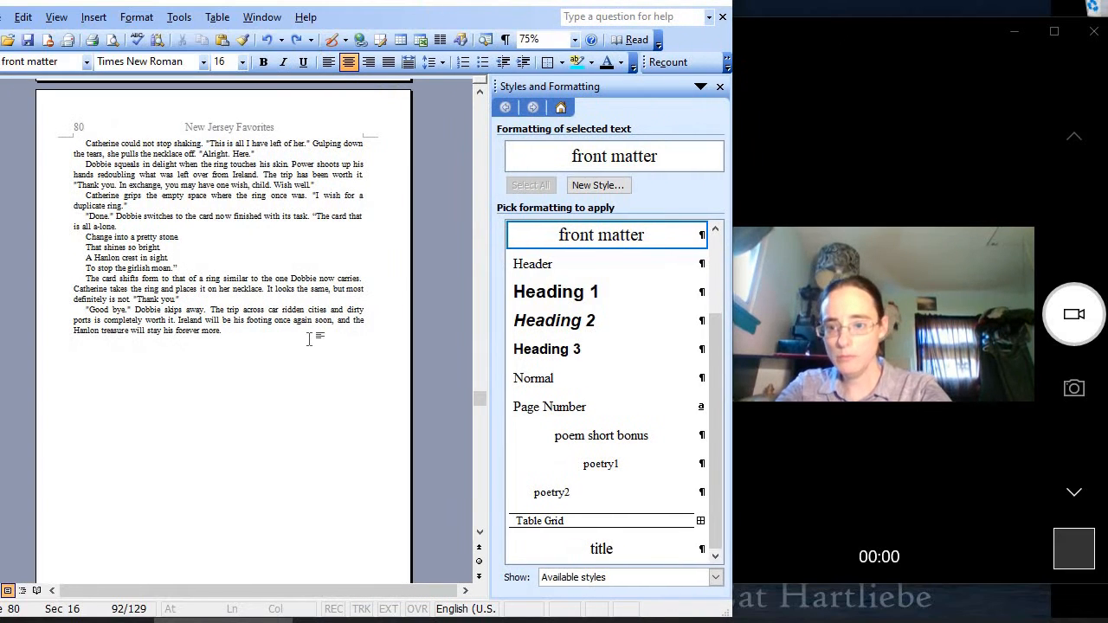
Page through the manuscript from the end of The Hanlon Key into the Non Human Best Friend section to examine its layout
left_click(310, 339)
key("Down")
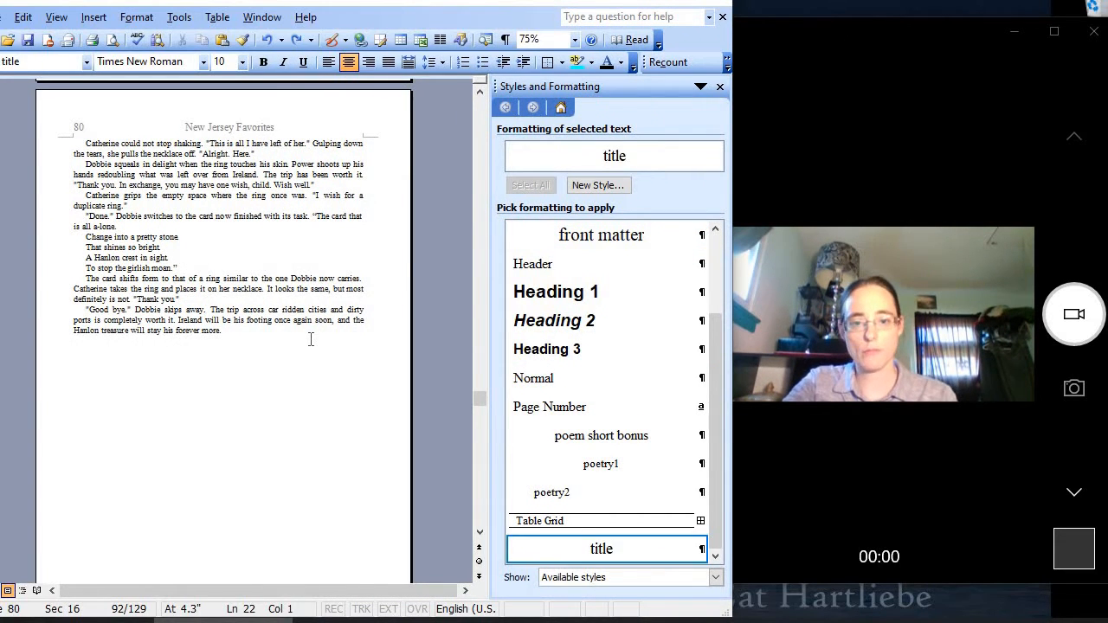
key("Page_Down")
key("Page_Down")
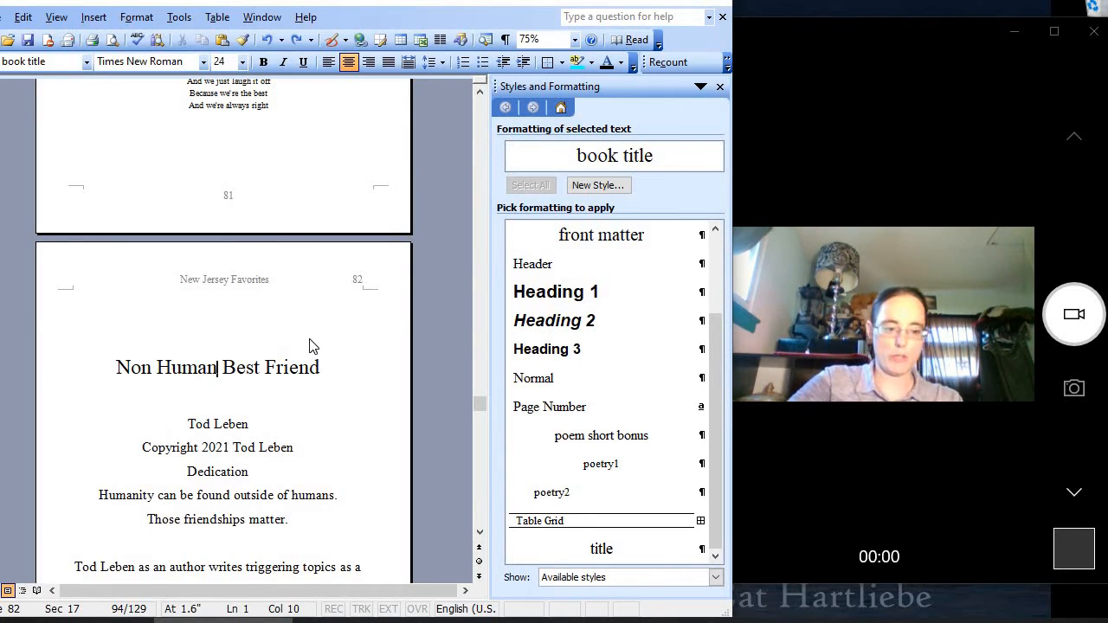
key("Page_Down")
key("Page_Down")
key("Page_Down")
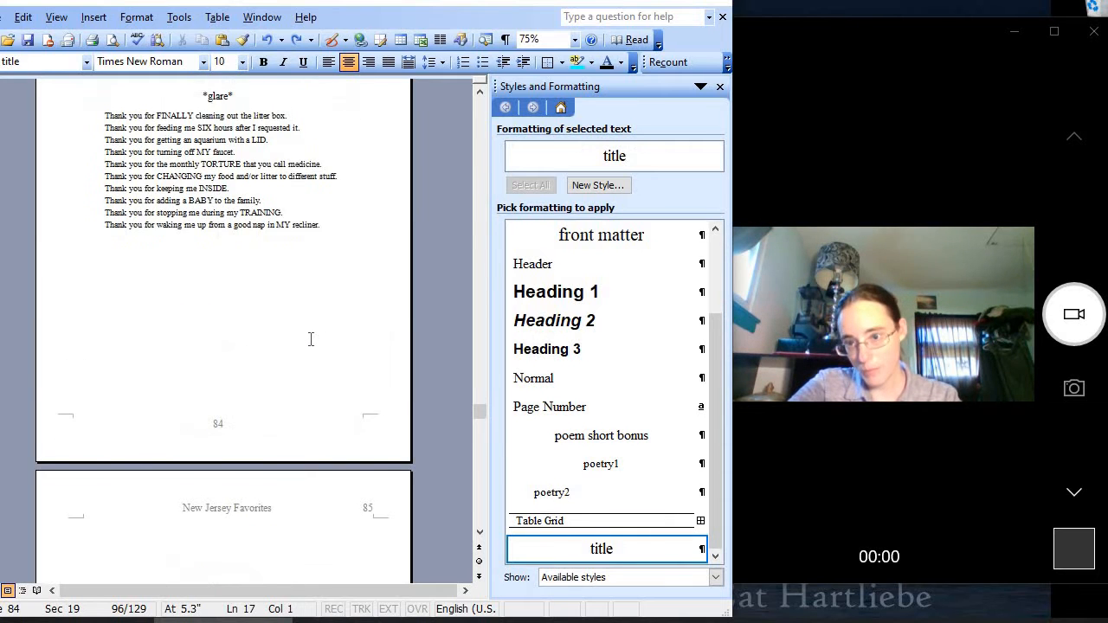
key("Page_Down")
key("Page_Down")
key("Page_Down")
key("Page_Down")
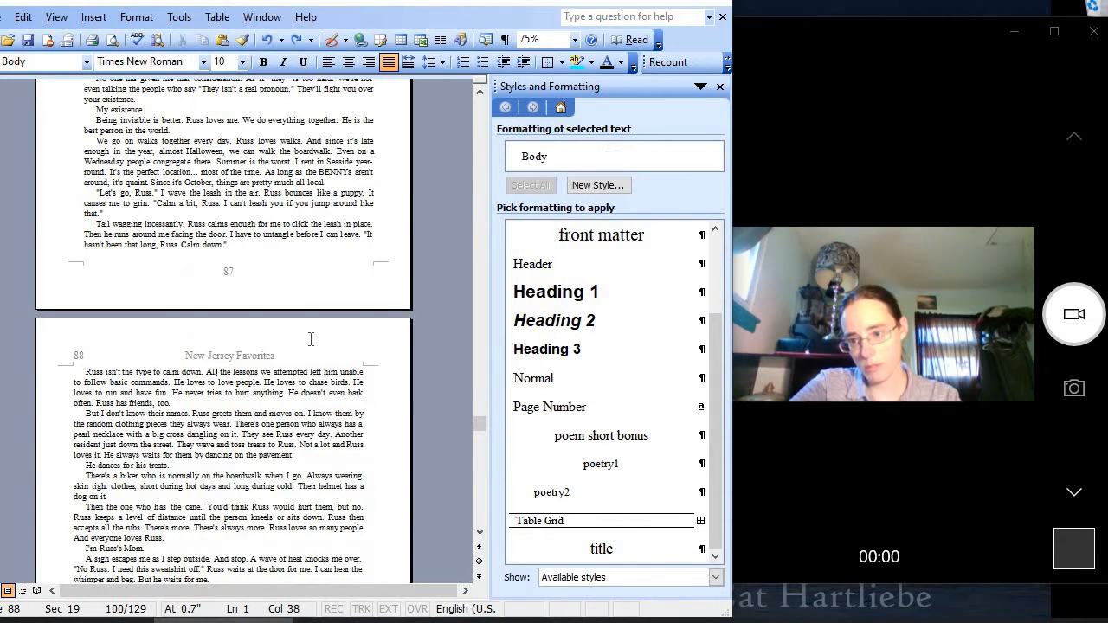
key("Page_Down")
key("Page_Down")
key("Page_Down")
key("Page_Down")
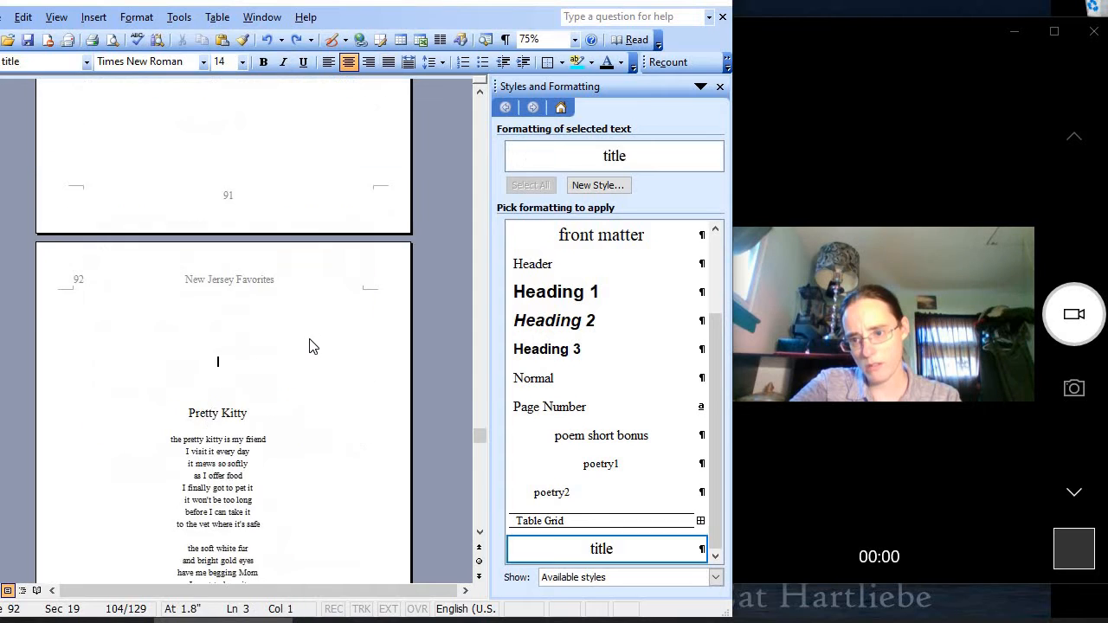
key("Page_Down")
key("Page_Down")
key("Page_Down")
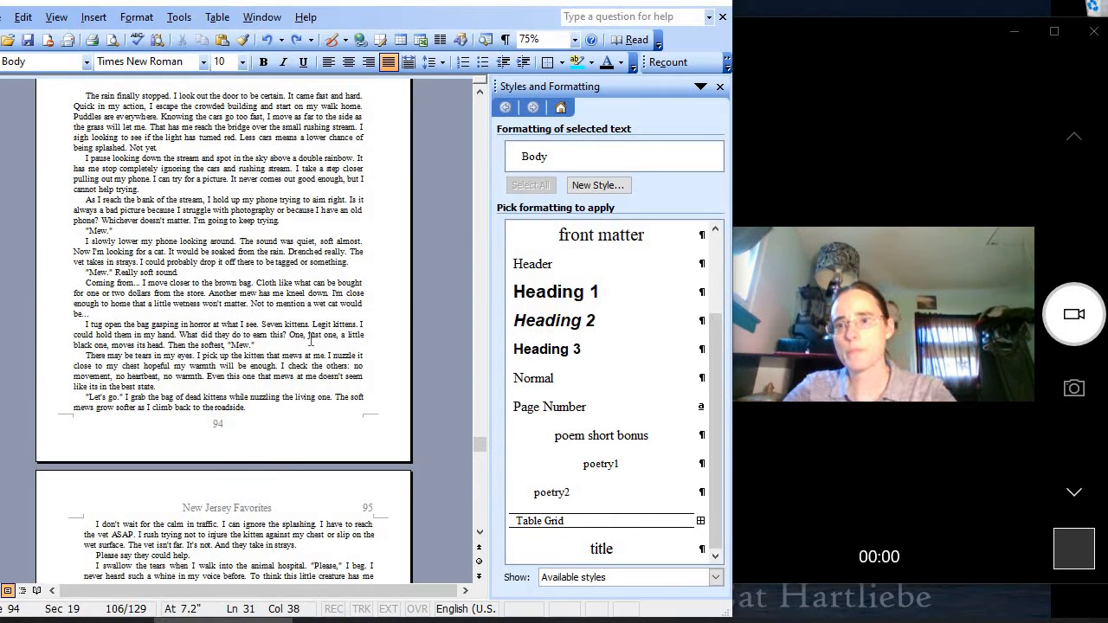
Open the print preview and go back through the book to its title page
left_click(112, 39)
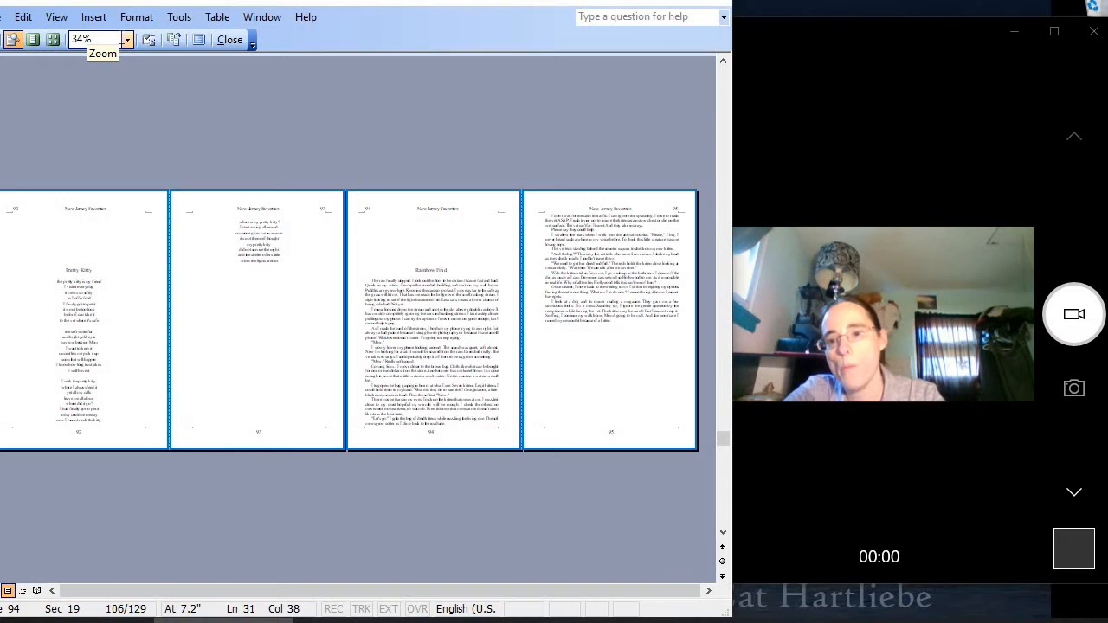
key("Page_Up")
key("Page_Up")
key("Page_Up")
key("Page_Up")
key("Page_Up")
key("Page_Up")
key("Page_Up")
key("Page_Up")
key("Page_Up")
key("Page_Up")
key("Page_Up")
key("Page_Up")
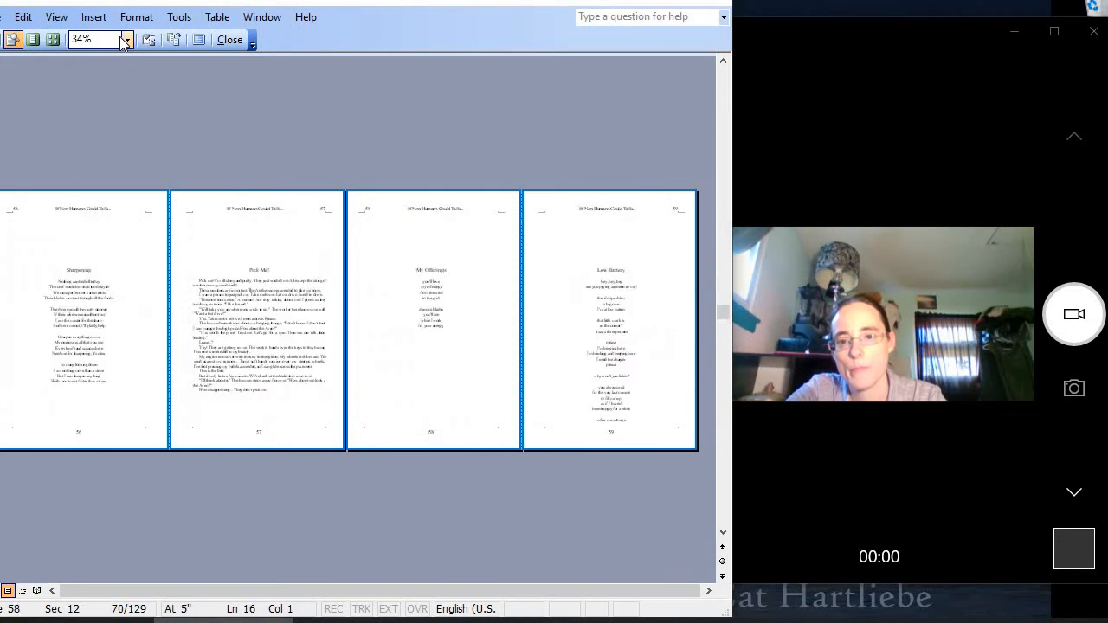
key("Page_Up")
key("Page_Up")
key("Page_Up")
key("Page_Up")
key("Page_Up")
key("Page_Up")
key("Page_Up")
key("Page_Up")
key("Page_Up")
key("Page_Up")
key("Page_Up")
key("Page_Up")
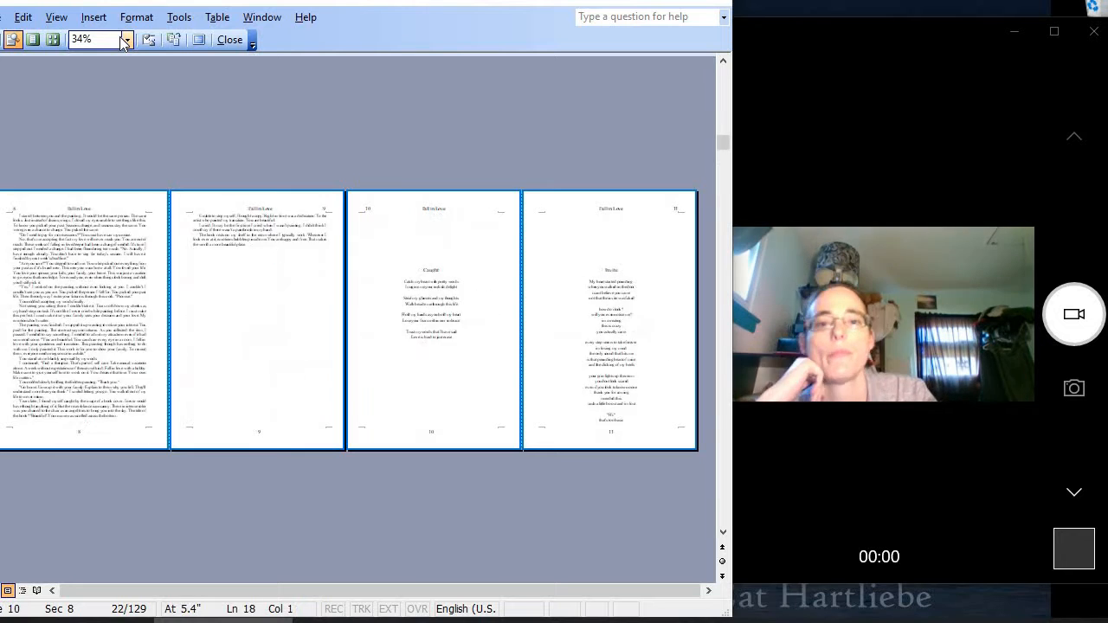
key("Page_Up")
key("Page_Up")
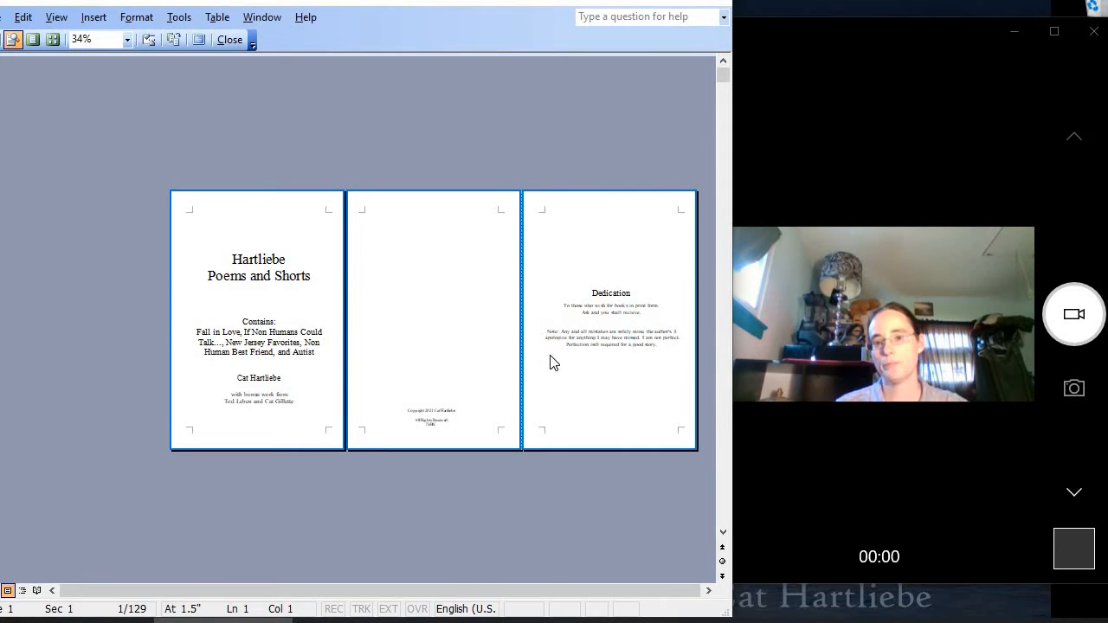
Examine the Dedication page up close and look over the front matter and contents pages up to the start of Fall in Love
left_click(614, 323)
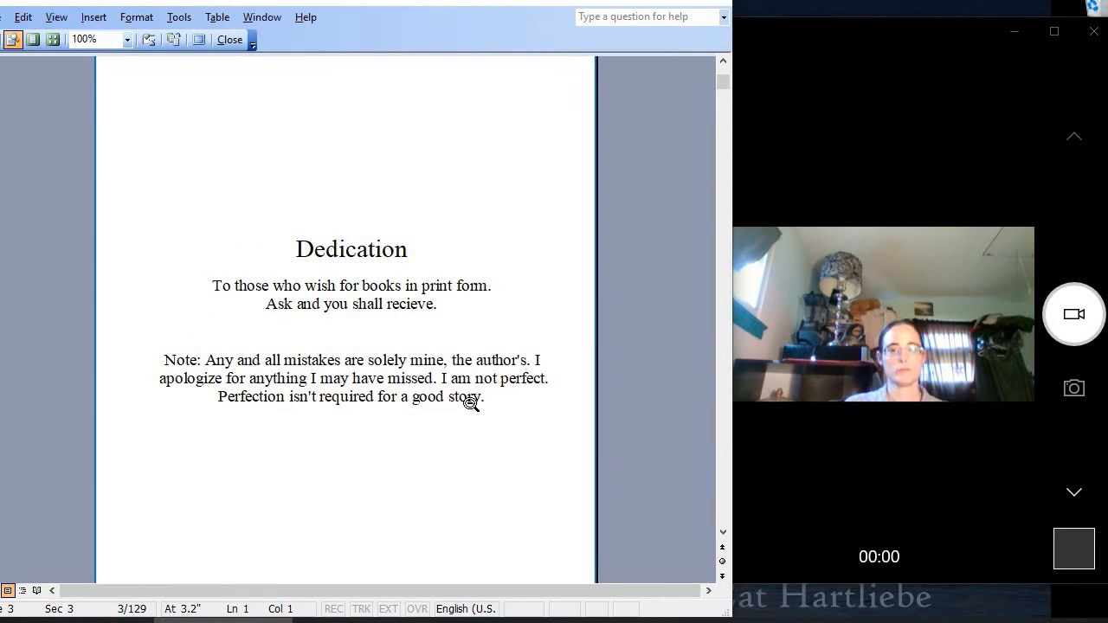
left_click(427, 310)
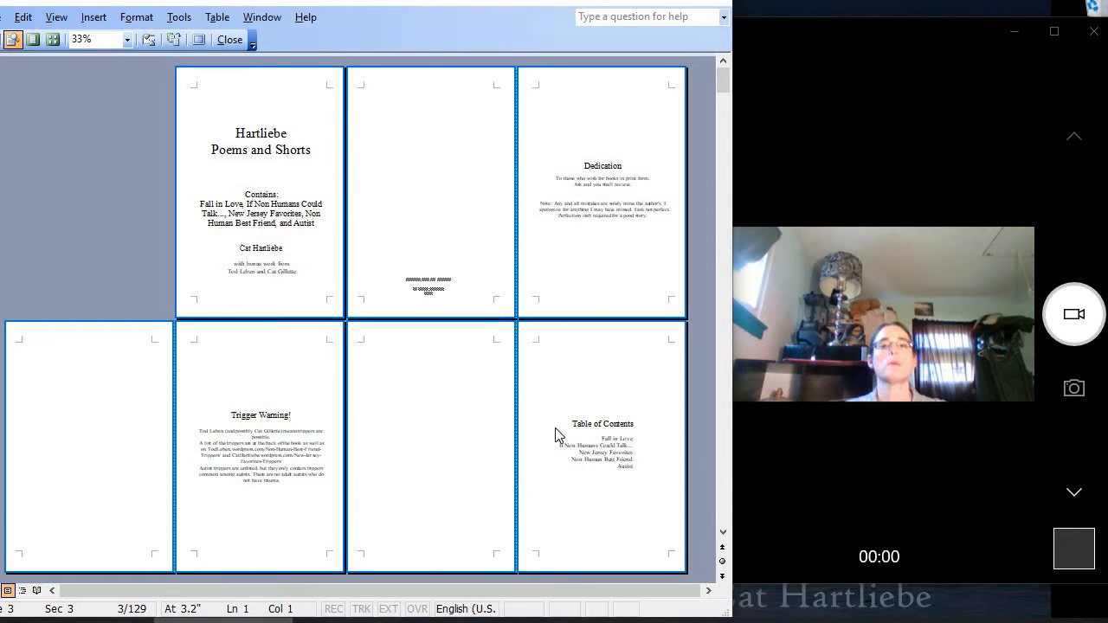
scroll(597, 446, "down", 3)
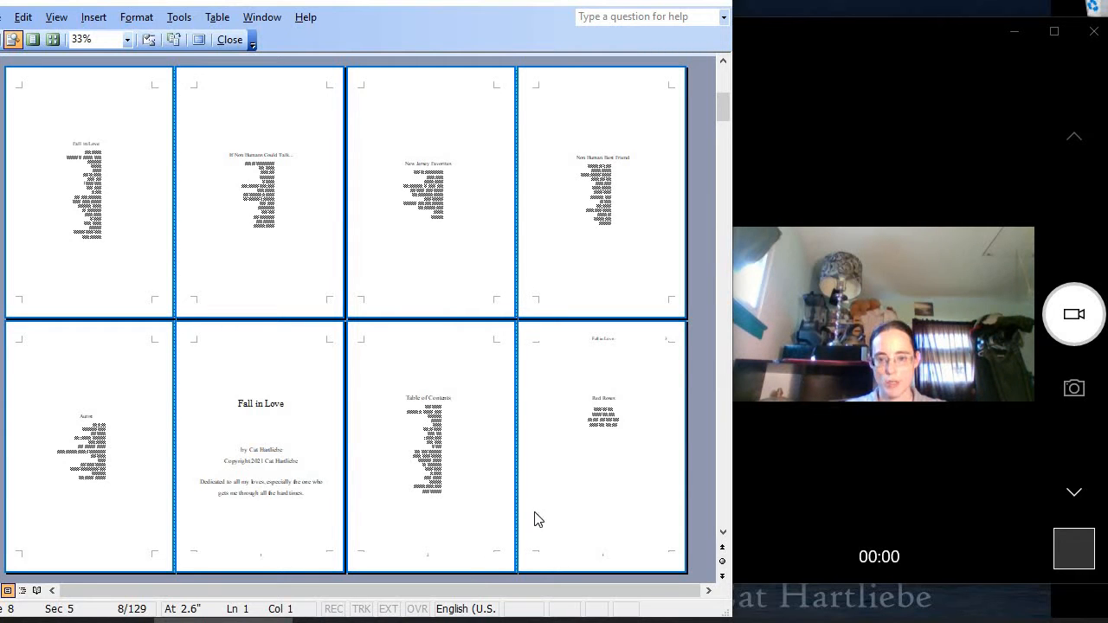
scroll(568, 420, "down", 2)
scroll(568, 421, "up", 2)
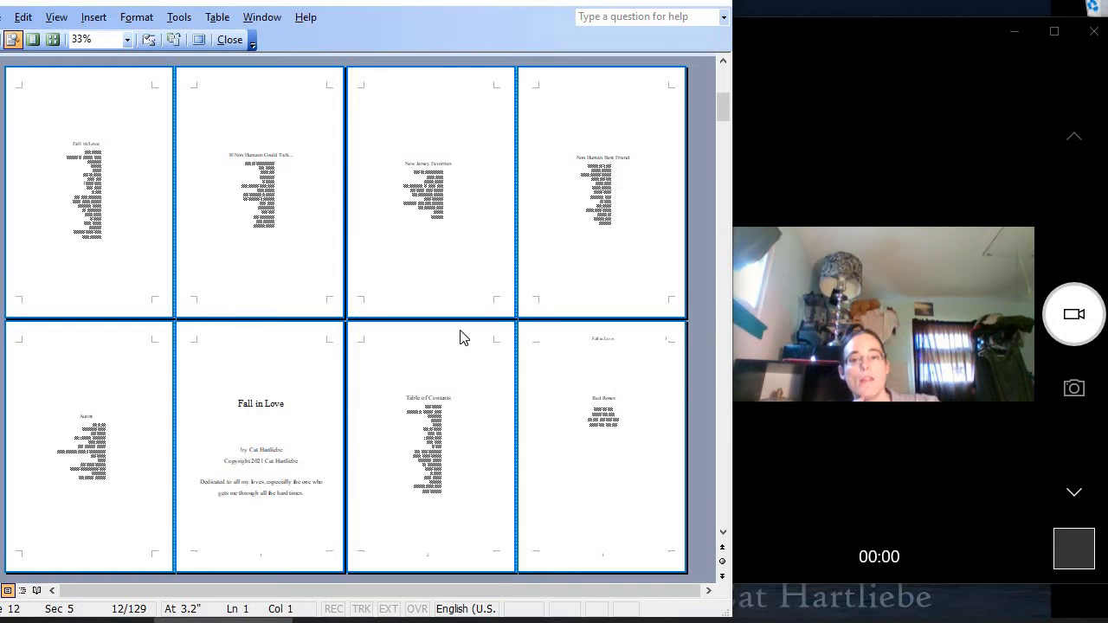
Check the header and page number of the Red Roses page up close, and look over the remaining Fall in Love pages
left_click(663, 344)
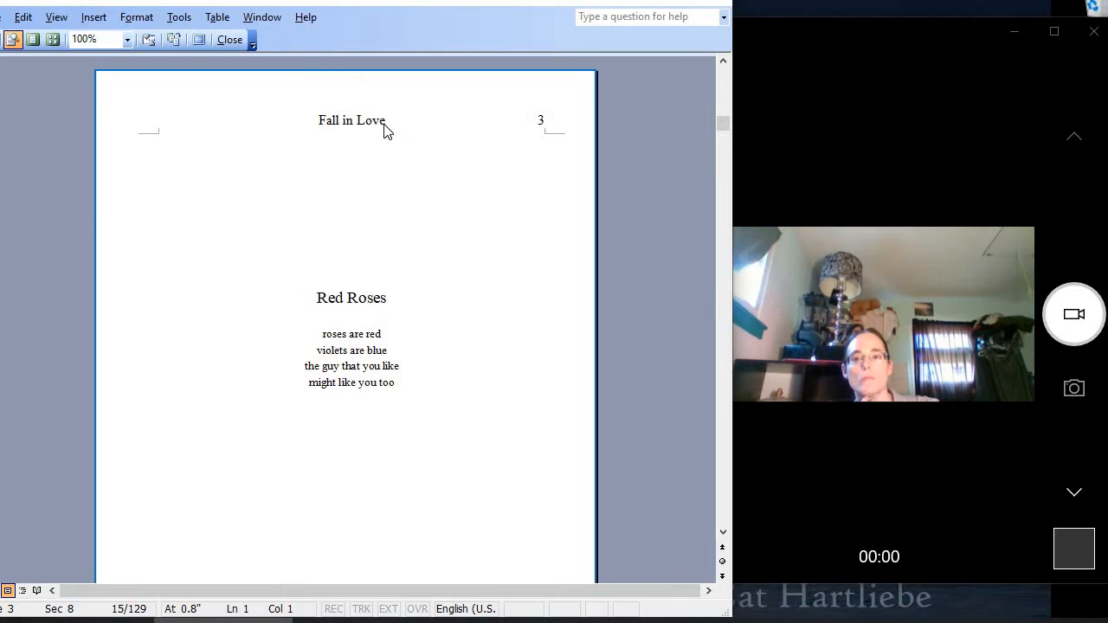
left_click(383, 127)
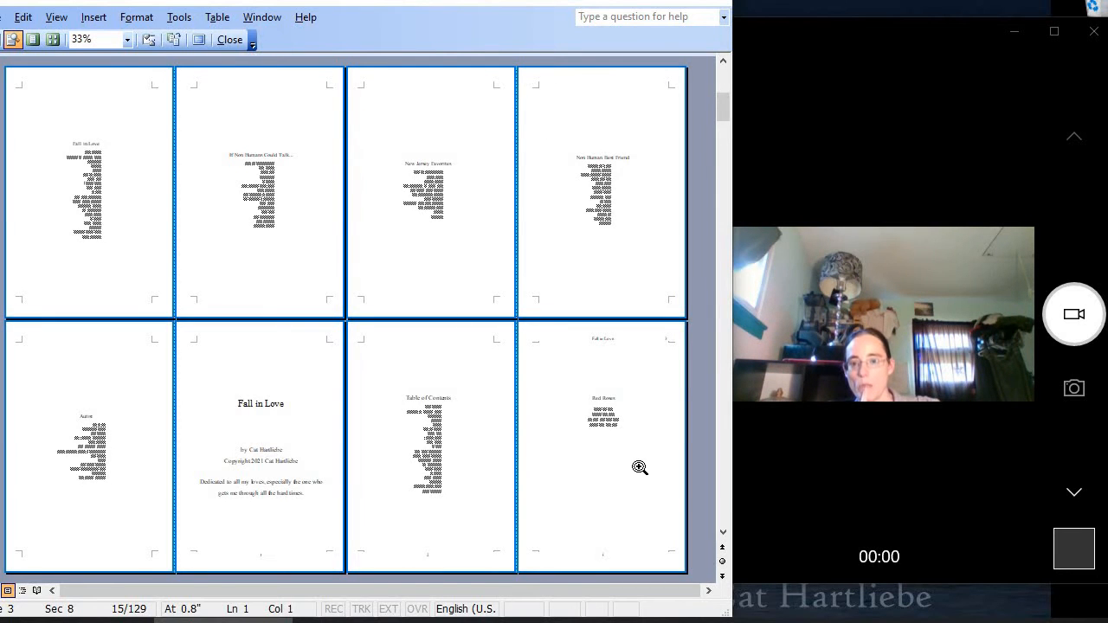
scroll(640, 467, "down", 3)
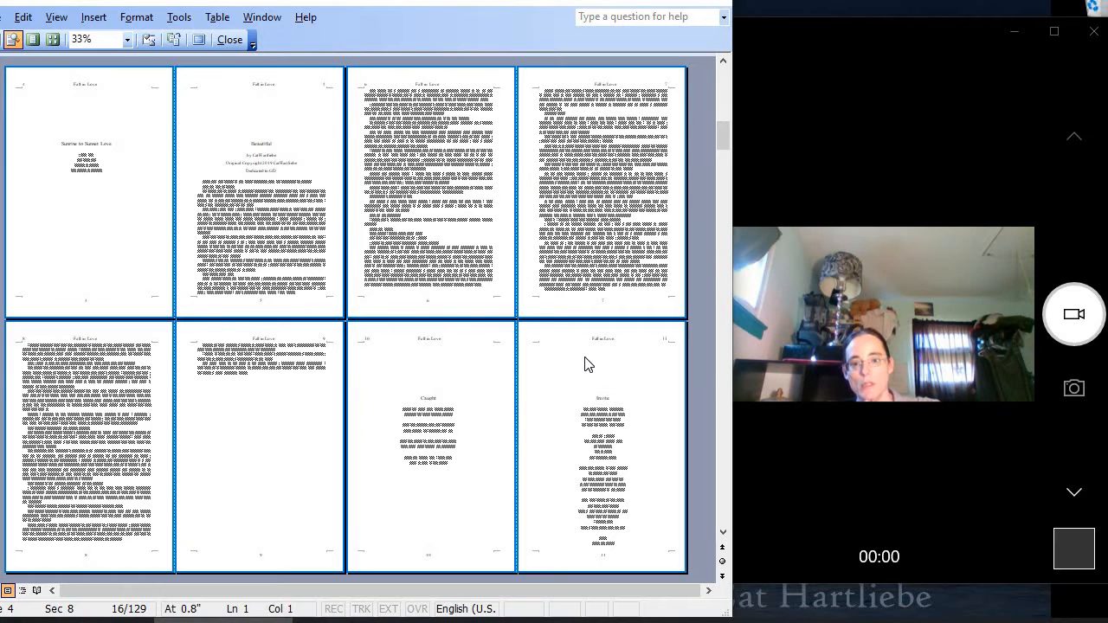
scroll(584, 363, "down", 3)
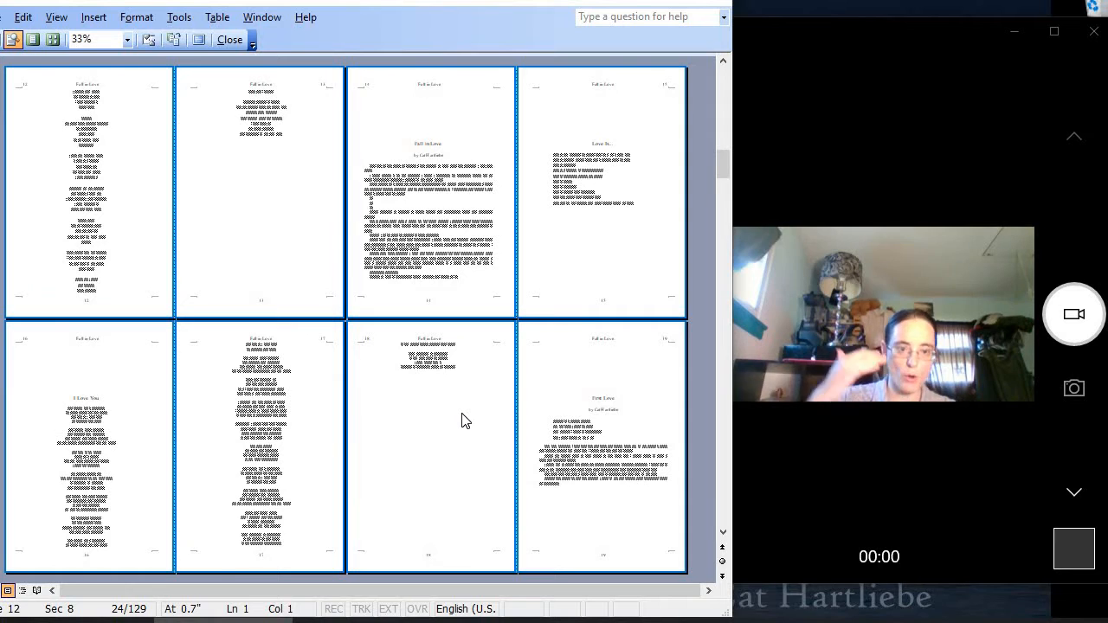
scroll(465, 421, "down", 2)
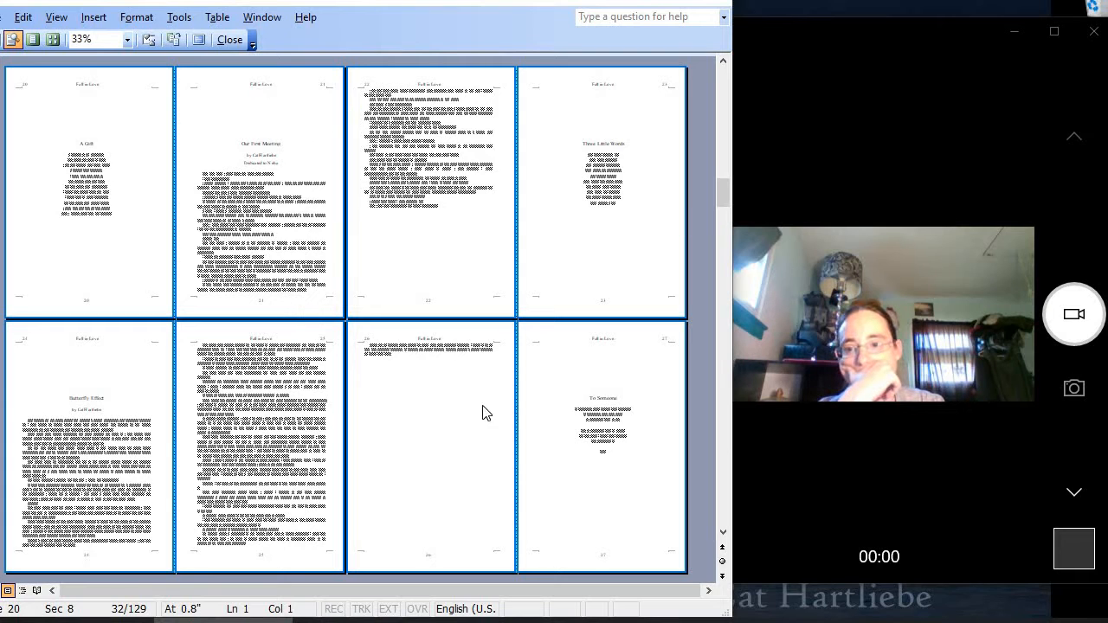
scroll(557, 413, "down", 2)
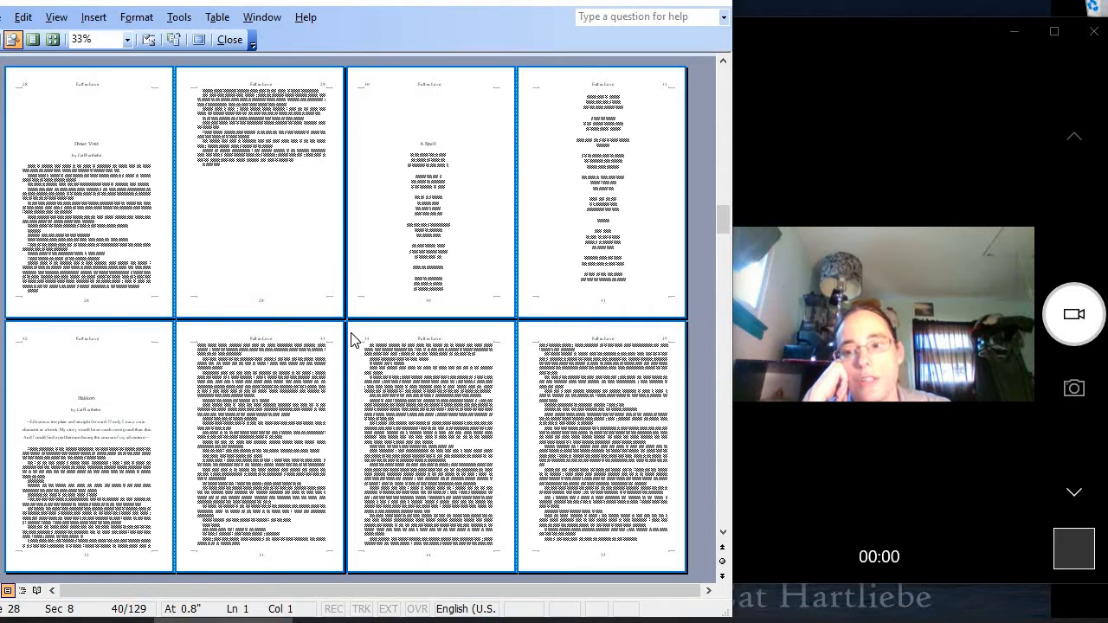
scroll(351, 340, "down", 2)
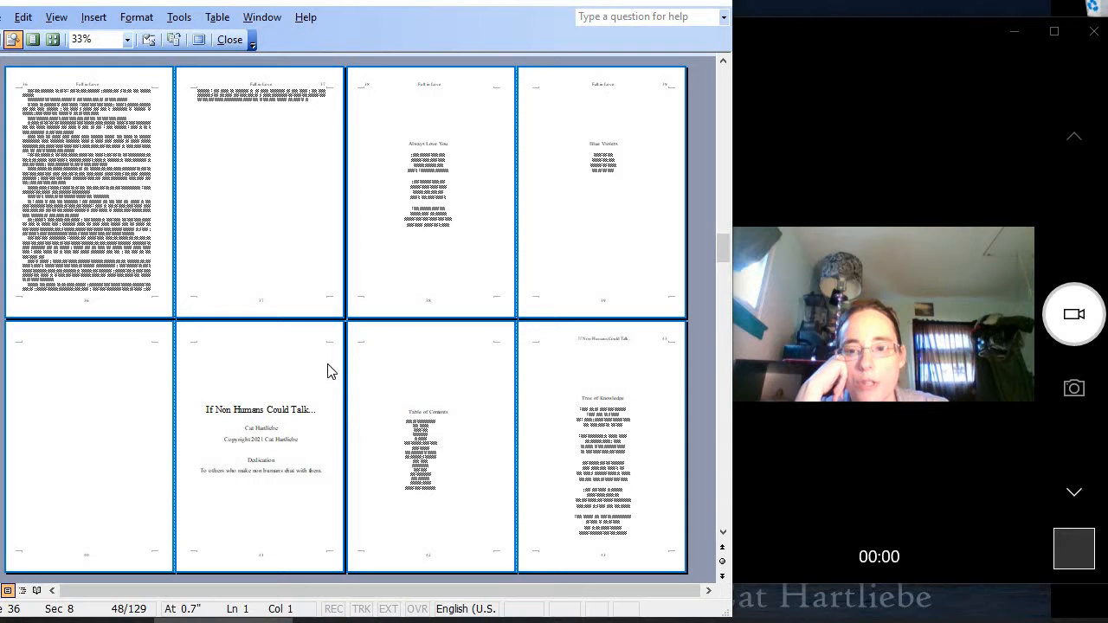
Check the header of the Tree of Knowledge page up close, and look over the rest of If Non Humans Could Talk
left_click(604, 341)
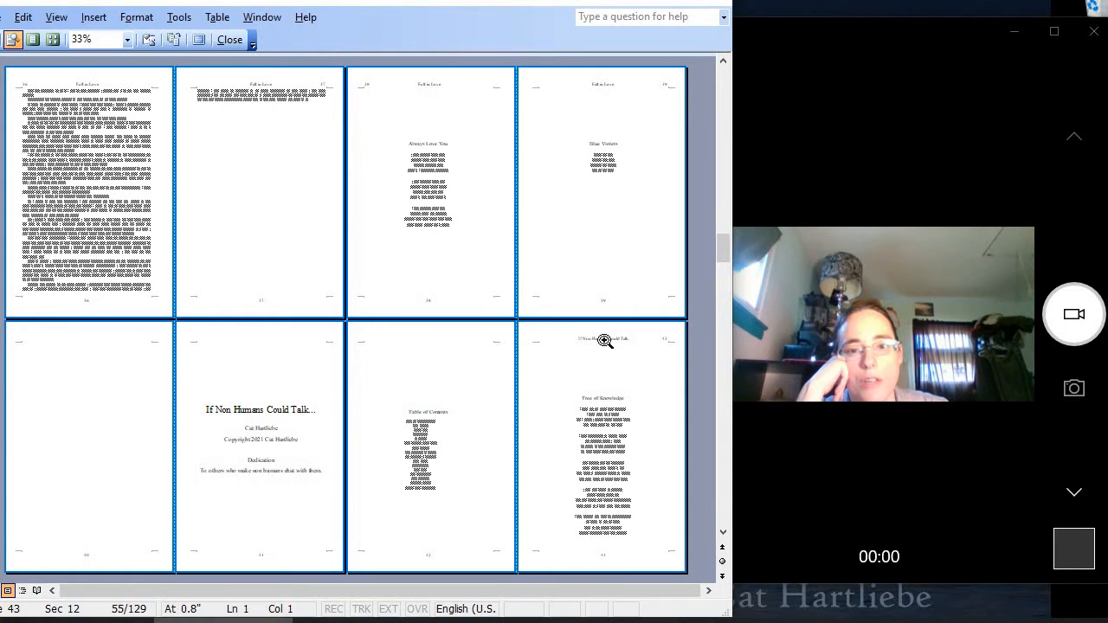
left_click(605, 342)
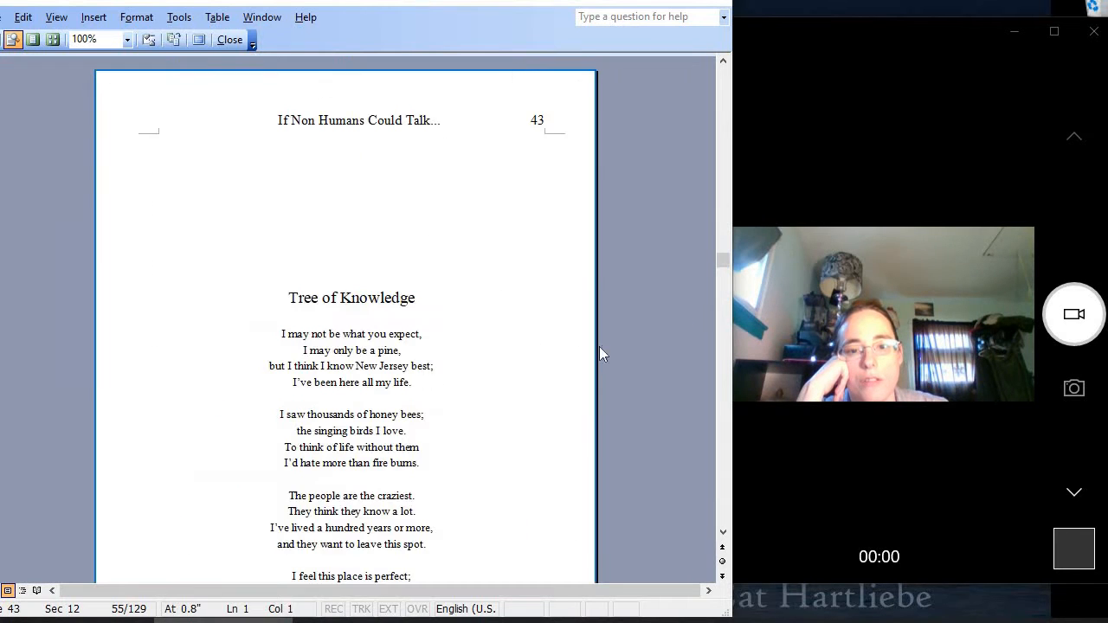
left_click(462, 288)
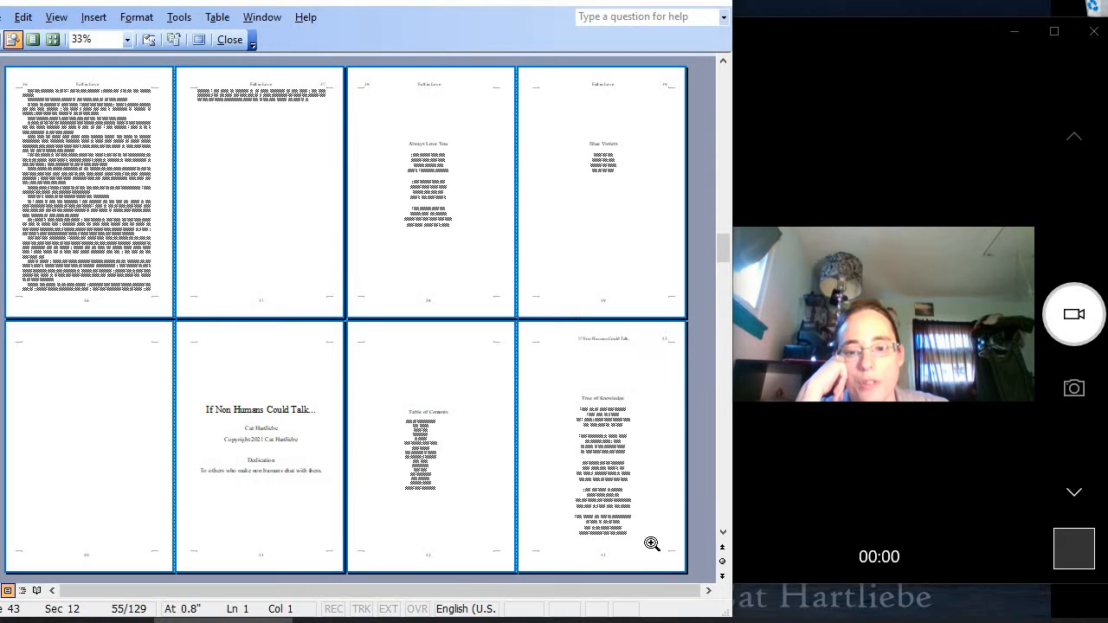
scroll(627, 391, "down", 2)
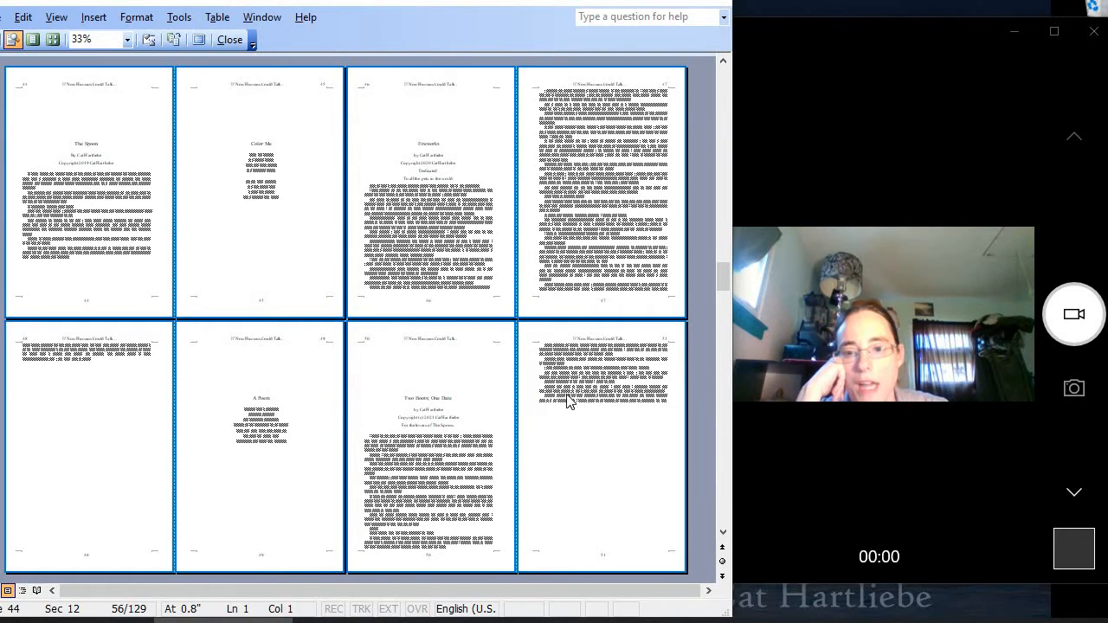
scroll(528, 493, "down", 3)
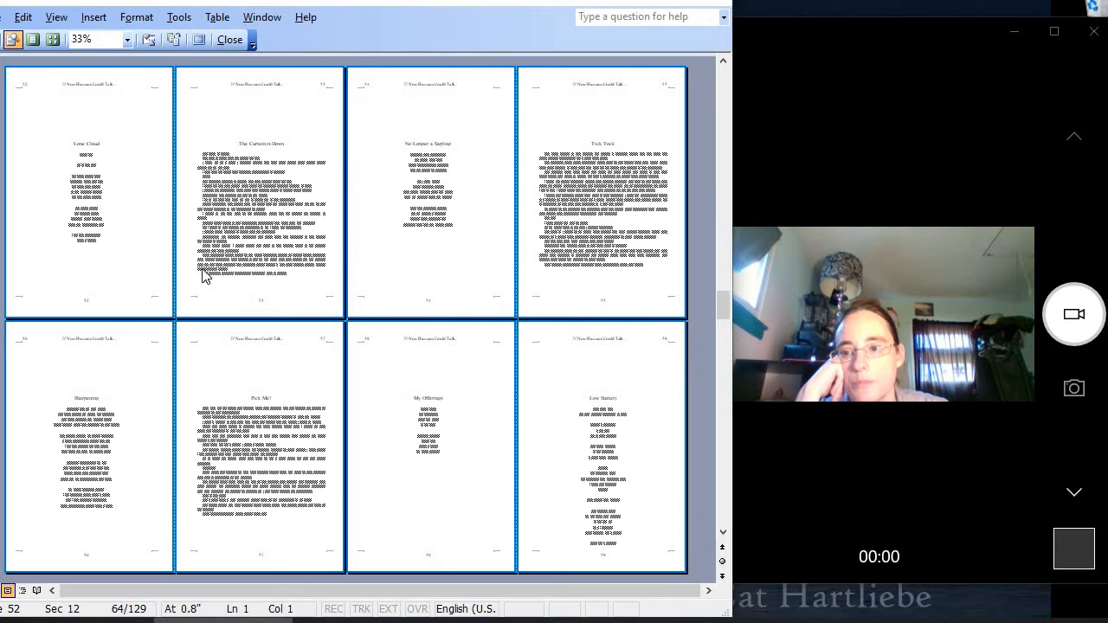
scroll(448, 372, "down", 3)
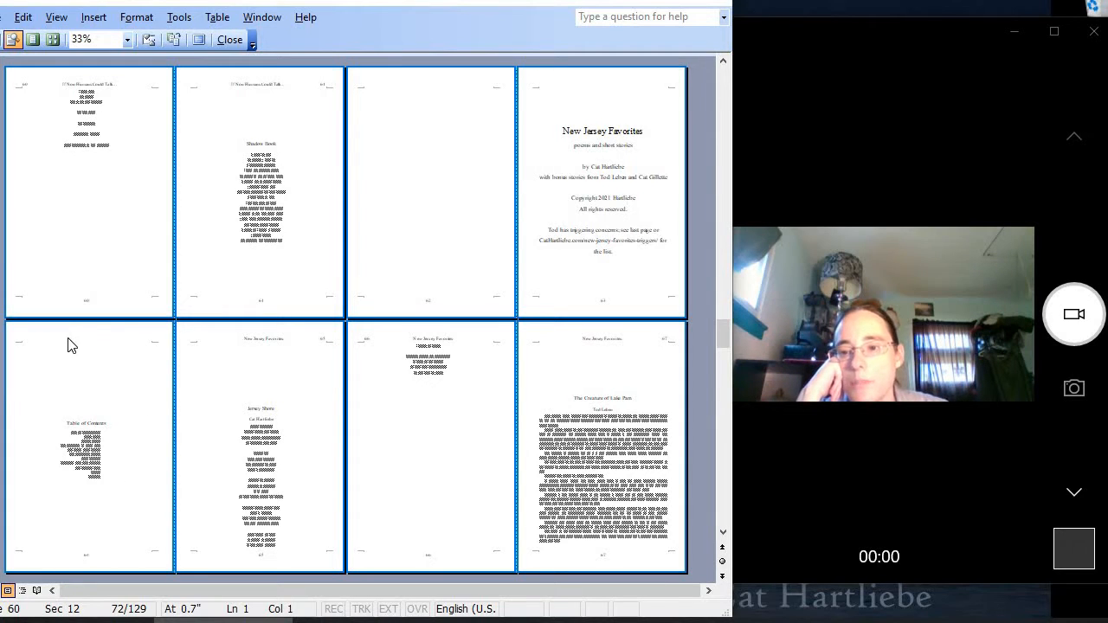
Check the header of the Jersey Shore page up close, and look over the remaining New Jersey Favorites pages
left_click(267, 336)
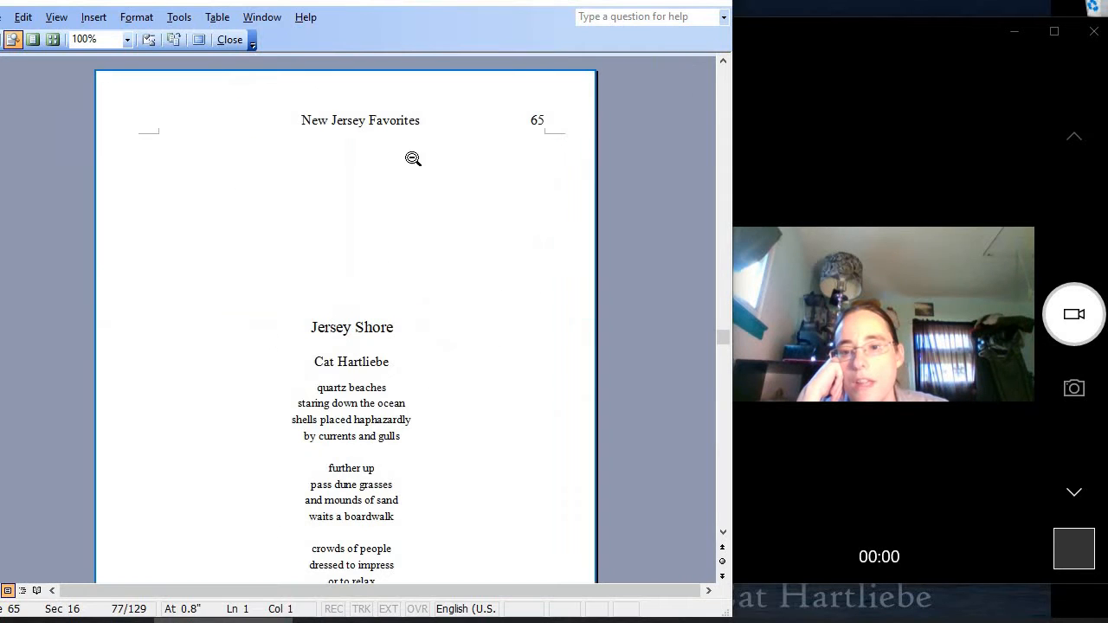
left_click(433, 252)
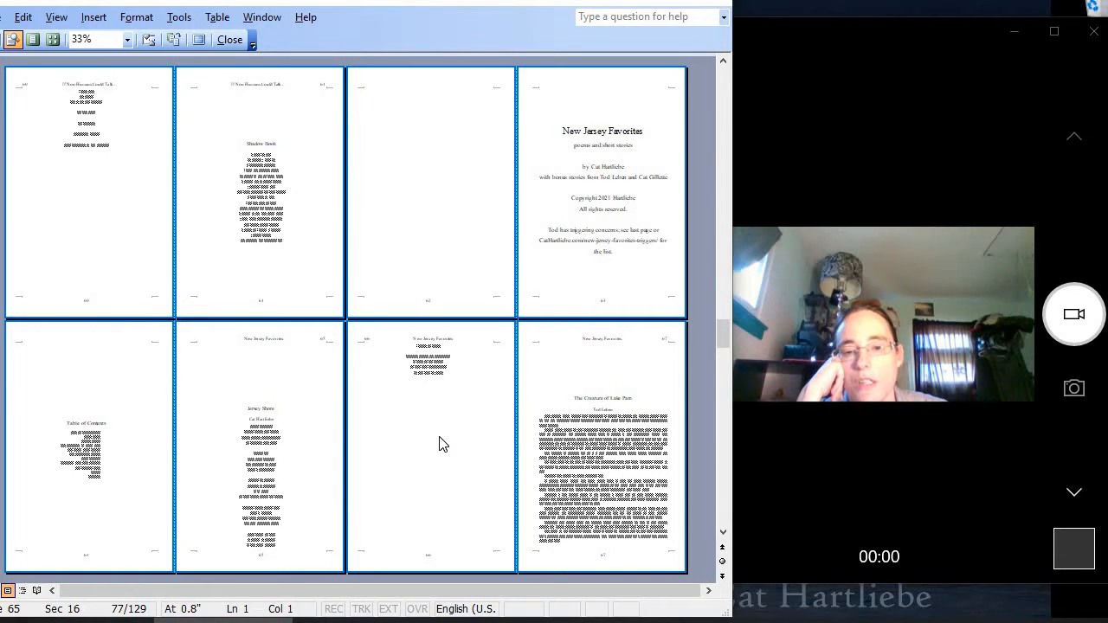
left_click(426, 561)
left_click(425, 559)
left_click(425, 560)
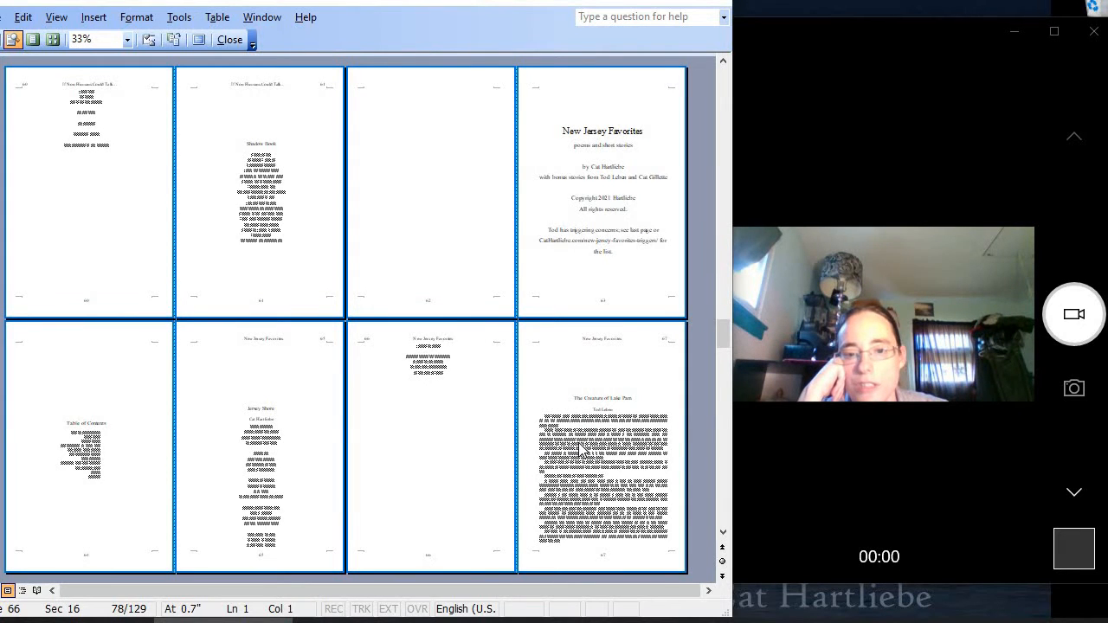
scroll(582, 450, "down", 2)
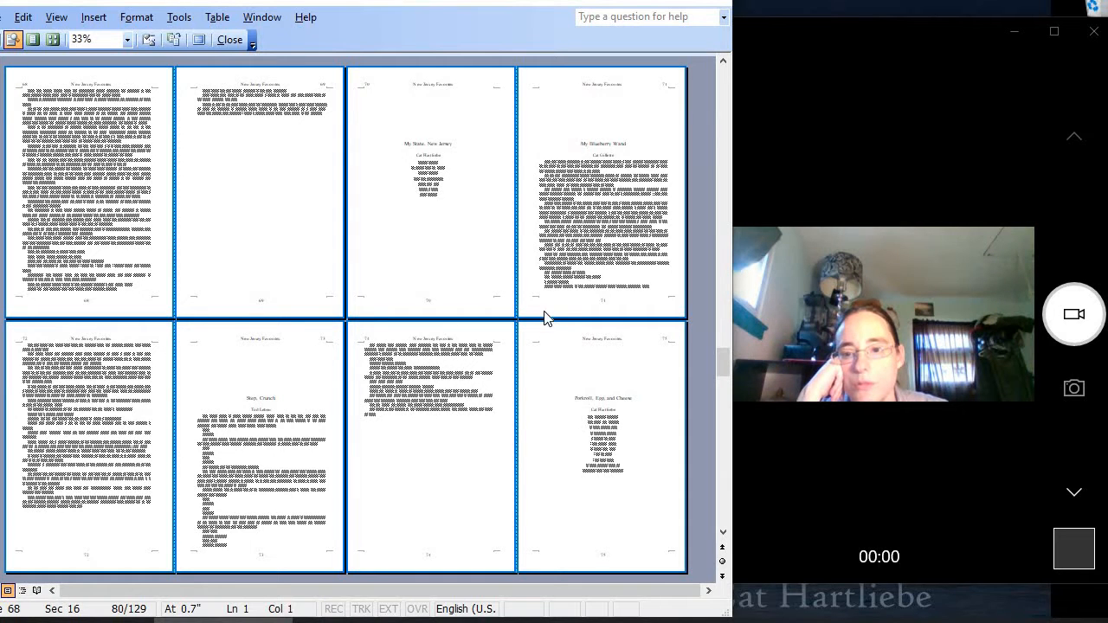
scroll(484, 341, "down", 2)
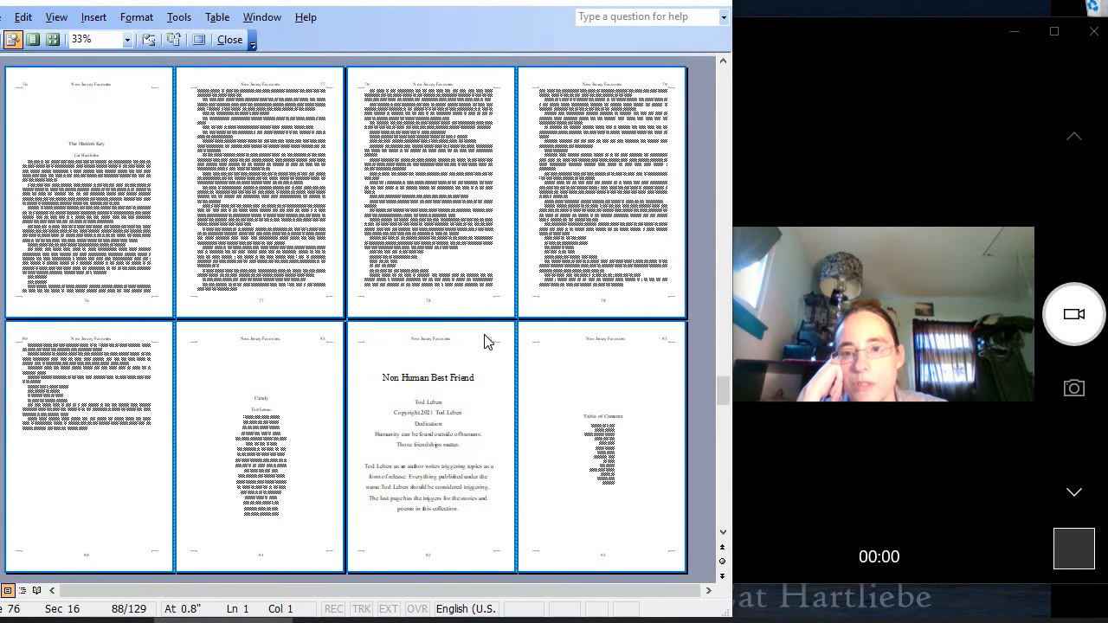
Examine the opening page of The Hanlon Key and the New Jersey Favorites table of contents up close
left_click(96, 159)
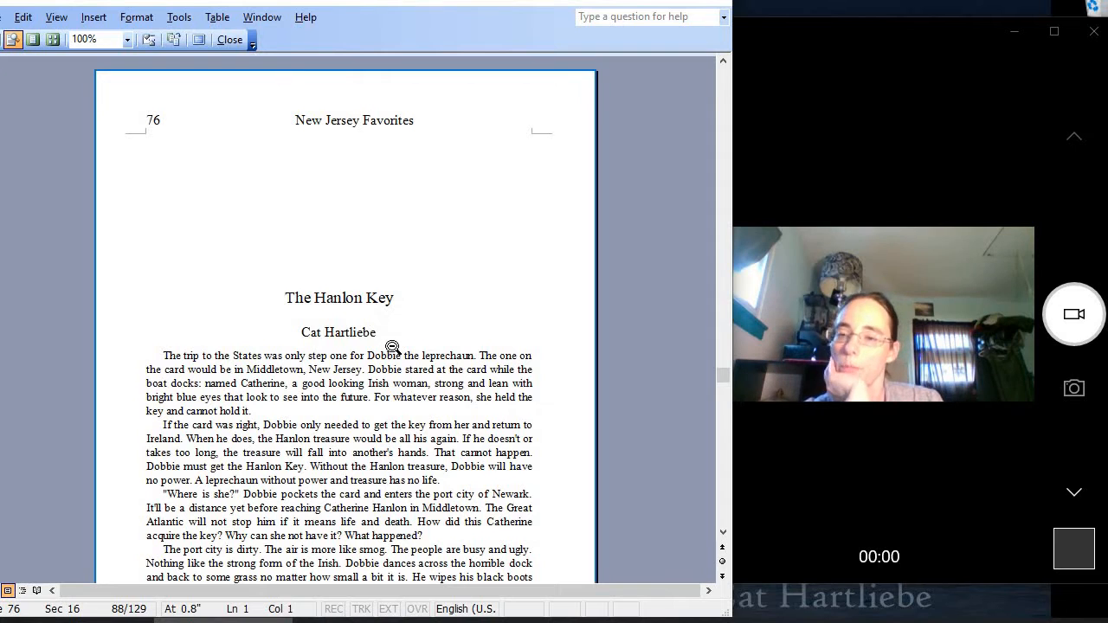
left_click(350, 337)
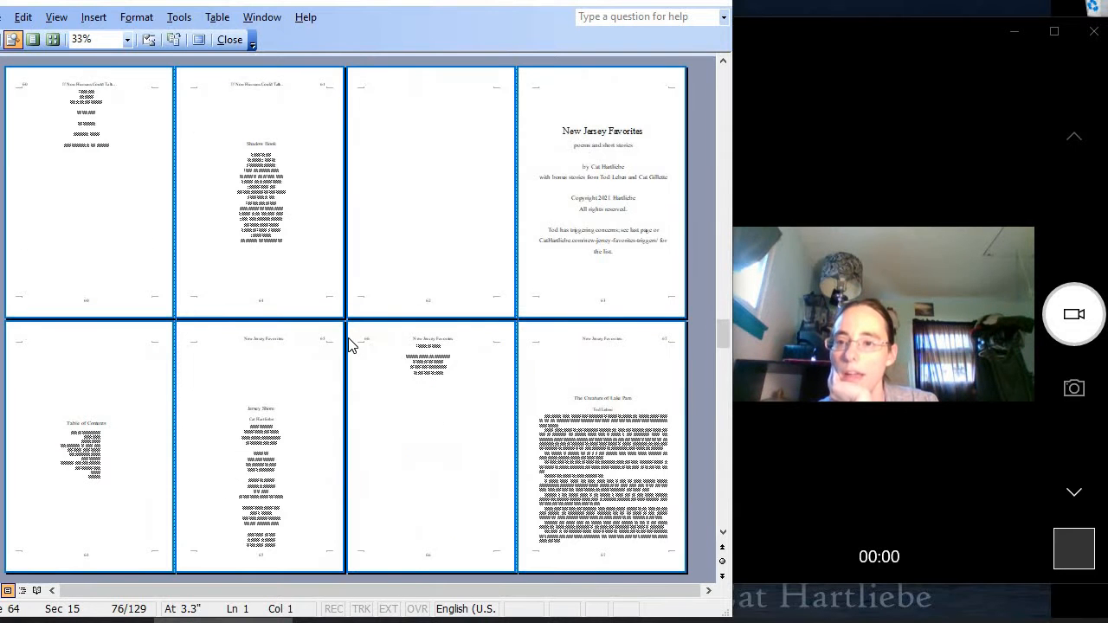
left_click(84, 482)
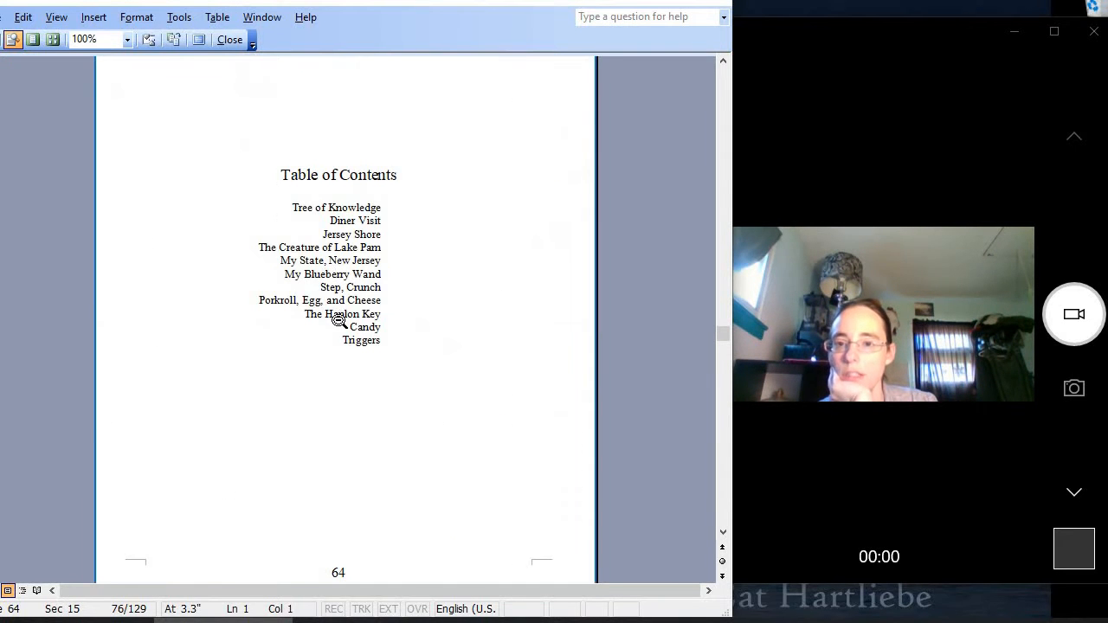
Look over the remaining New Jersey Favorites pages and check the header of the Non Human Best Friend title page up close
left_click(469, 472)
left_click(608, 402)
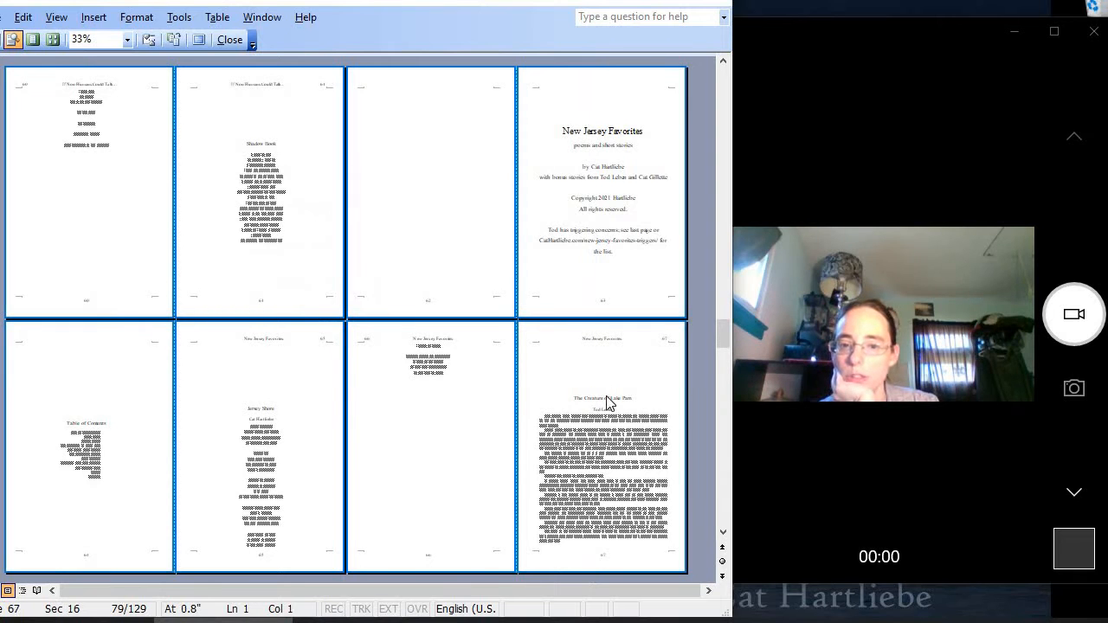
left_click(332, 353)
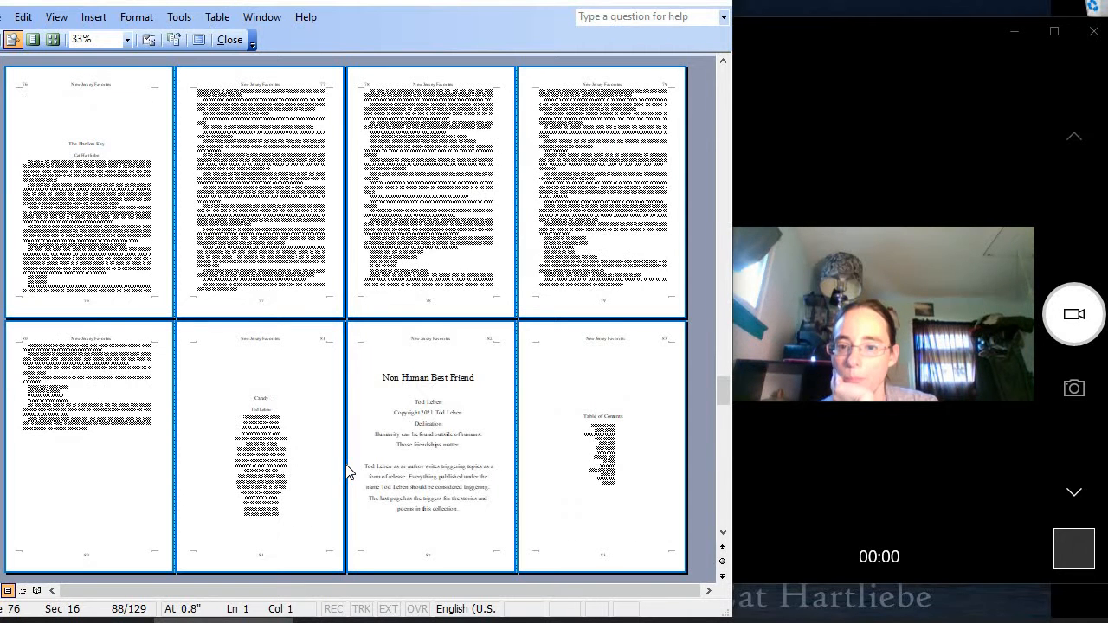
left_click(436, 367)
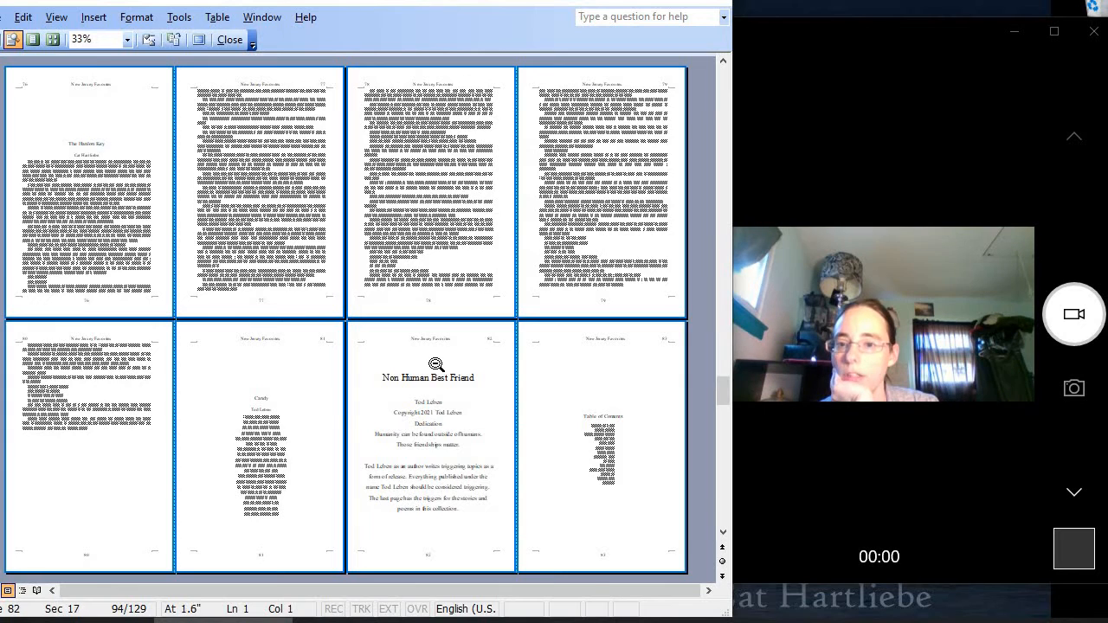
left_click(436, 365)
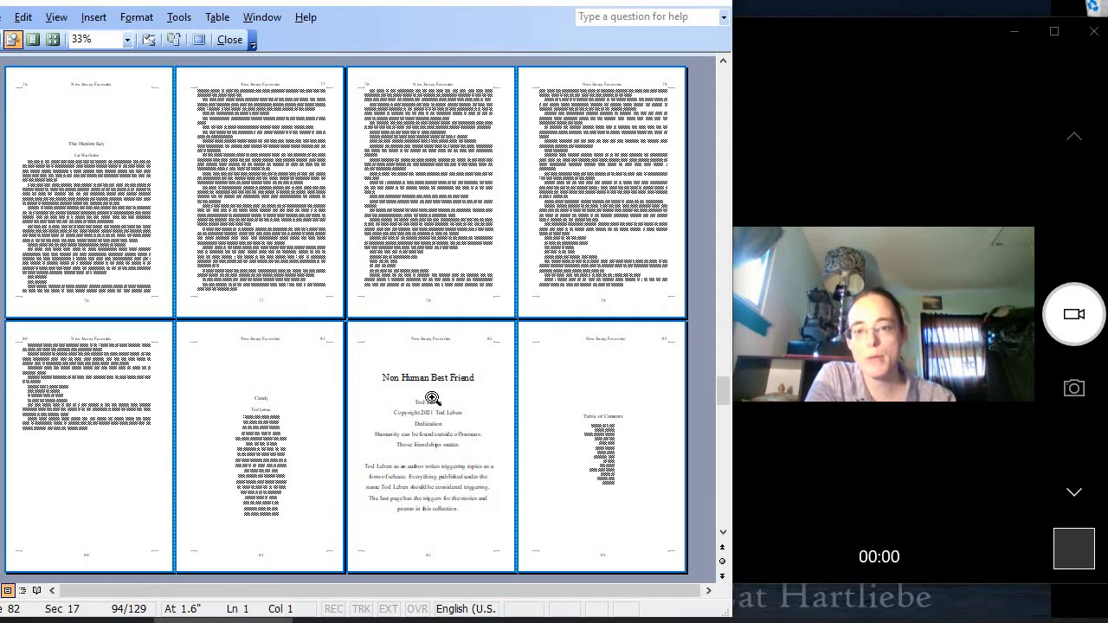
left_click(432, 339)
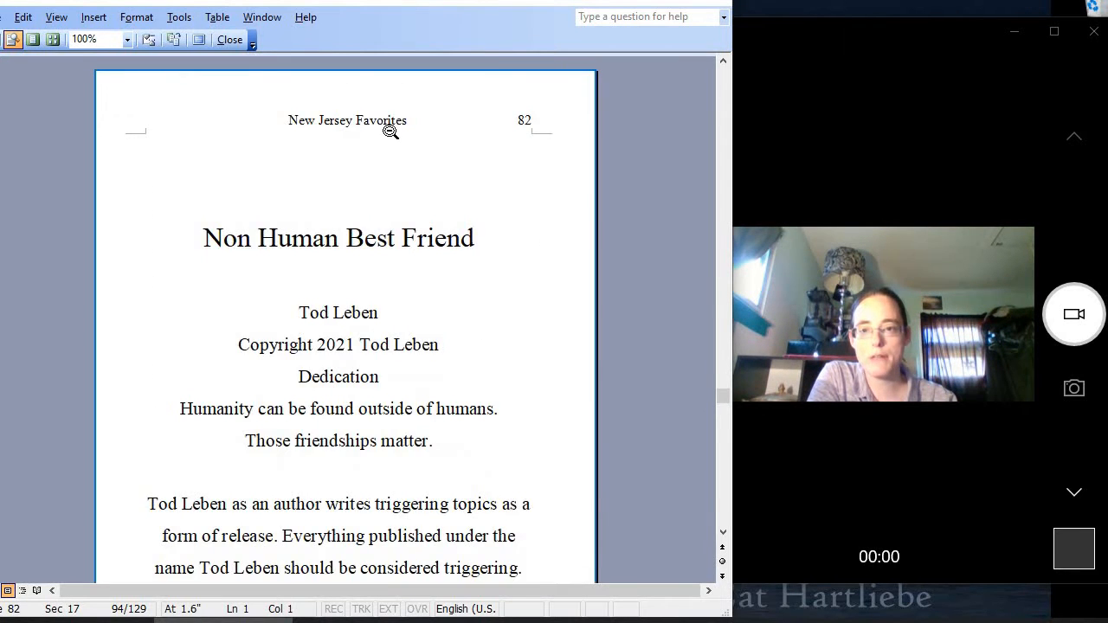
left_click(392, 131)
Look over the remaining Non Human Best Friend pages and check the header of the Autist opening page up close
scroll(553, 481, "down", 3)
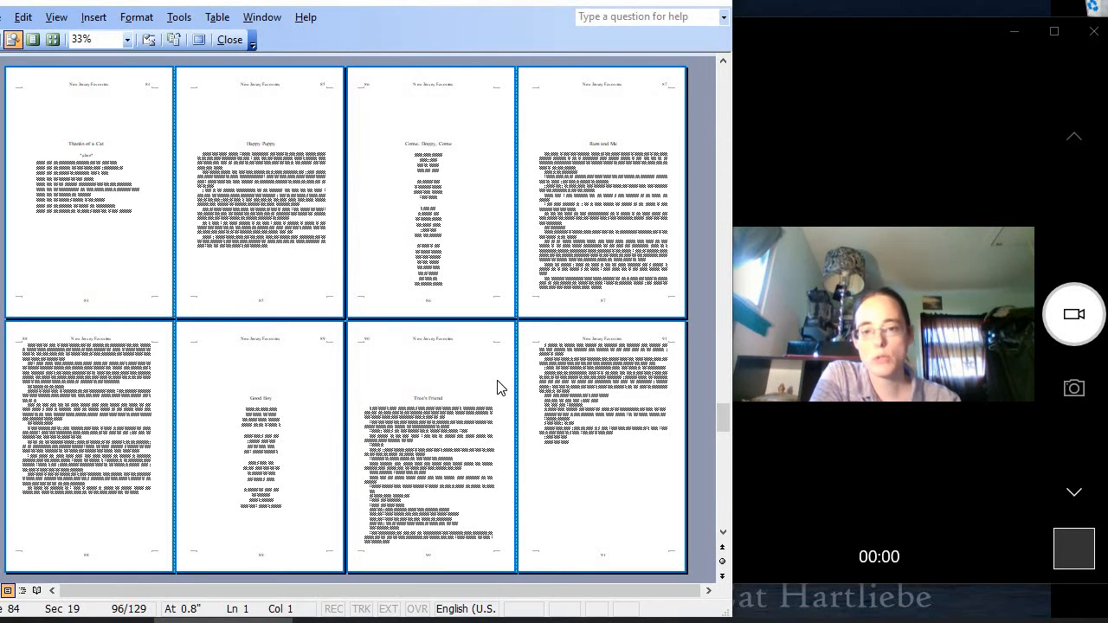
scroll(497, 387, "down", 3)
scroll(498, 387, "down", 3)
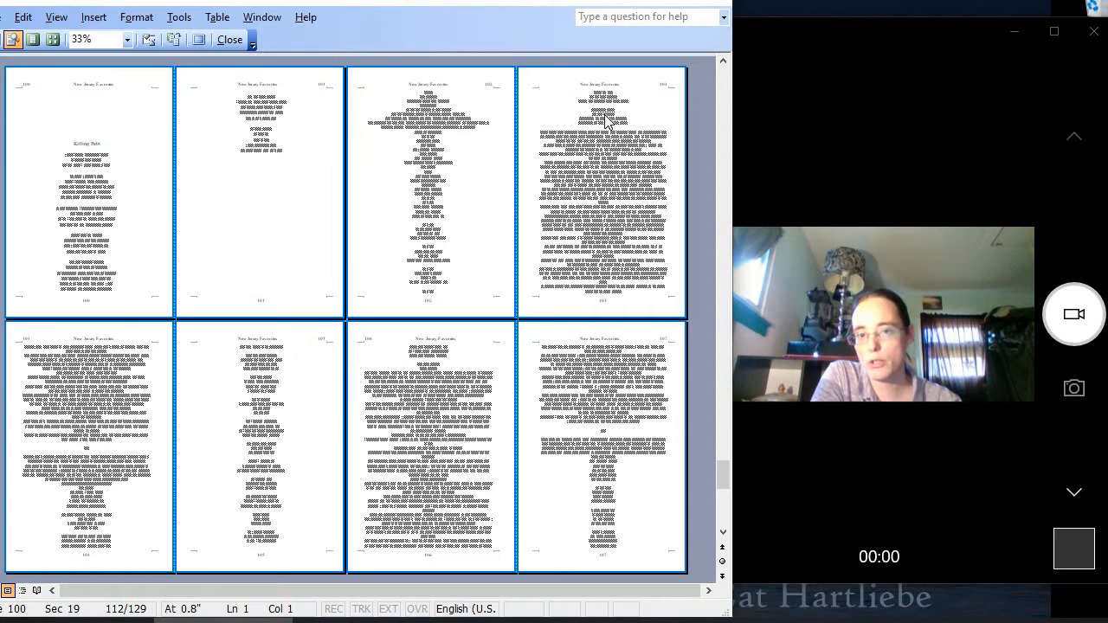
left_click(435, 93)
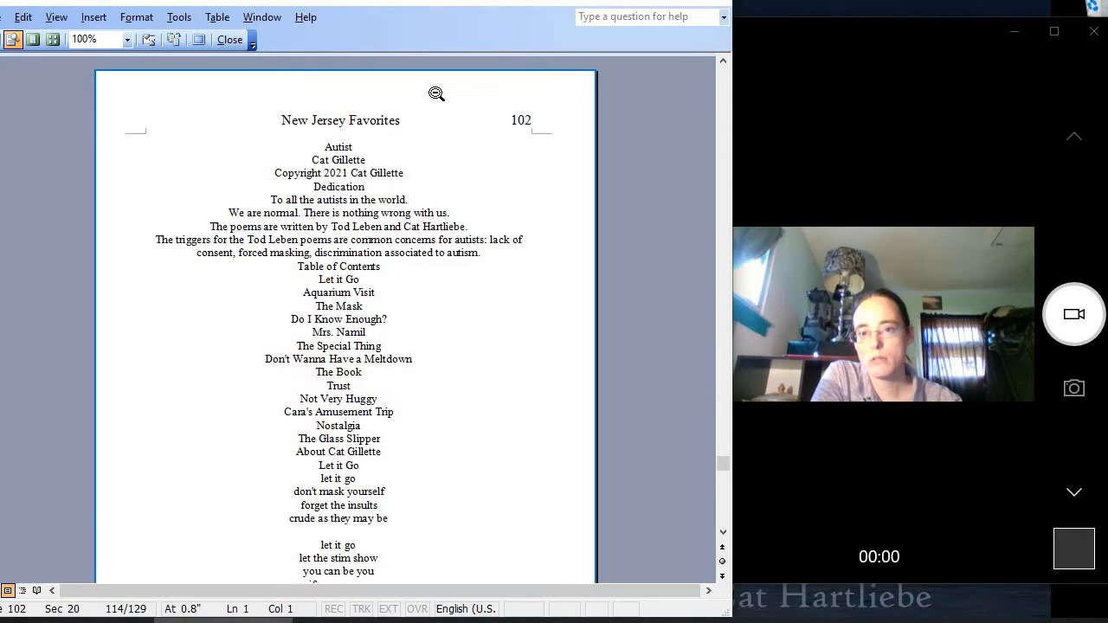
left_click(342, 160)
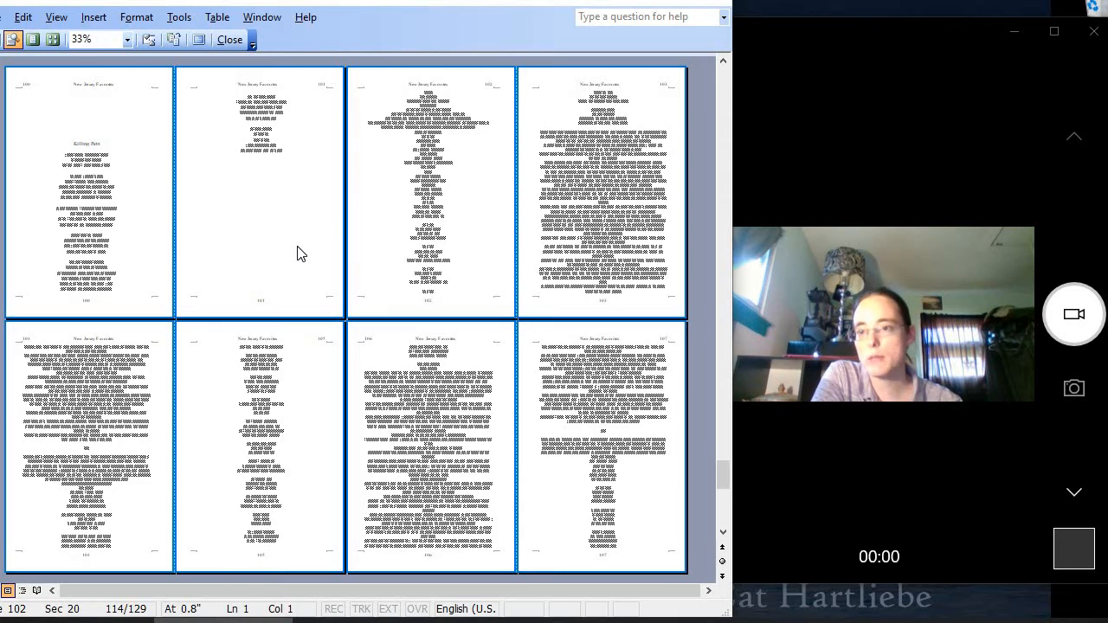
scroll(297, 253, "up", 4)
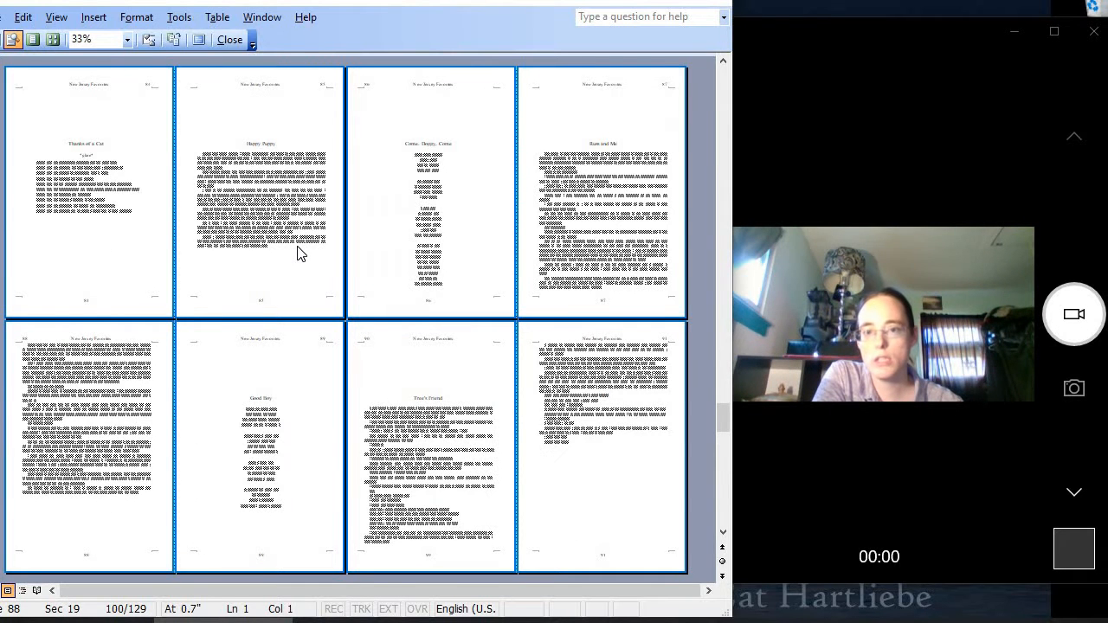
scroll(297, 253, "up", 4)
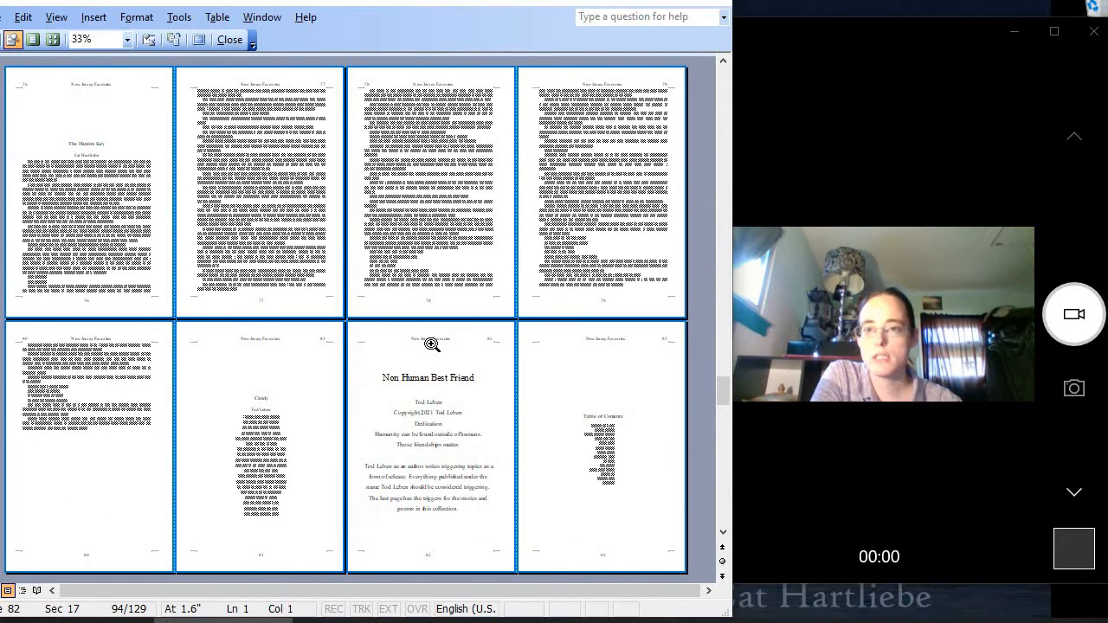
Leave the print preview and go to the Non Human Best Friend title page in the editable document
left_click(229, 39)
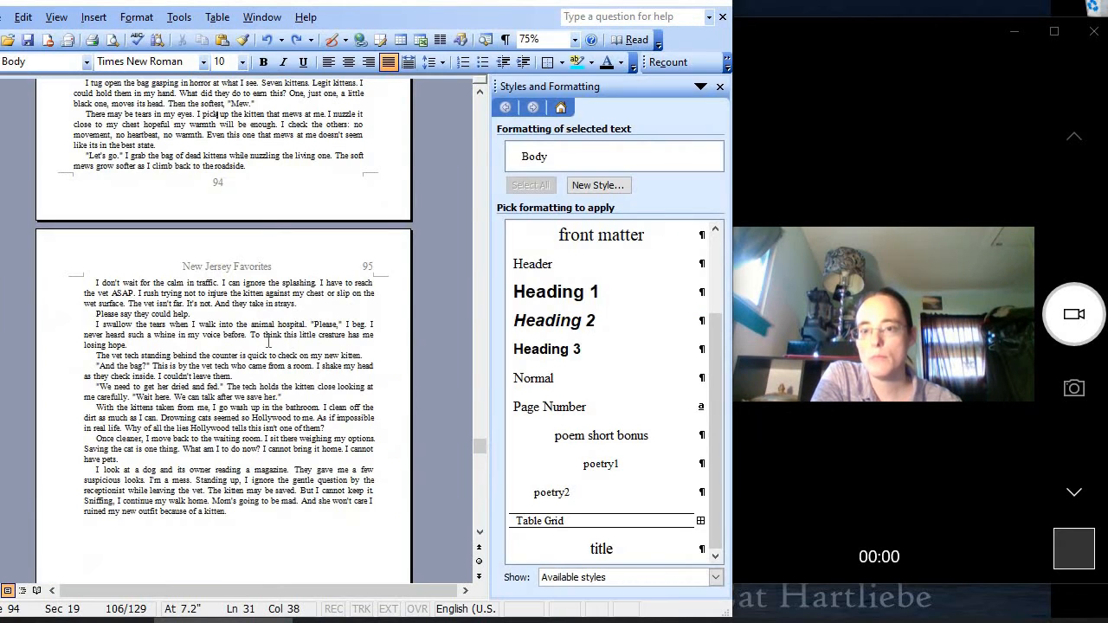
key("Page_Down")
key("Page_Down")
key("Page_Down")
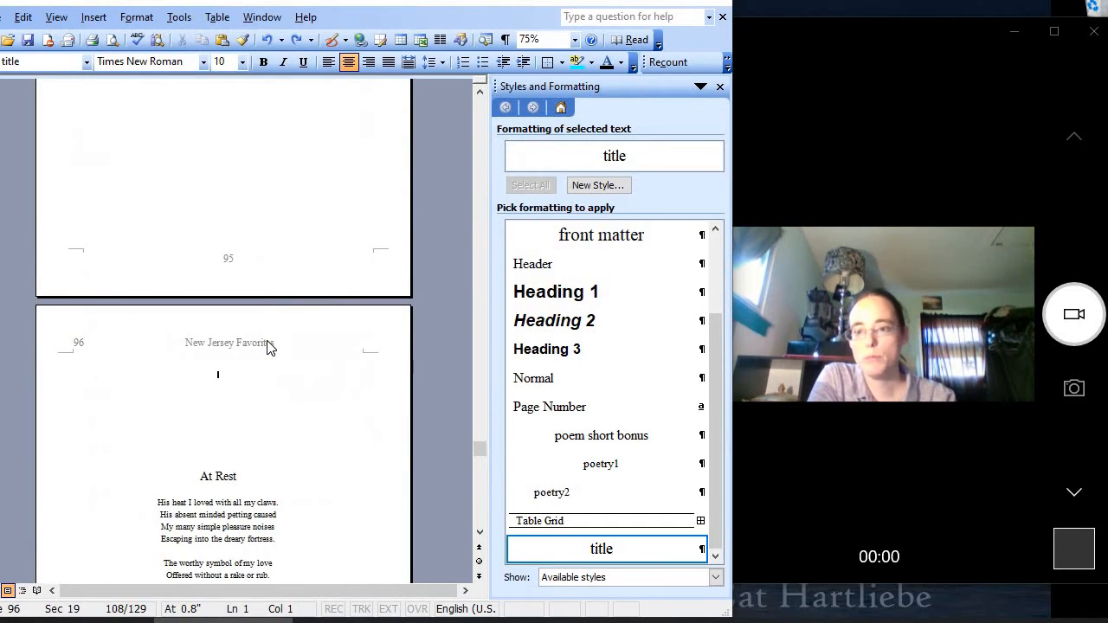
key("Page_Up")
key("Page_Up")
key("Page_Up")
key("Page_Up")
key("Page_Up")
key("Page_Up")
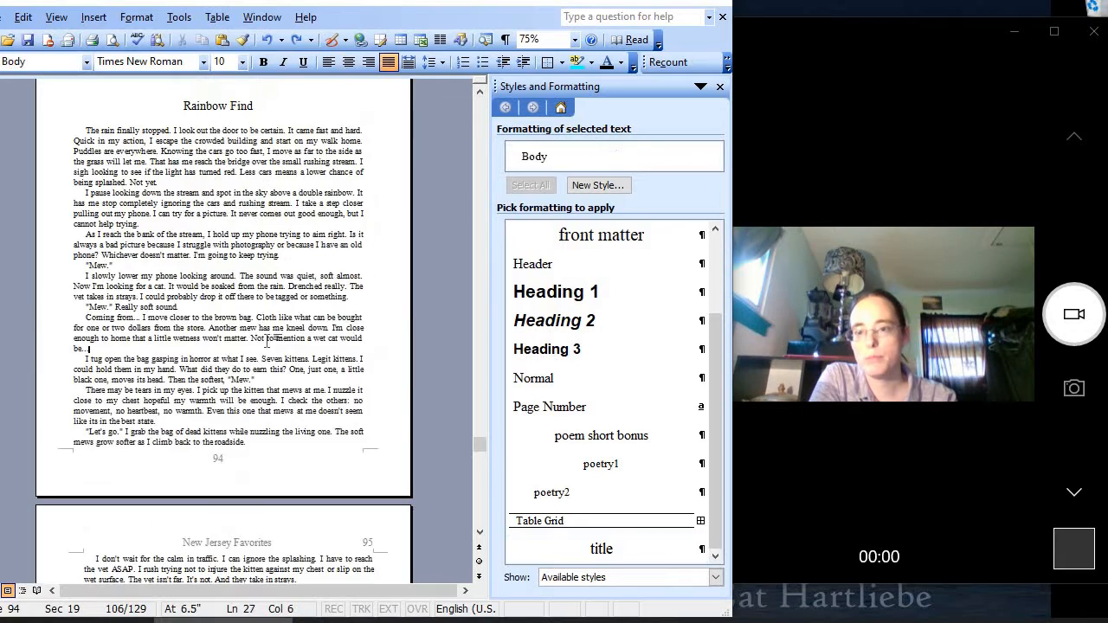
key("Page_Up")
key("Page_Up")
key("Page_Up")
key("Page_Up")
key("Page_Up")
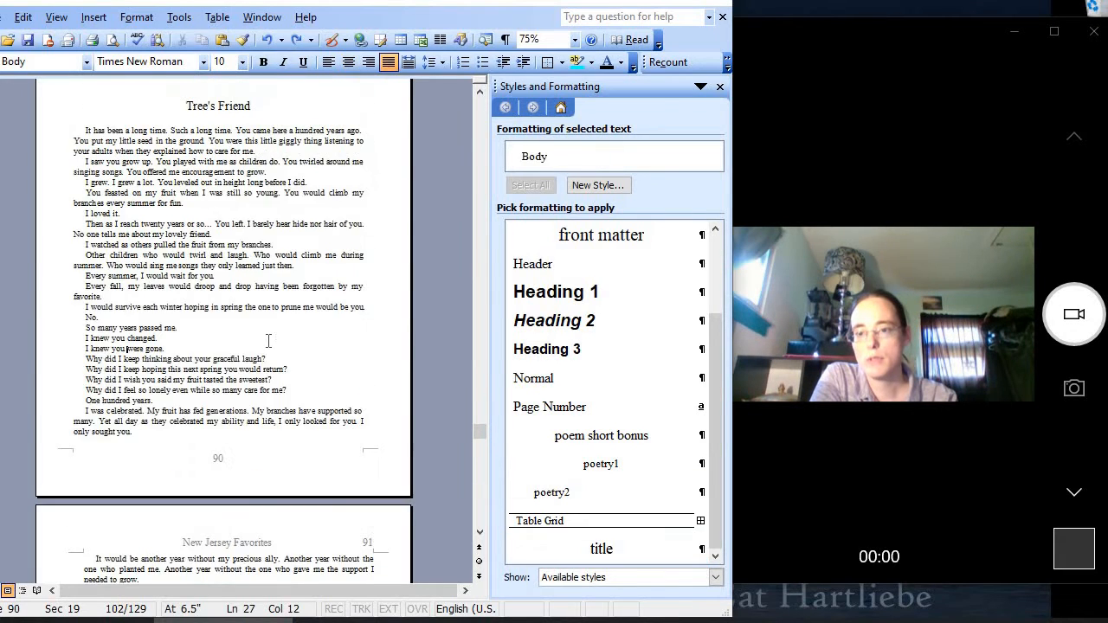
key("Page_Up")
key("Page_Up")
key("Page_Up")
key("Page_Up")
key("Page_Up")
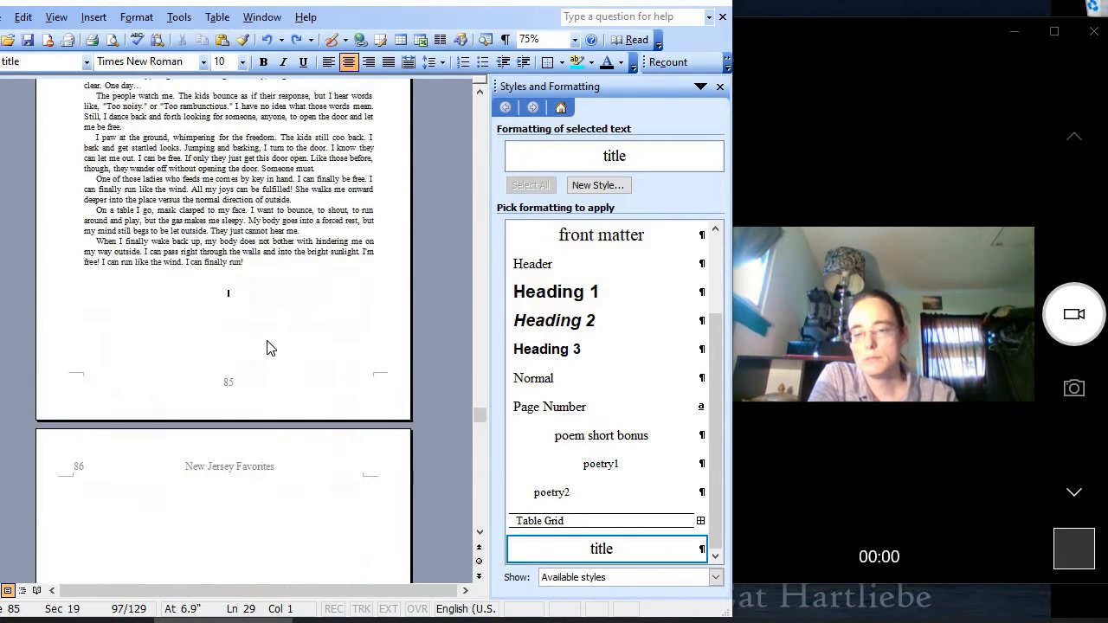
key("Page_Up")
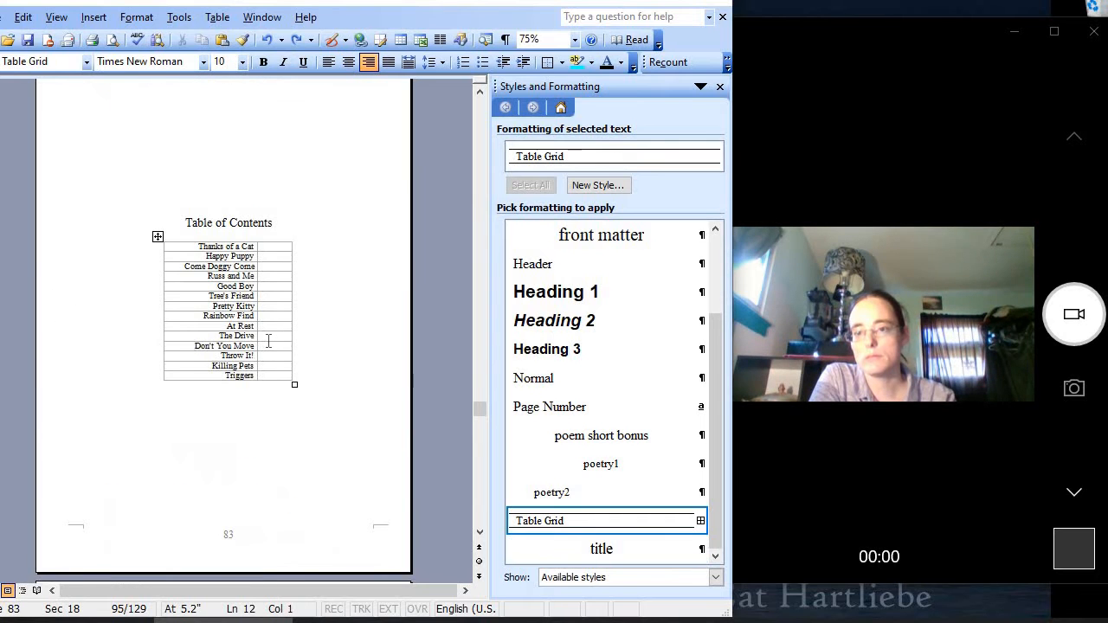
key("Page_Up")
scroll(269, 342, "up", 3)
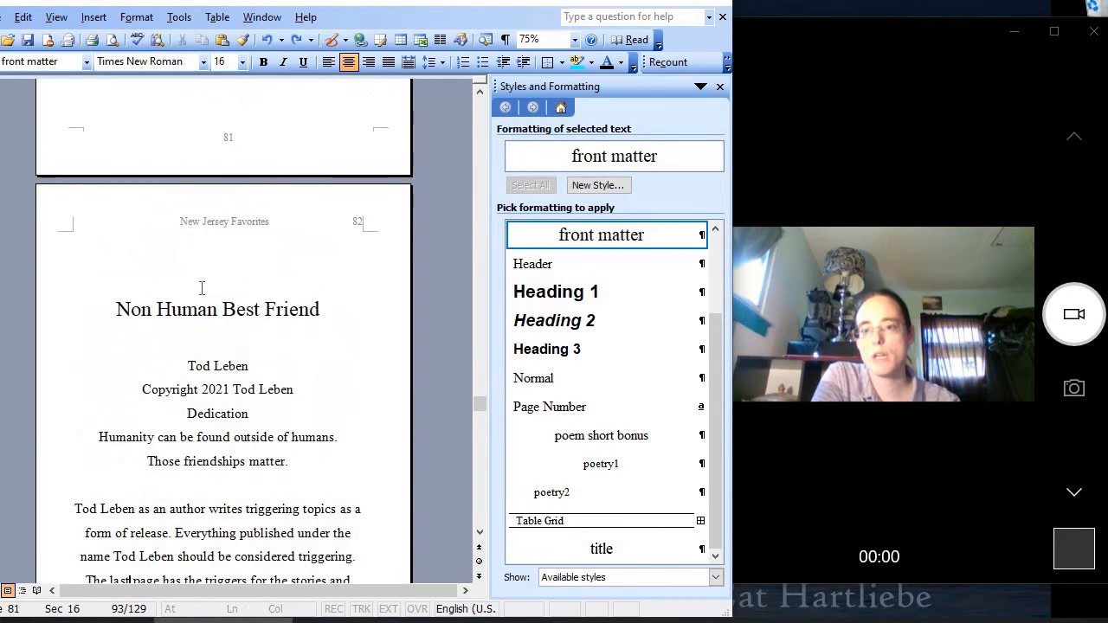
Unlink the Non Human Best Friend title page's header from the previous section and delete its New Jersey Favorites text and page number
double_click(242, 220)
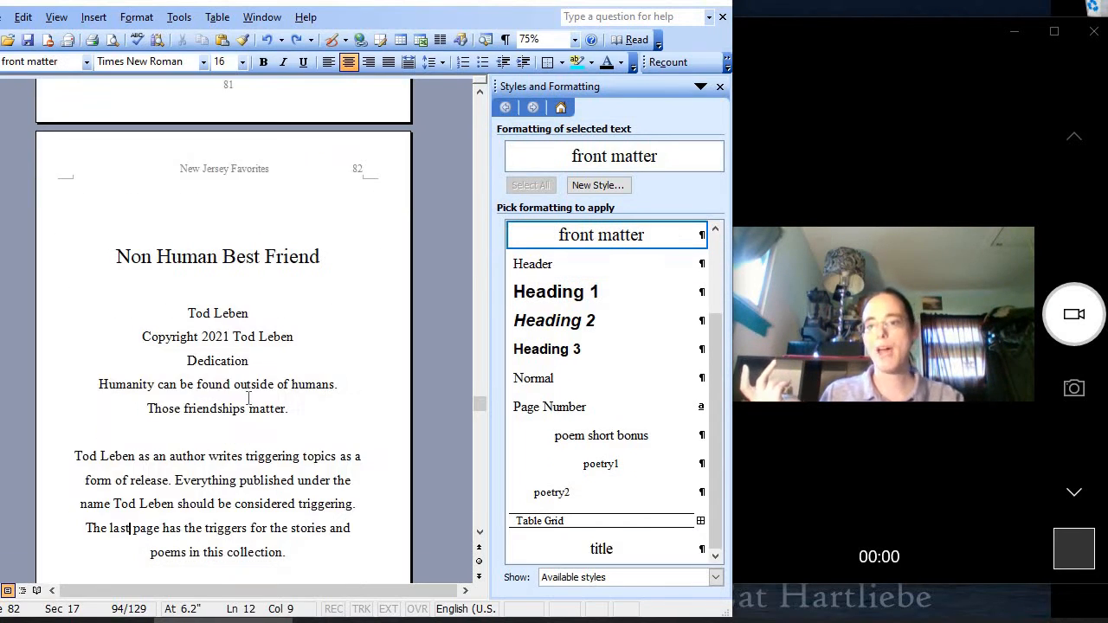
double_click(248, 404)
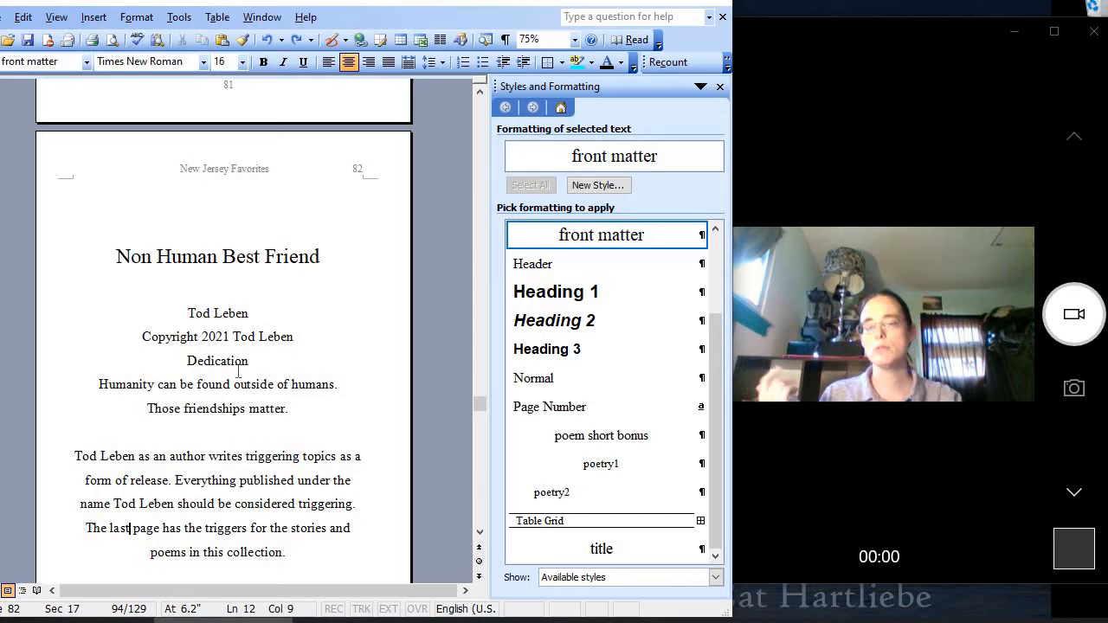
left_click(57, 17)
left_click(44, 79)
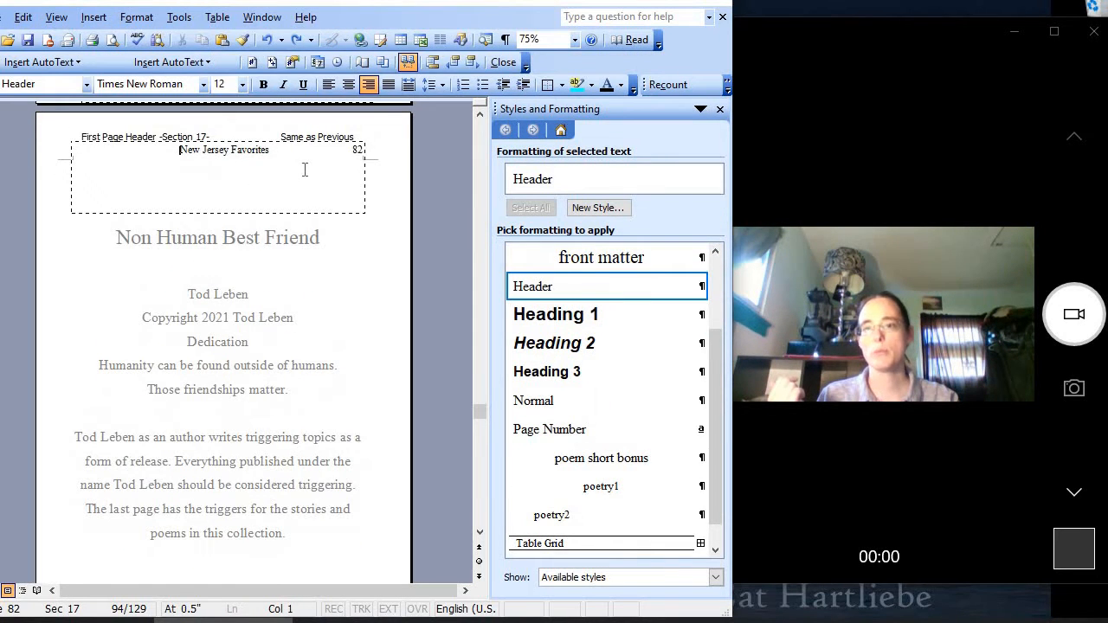
left_click(408, 63)
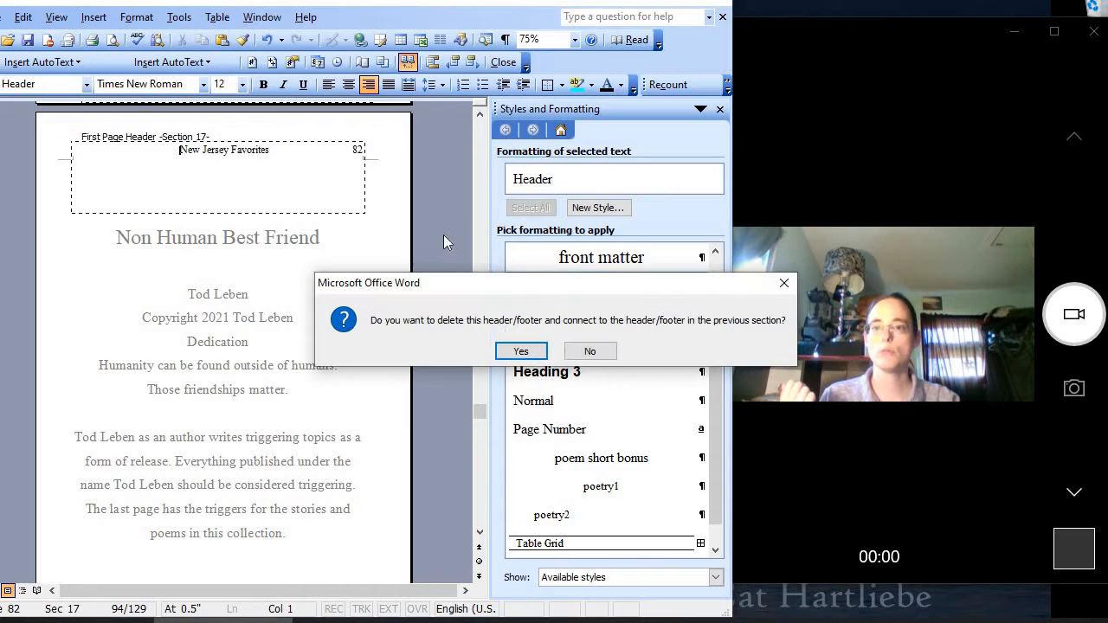
left_click(408, 63)
left_click(590, 351)
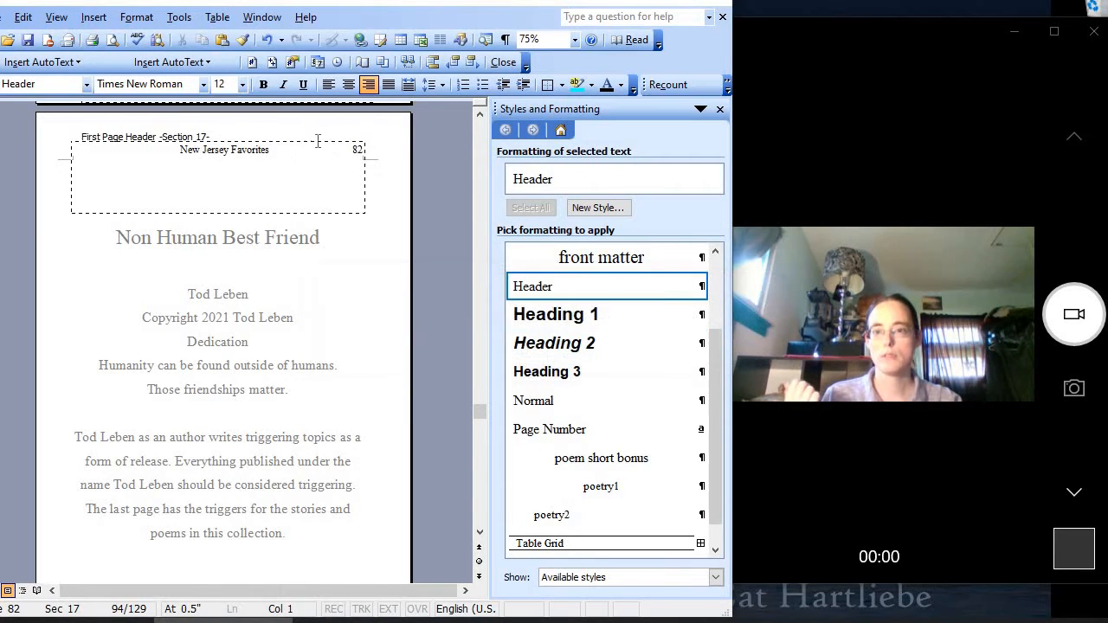
key("ctrl+a")
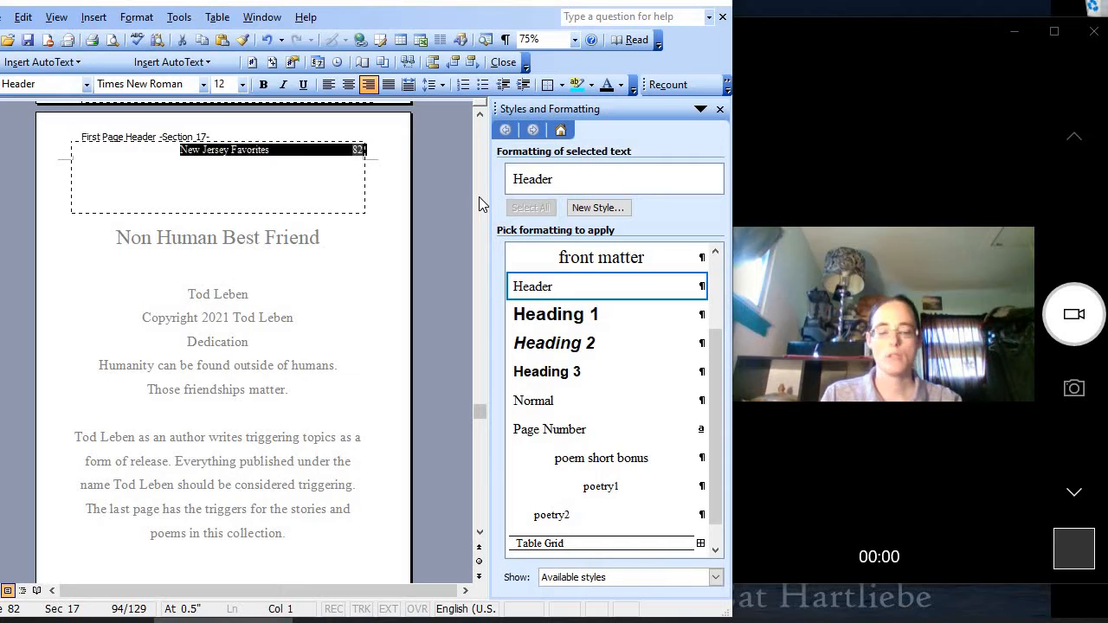
key("Delete")
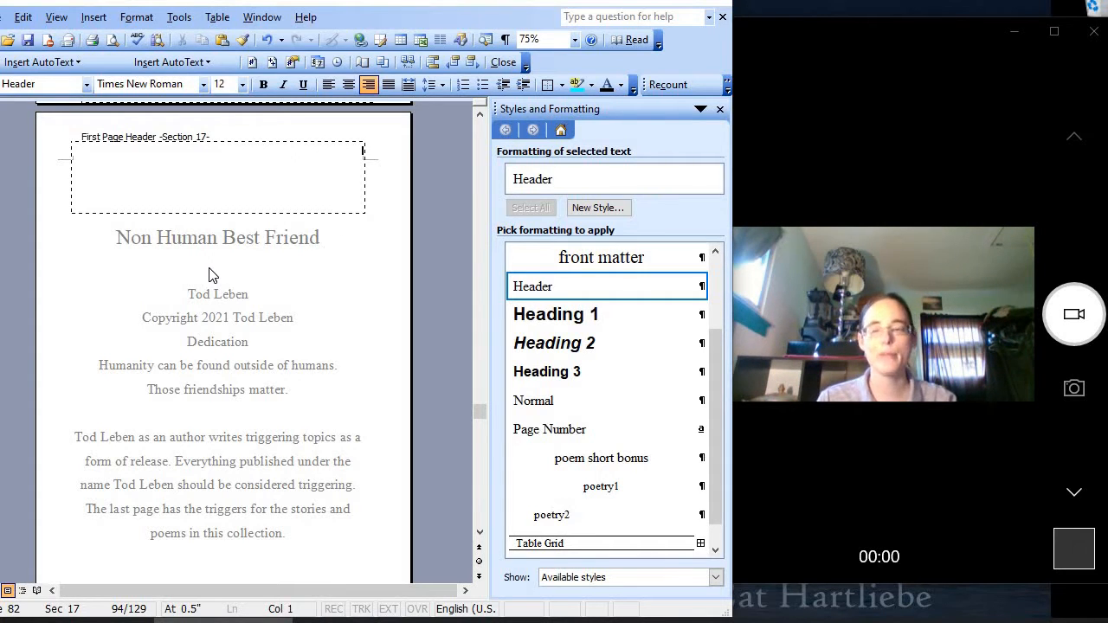
Unlink the Section 18 first page header on the table of contents page from the previous section
scroll(210, 275, "down", 10)
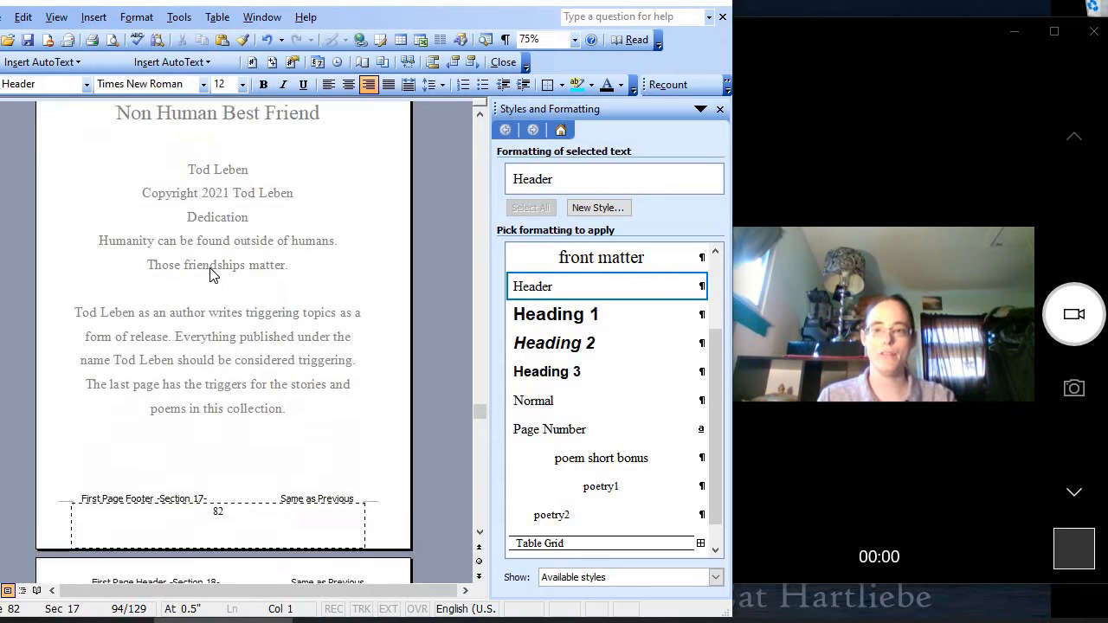
left_click(212, 268)
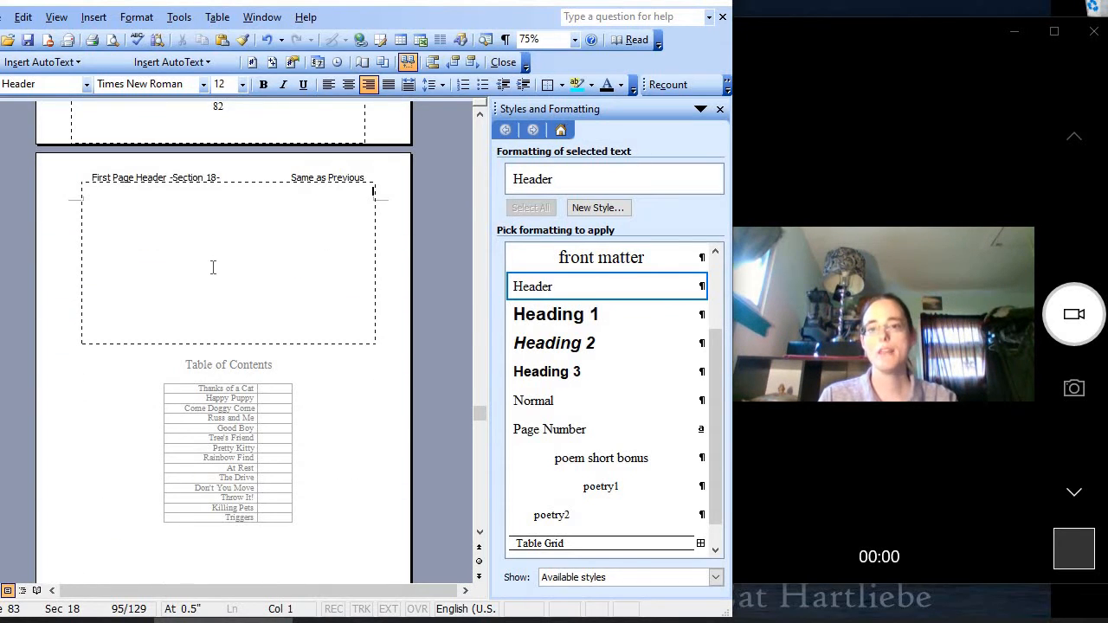
left_click(408, 62)
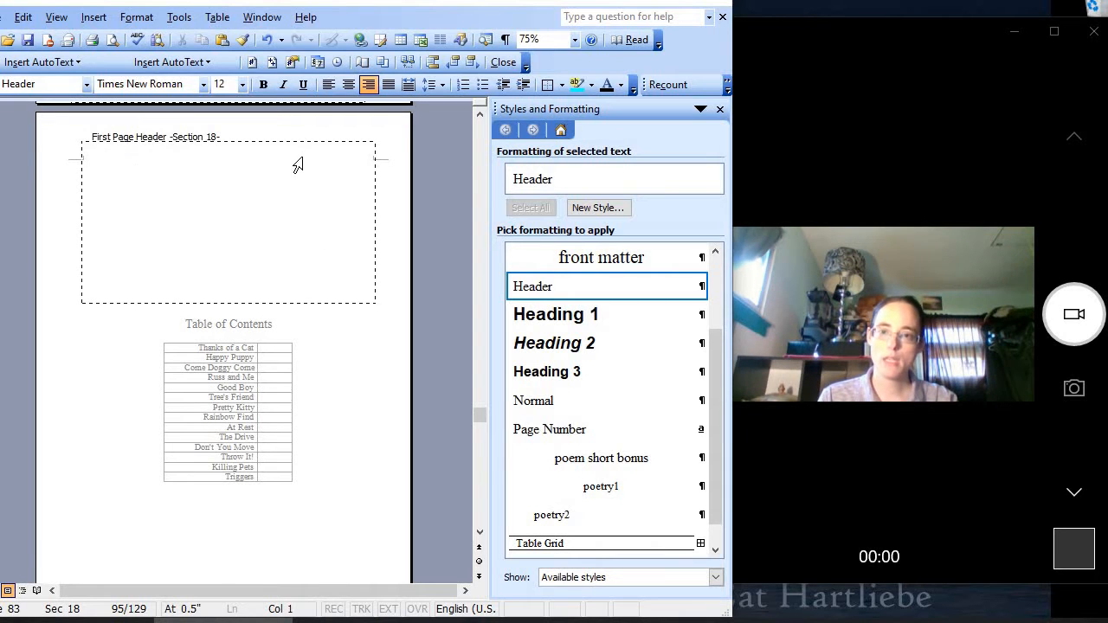
Unlink the Section 19 first page header on the Thanks of a Cat page from the previous section
scroll(297, 165, "down", 15)
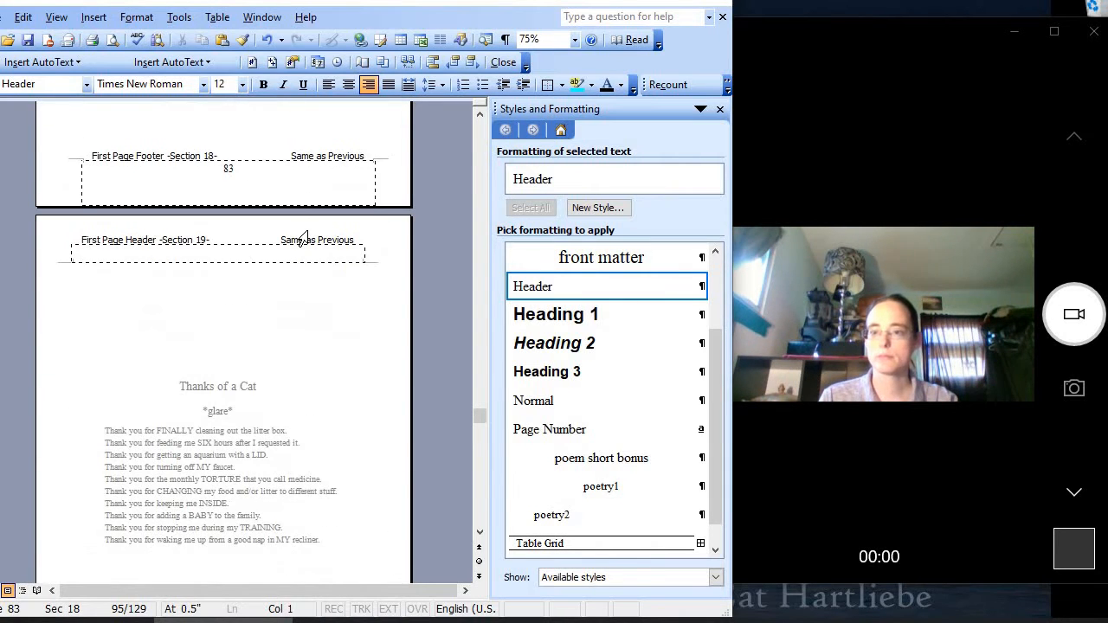
left_click(303, 239)
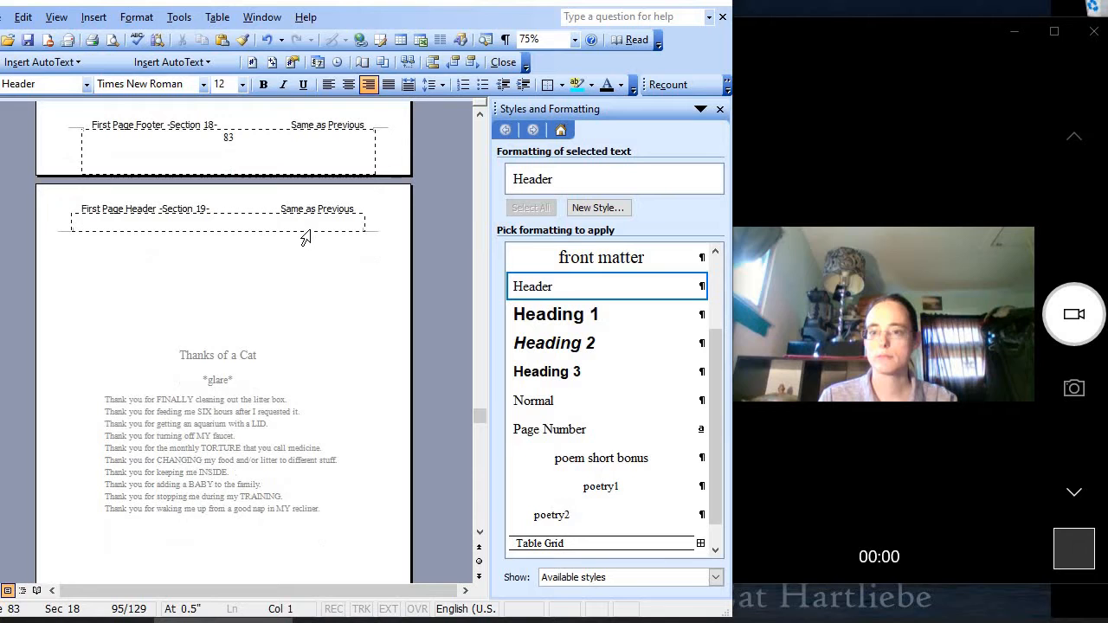
left_click(408, 62)
scroll(310, 248, "down", 5)
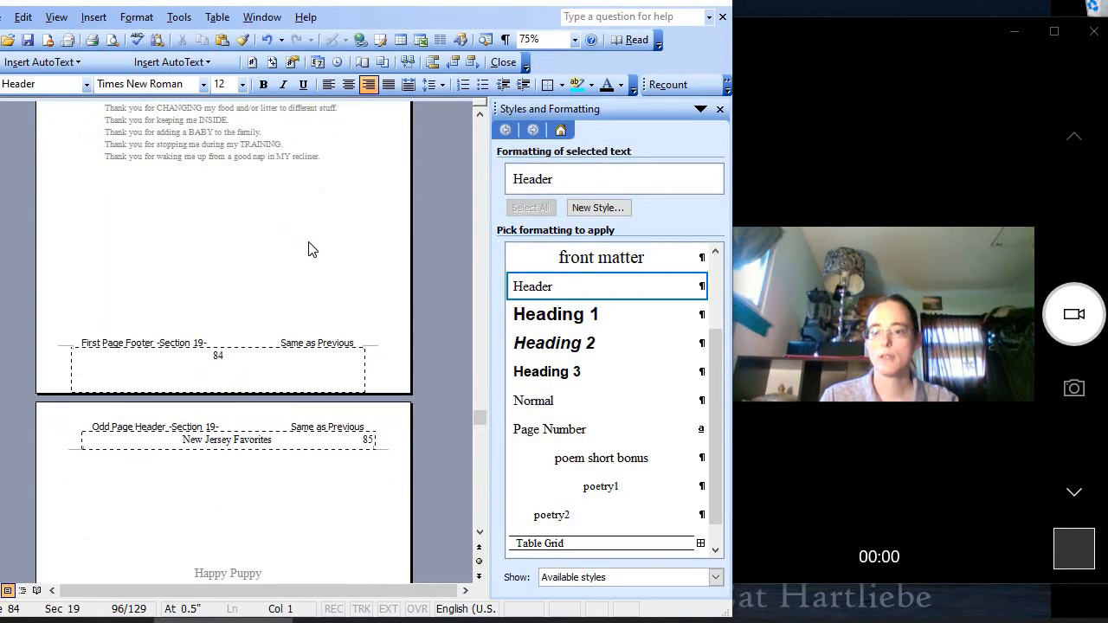
scroll(311, 249, "up", 8)
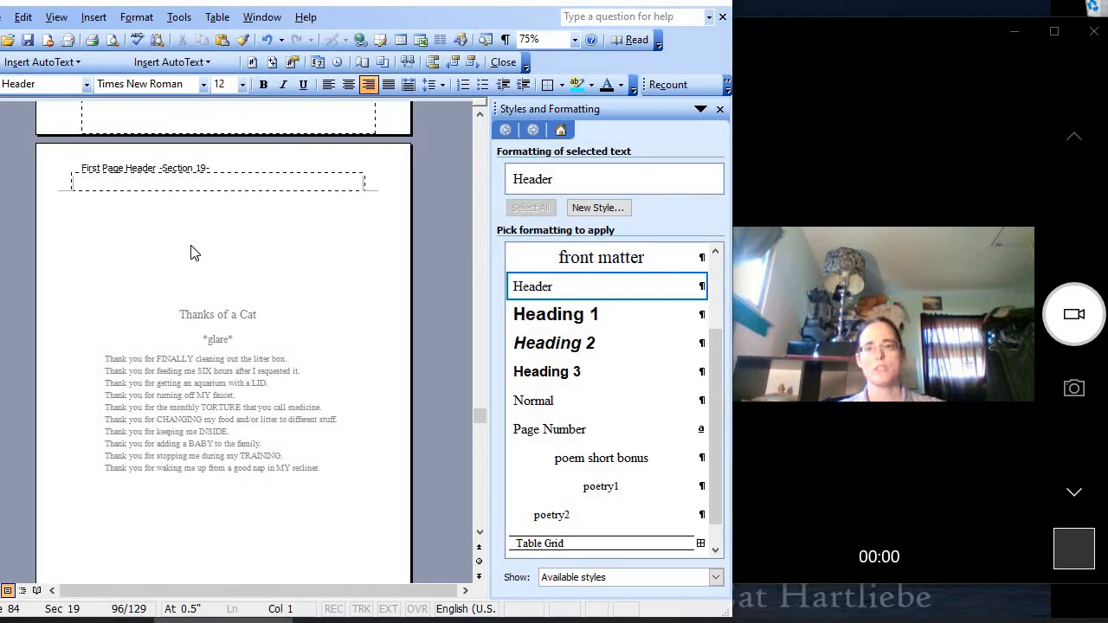
Unlink the Section 19 odd page header on the Happy Puppy page from the previous section
scroll(195, 253, "down", 10)
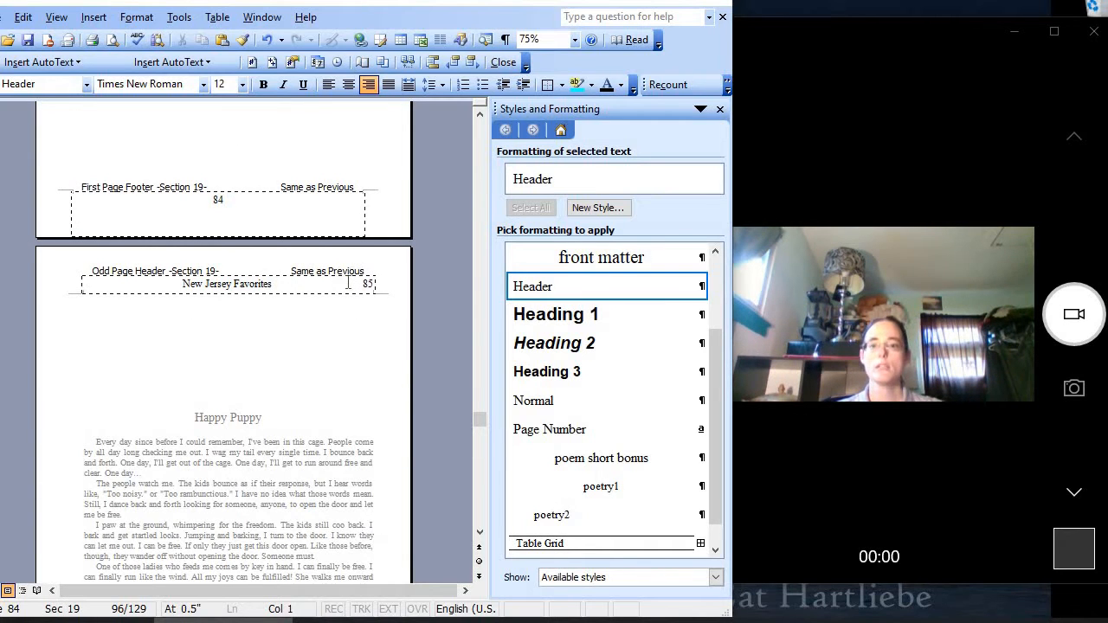
left_click(350, 284)
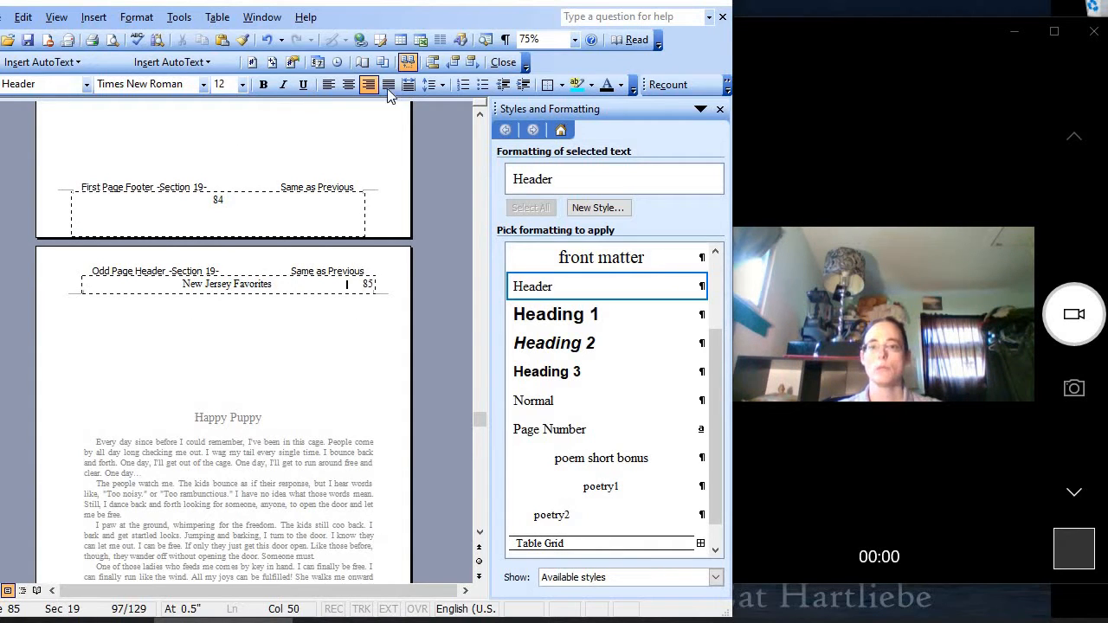
left_click(432, 61)
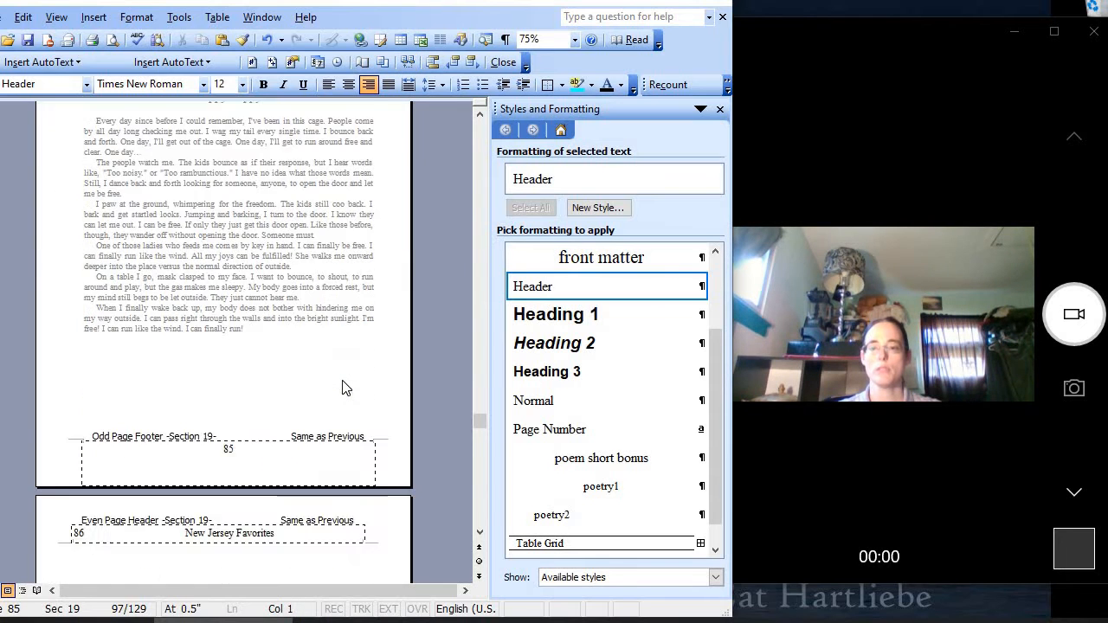
Unlink the Section 19 even page header on the Come, Doggy, Come page from the previous section
key("Down")
left_click(407, 62)
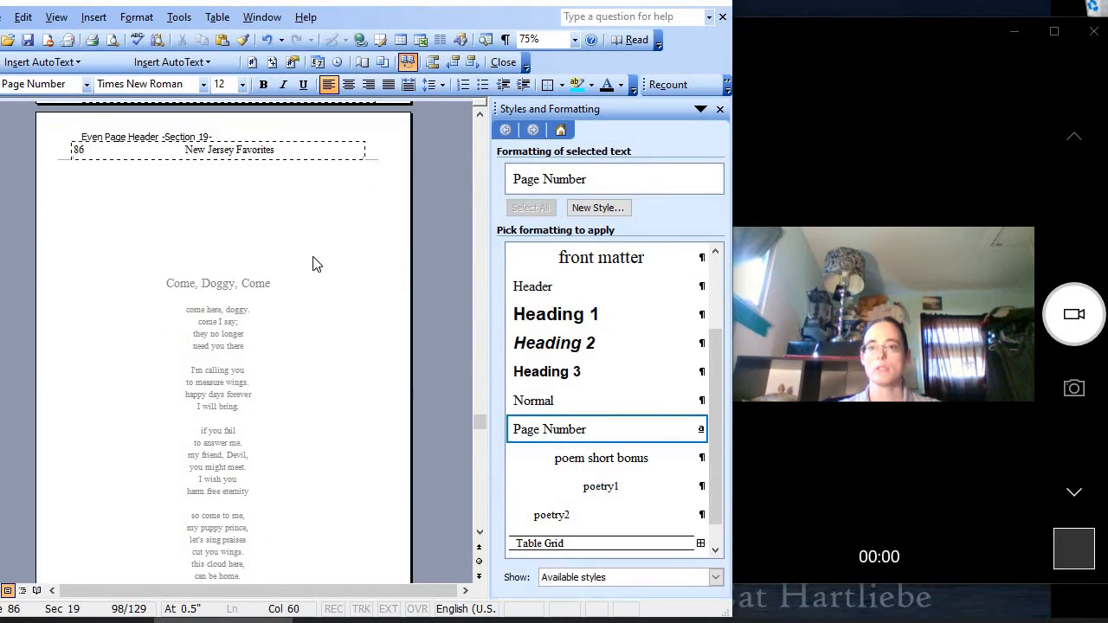
Insert a left-aligned page number and the text Non Human Best Friend in the first page header on the Thanks of a Cat page
scroll(308, 344, "up", 15)
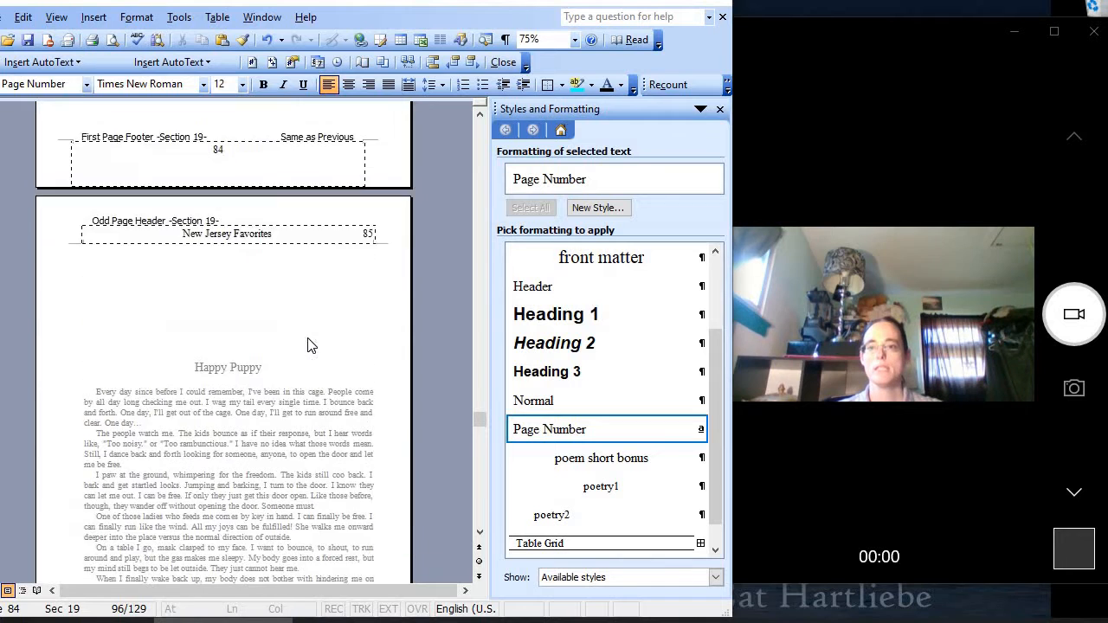
scroll(311, 345, "up", 1)
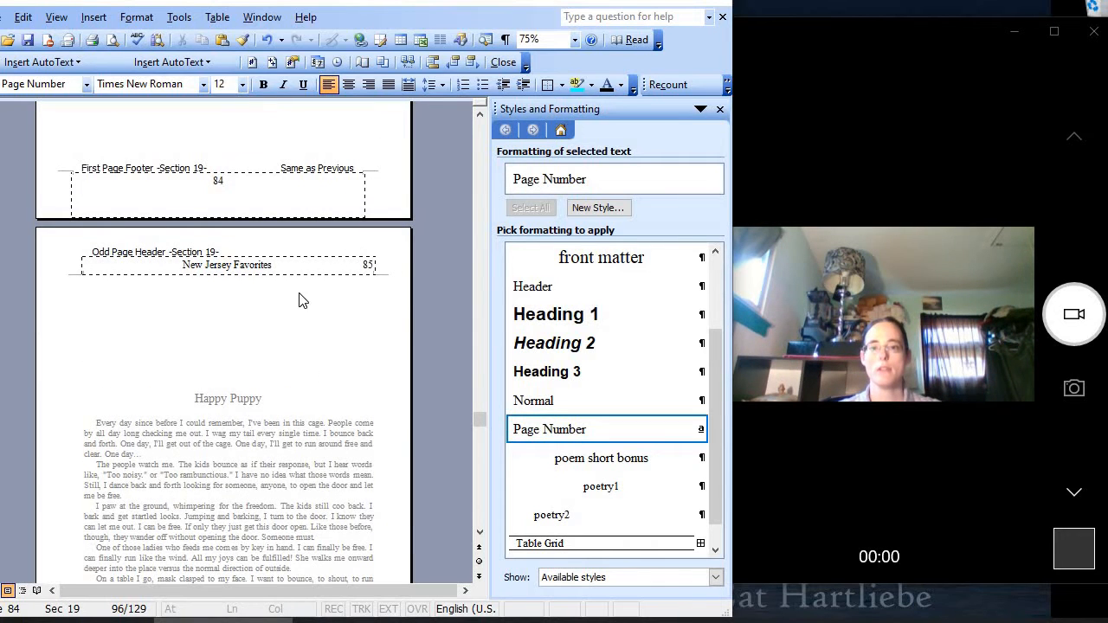
scroll(299, 300, "up", 15)
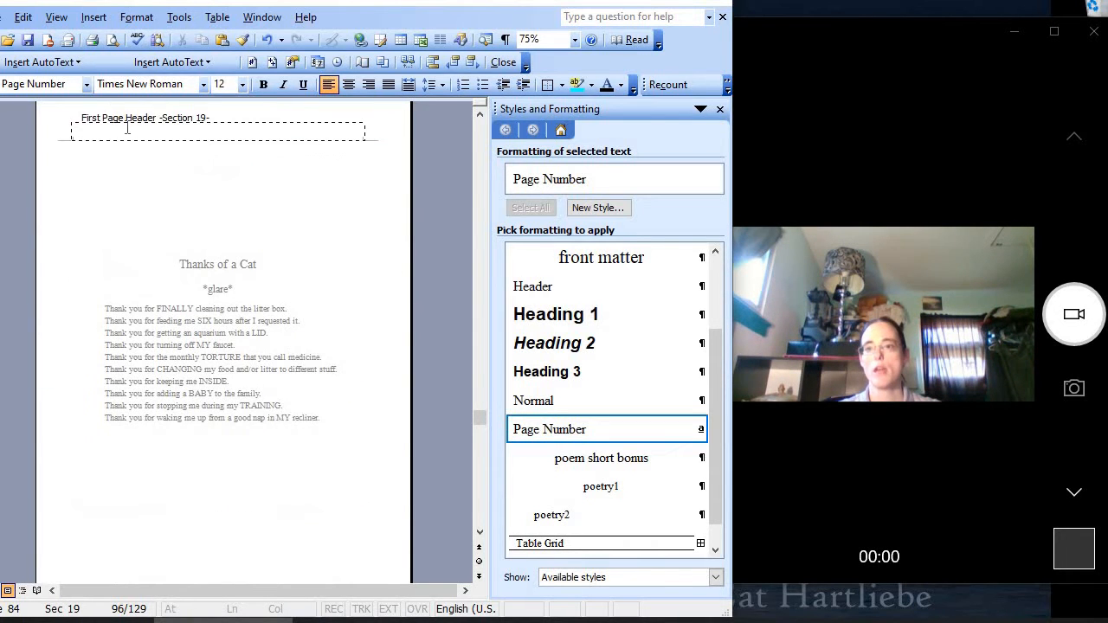
left_click(254, 121)
left_click(329, 84)
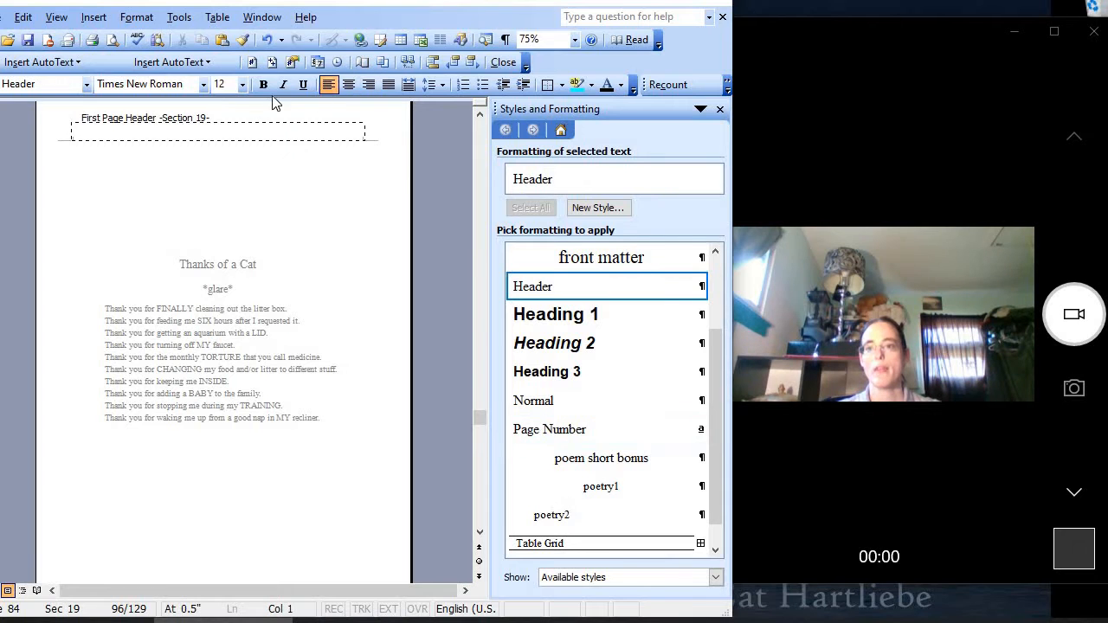
left_click(251, 62)
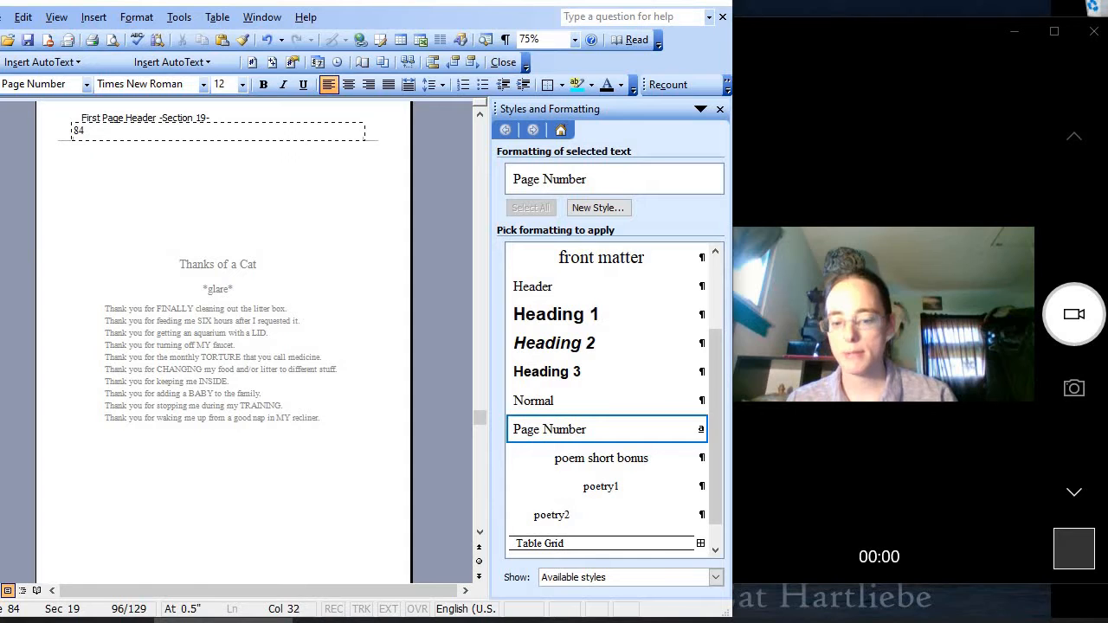
type("Non Human Be")
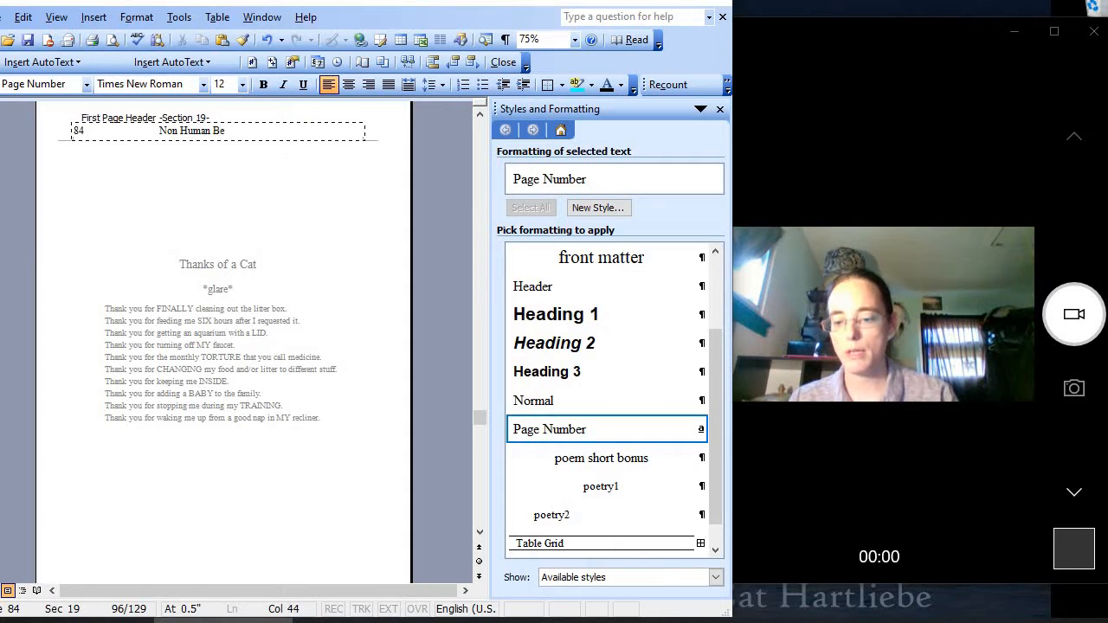
type("st Friend")
Adjust the spacing before Non Human Best Friend in the Thanks of a Cat page header to centre the text
scroll(290, 171, "up", 3)
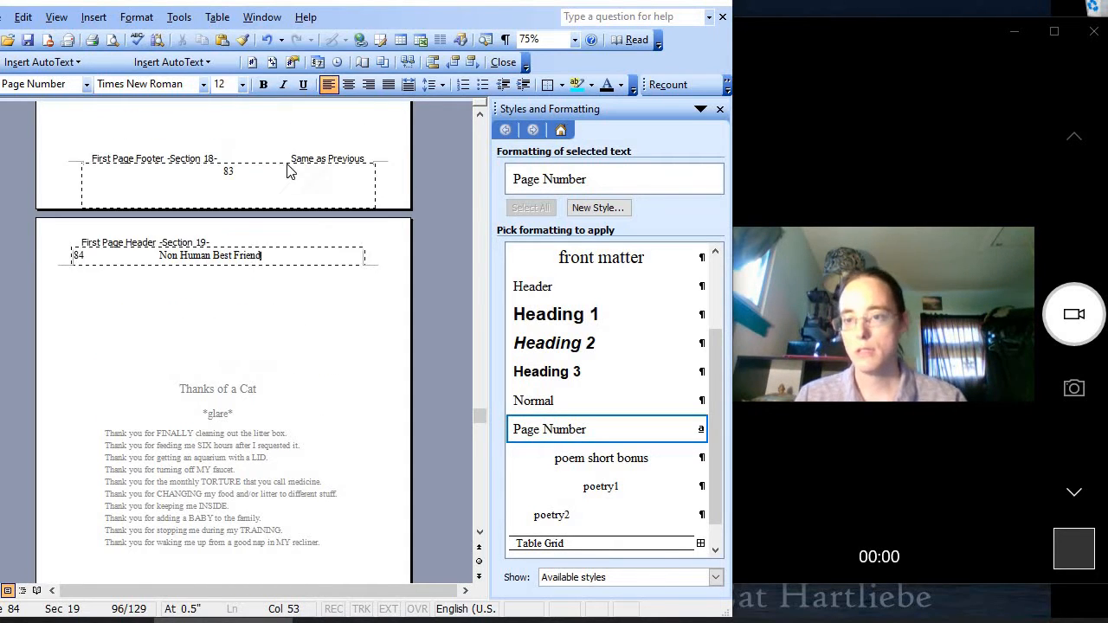
left_click(144, 255)
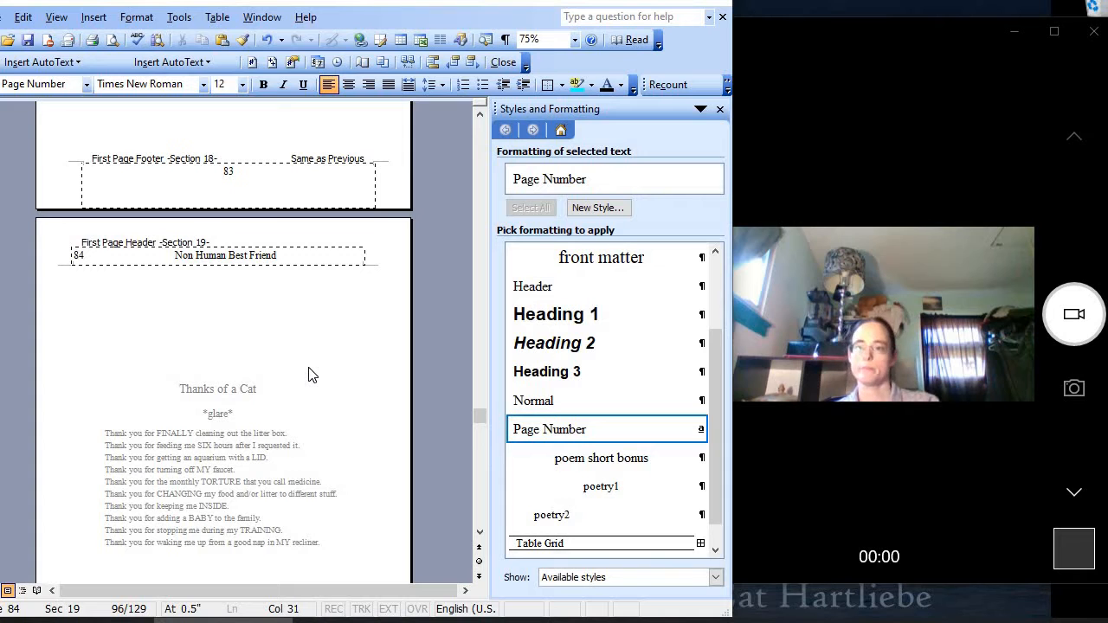
key("BackSpace")
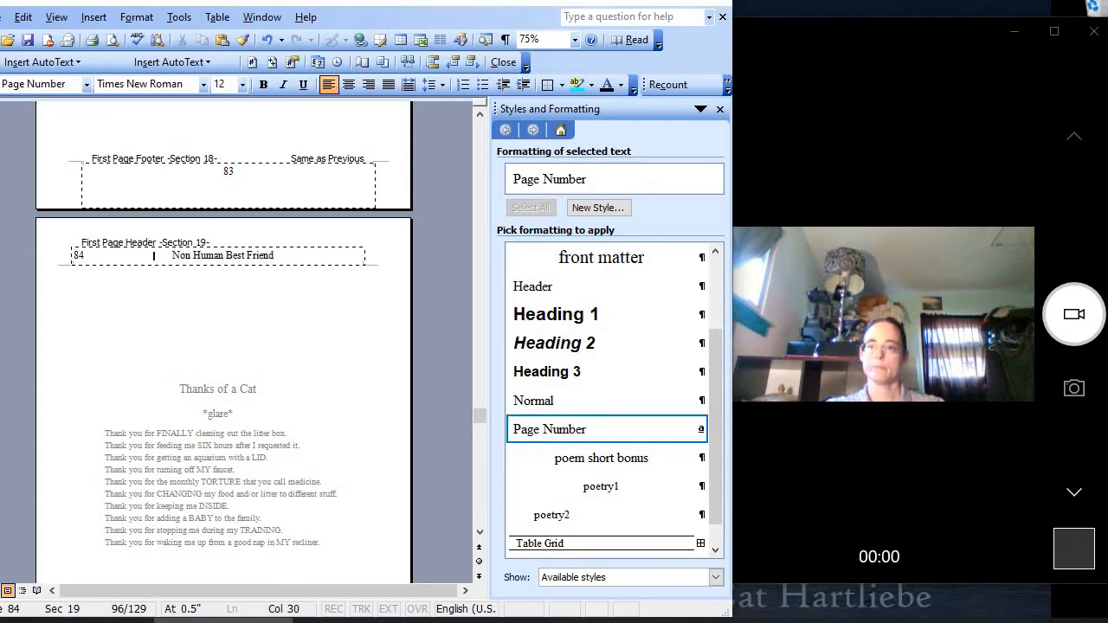
Replace New Jersey Favorites with Non Human Best Friend in the odd page header on the Happy Puppy page
scroll(298, 371, "down", 10)
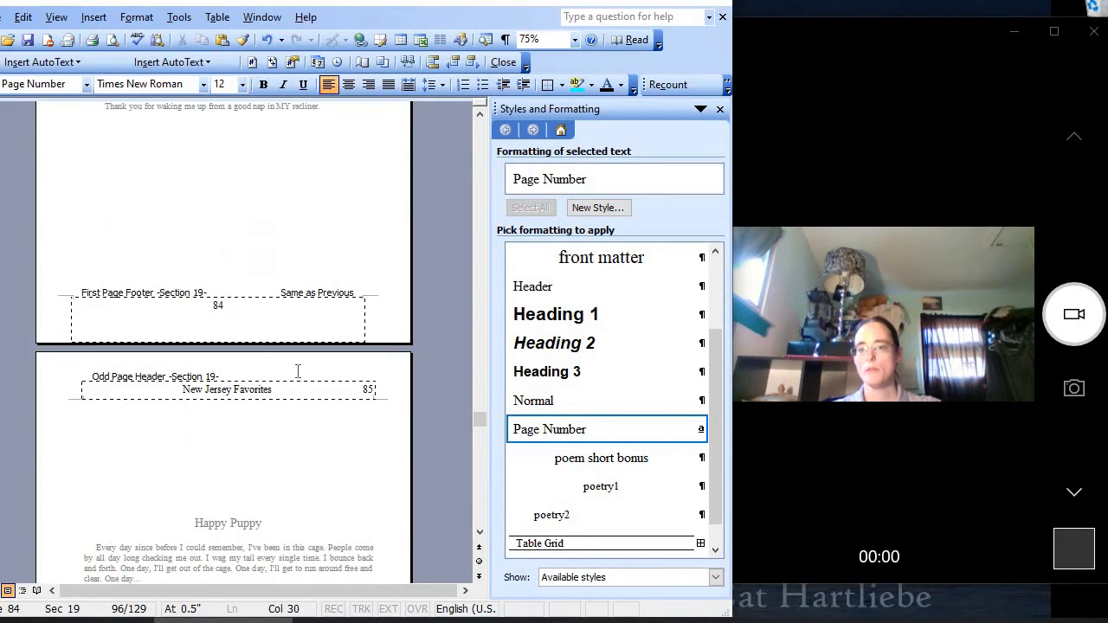
left_click(194, 391)
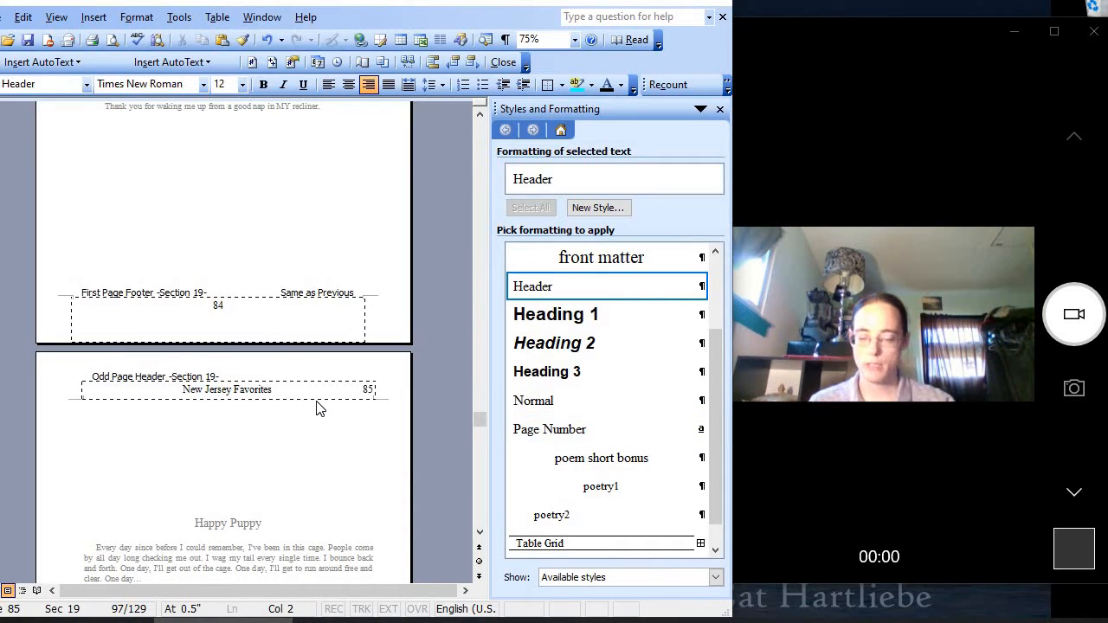
type("on ")
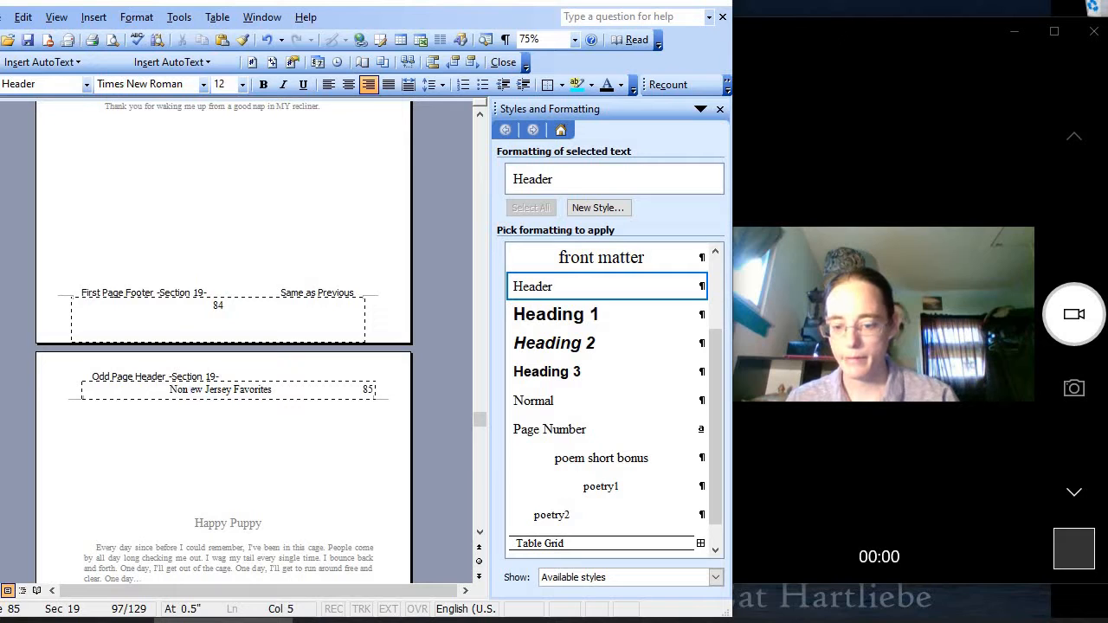
type("Human Best Frie")
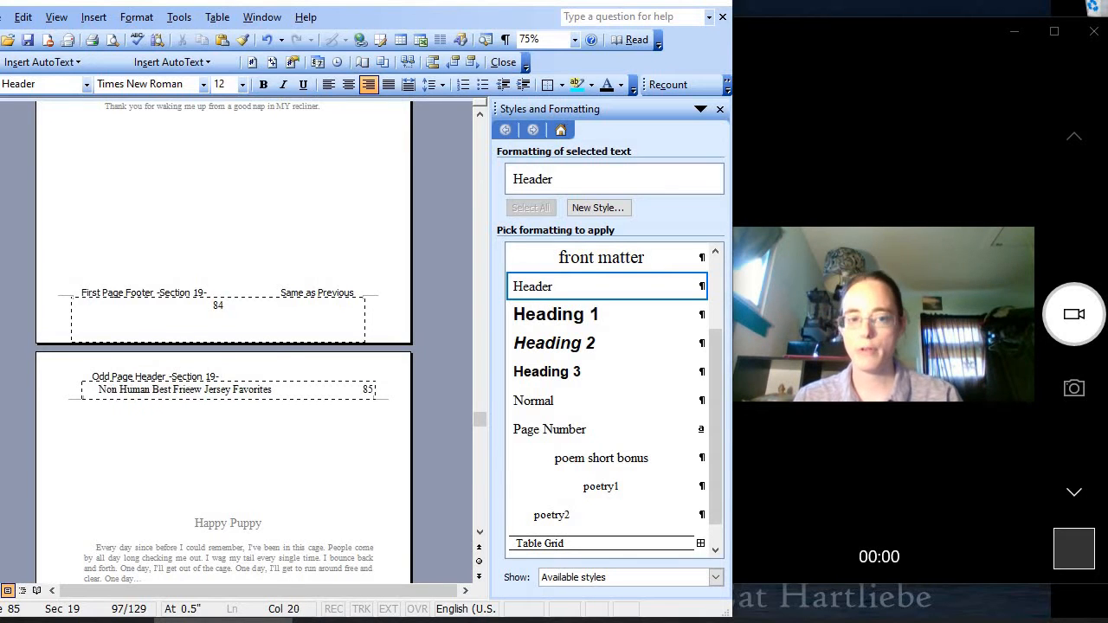
type("nd")
key("Delete")
key("Delete")
key("Delete")
key("Delete")
key("Delete")
key("Delete")
key("Delete")
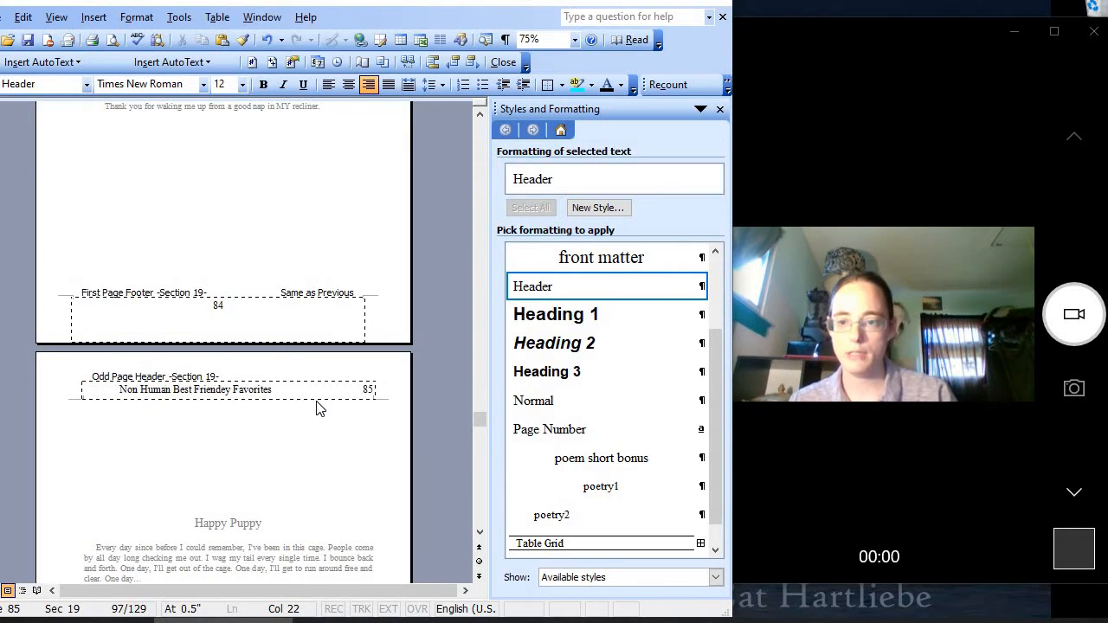
key("Delete")
key("Delete")
key("Delete")
key("Delete")
key("Delete")
key("Delete")
key("Delete")
key("Delete")
key("Delete")
key("Delete")
key("Delete")
key("Delete")
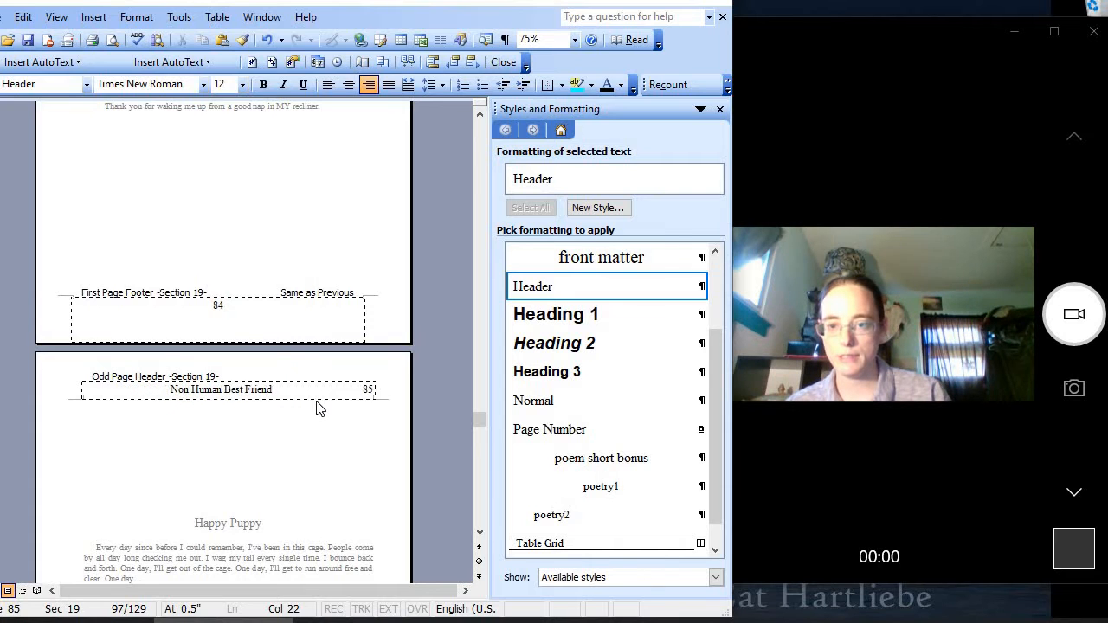
key("Delete")
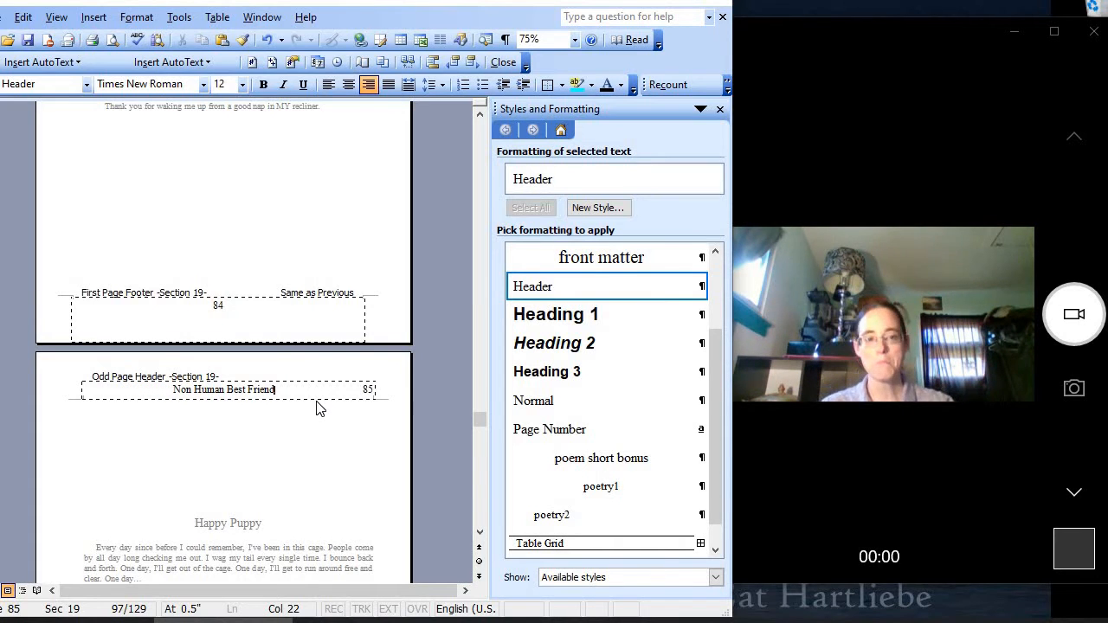
Replace New Jersey Favorites with Non Human Best Friend in the even page header on the Come, Doggy, Come page
scroll(317, 409, "down", 8)
scroll(317, 408, "down", 6)
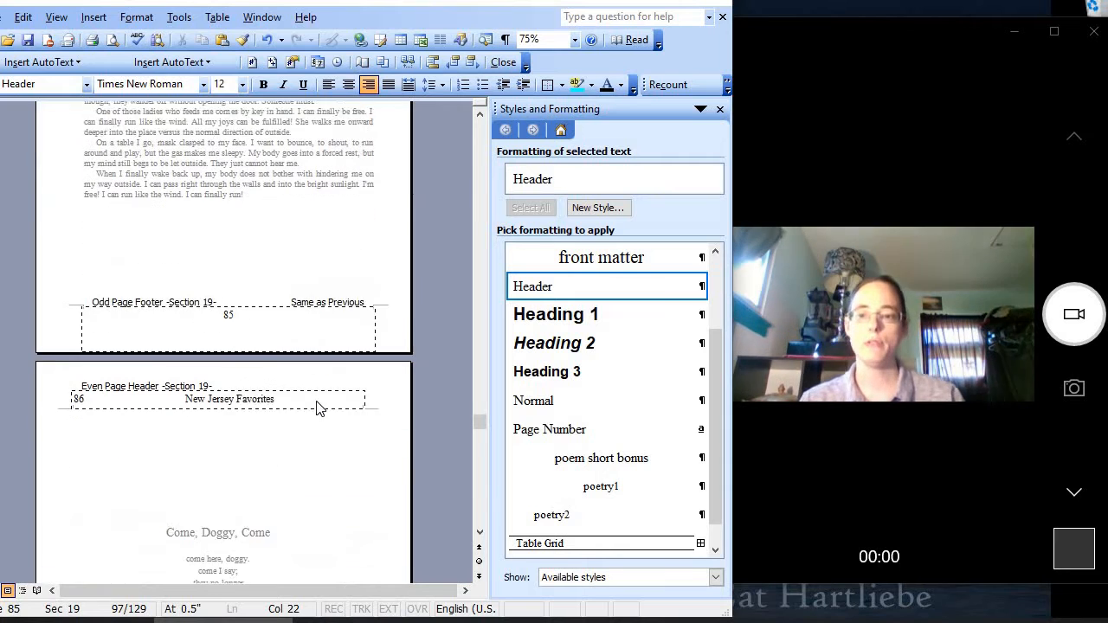
left_click(187, 368)
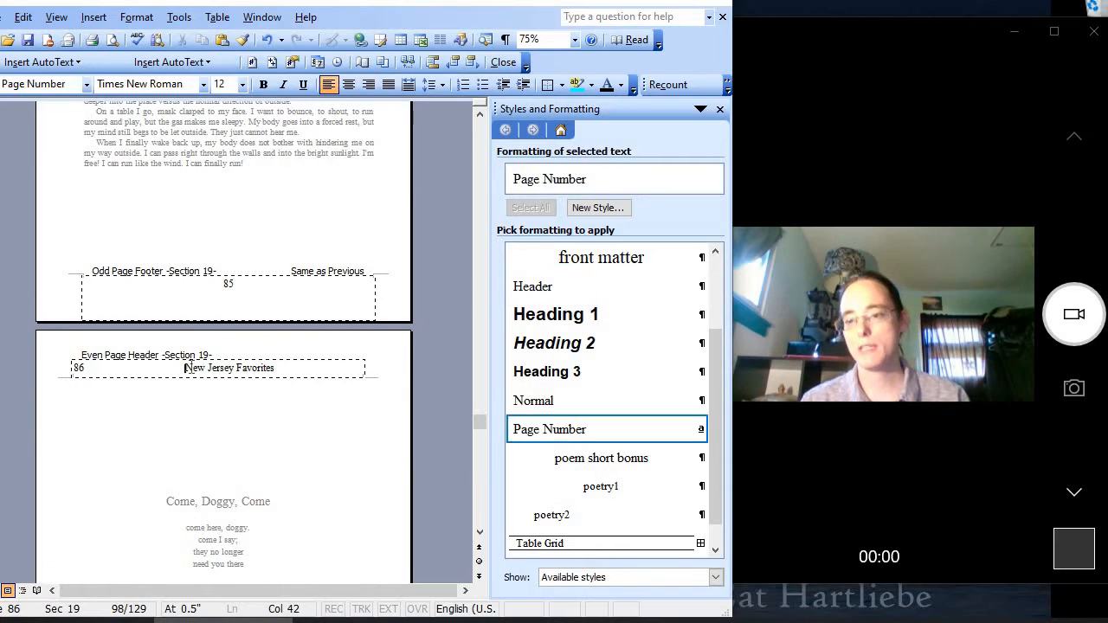
type("on Human")
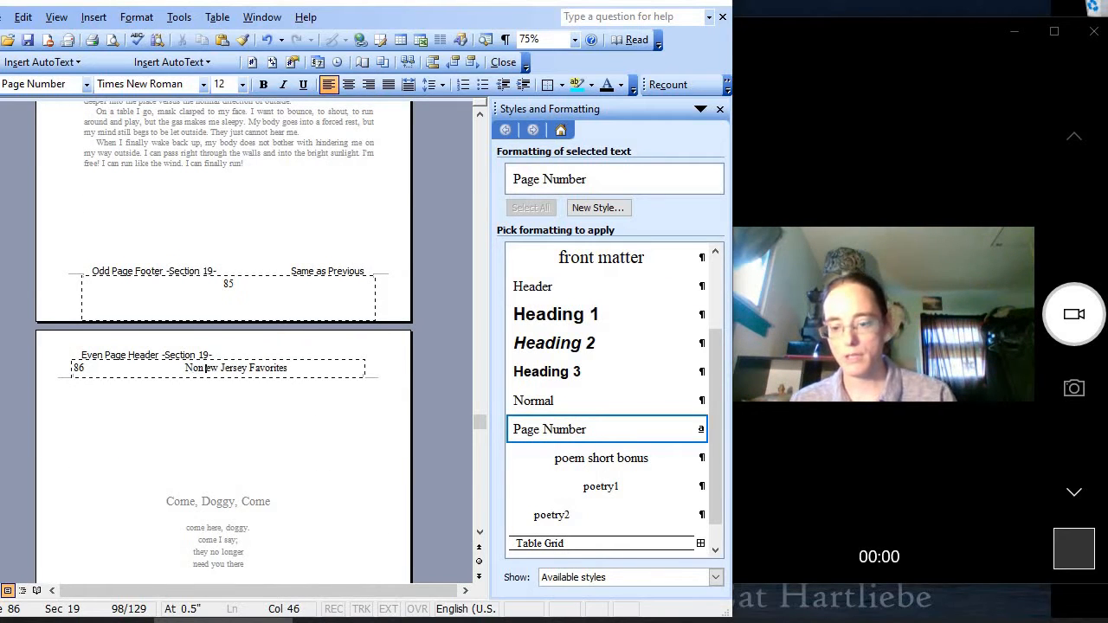
type(" Best Friend")
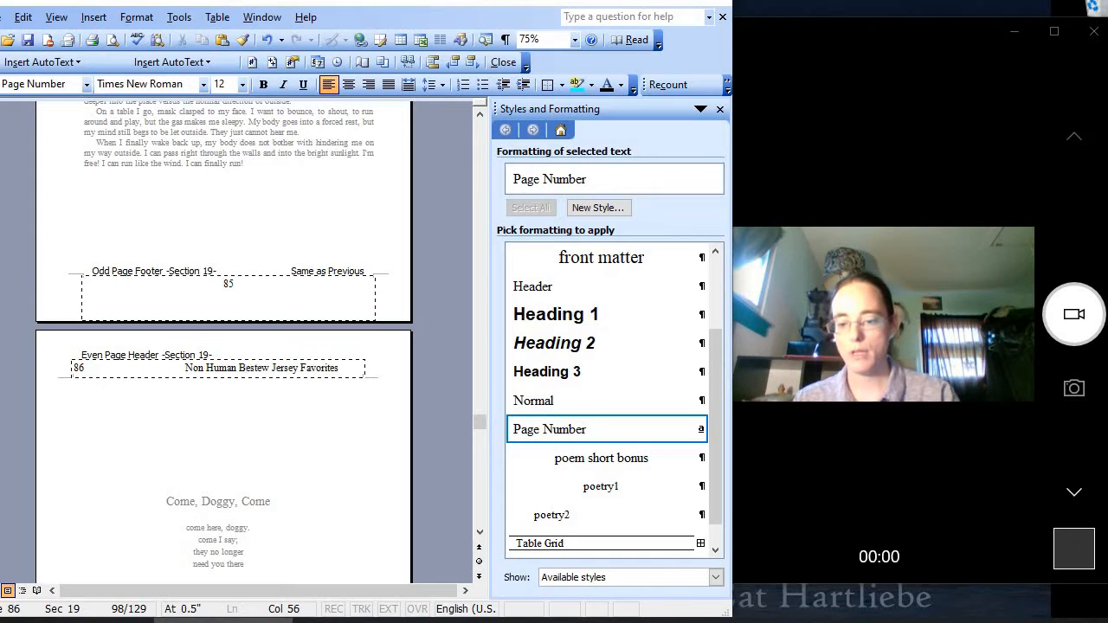
key("Delete")
key("Delete")
key("Delete")
key("Delete")
key("Delete")
key("Delete")
key("Delete")
key("Delete")
key("Delete")
key("Delete")
key("Delete")
key("Delete")
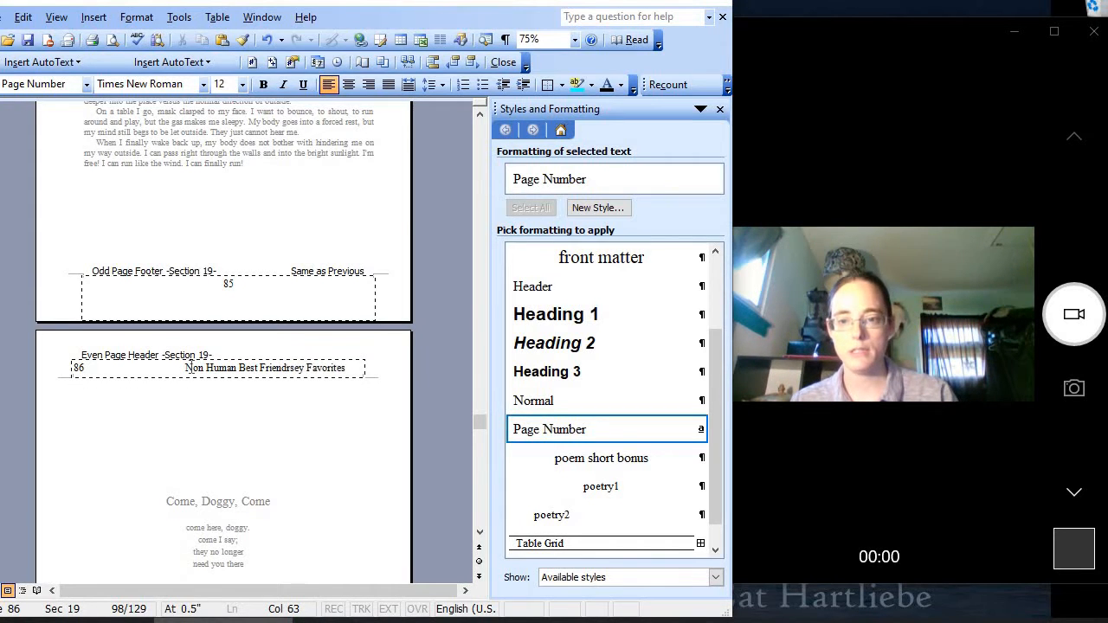
key("Delete")
key("Delete")
key("Delete")
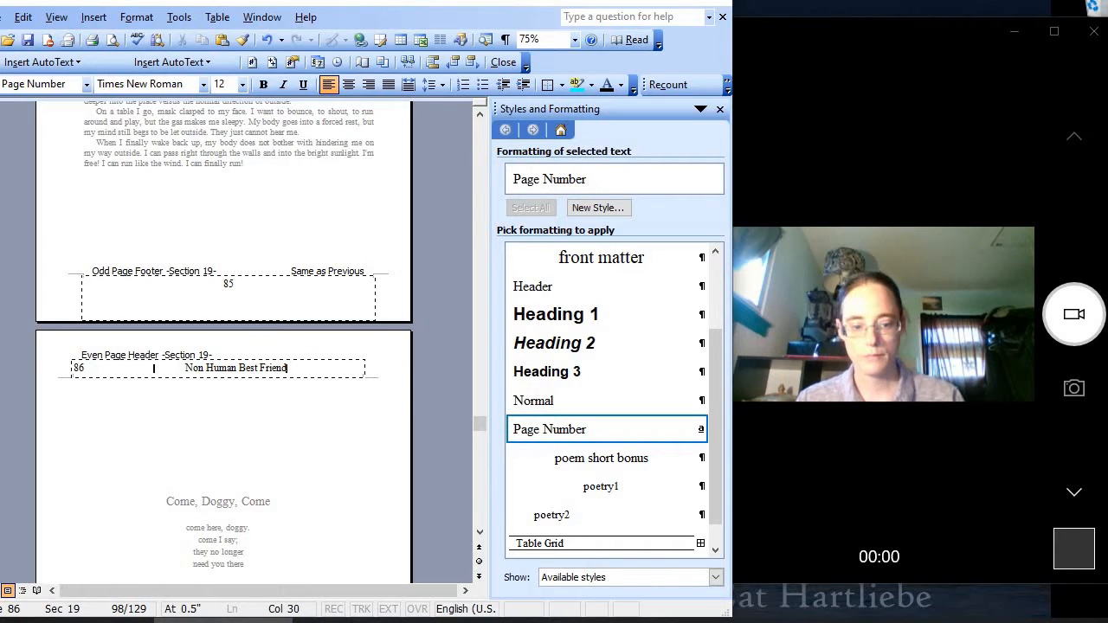
Reduce the spacing between the page number and Non Human Best Friend in the Come, Doggy, Come page header to centre the text
key("BackSpace")
key("BackSpace")
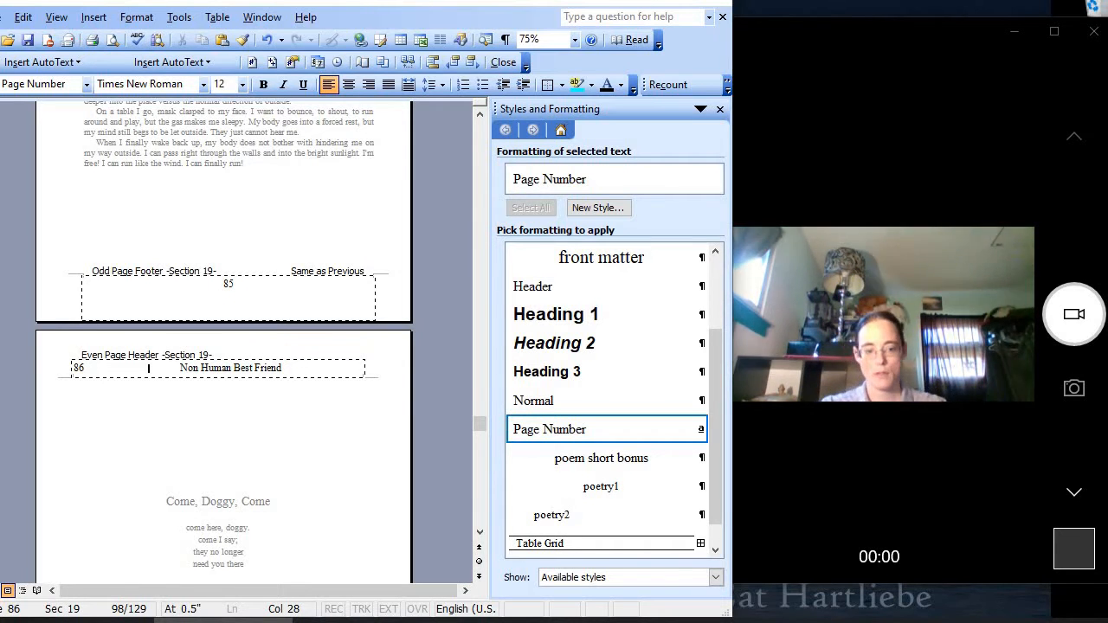
key("BackSpace")
Check the header text and page numbers on the remaining Section 19 pages, from Russ and Me through At Rest
scroll(190, 452, "down", 15)
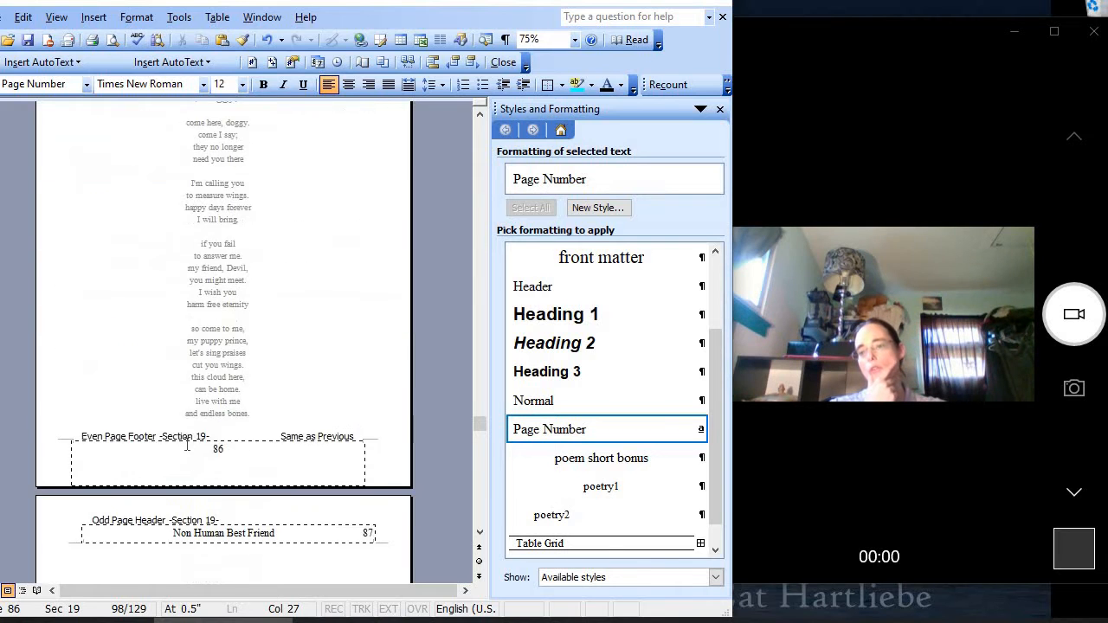
scroll(187, 445, "down", 5)
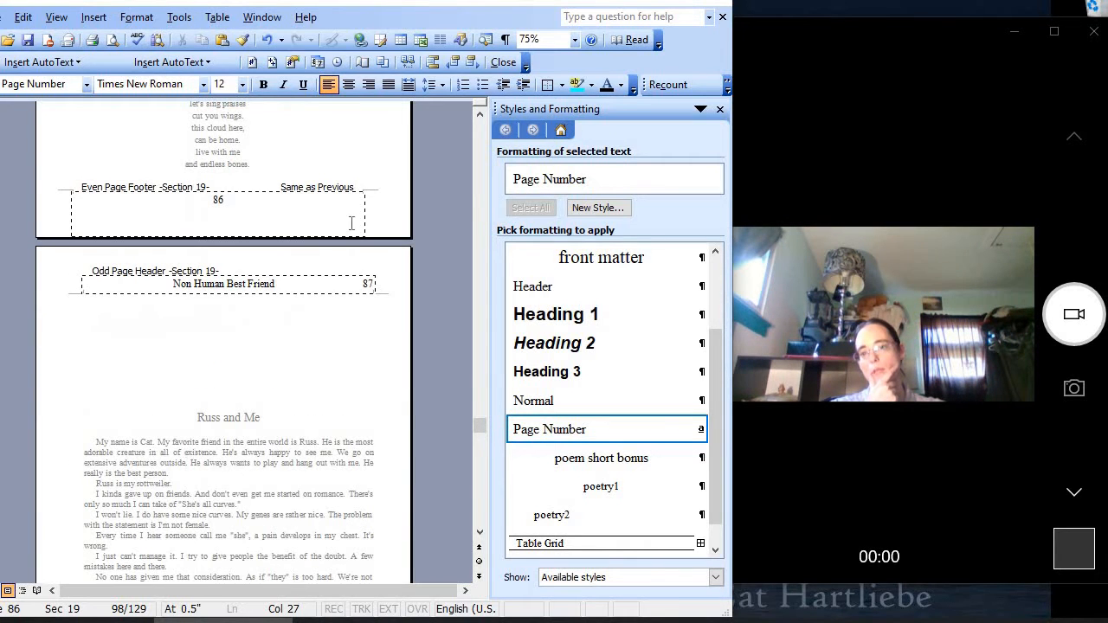
scroll(331, 348, "down", 15)
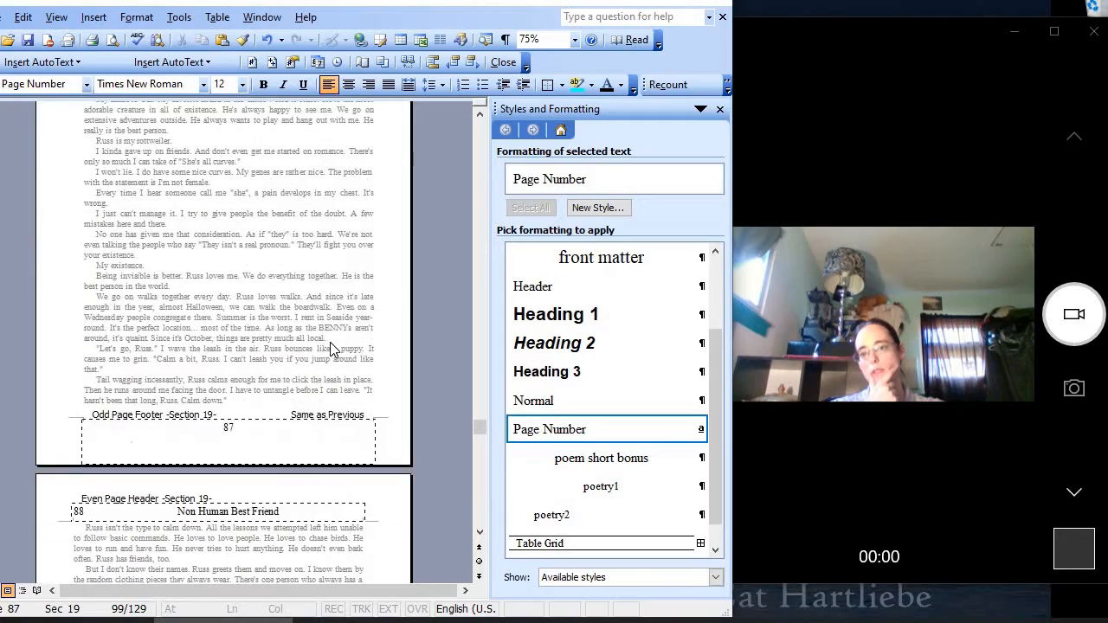
scroll(334, 351, "up", 13)
scroll(244, 451, "down", 15)
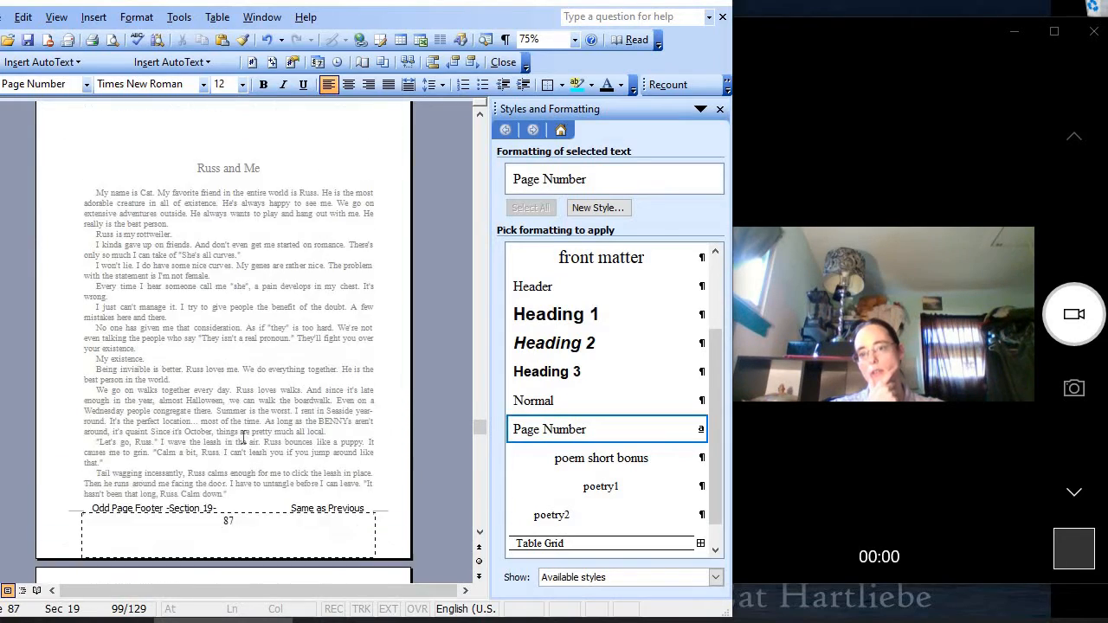
scroll(254, 474, "down", 15)
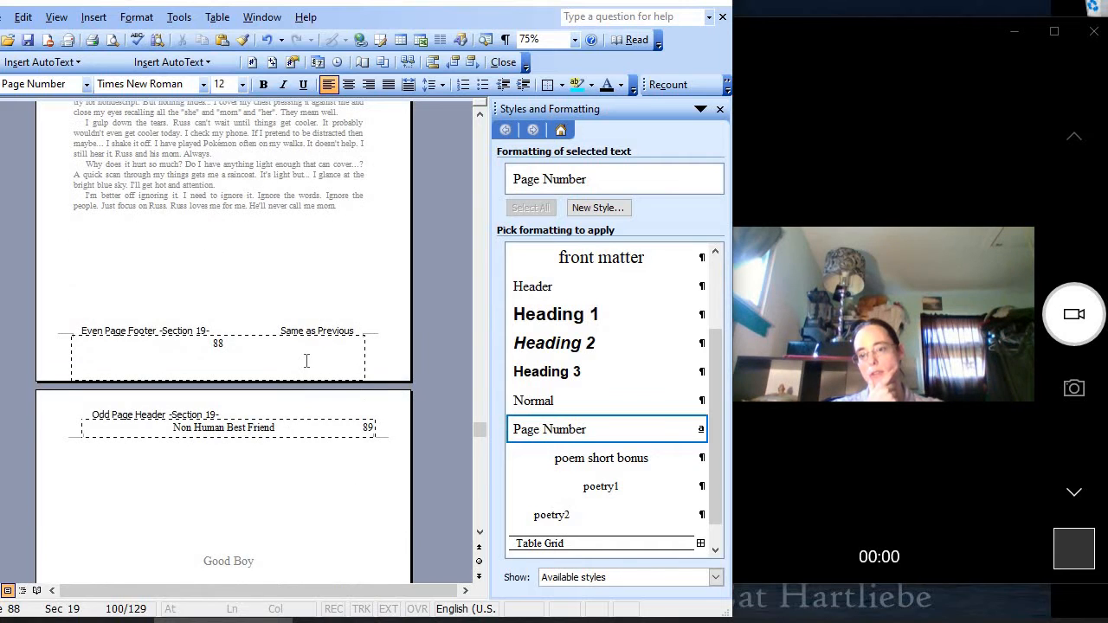
scroll(279, 427, "down", 20)
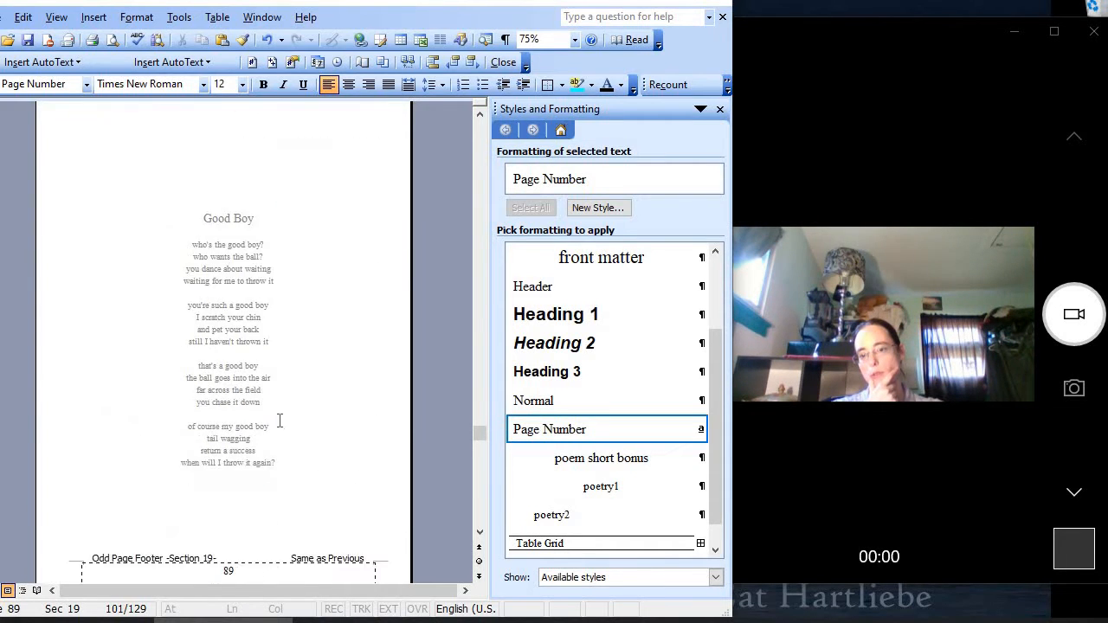
scroll(279, 420, "down", 15)
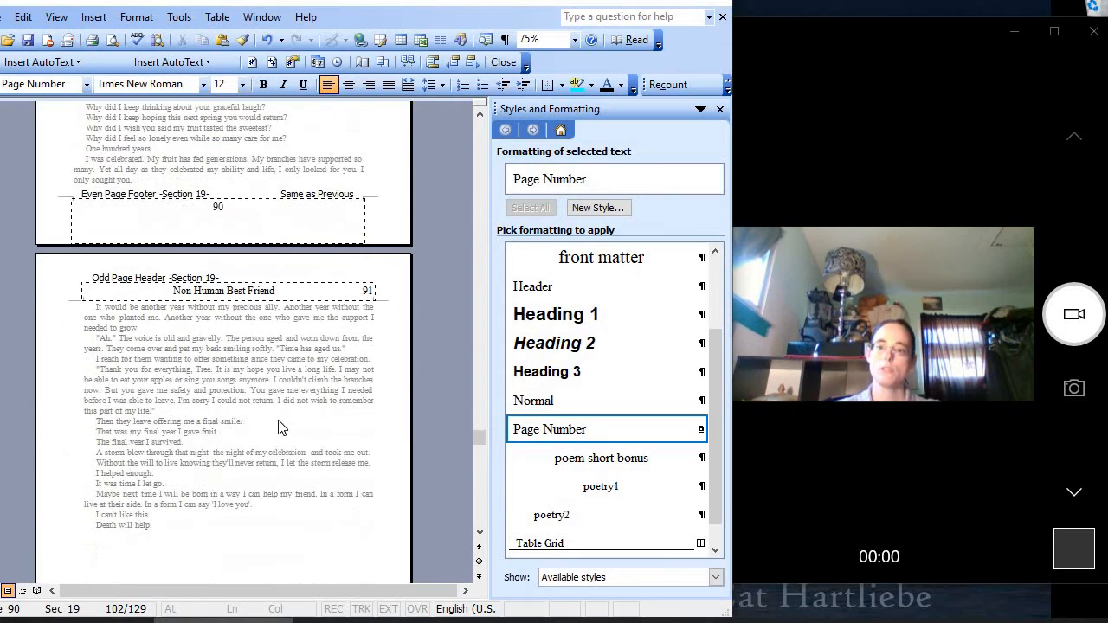
scroll(278, 427, "down", 20)
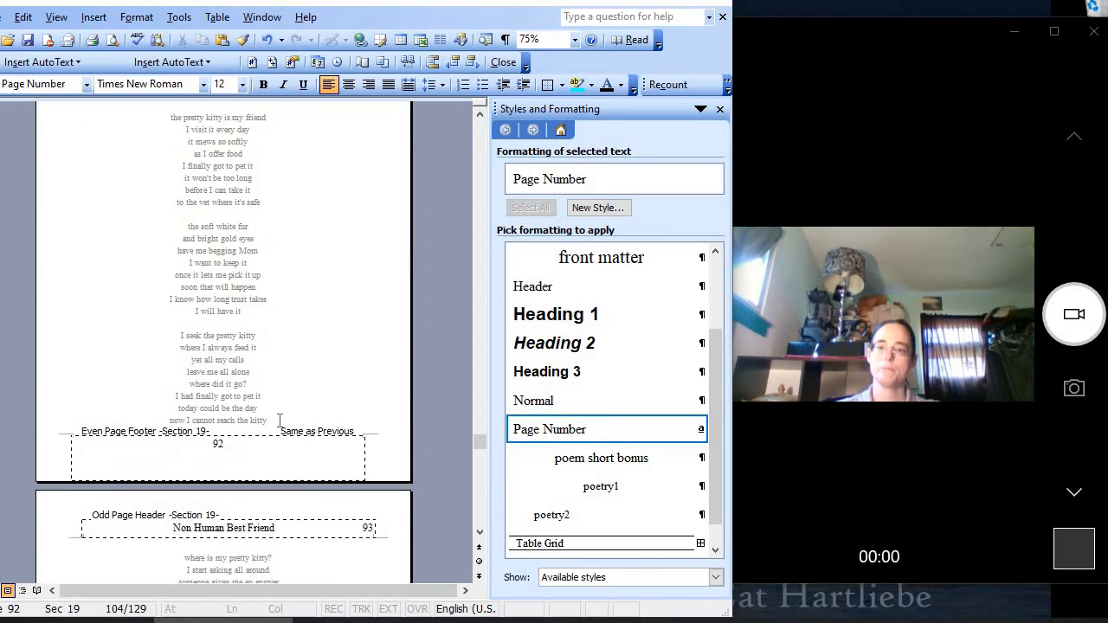
scroll(279, 427, "down", 4)
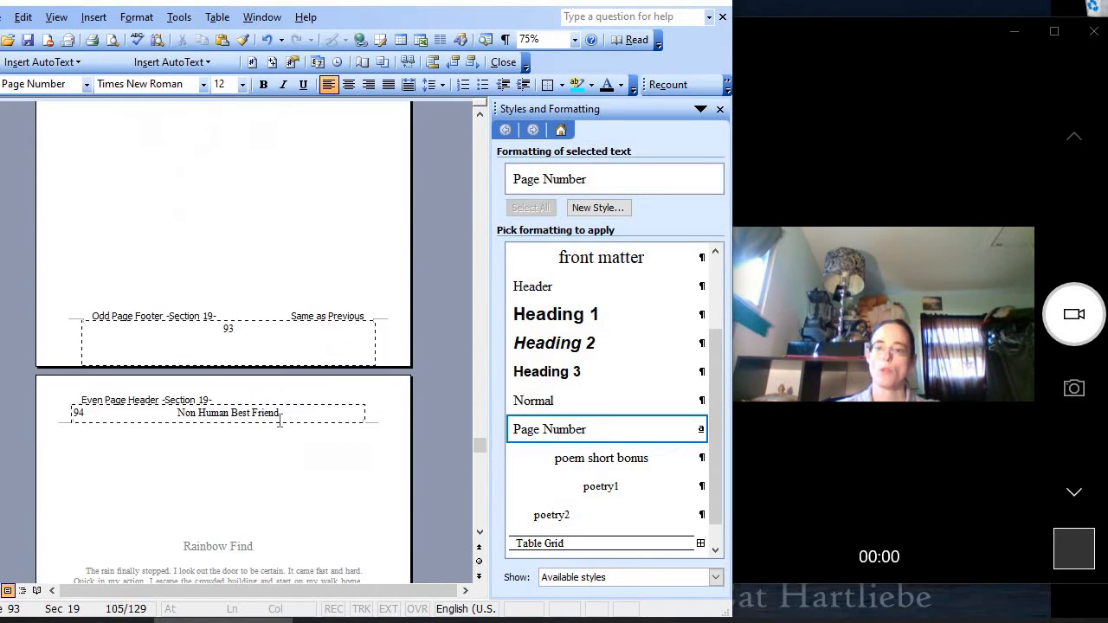
scroll(279, 427, "down", 20)
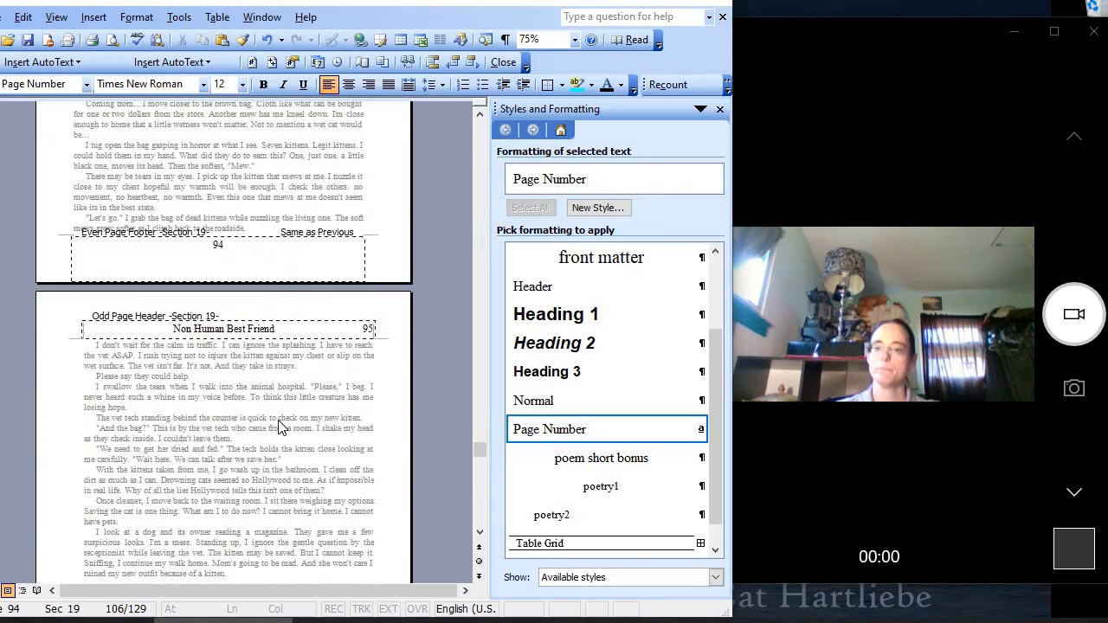
scroll(279, 427, "down", 20)
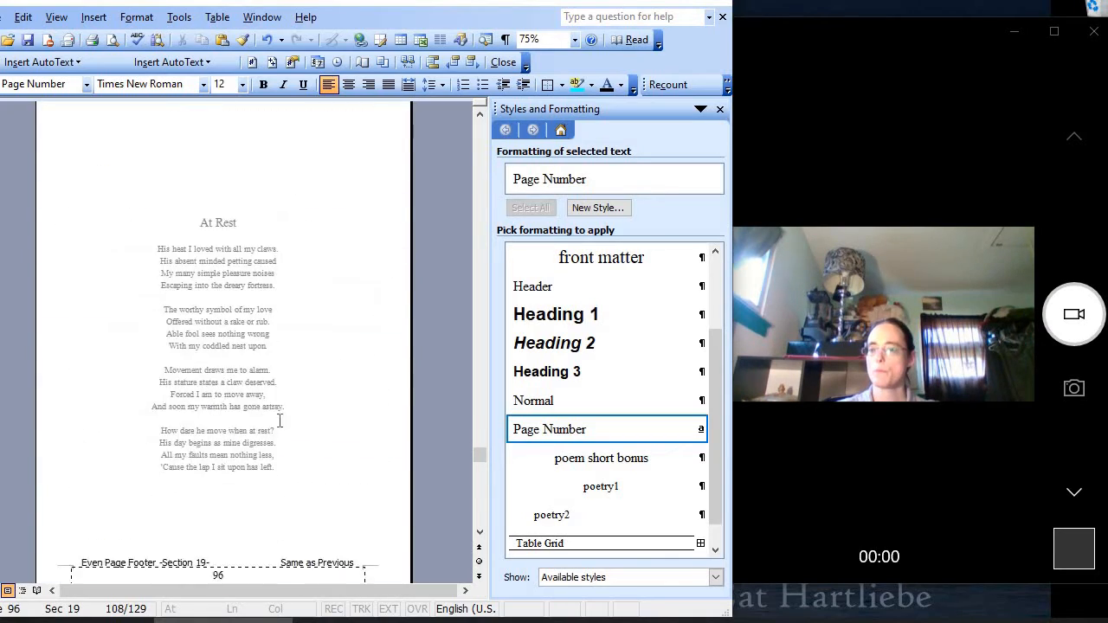
Check the headers and page numbers from the page after At Rest through Killing Pets and the start of Section 20
scroll(279, 427, "down", 20)
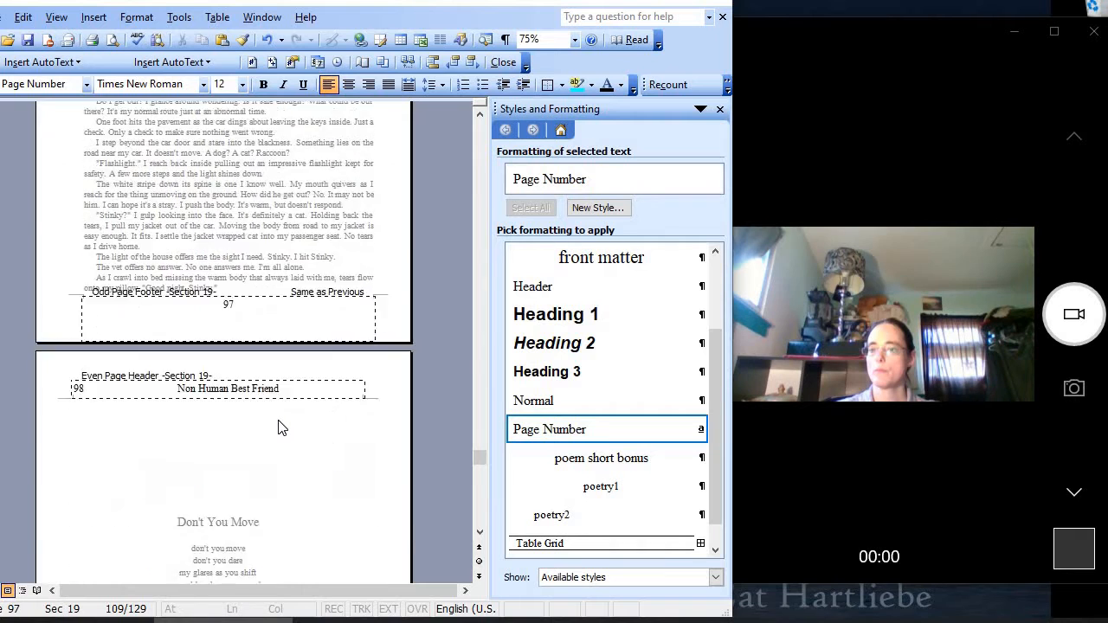
scroll(279, 427, "down", 20)
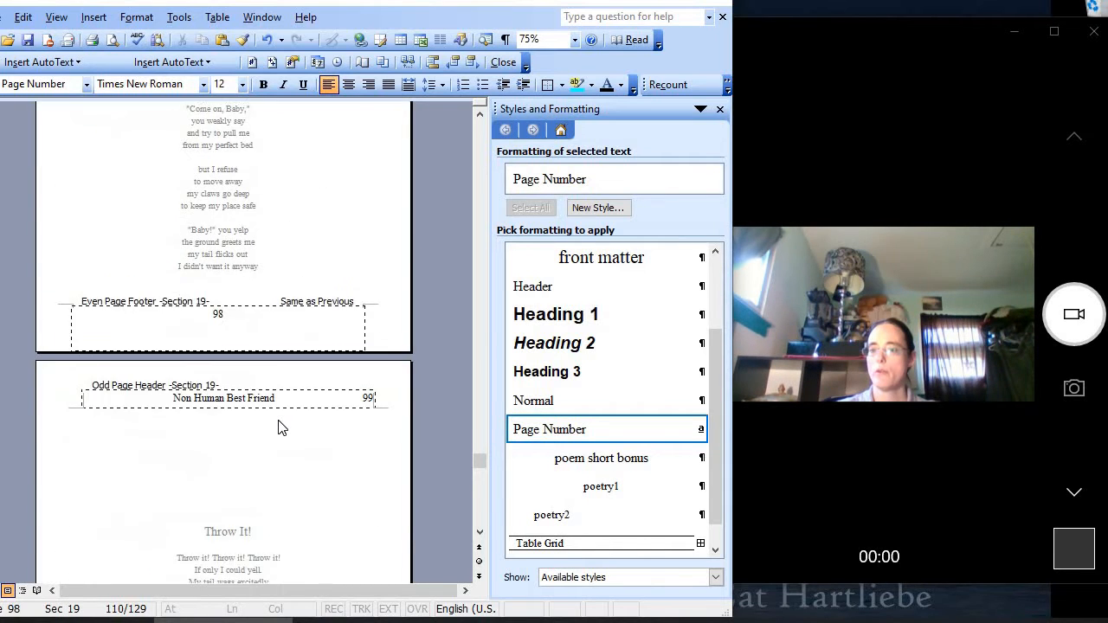
scroll(279, 427, "down", 20)
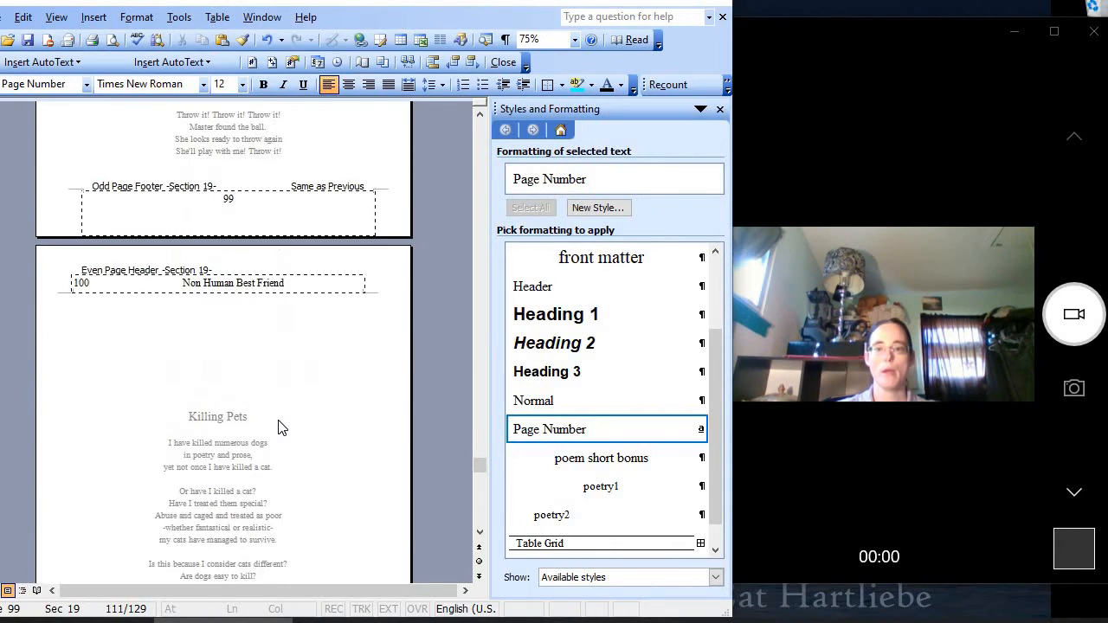
scroll(278, 427, "down", 20)
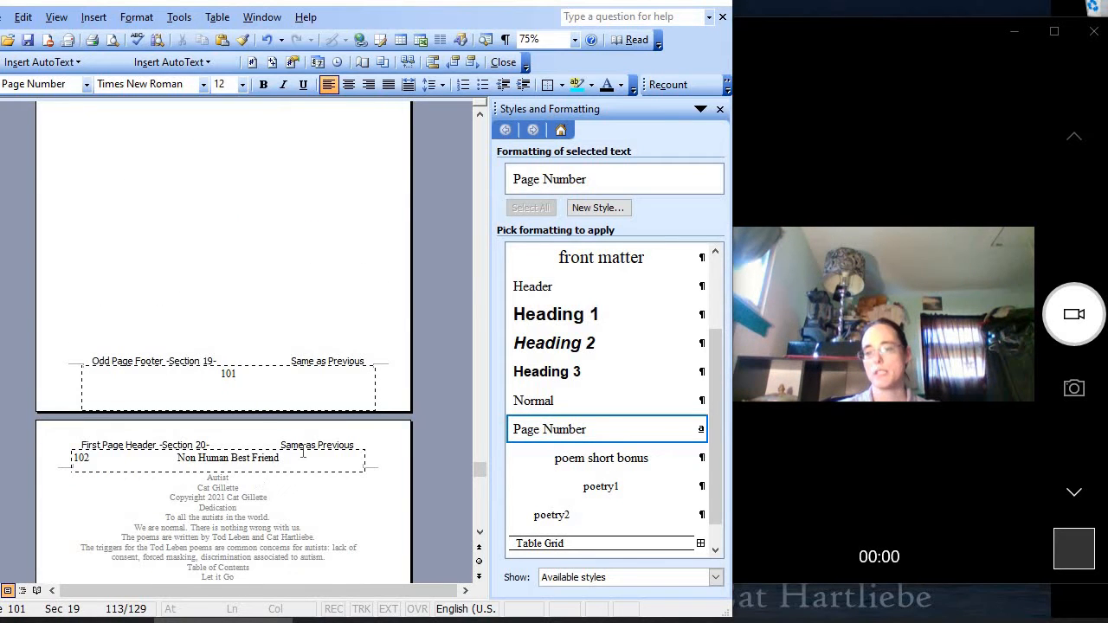
scroll(292, 423, "up", 10)
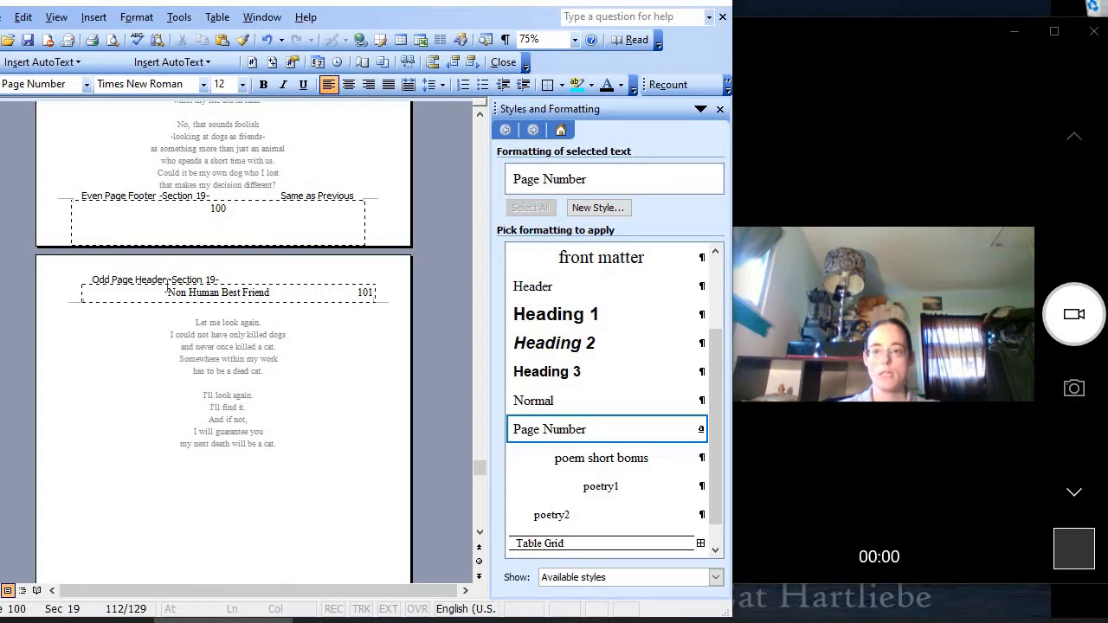
scroll(232, 284, "down", 10)
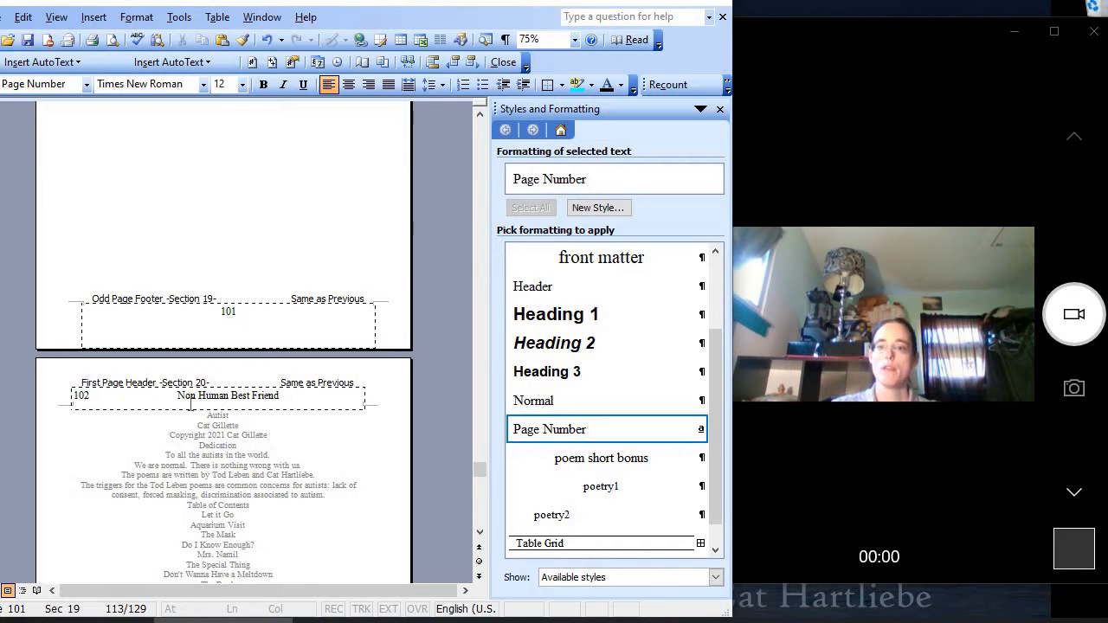
Unlink the Section 20 first page header from the previous section's header and return to the body text
left_click(187, 395)
left_click(408, 61)
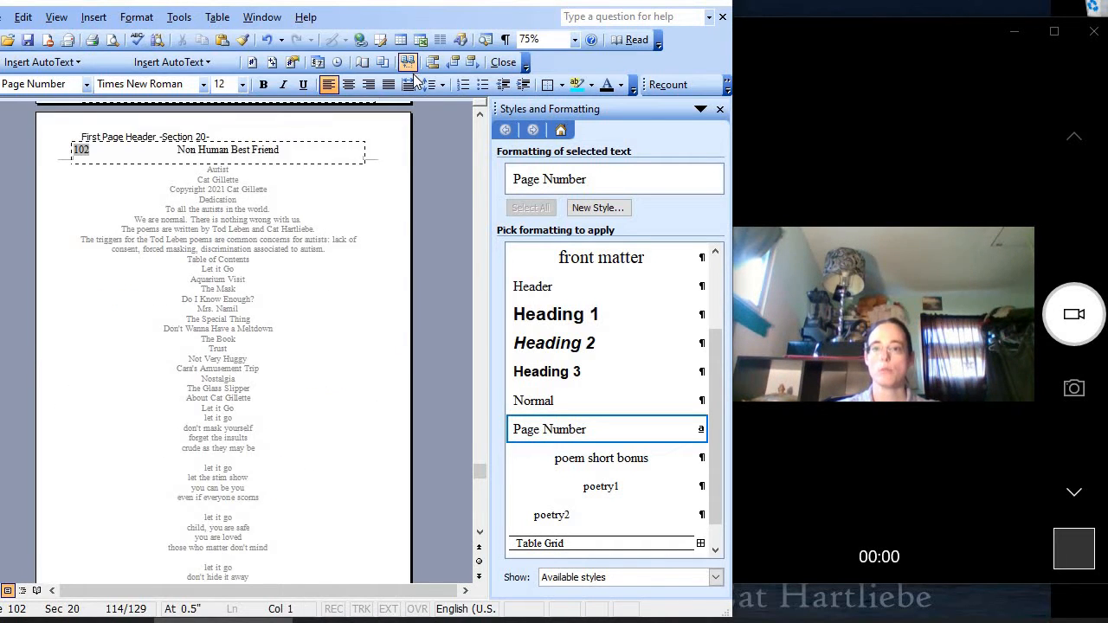
scroll(277, 271, "up", 4)
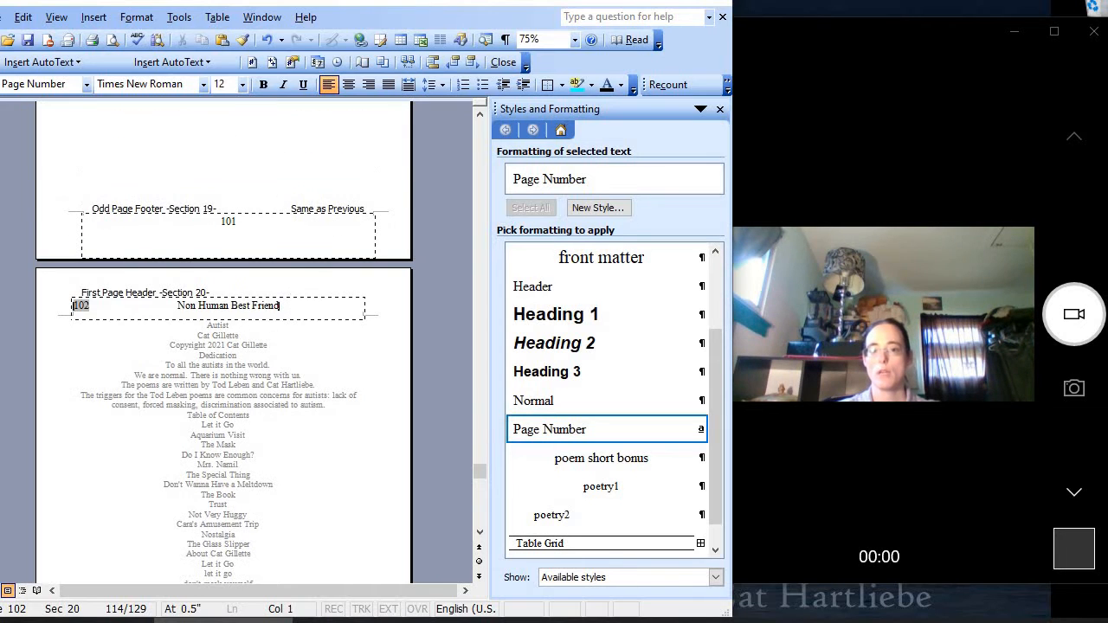
key("shift+Home")
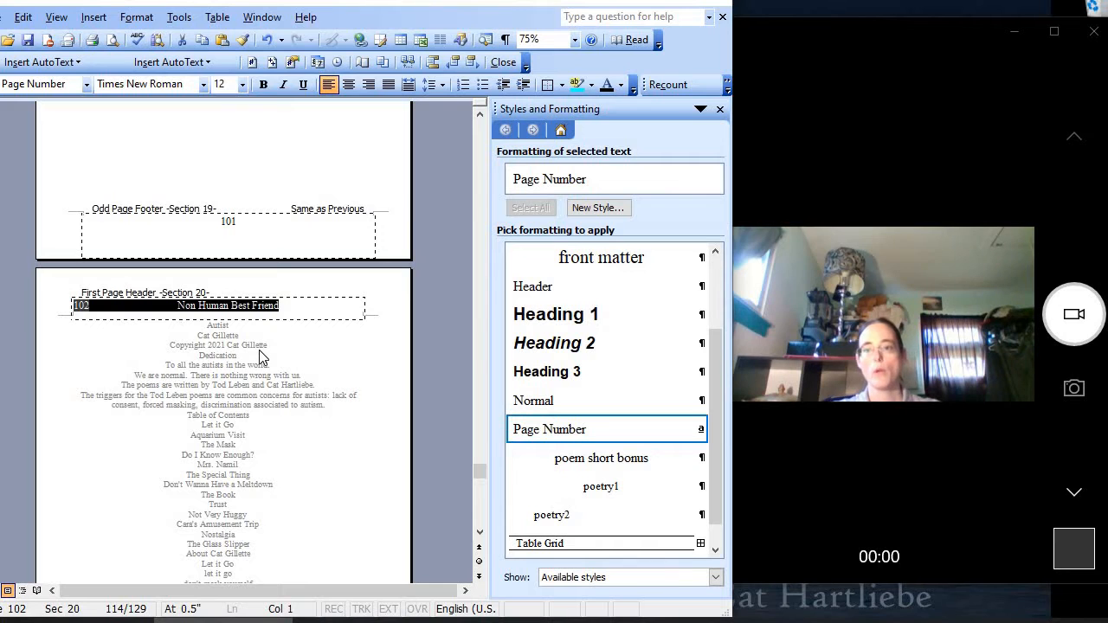
double_click(225, 339)
Insert a next-page section break before Table of Contents on the page that starts with the title Autist
scroll(237, 393, "up", 2)
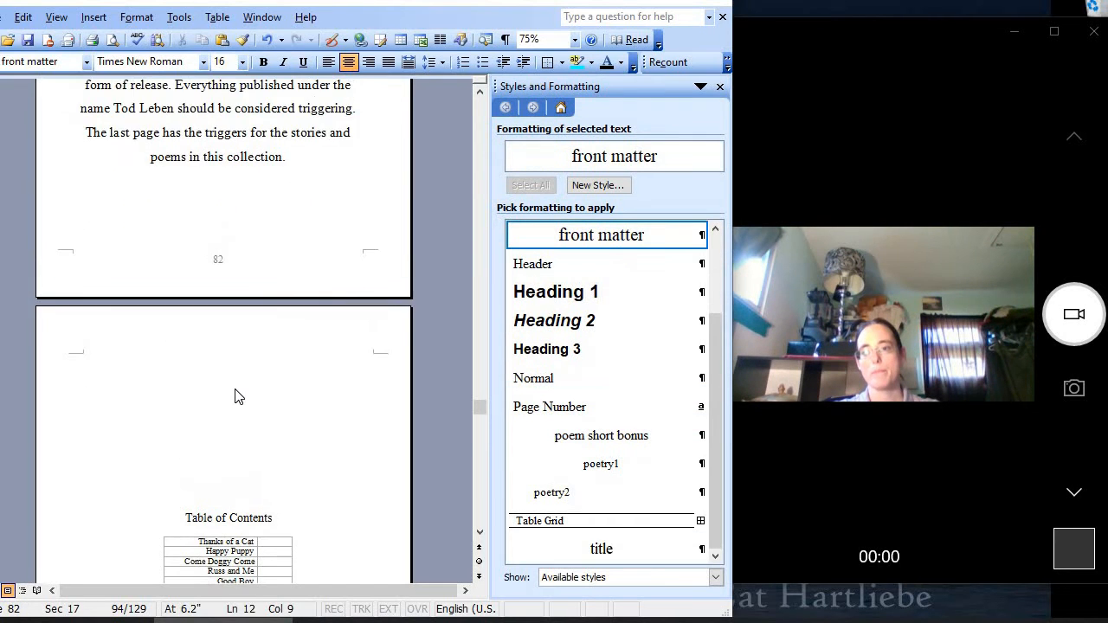
scroll(241, 388, "down", 5)
scroll(241, 388, "down", 5)
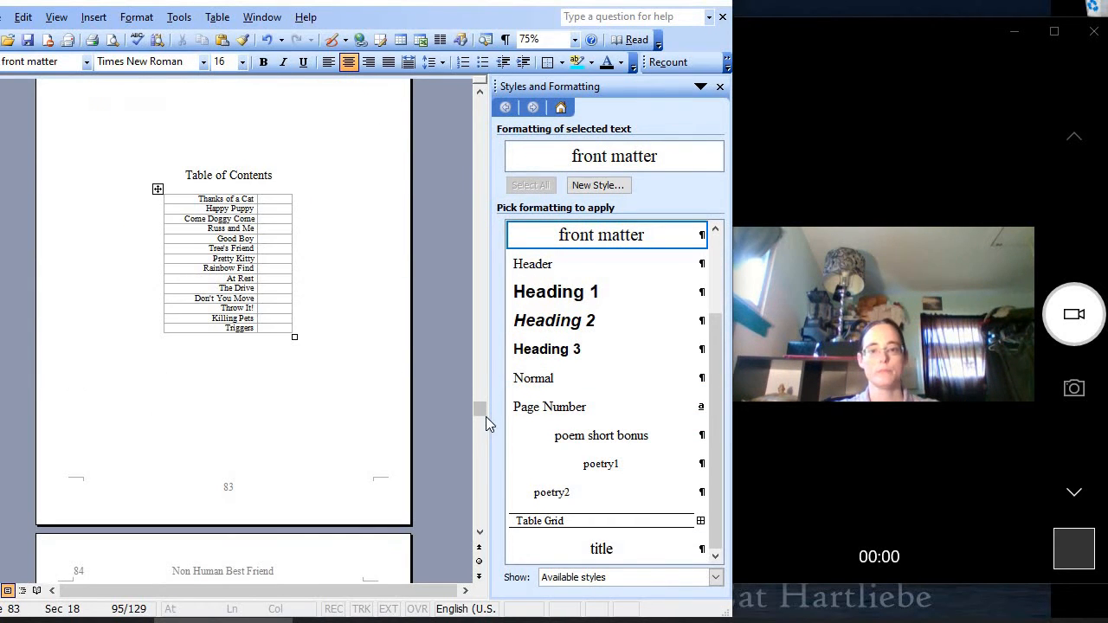
left_click_drag(484, 415, 487, 435)
scroll(325, 419, "down", 20)
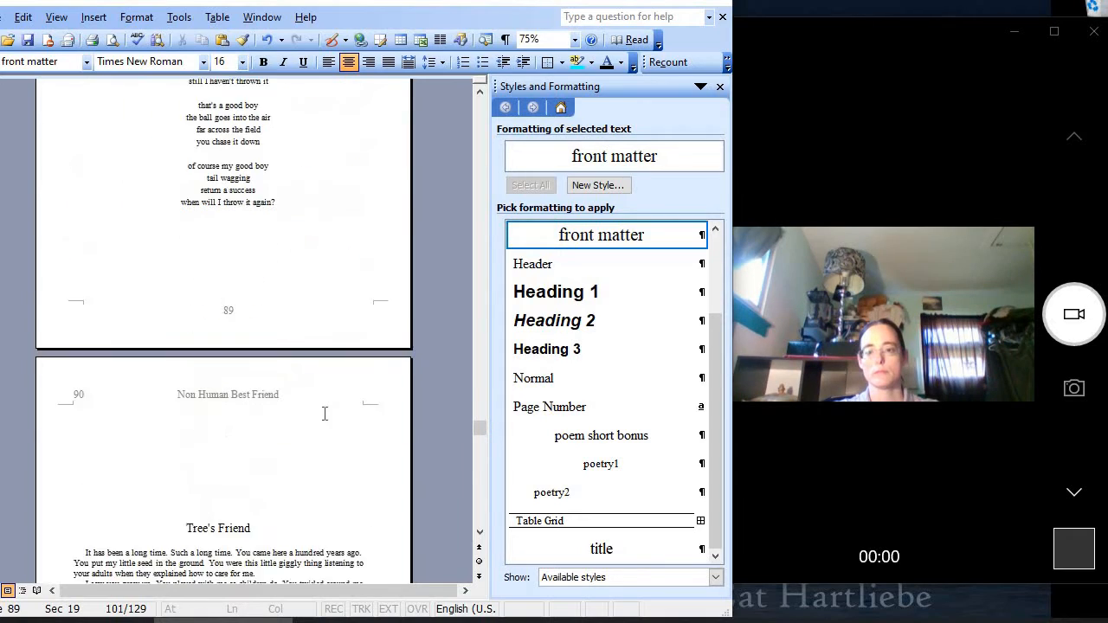
key("Page_Down")
key("Page_Down")
key("Page_Down")
key("Page_Down")
key("Page_Down")
key("Page_Down")
key("Page_Down")
key("Page_Down")
key("Page_Down")
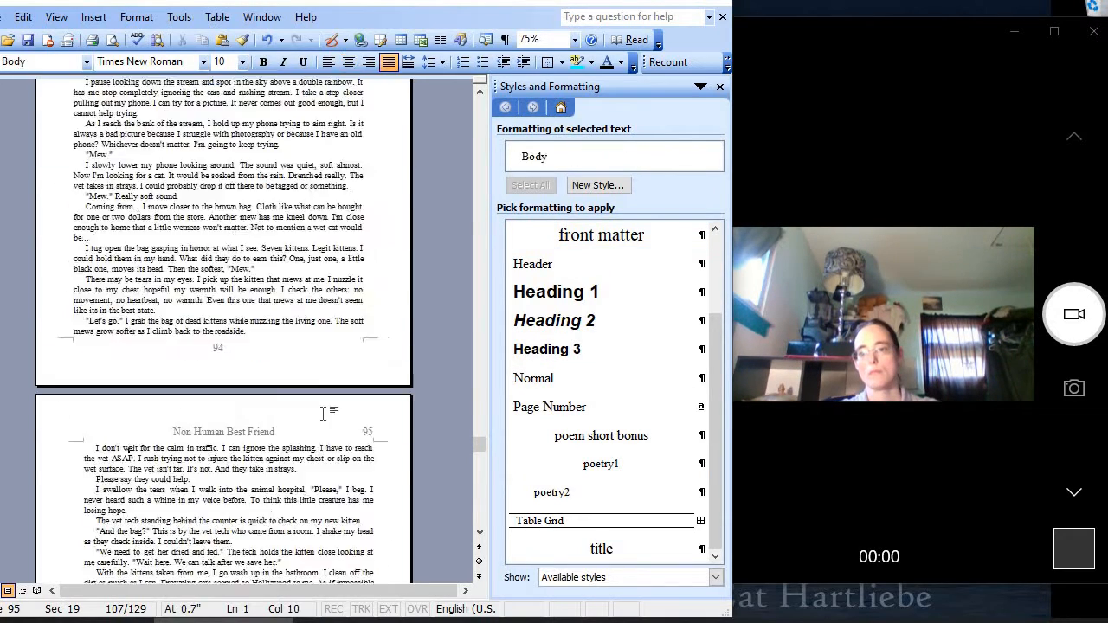
key("Page_Down")
key("Page_Down")
key("Page_Down")
key("Page_Down")
key("Page_Down")
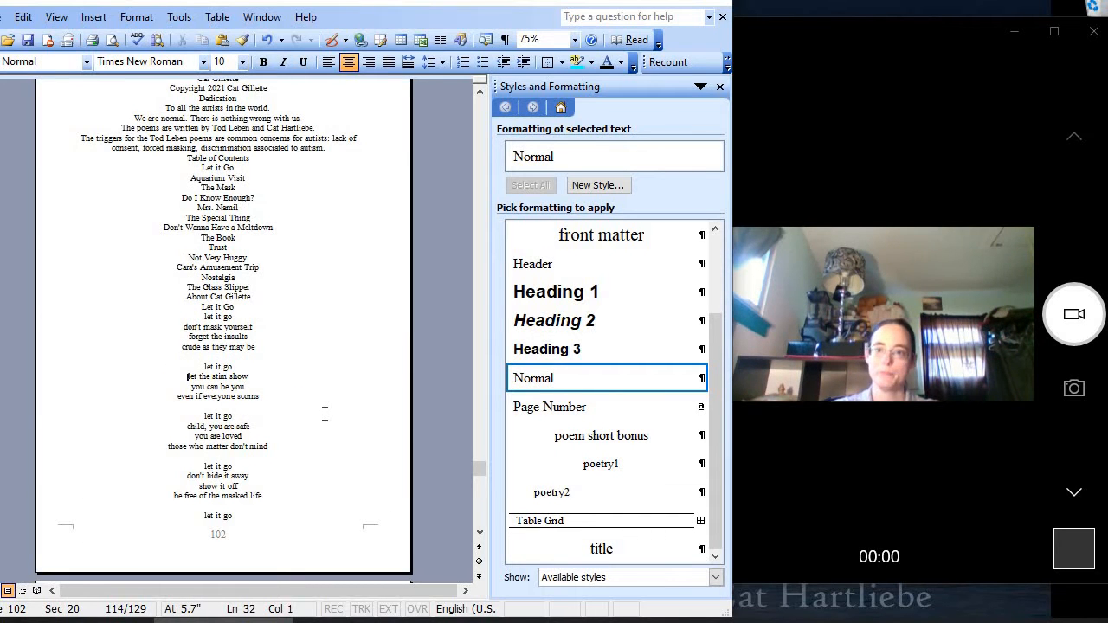
scroll(325, 413, "up", 3)
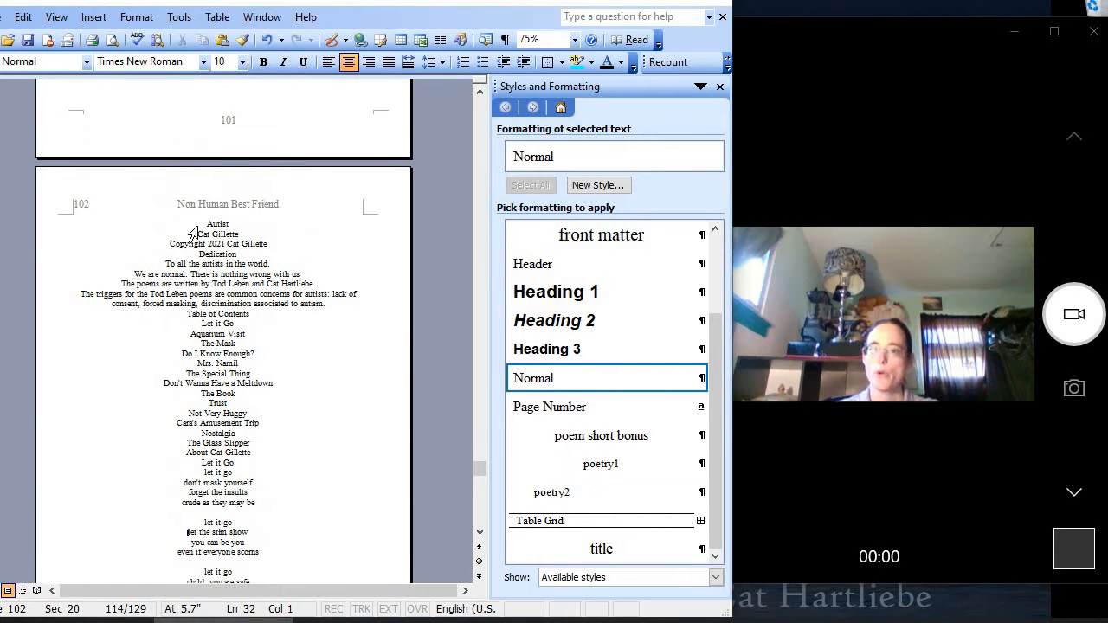
left_click(205, 225)
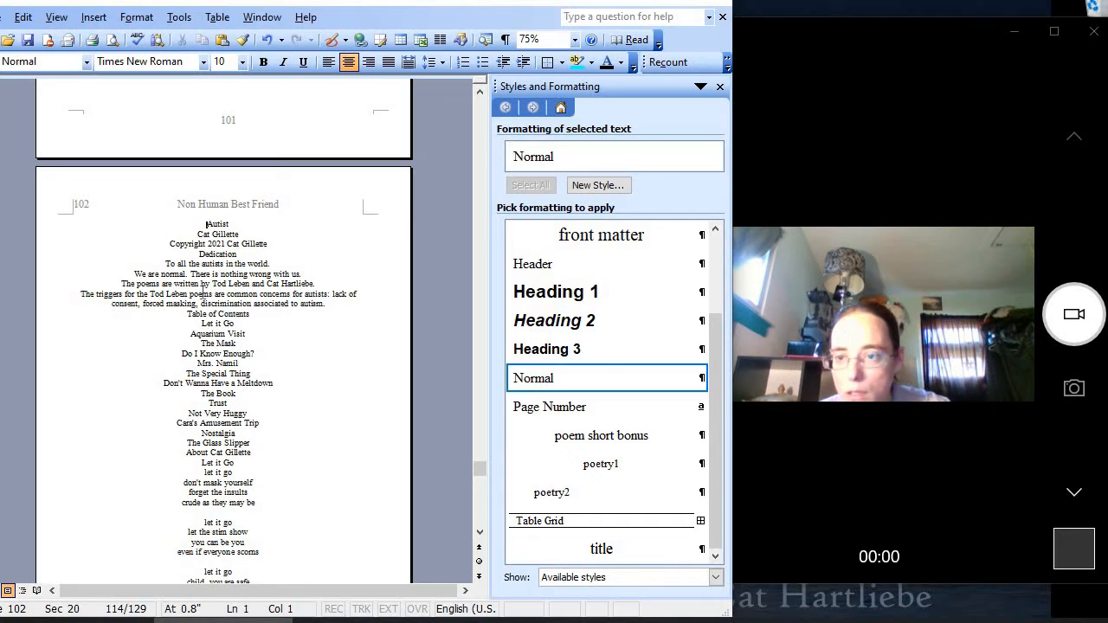
left_click(184, 314)
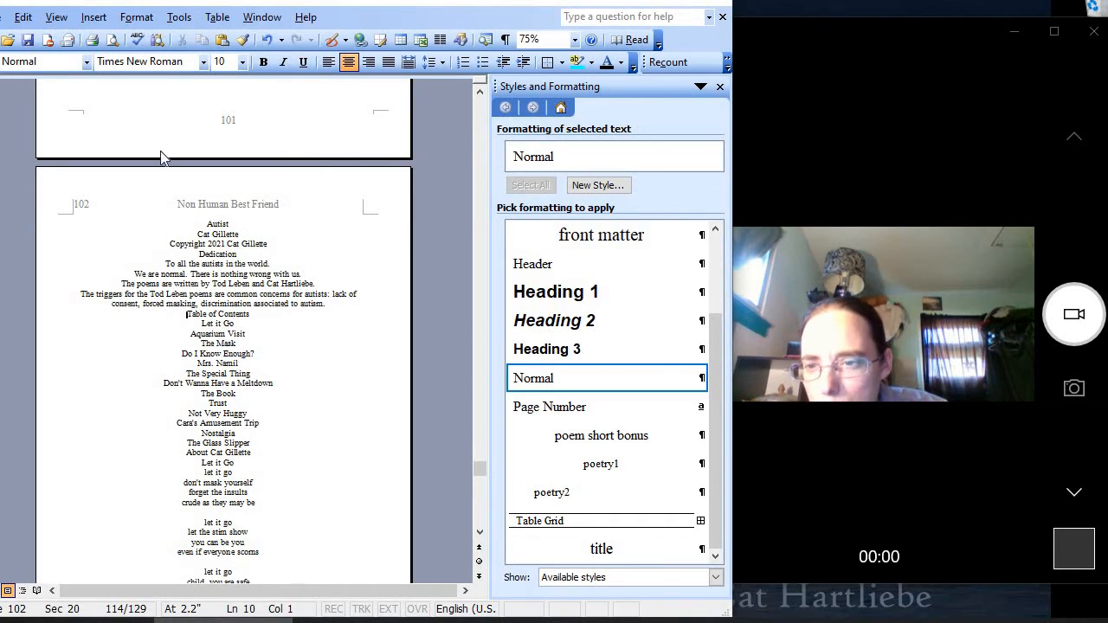
left_click(93, 17)
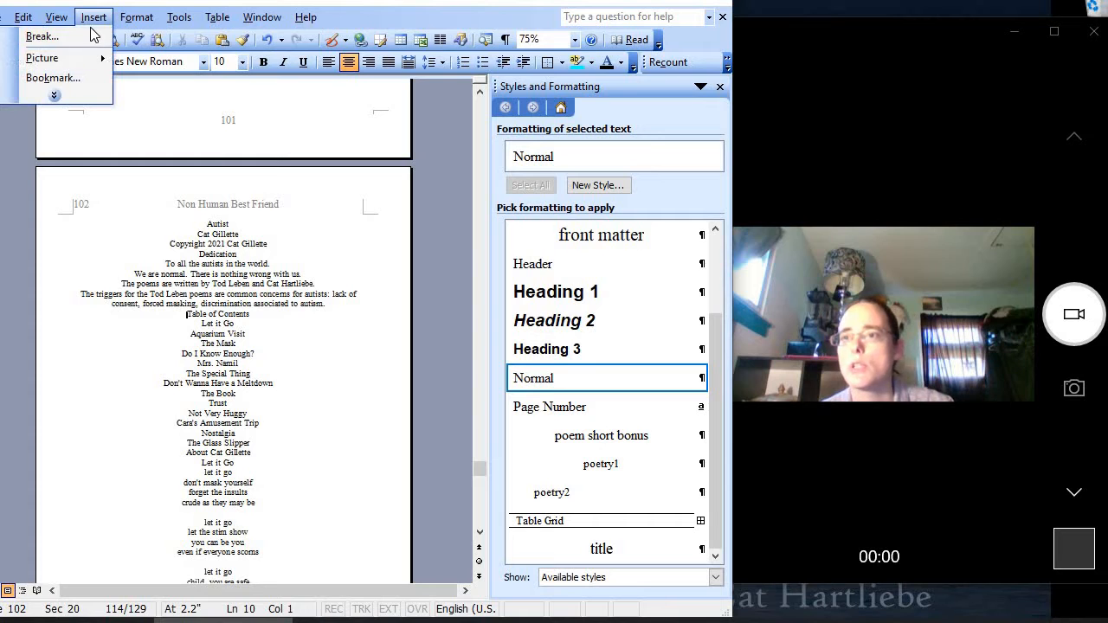
left_click(41, 37)
left_click(307, 307)
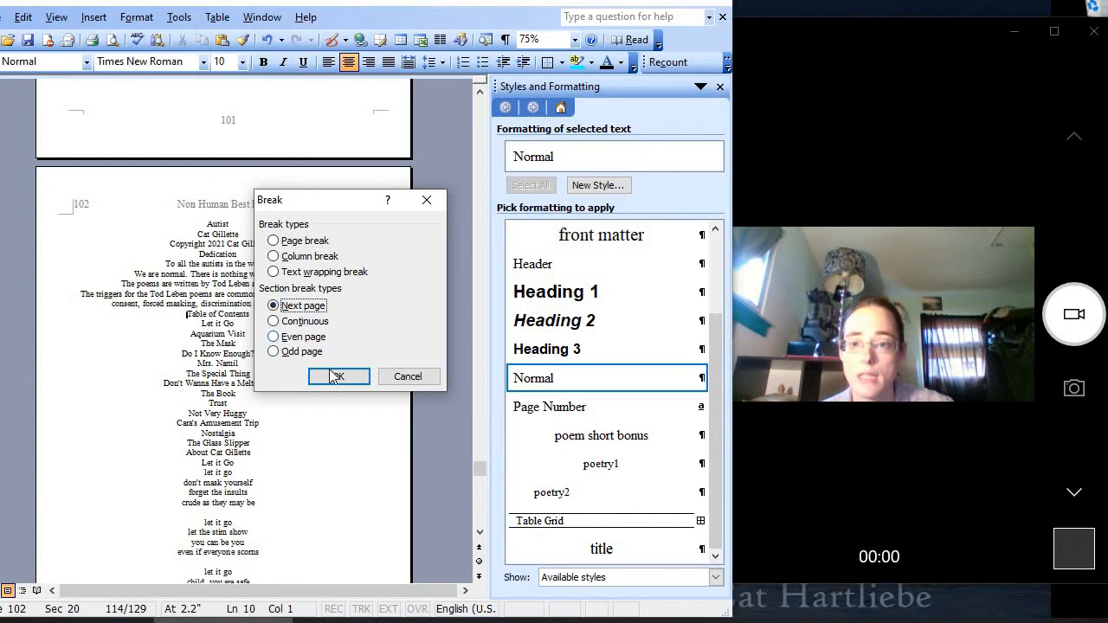
left_click(338, 378)
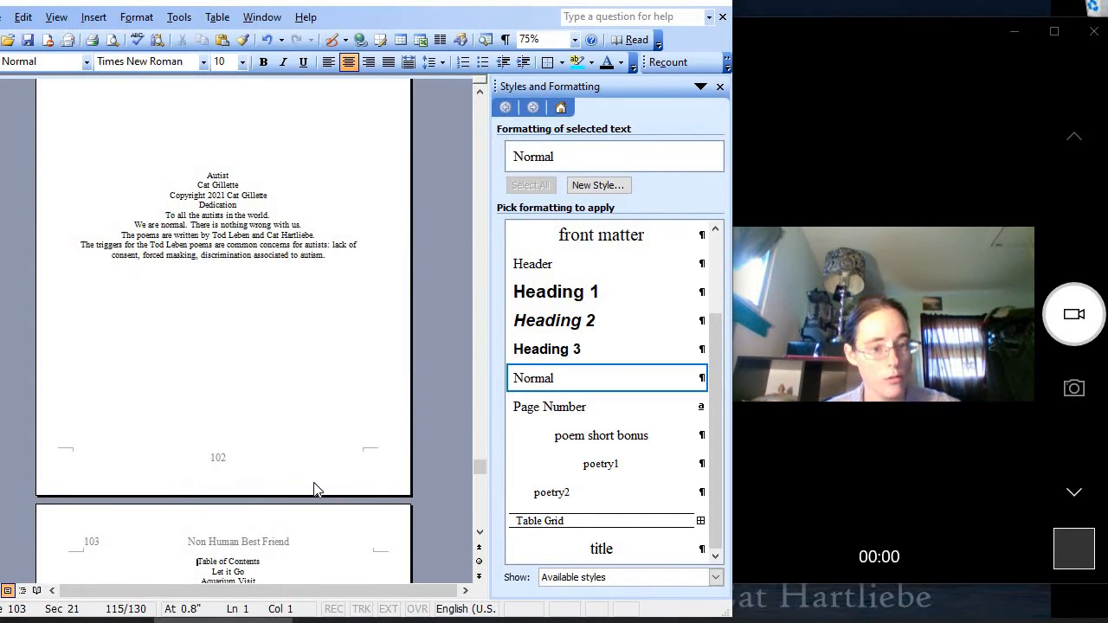
Insert a next-page section break before the Let it Go poem title that follows the Autist table of contents
scroll(316, 482, "down", 10)
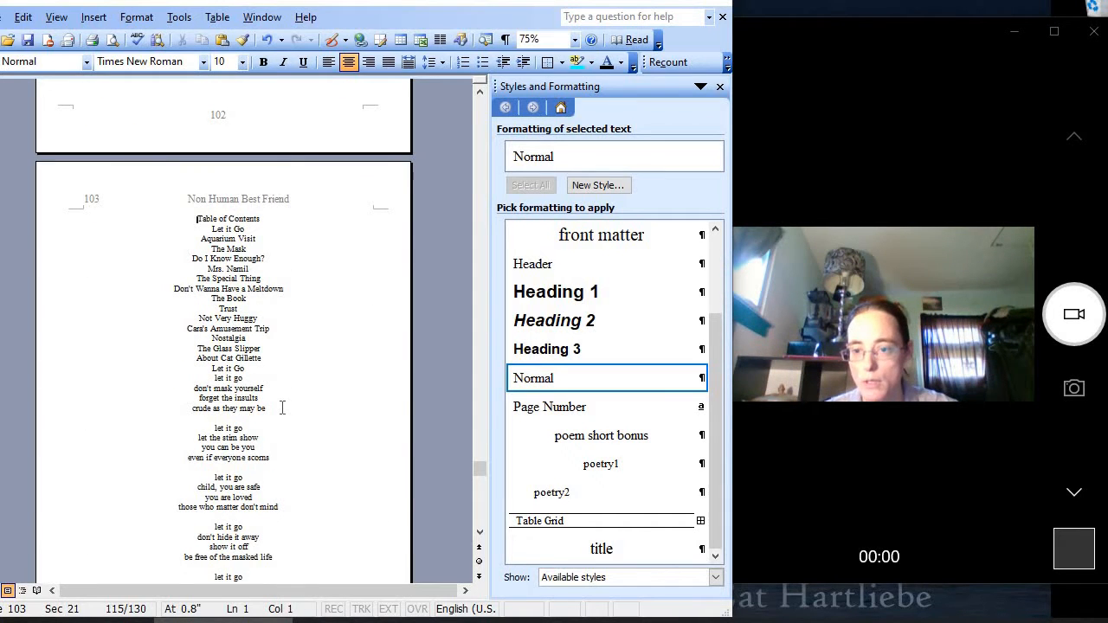
left_click(212, 369)
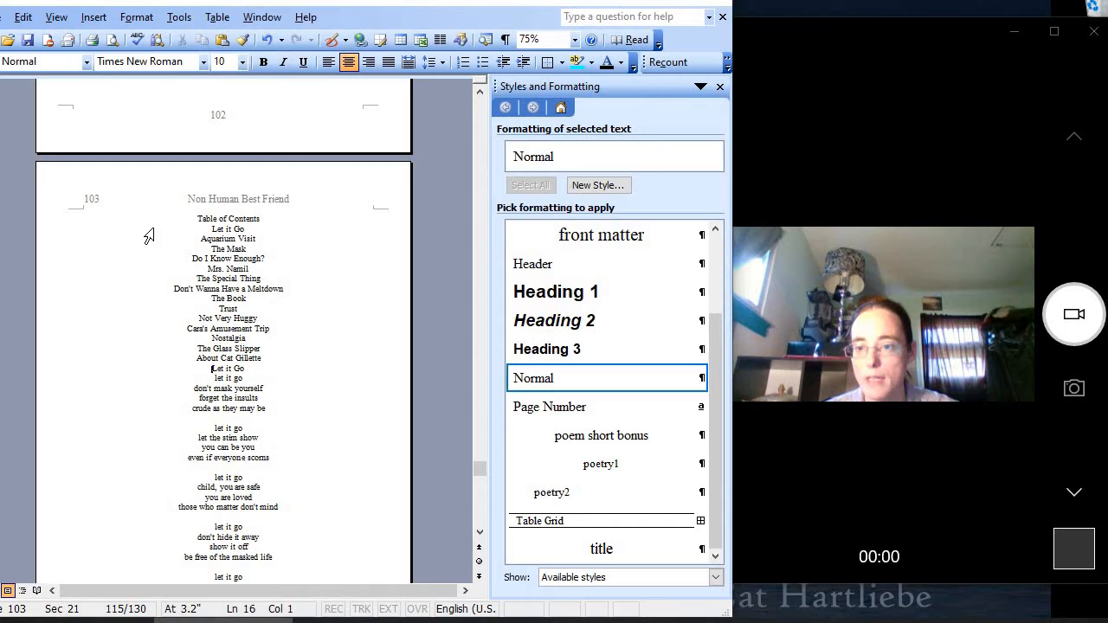
left_click(93, 17)
left_click(85, 39)
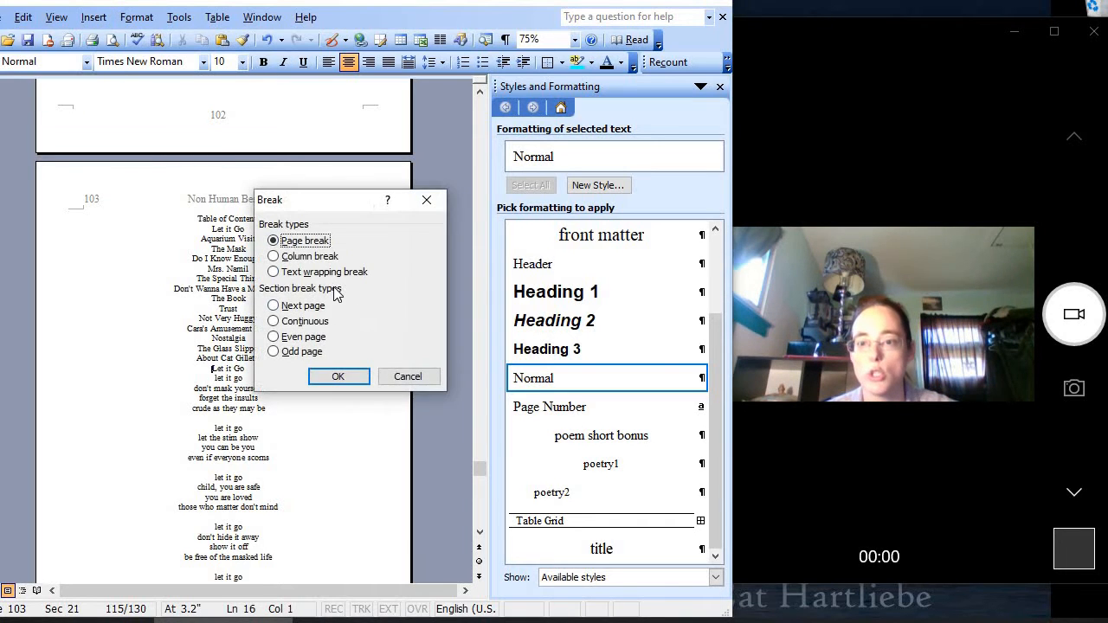
left_click(312, 307)
left_click(345, 377)
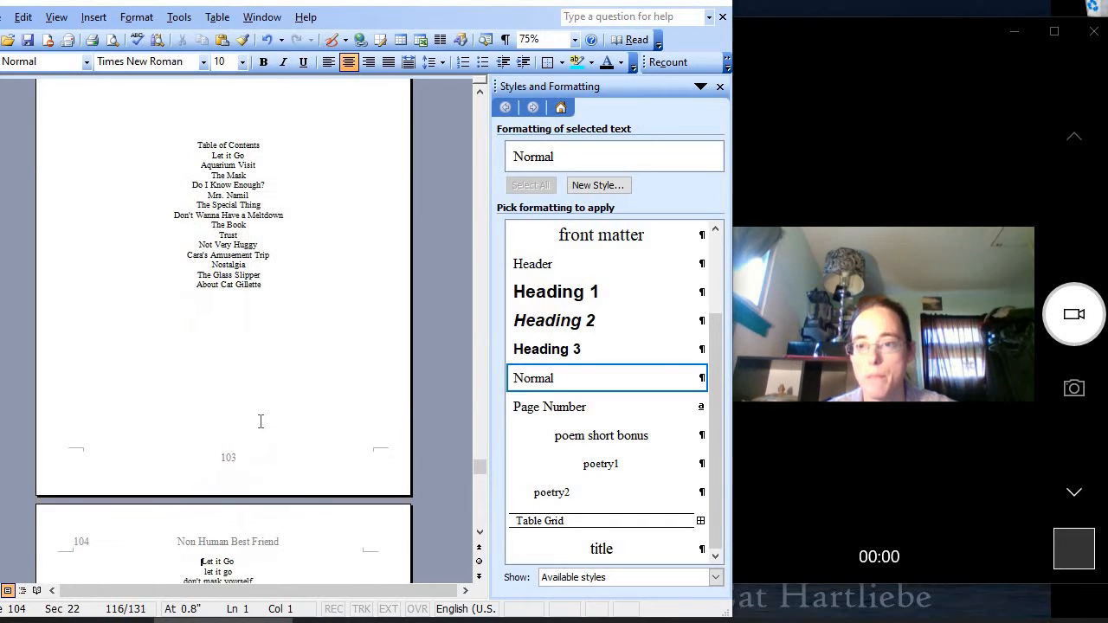
Apply the book title style to Autist and the front matter style to all the lines below it on that page
scroll(260, 421, "up", 3)
scroll(261, 424, "down", 10)
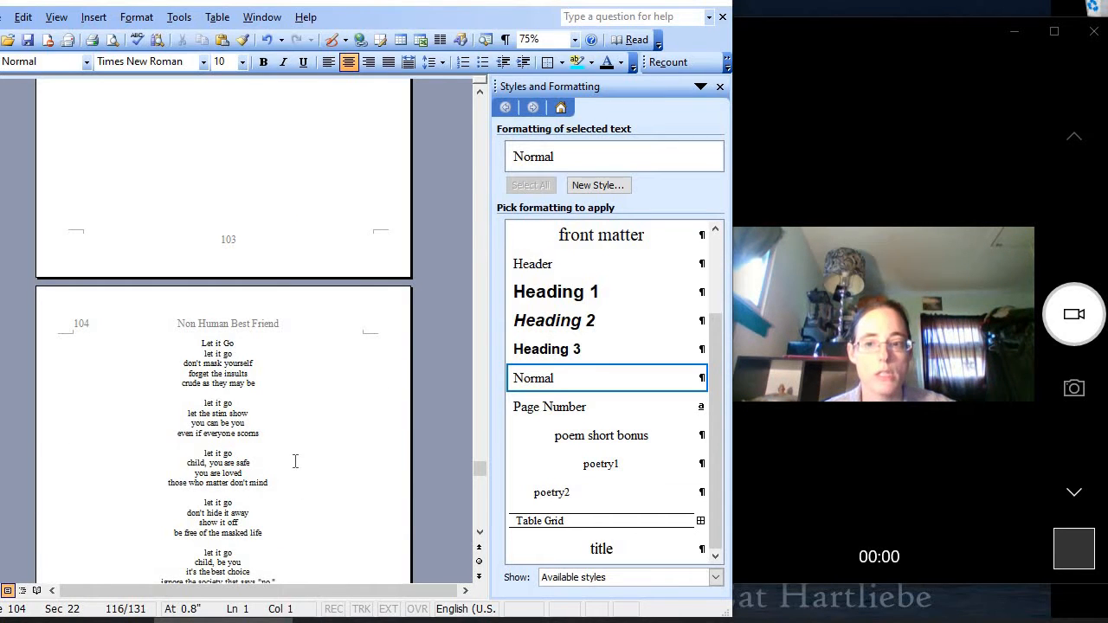
scroll(295, 464, "up", 15)
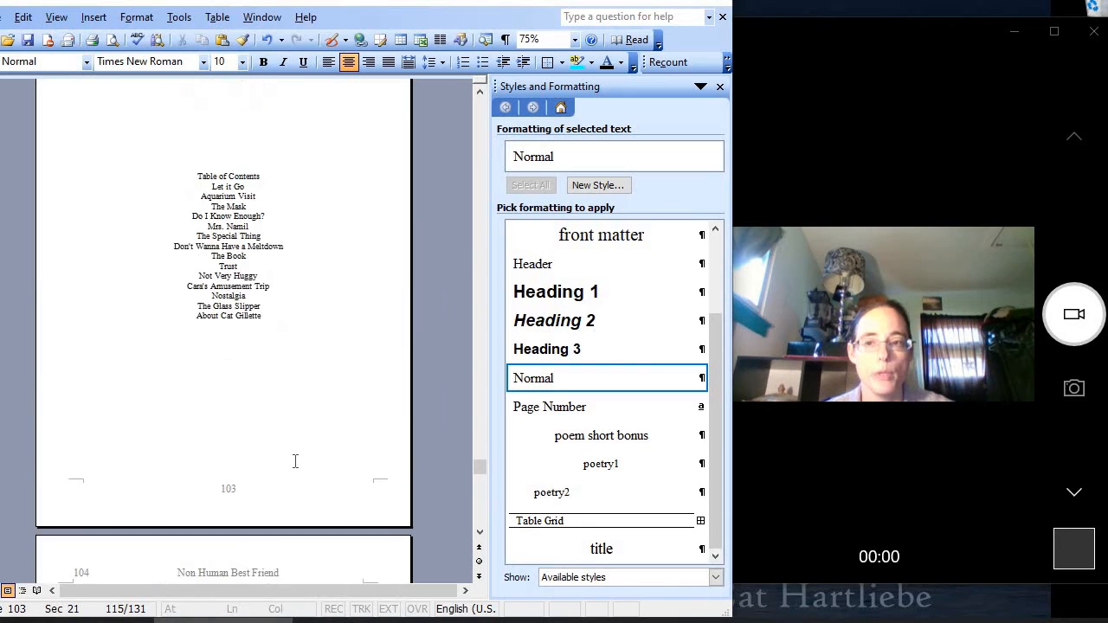
scroll(295, 469, "up", 10)
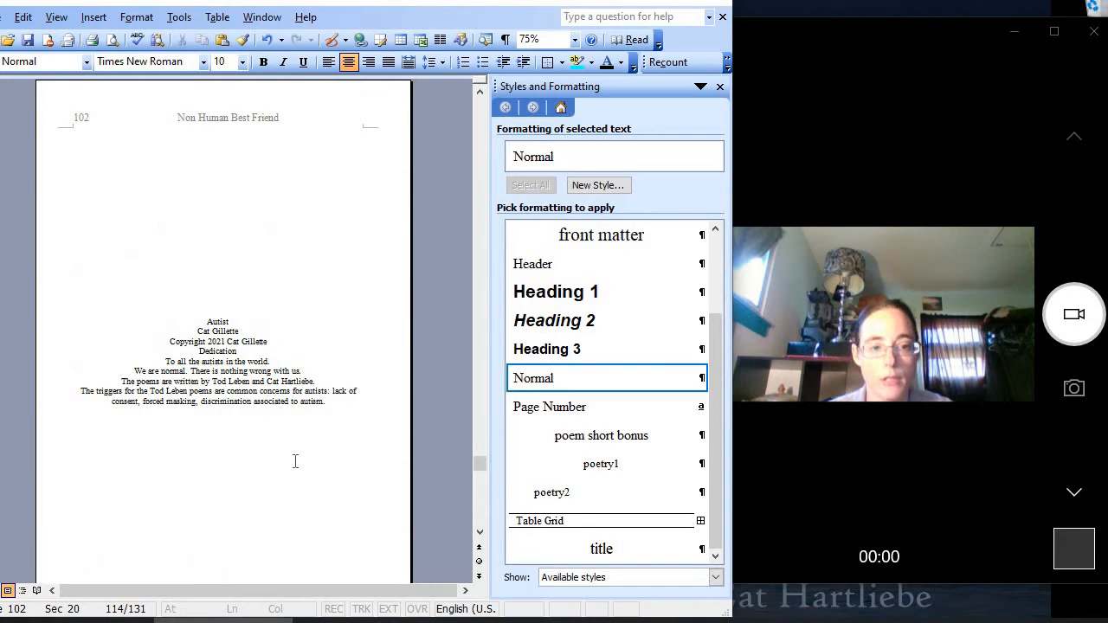
left_click(145, 322)
scroll(554, 381, "up", 2)
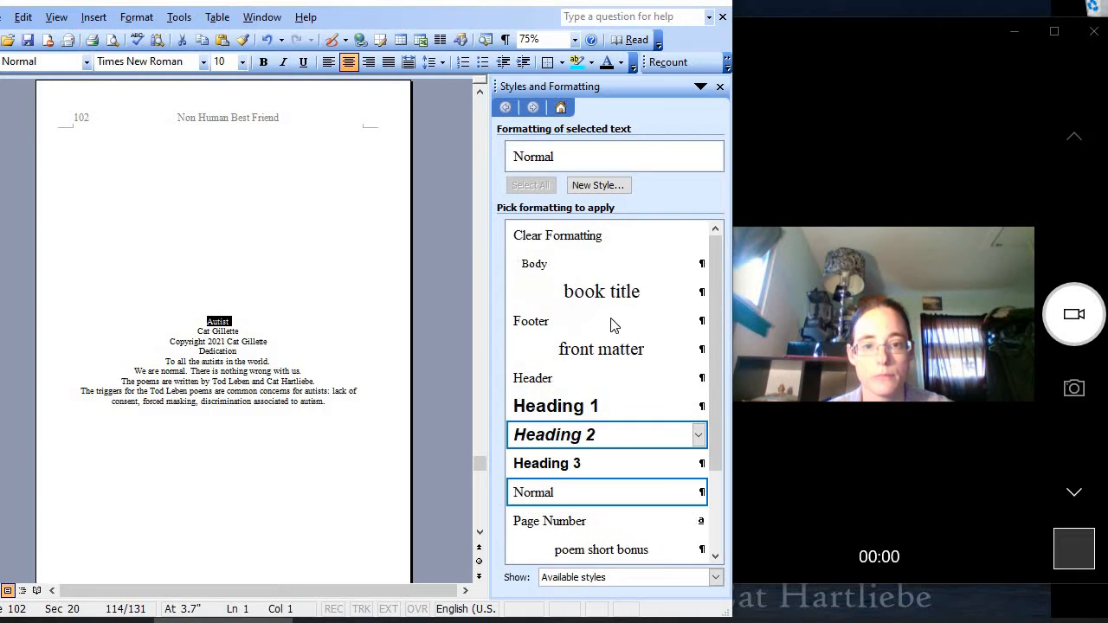
left_click(606, 292)
left_click_drag(151, 359, 154, 438)
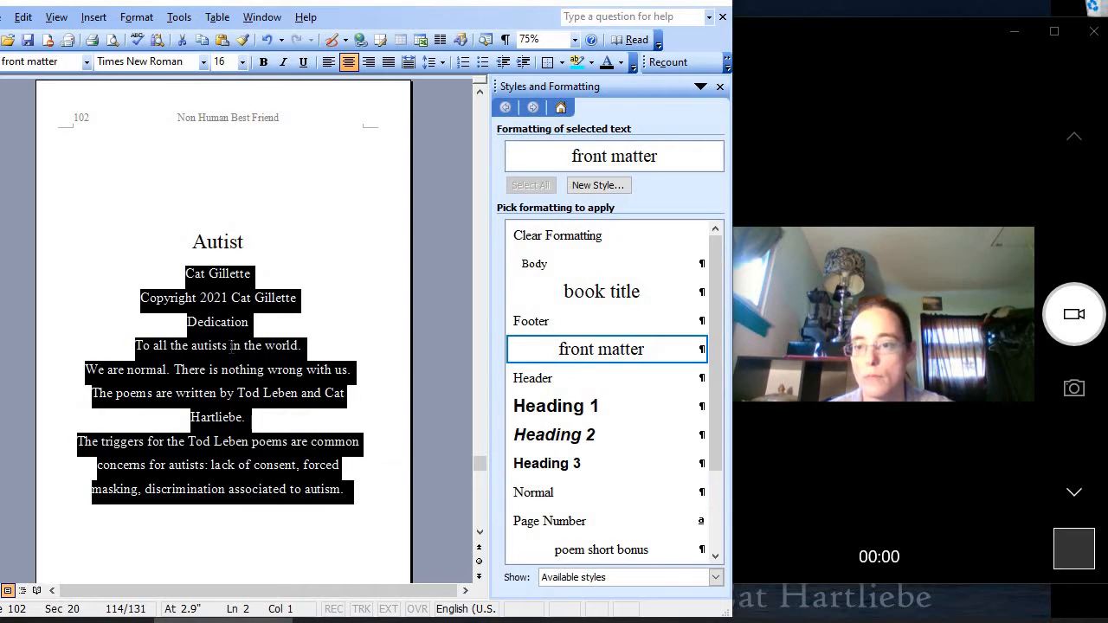
left_click(273, 275)
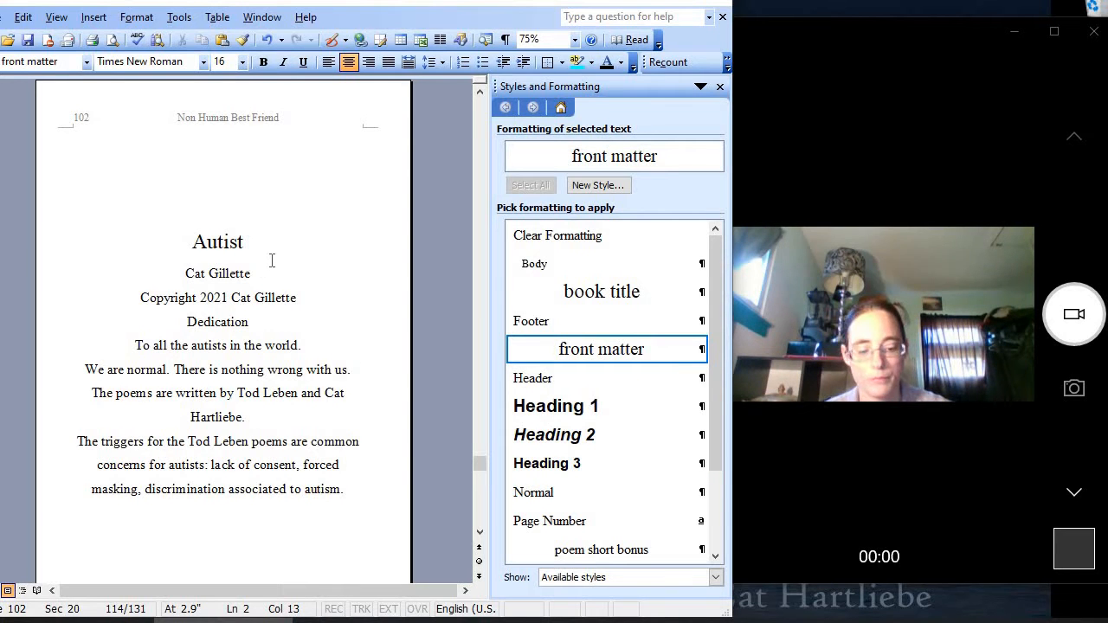
Add a blank line after the Autist title and another between the copyright line and Dedication
left_click(271, 259)
key("Return")
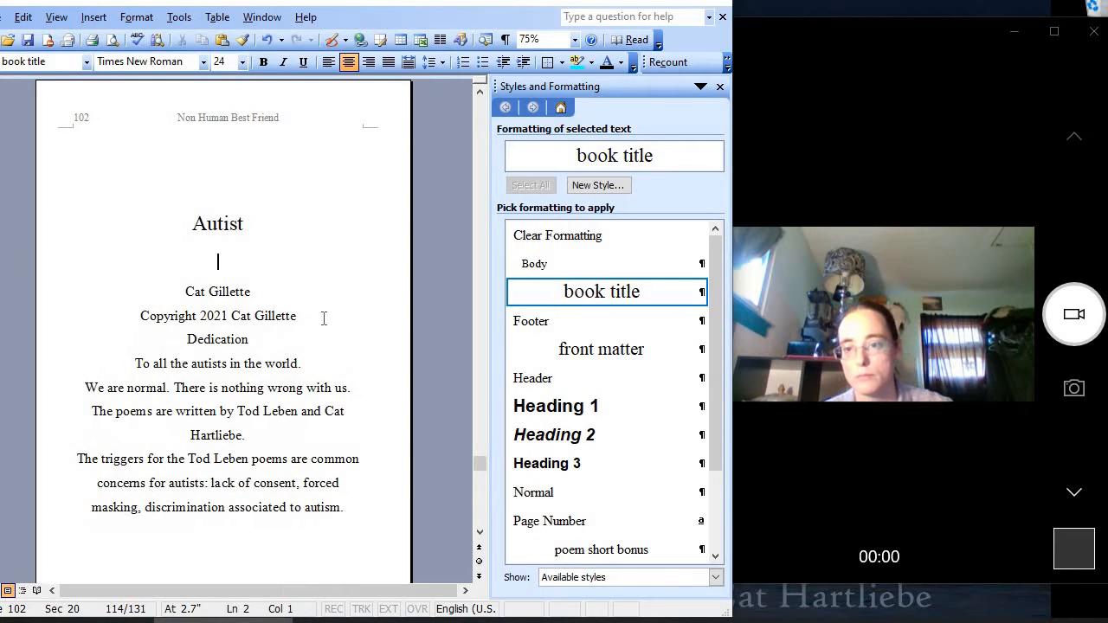
left_click(310, 317)
key("Return")
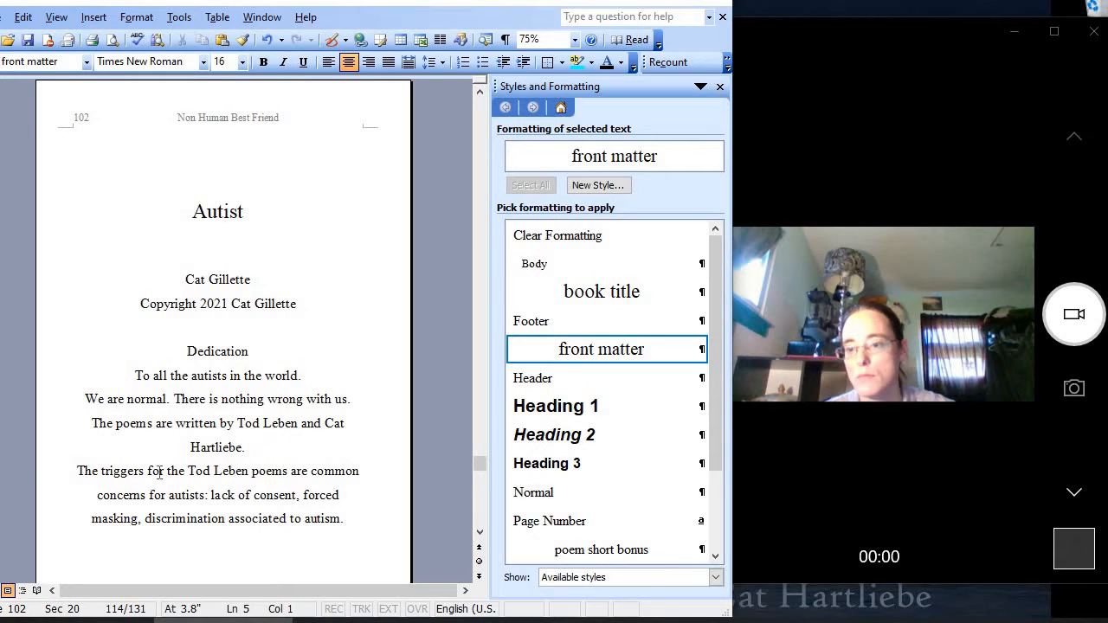
Shorten the triggers sentence to begin "The triggers are common concerns" and delete the sentence naming the poems' authors
left_click_drag(160, 472, 289, 473)
key("Delete")
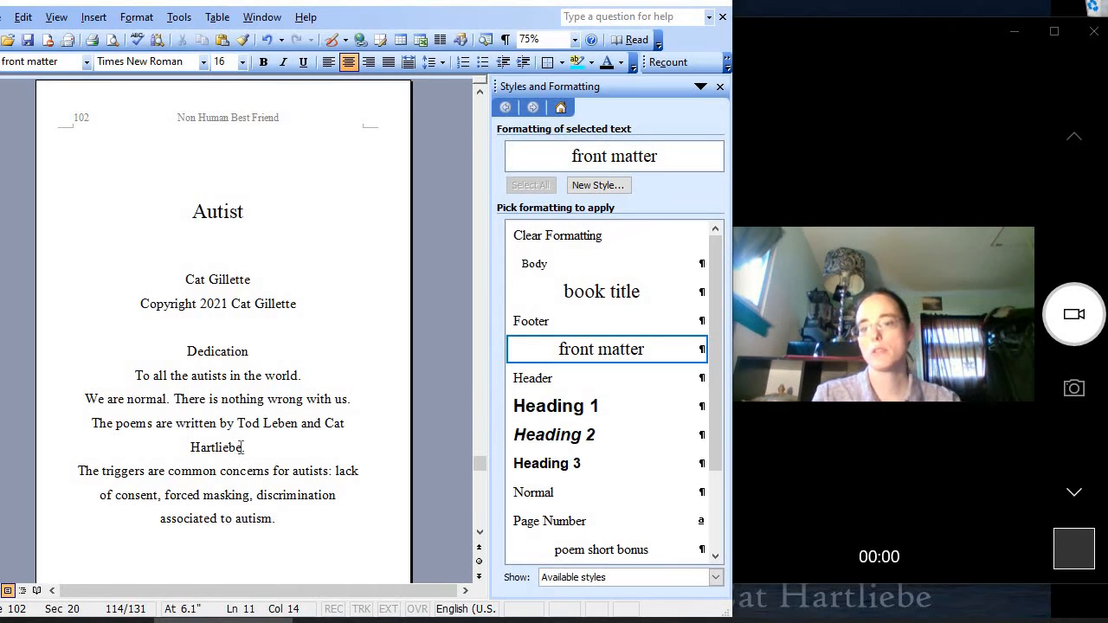
left_click_drag(246, 447, 82, 425)
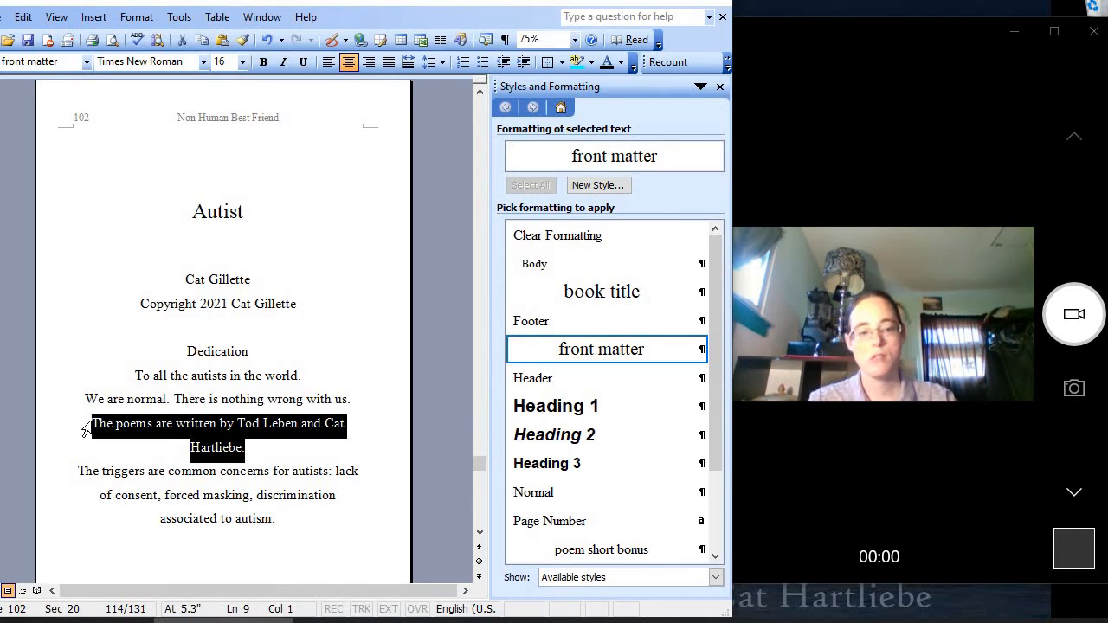
key("Delete")
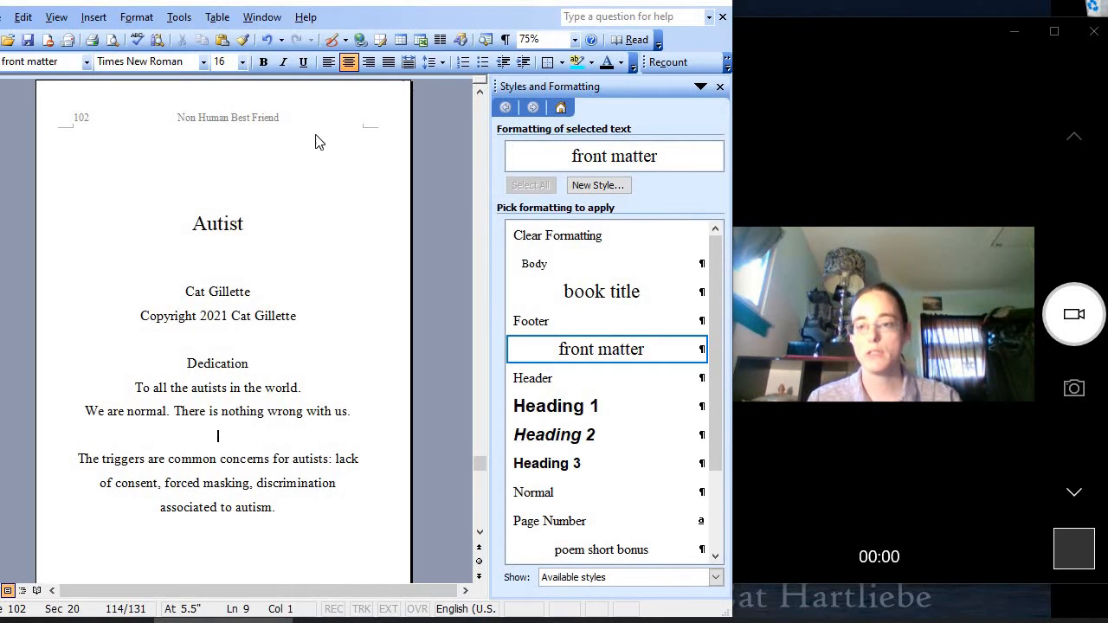
Clear the page number and the Non Human Best Friend text from the first-page header of the Autist title page
double_click(295, 119)
left_click(290, 145)
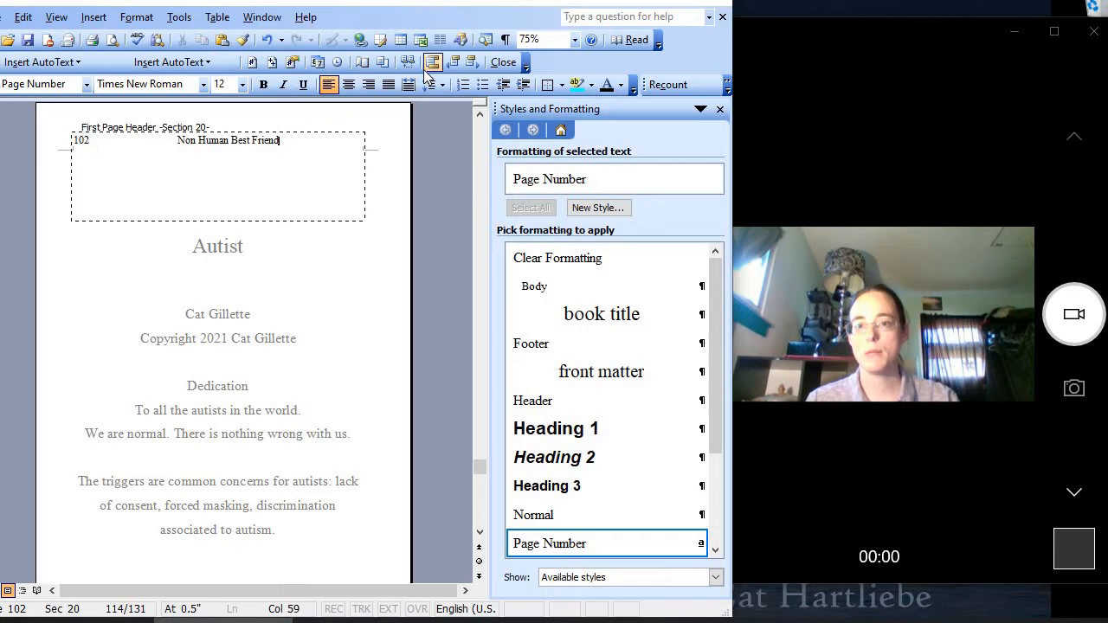
triple_click(302, 144)
key("Delete")
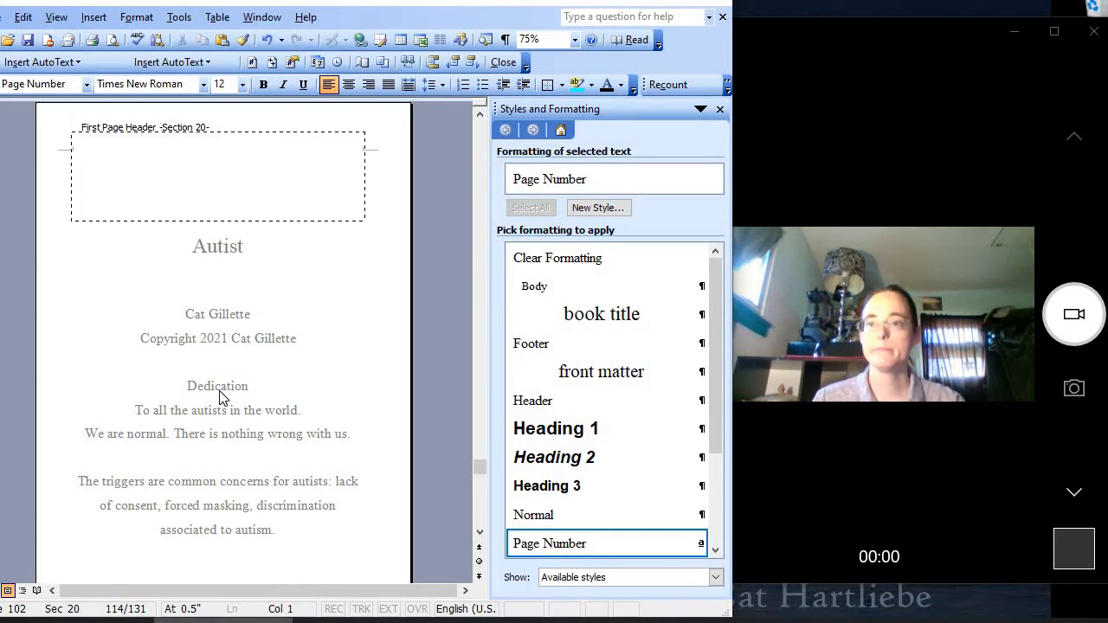
Unlink the first-page header of the section starting with Let it Go from the previous section
scroll(219, 396, "down", 5)
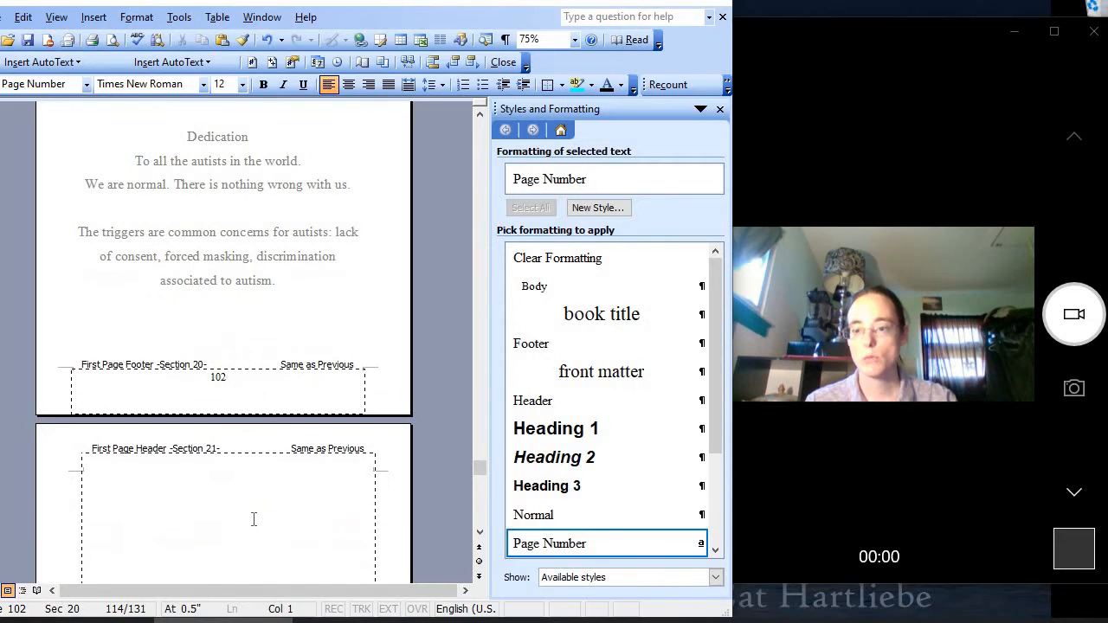
left_click(254, 518)
scroll(294, 378, "down", 7)
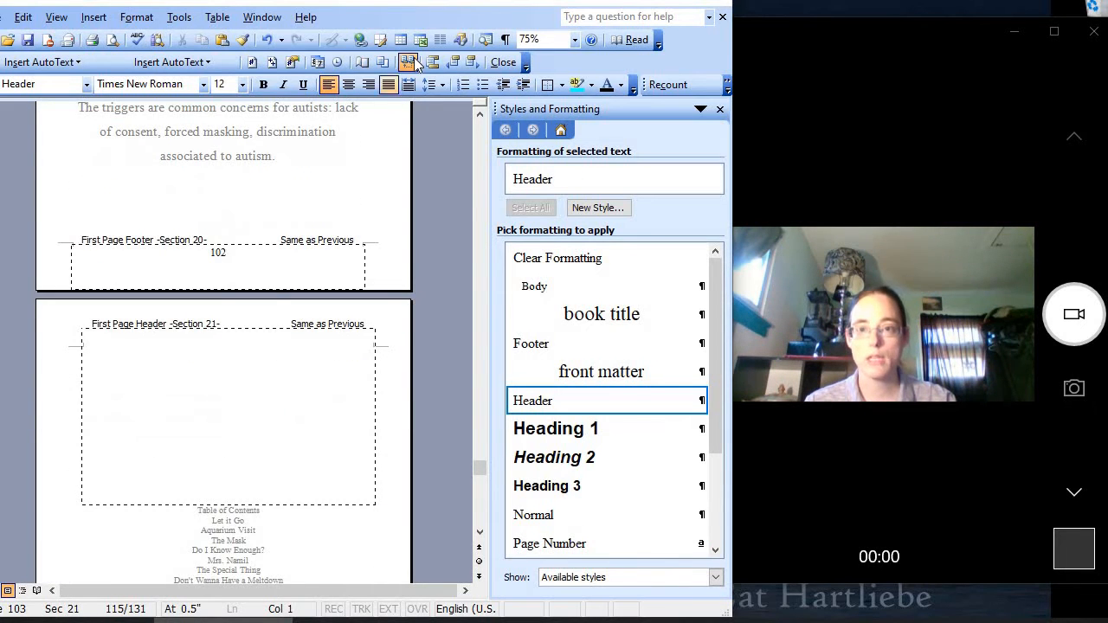
scroll(295, 336, "down", 5)
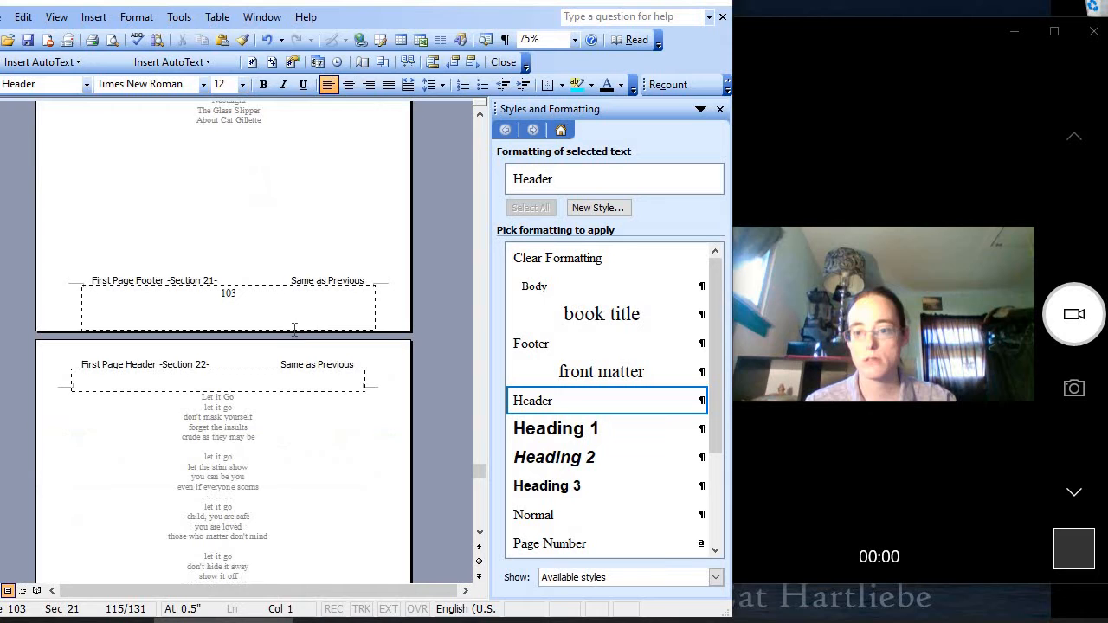
left_click(208, 383)
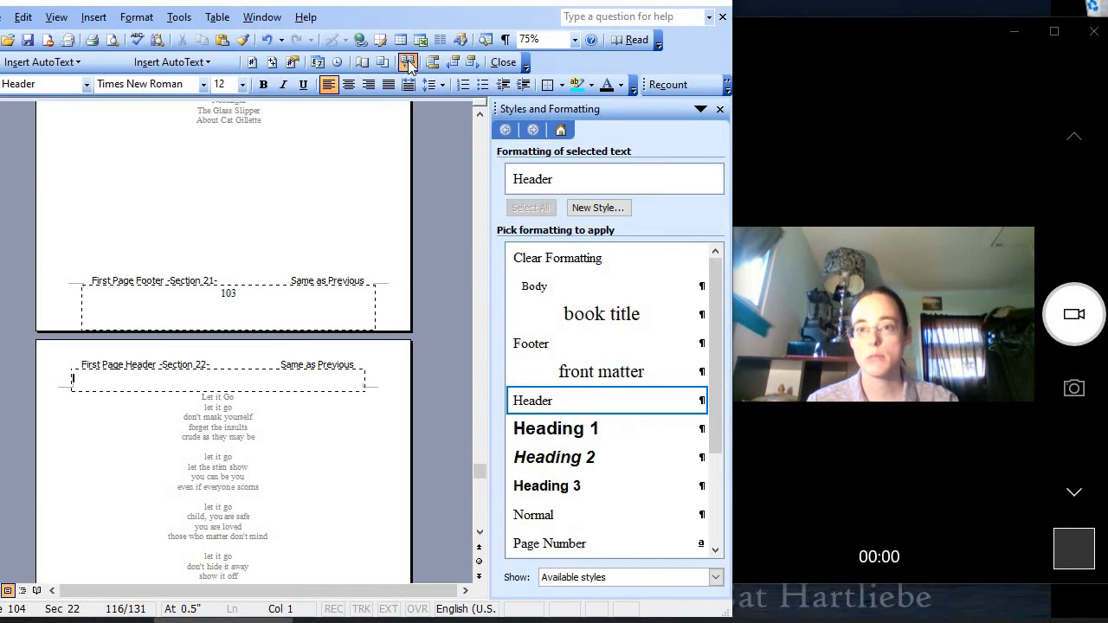
left_click(407, 62)
Unlink both the odd-page and the even-page header of the Let it Go section from the previous section
scroll(210, 354, "down", 9)
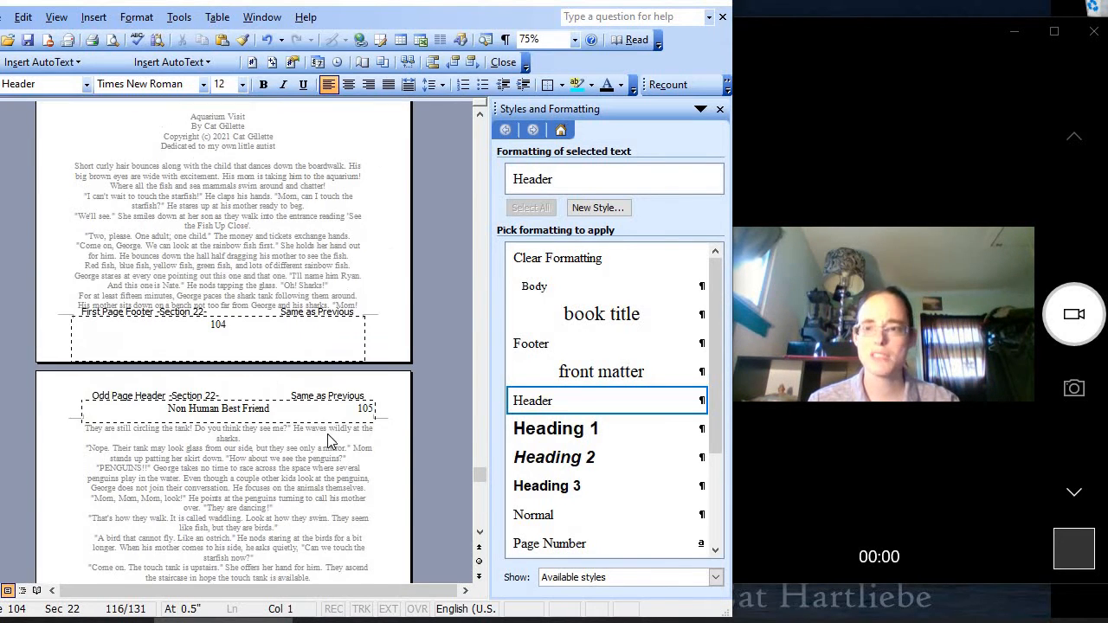
left_click(328, 412)
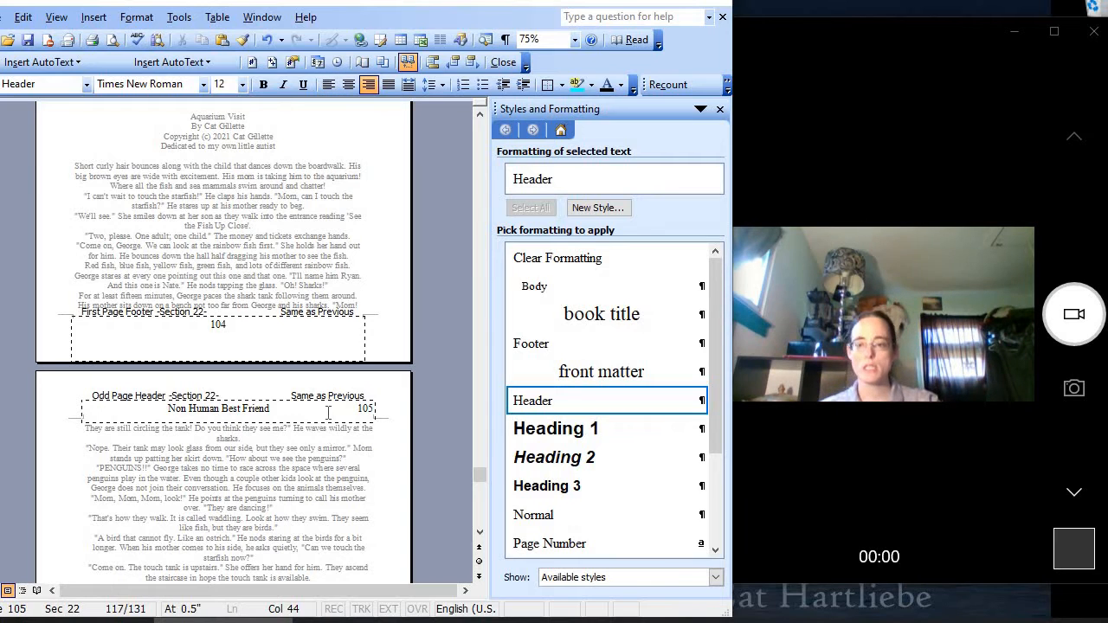
left_click(410, 69)
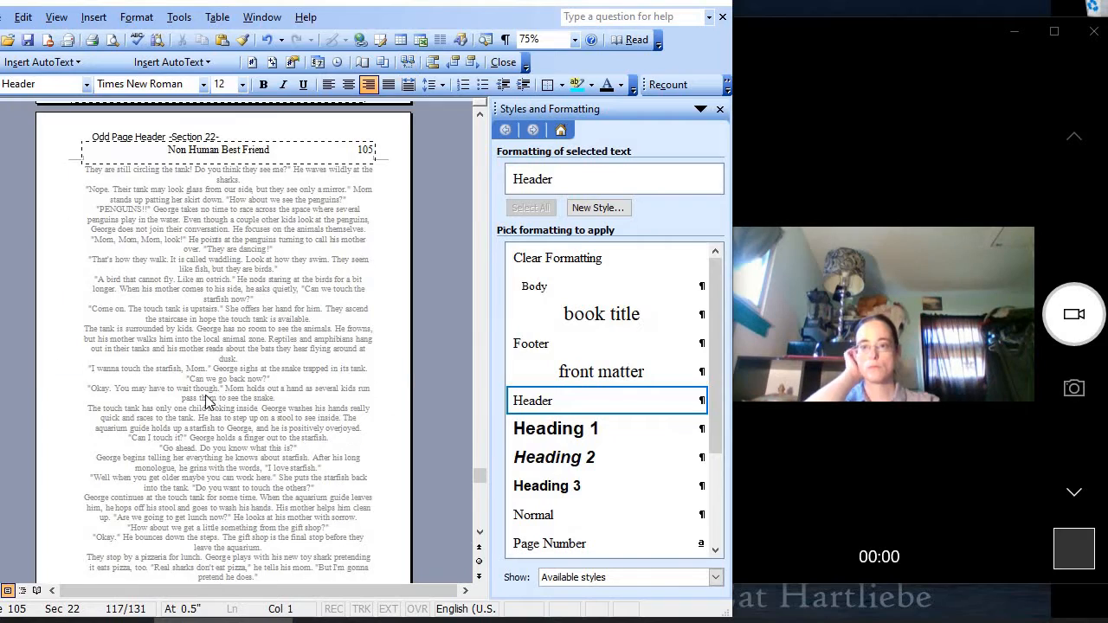
scroll(211, 395, "up", 5)
scroll(212, 395, "down", 10)
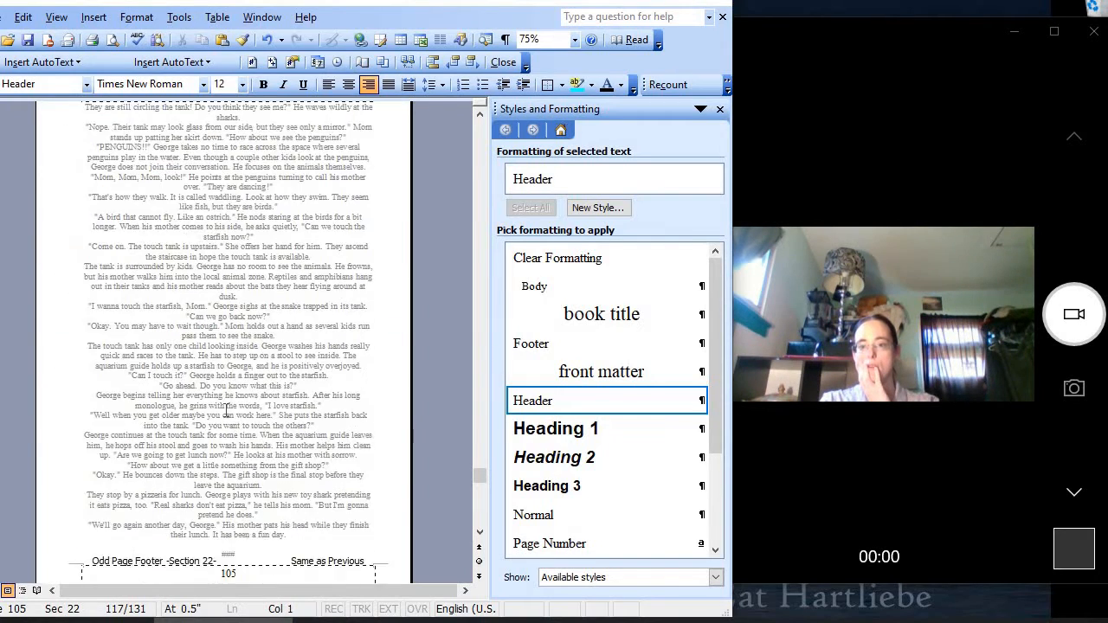
key("Home")
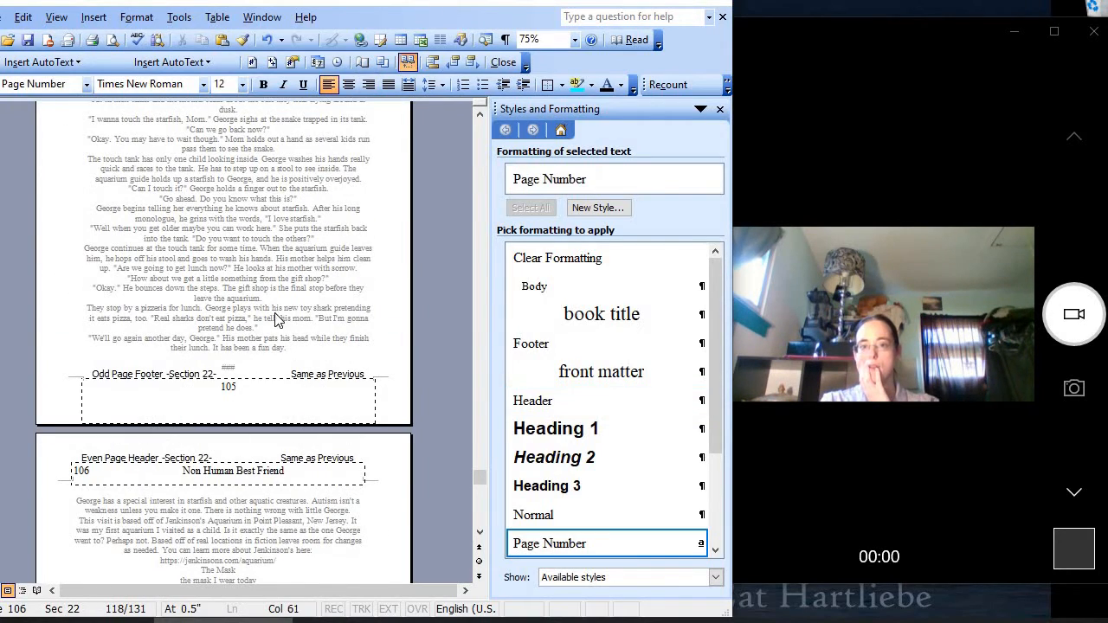
left_click(409, 62)
Review the book in print preview, examining the page order and headers around the New Jersey Favorites and Non Human Best Friend title pages
scroll(265, 364, "up", 5)
scroll(264, 365, "up", 10)
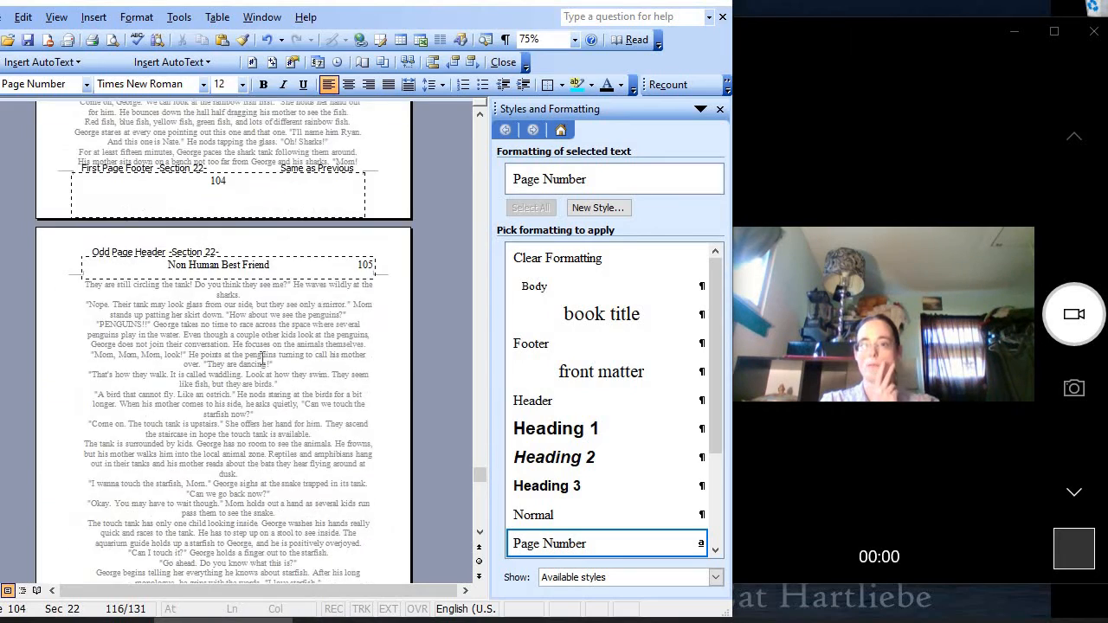
left_click(298, 419)
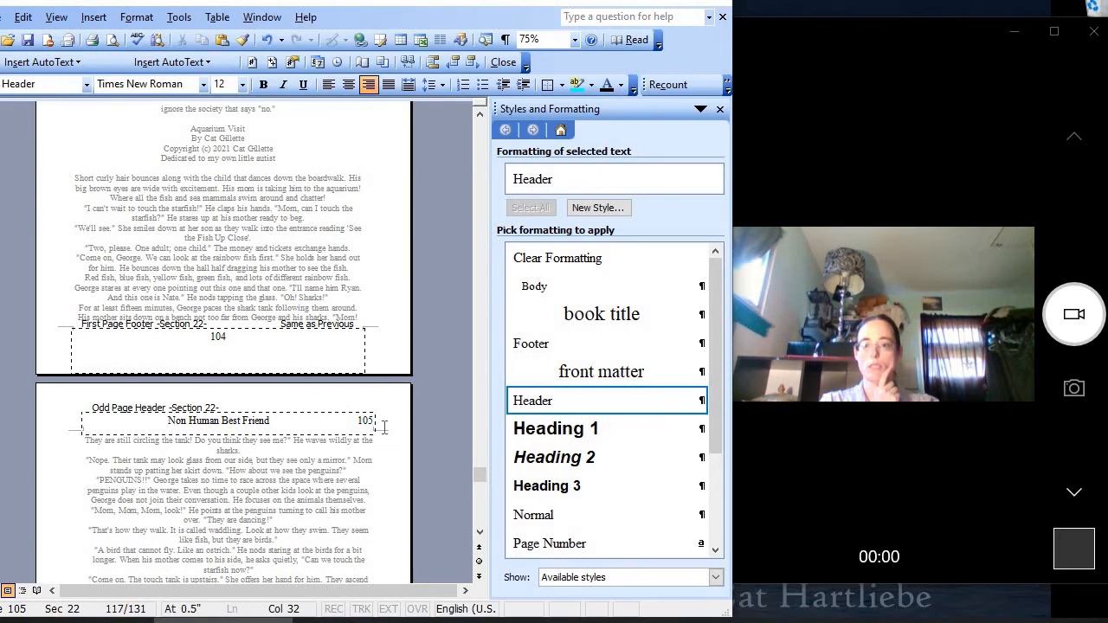
scroll(223, 433, "up", 10)
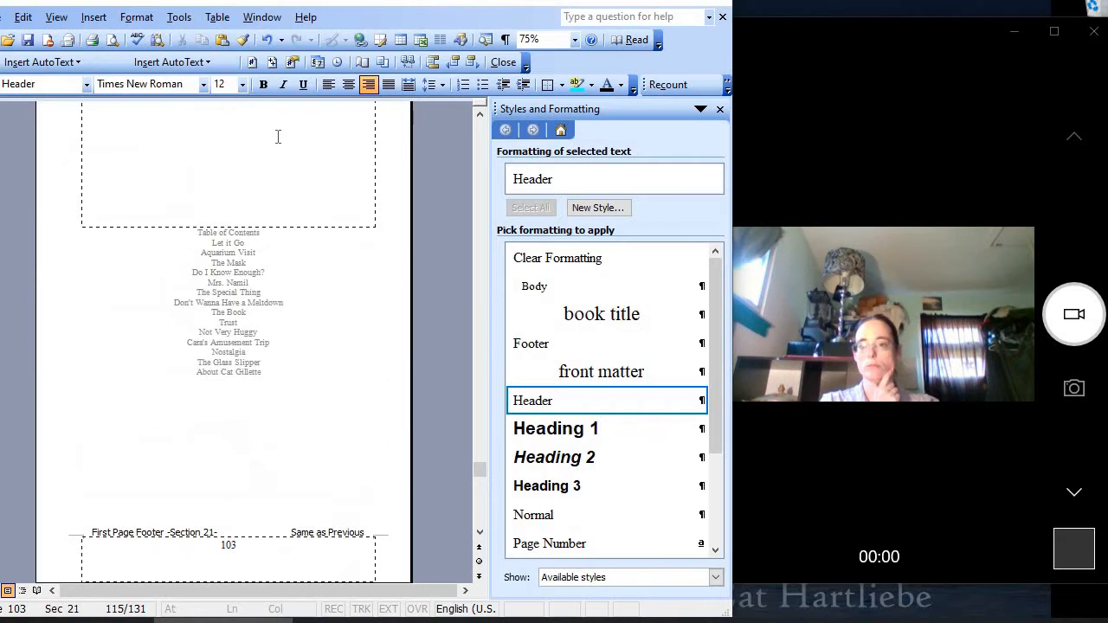
left_click(108, 41)
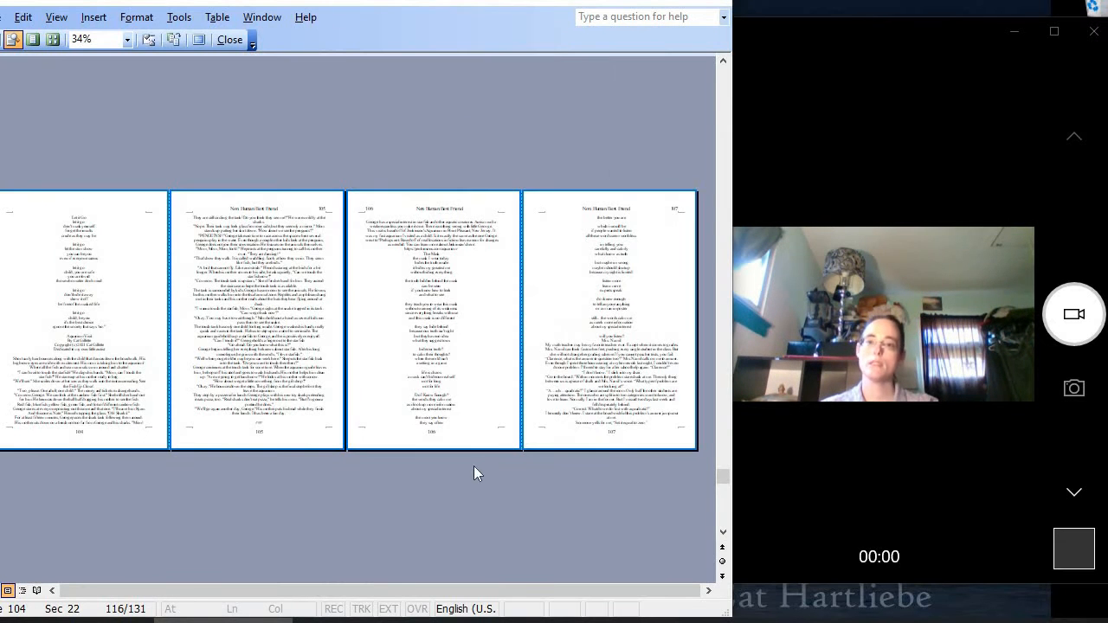
scroll(428, 461, "up", 10)
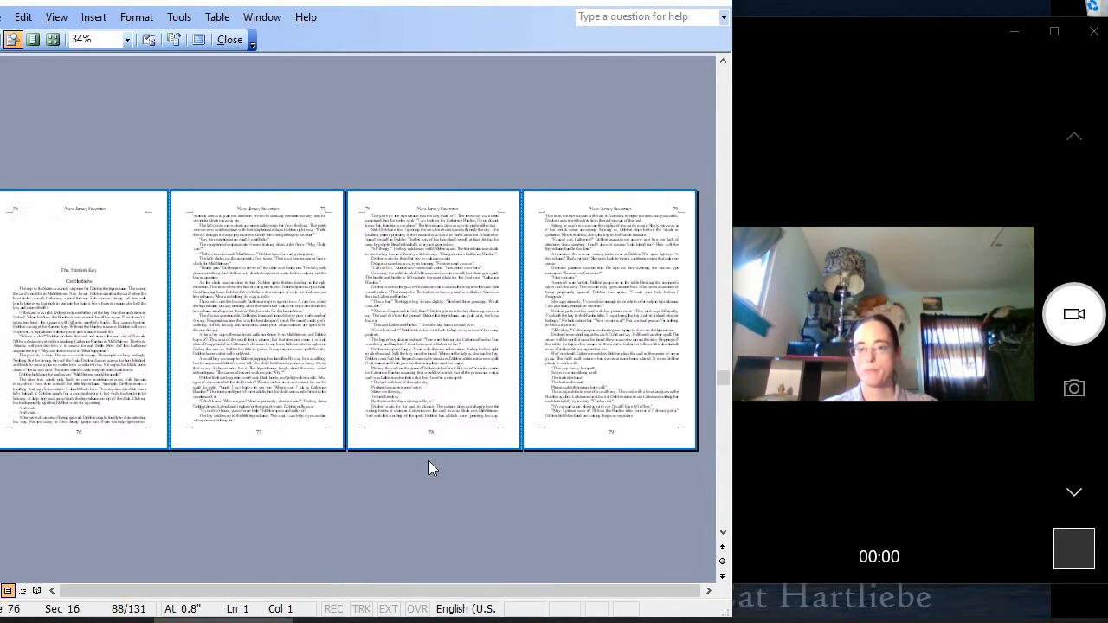
scroll(429, 461, "up", 8)
scroll(506, 440, "down", 3)
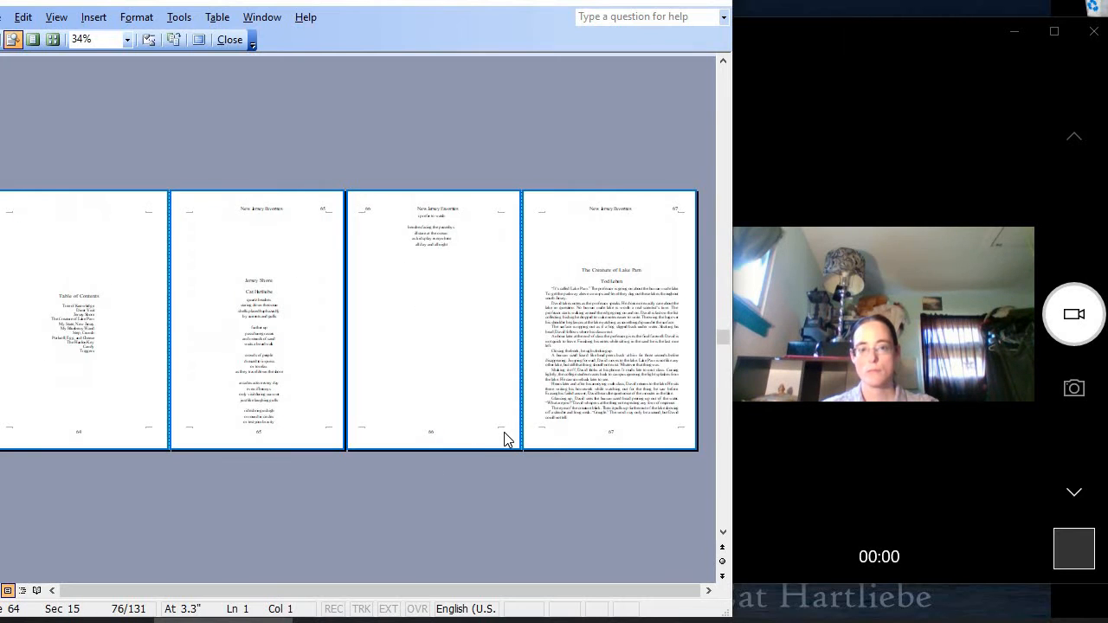
scroll(505, 439, "up", 1)
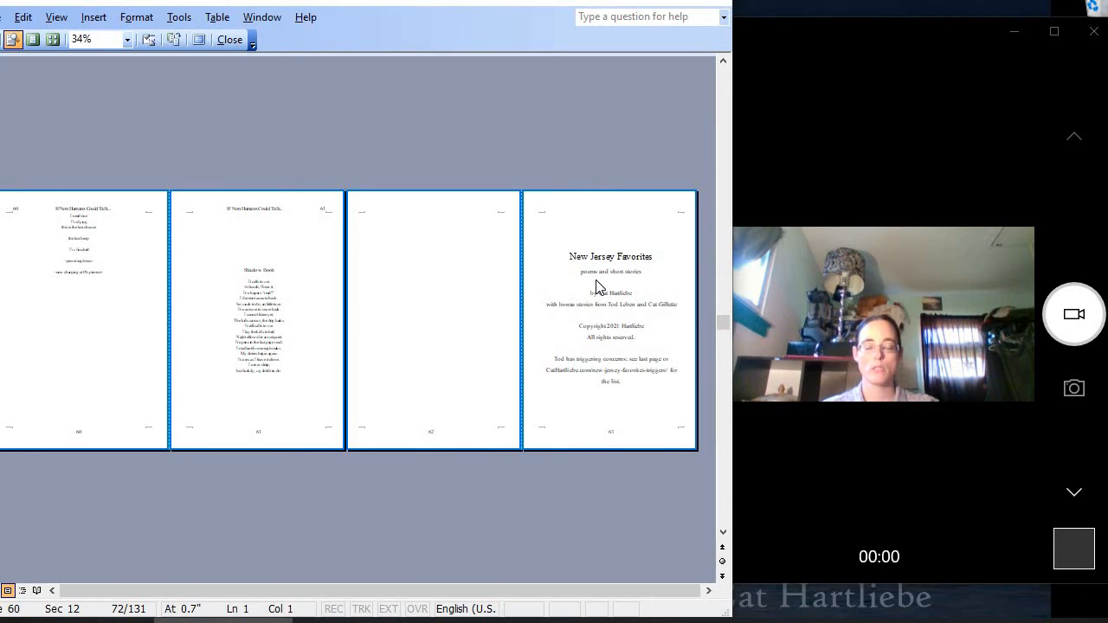
scroll(596, 286, "down", 1)
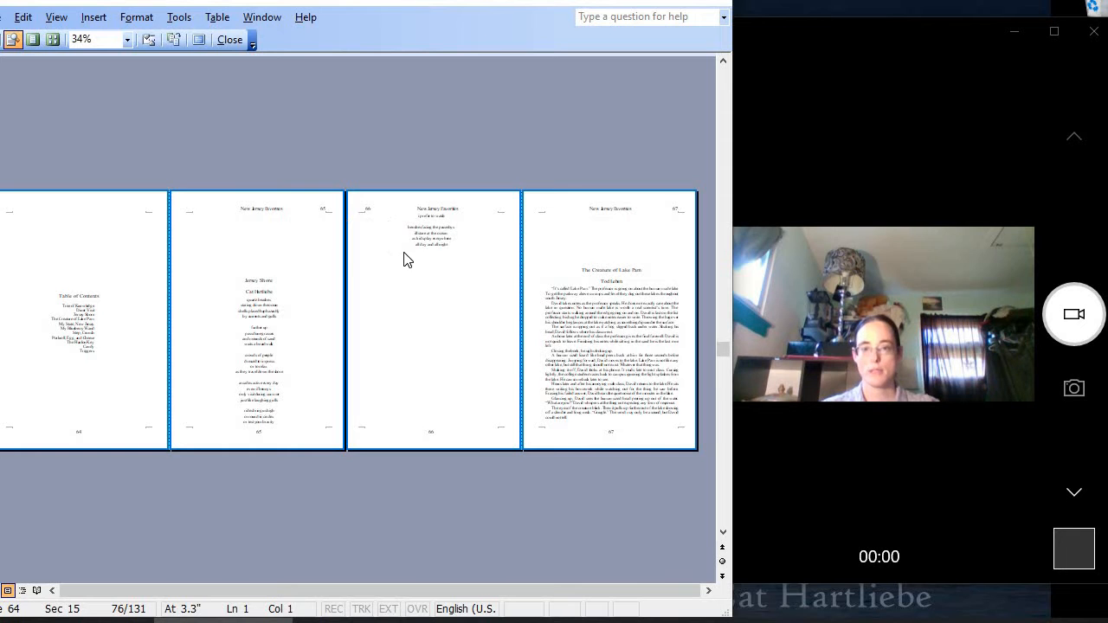
scroll(420, 323, "down", 4)
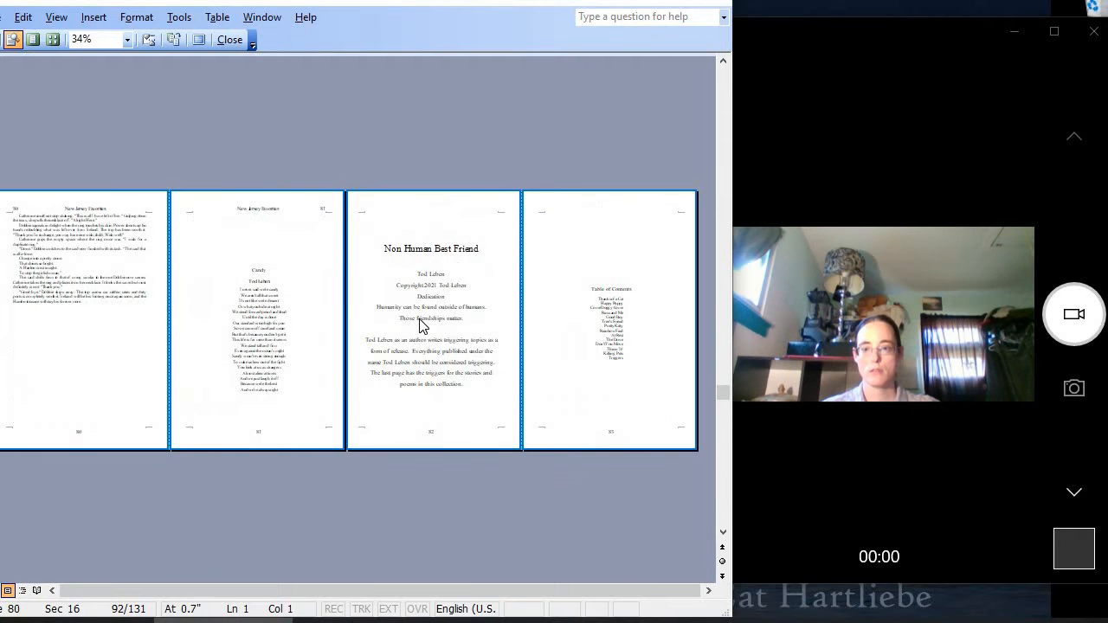
left_click(449, 251)
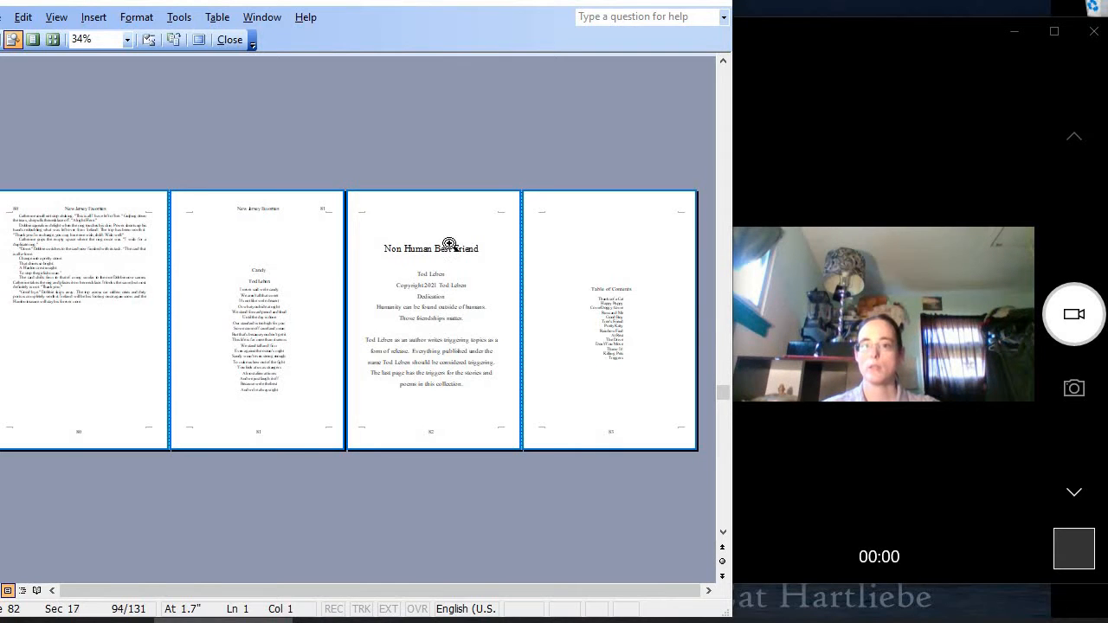
left_click(231, 41)
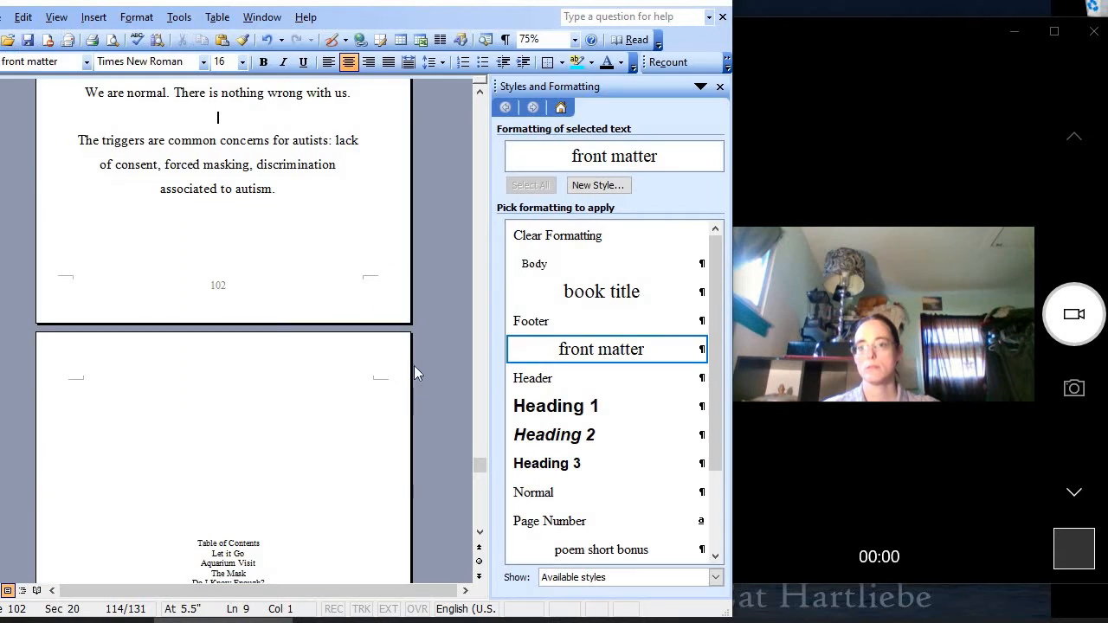
Insert a next-page section break before the Non Human Best Friend title so it starts one page further on
scroll(448, 443, "up", 4)
left_click_drag(480, 467, 508, 365)
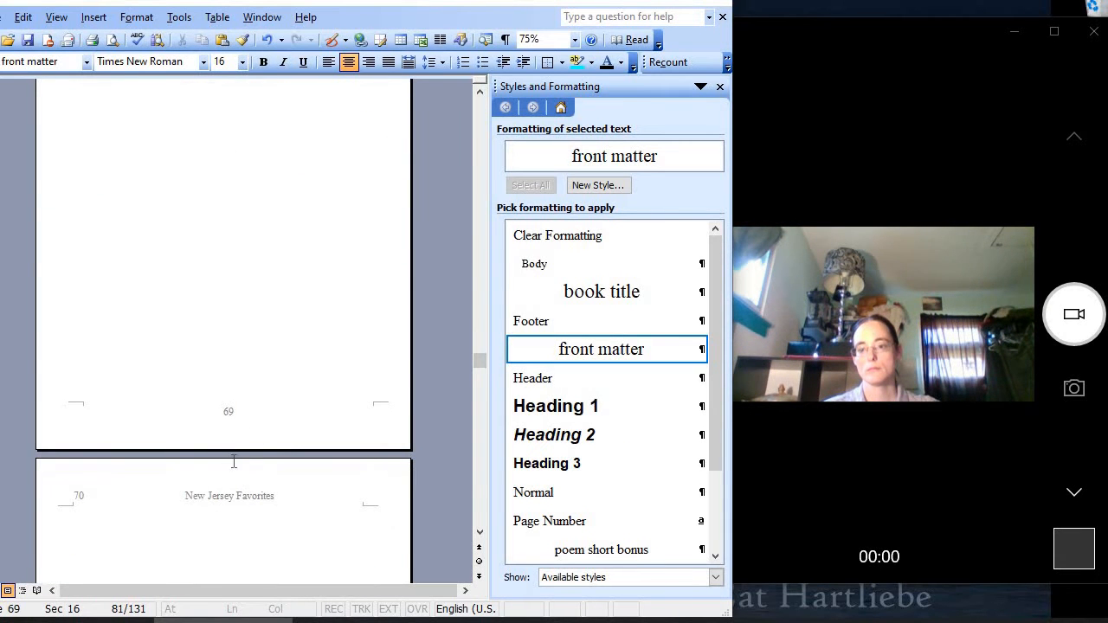
scroll(234, 459, "down", 15)
scroll(240, 468, "down", 15)
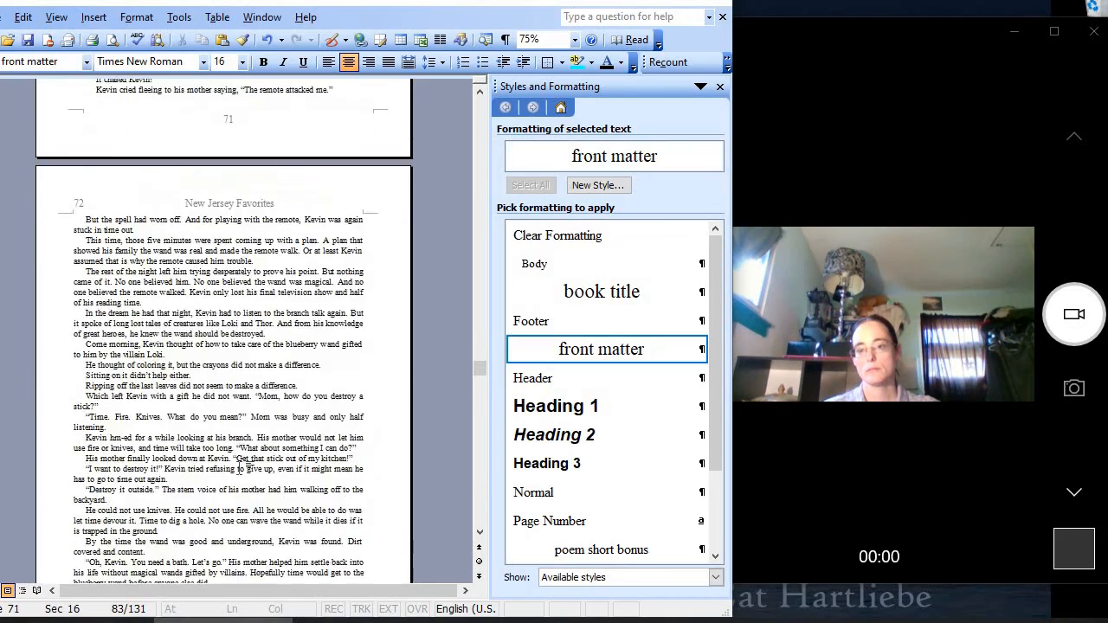
scroll(240, 469, "down", 15)
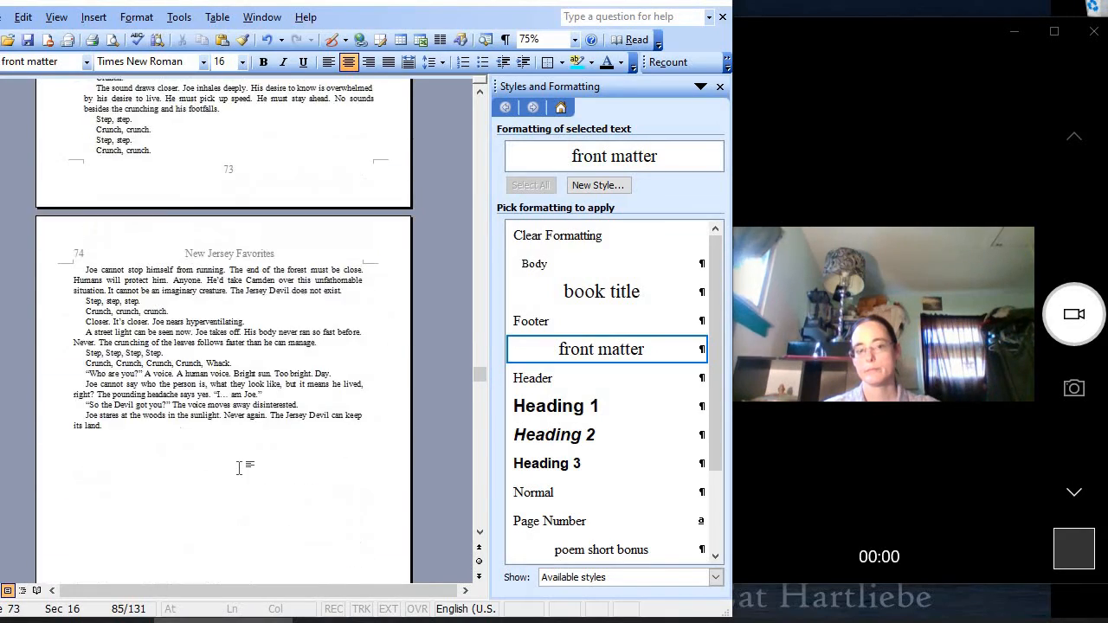
scroll(240, 475, "down", 15)
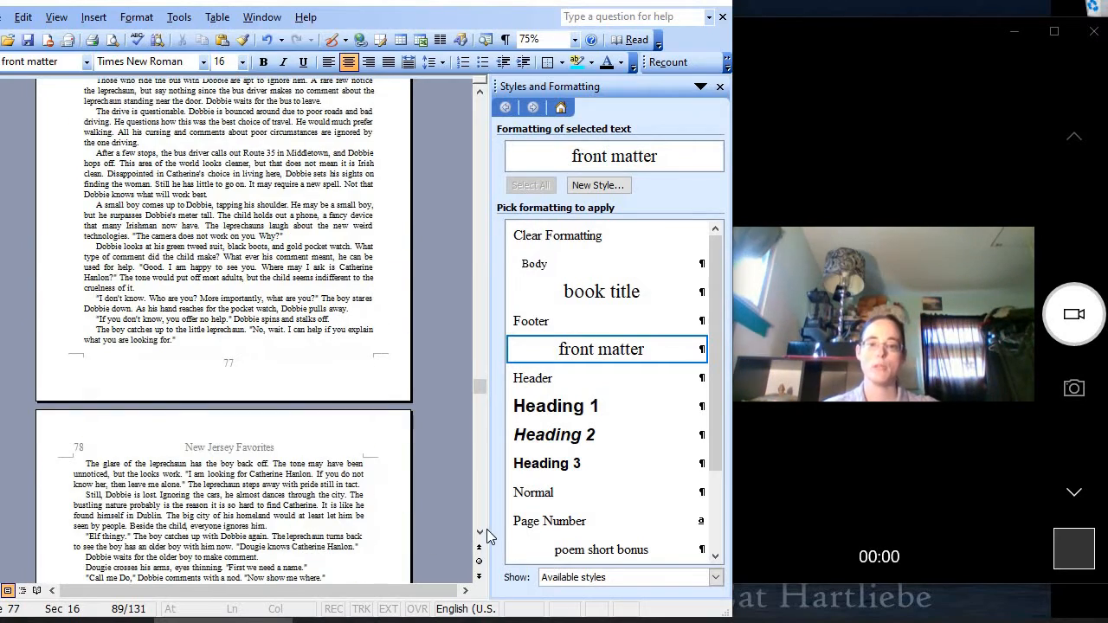
left_click(484, 532)
left_click(484, 532)
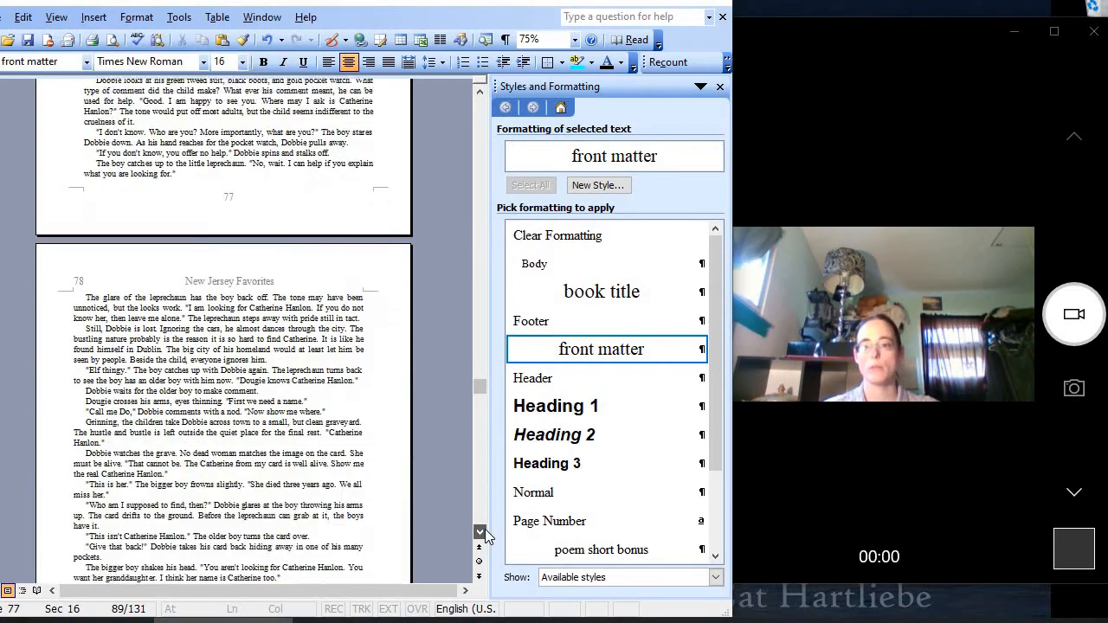
key("Page_Down")
key("Page_Down")
key("Page_Down")
key("Page_Down")
key("Page_Down")
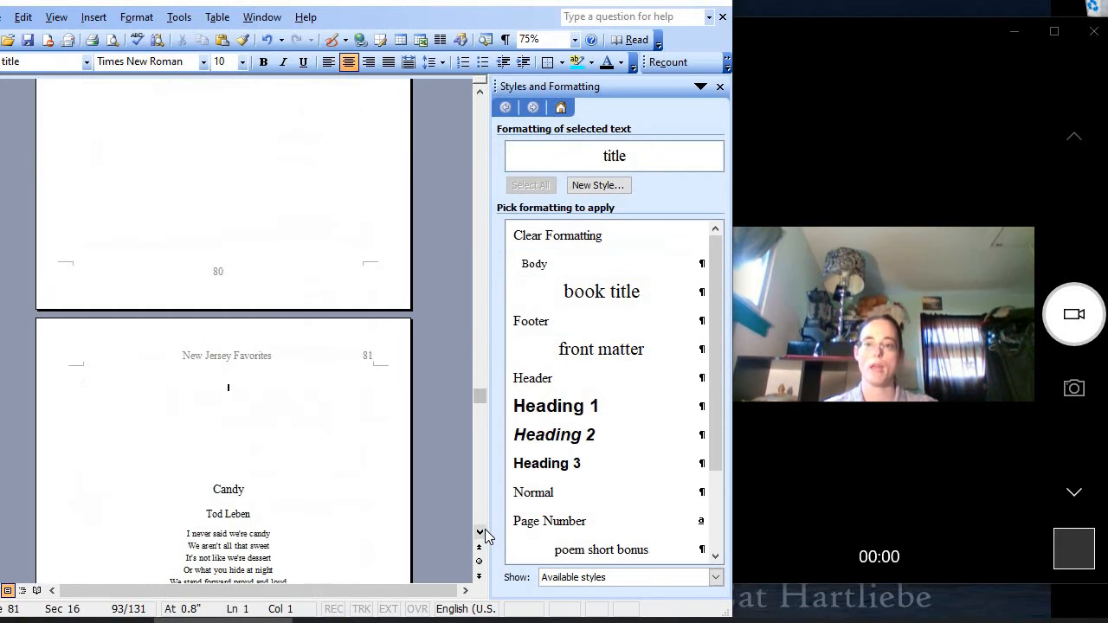
scroll(259, 338, "down", 4)
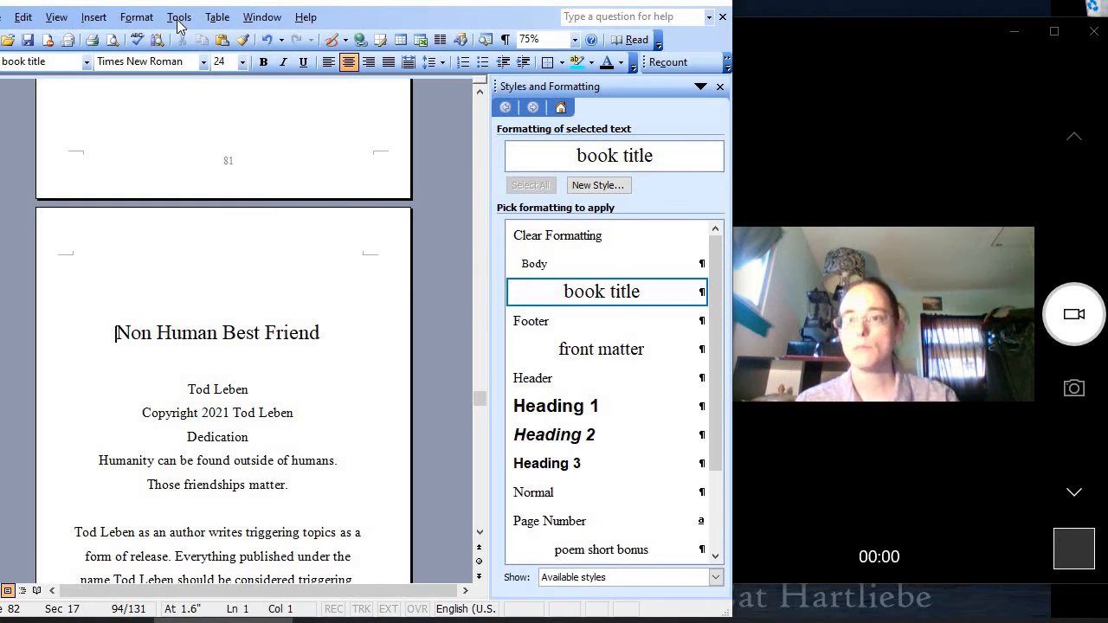
left_click(100, 19)
left_click(44, 36)
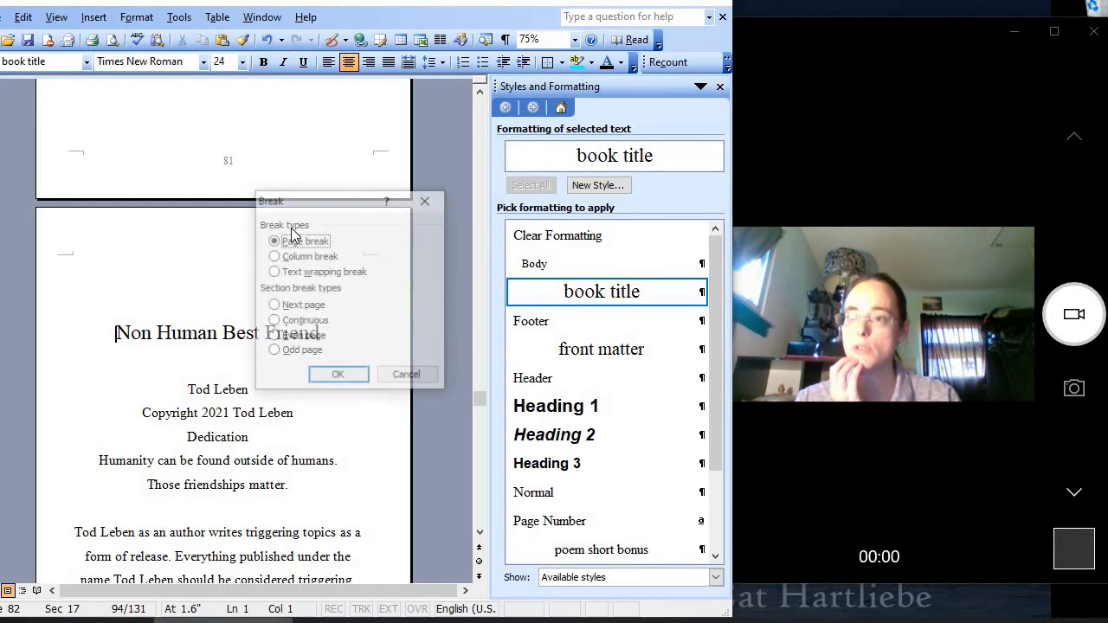
left_click(299, 305)
left_click(339, 373)
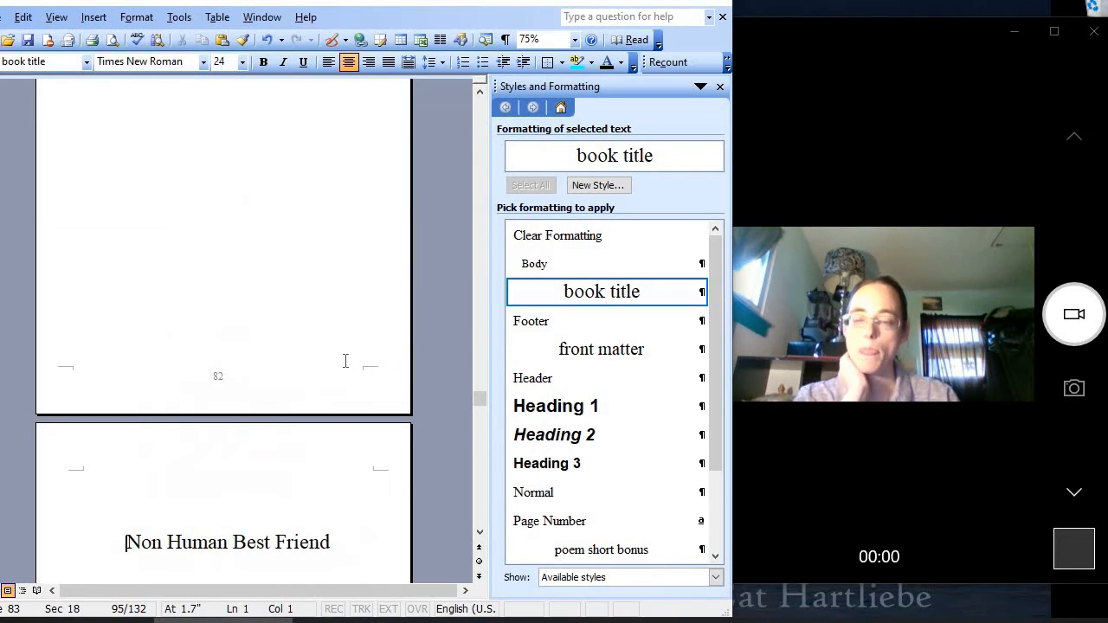
Delete the leading page number and spacing before Non Human Best Friend in the first-page header above Thanks of a Cat
scroll(343, 361, "up", 4)
scroll(344, 361, "down", 10)
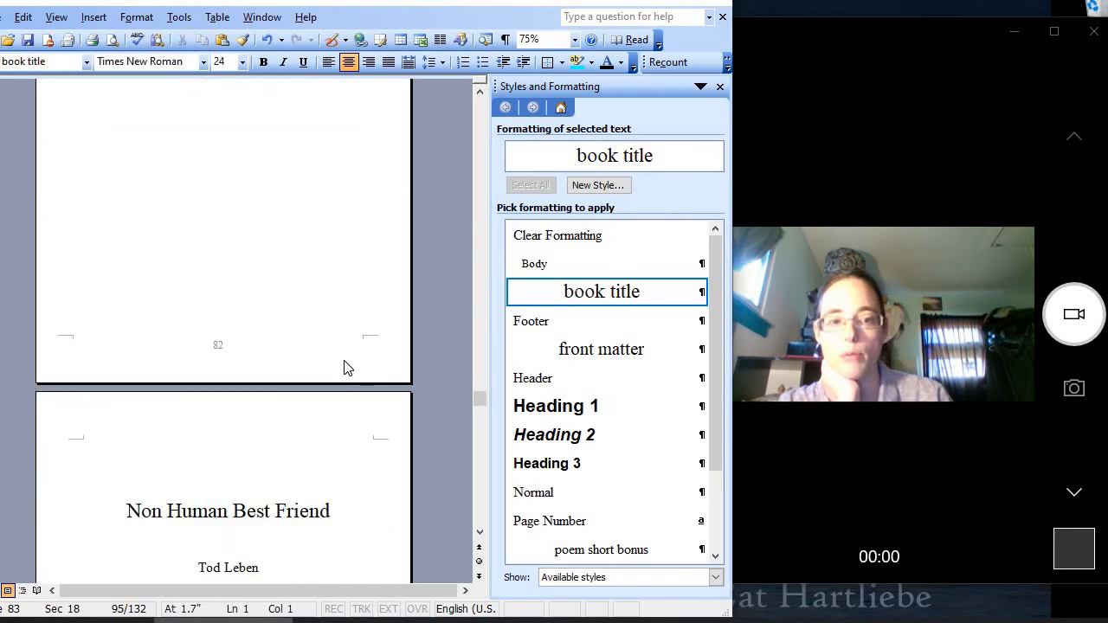
scroll(312, 353, "down", 15)
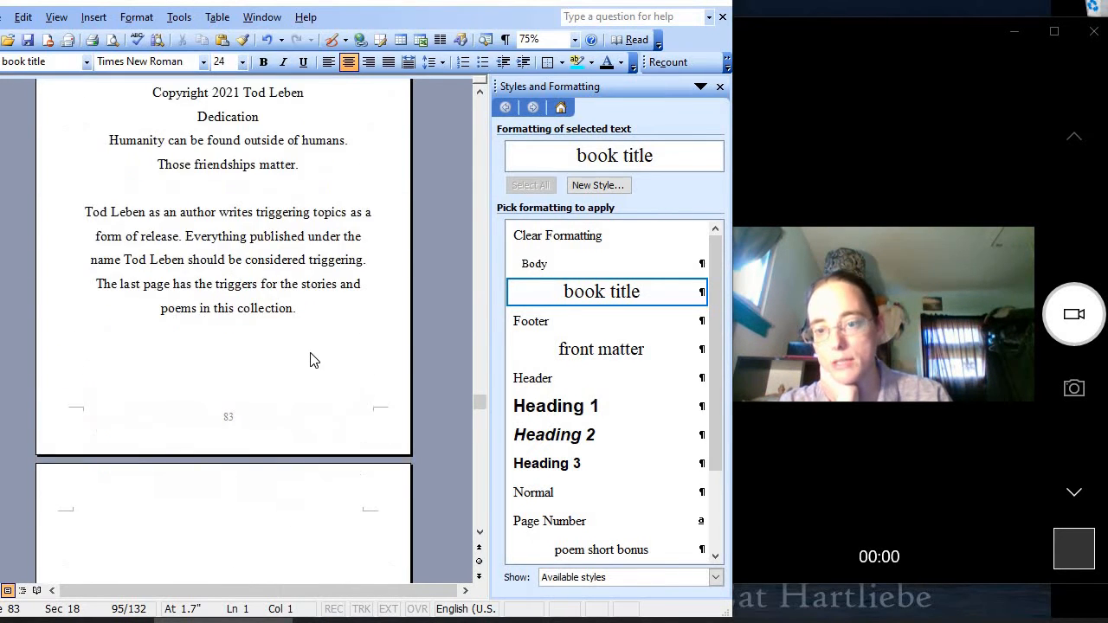
scroll(312, 353, "down", 7)
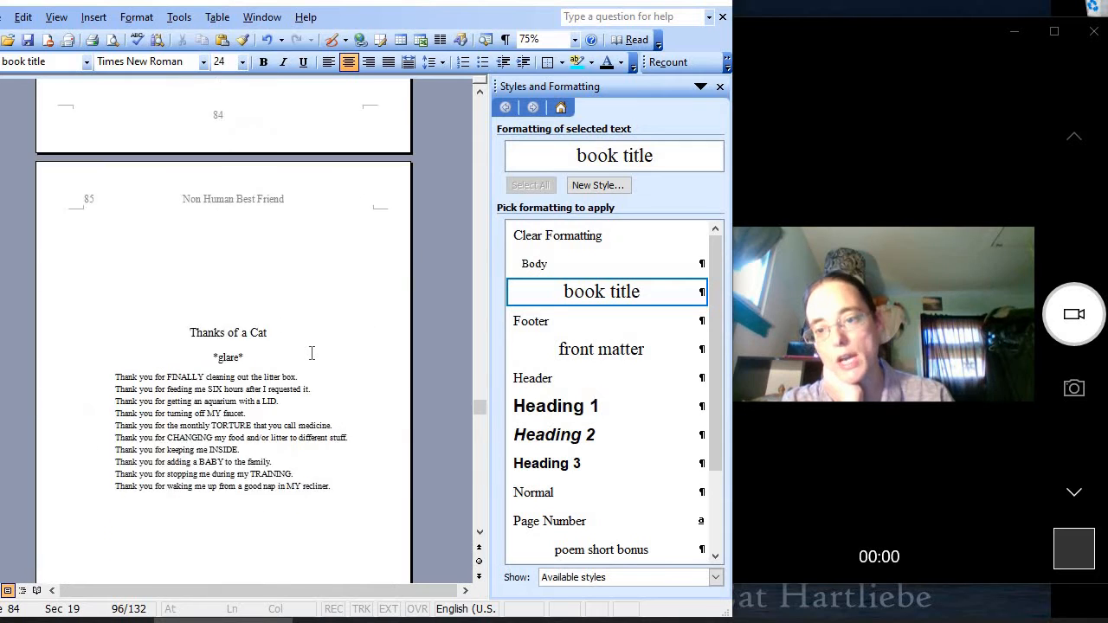
scroll(231, 276, "down", 5)
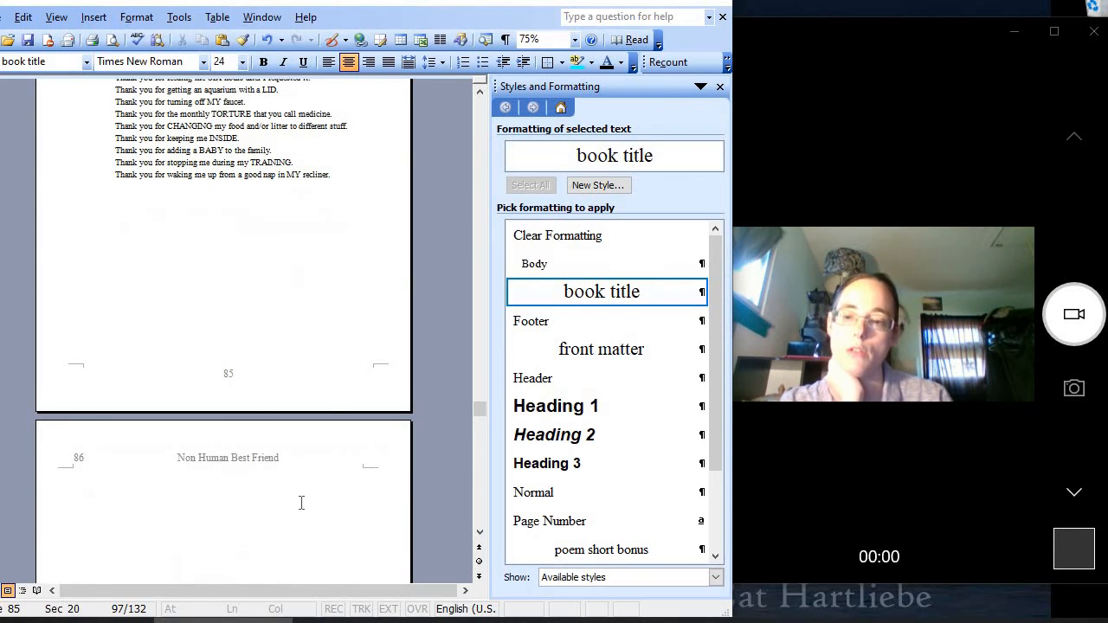
scroll(304, 484, "up", 5)
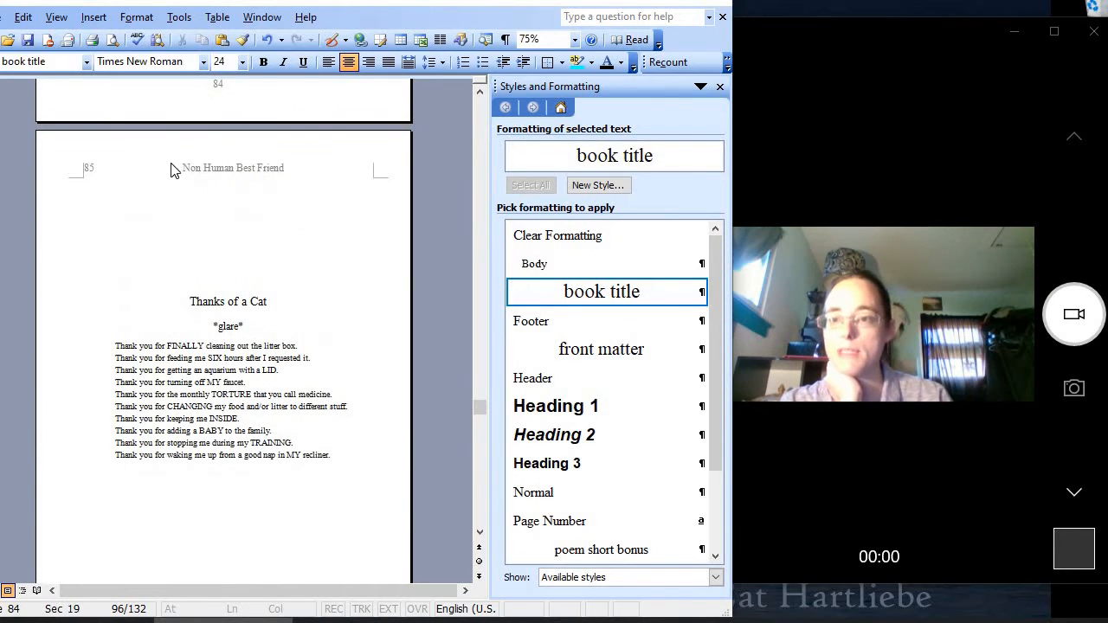
double_click(183, 169)
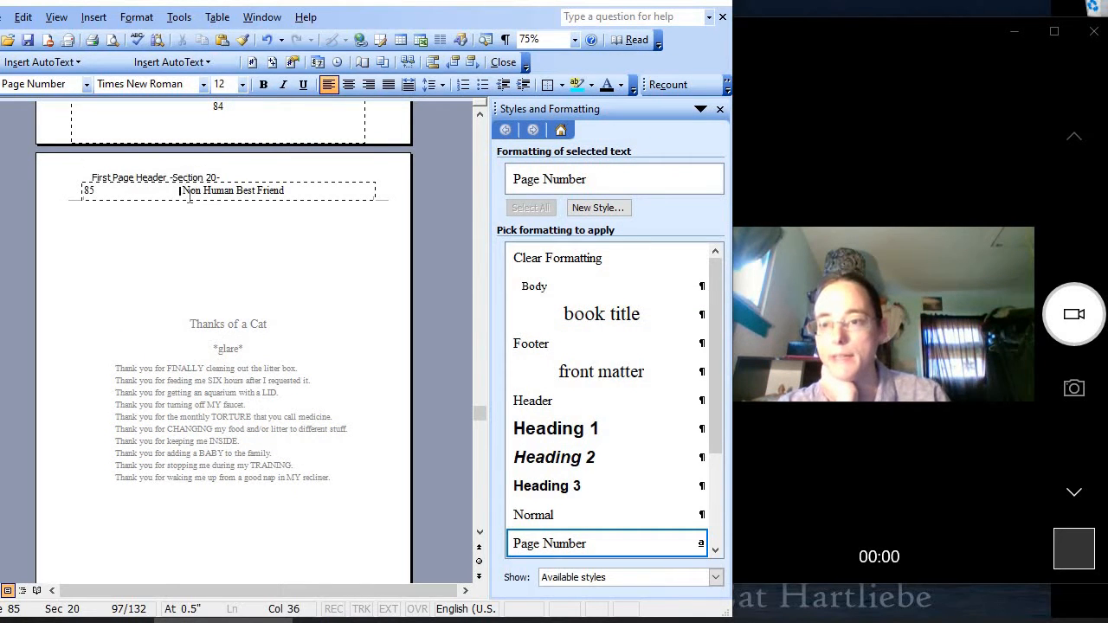
key("BackSpace")
key("BackSpace")
key("BackSpace")
key("BackSpace")
key("BackSpace")
key("BackSpace")
key("BackSpace")
key("BackSpace")
key("BackSpace")
key("BackSpace")
key("BackSpace")
key("BackSpace")
key("BackSpace")
key("BackSpace")
key("BackSpace")
key("BackSpace")
key("BackSpace")
key("BackSpace")
key("BackSpace")
key("BackSpace")
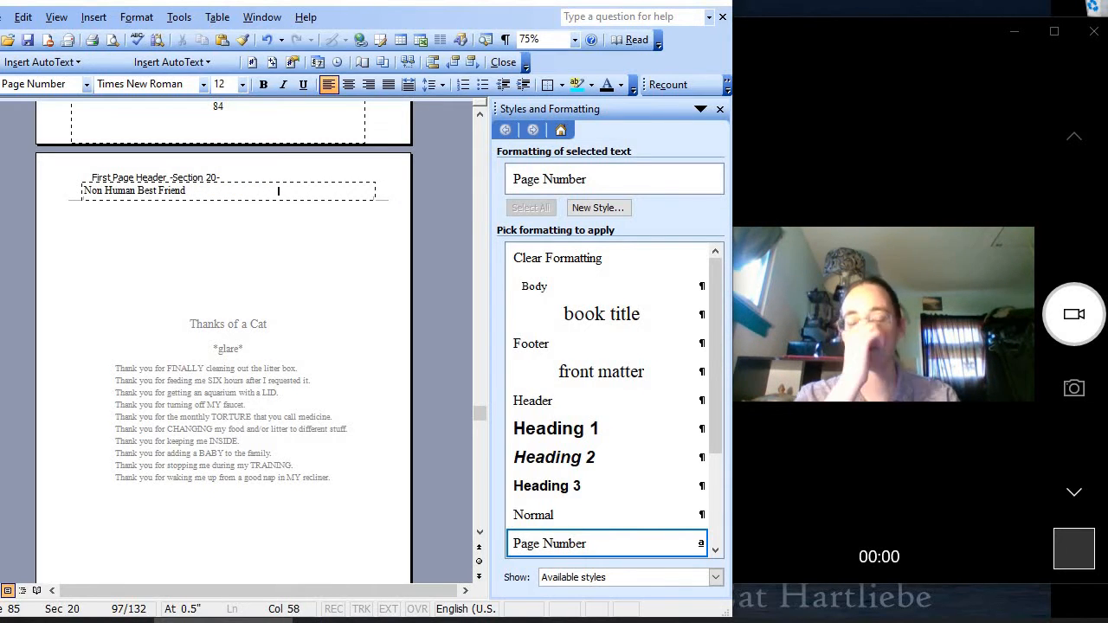
Insert the page number at the end of the Thanks of a Cat header, right-align the line, and trim the spacing to centre the title
left_click(252, 61)
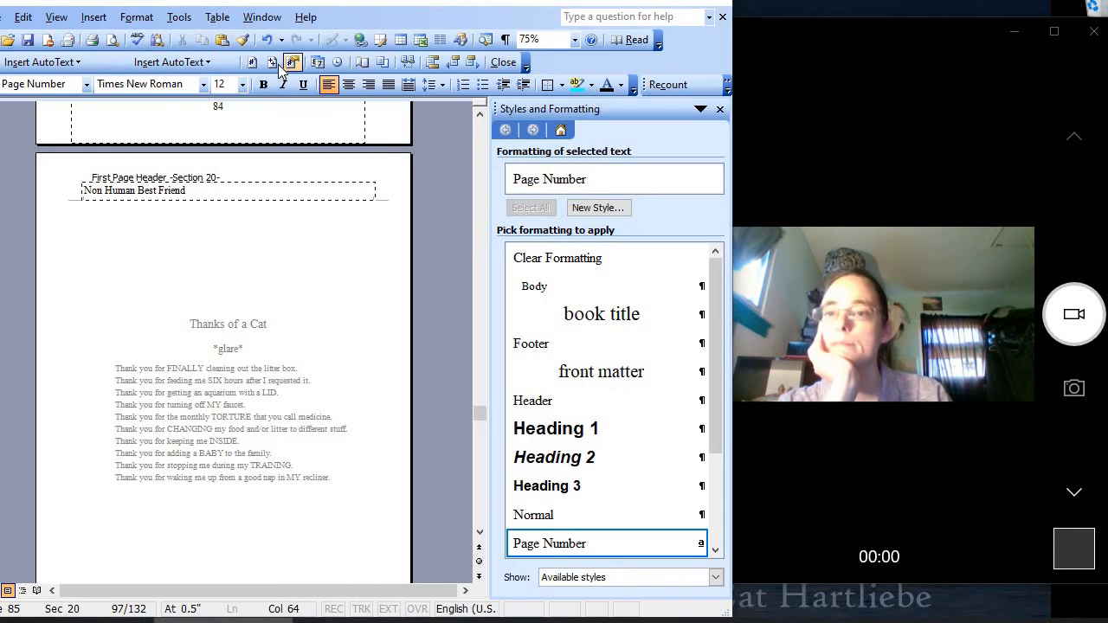
left_click(368, 84)
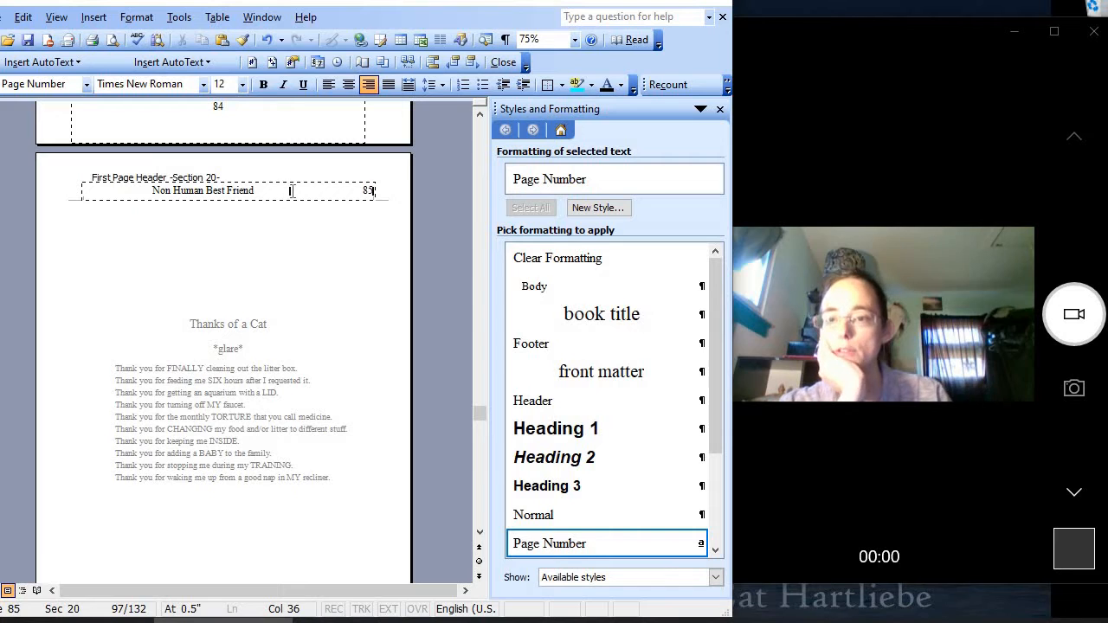
key("BackSpace")
key("BackSpace")
key("BackSpace")
key("BackSpace")
key("BackSpace")
key("BackSpace")
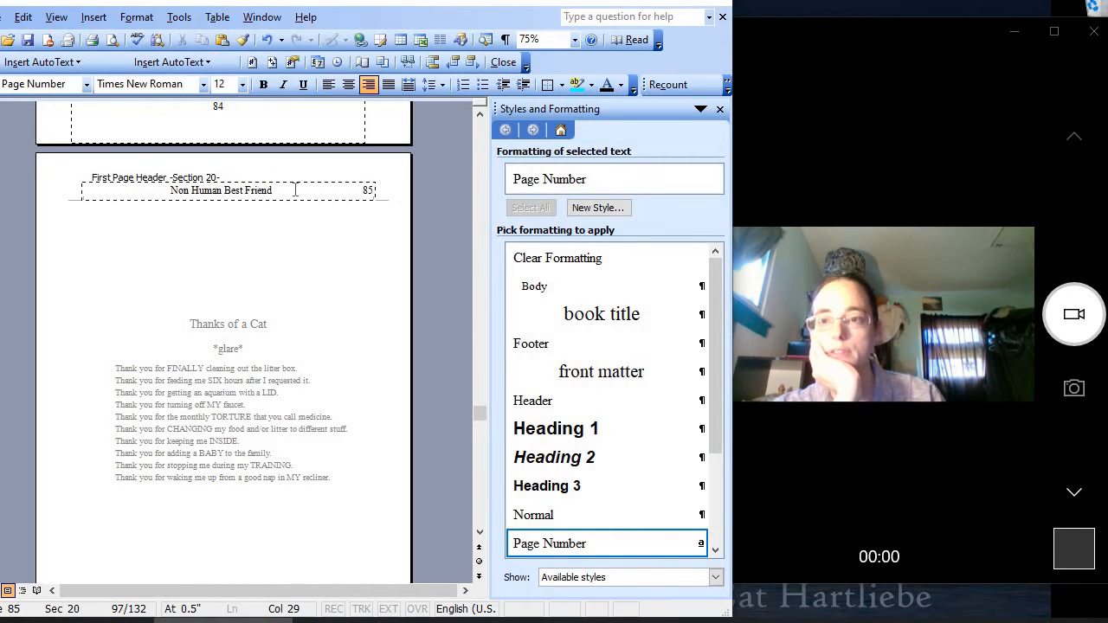
scroll(260, 422, "down", 8)
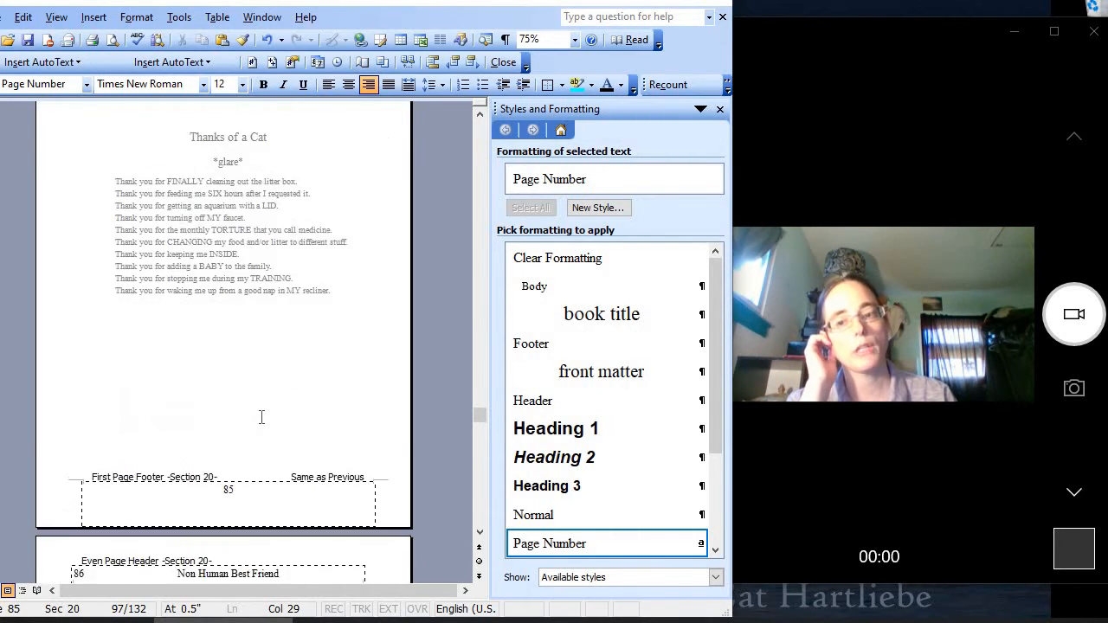
double_click(243, 254)
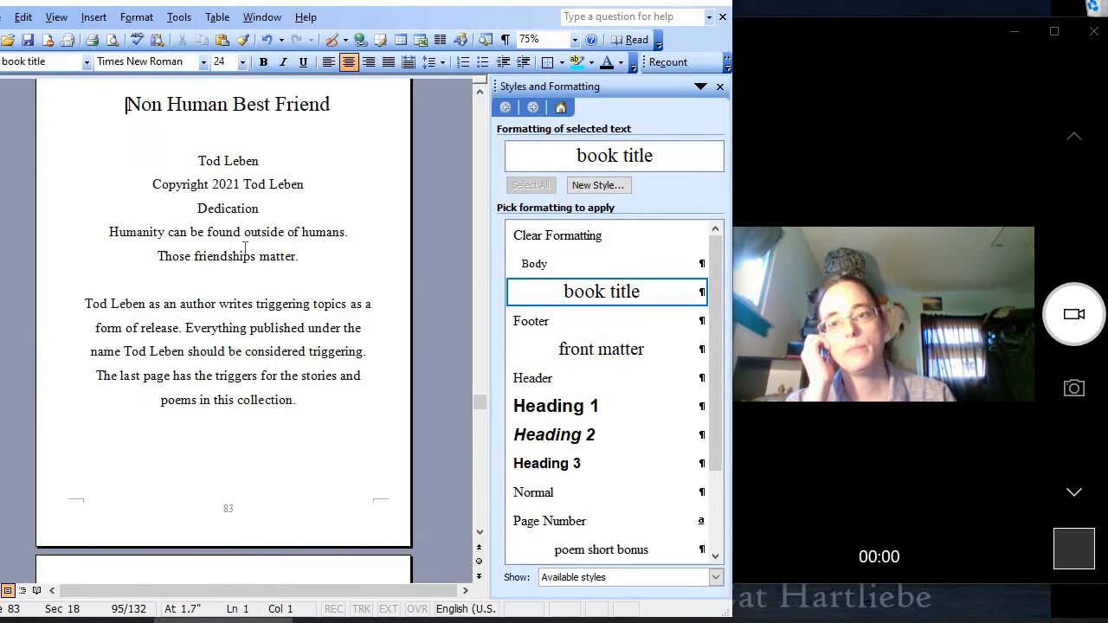
Review the pages in print preview from Non Human Best Friend through the start of Autist, checking page order and headers
left_click(112, 40)
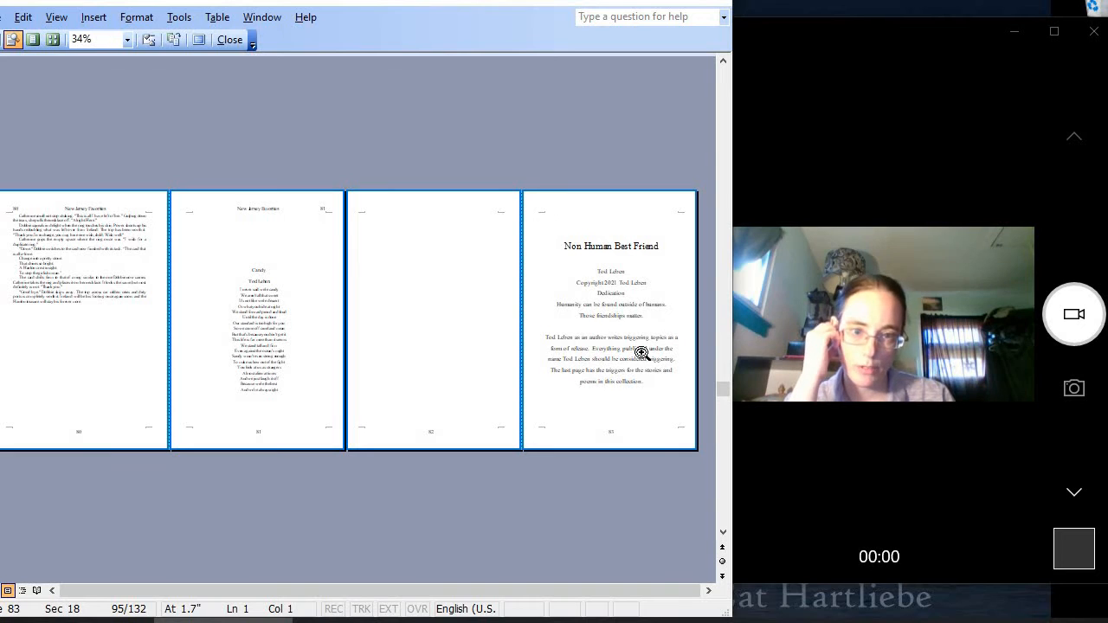
scroll(641, 359, "down", 1)
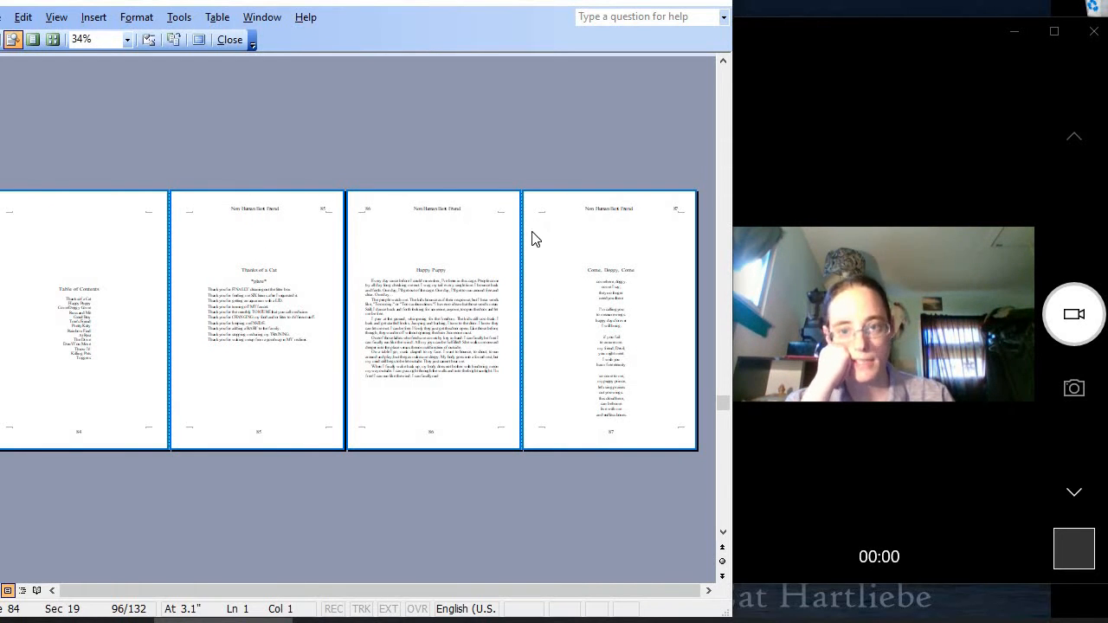
scroll(547, 332, "down", 1)
scroll(539, 333, "down", 1)
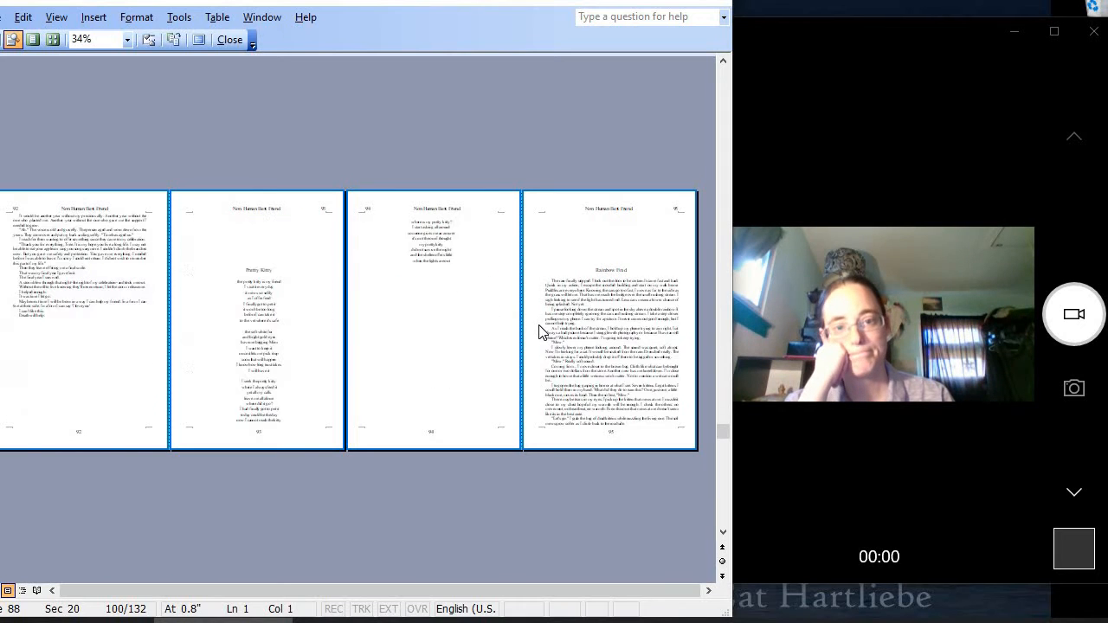
scroll(539, 333, "down", 2)
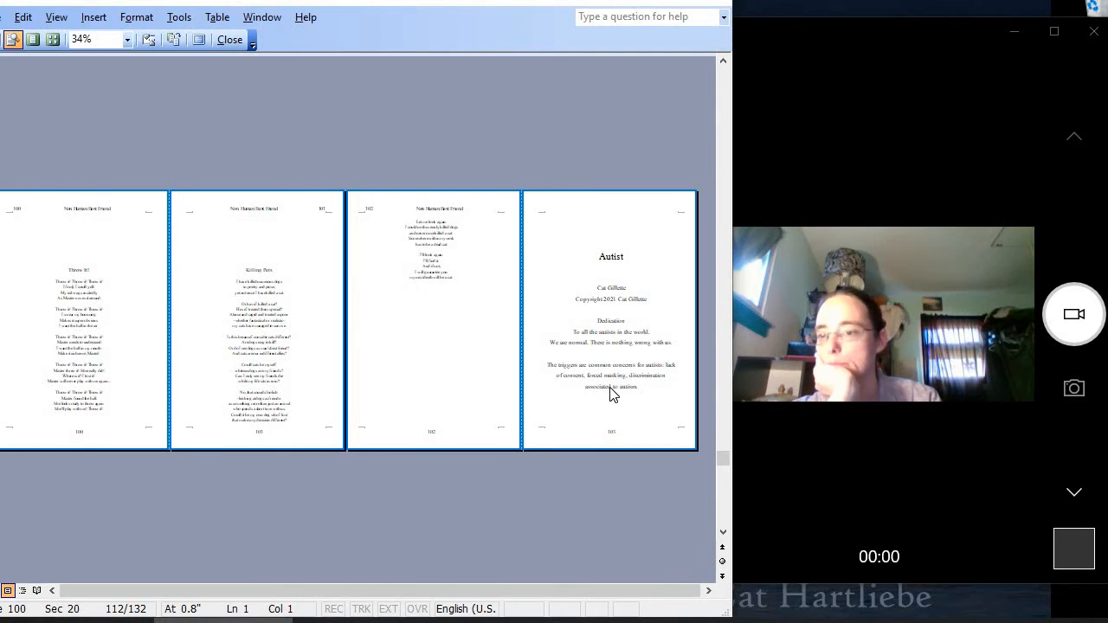
scroll(610, 394, "down", 1)
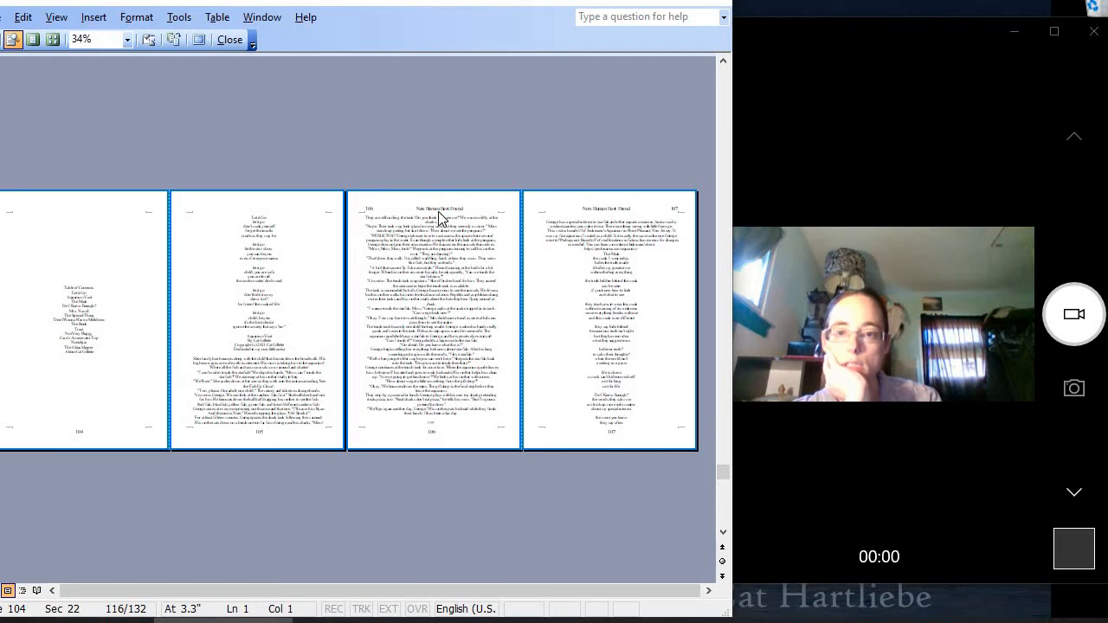
left_click(233, 40)
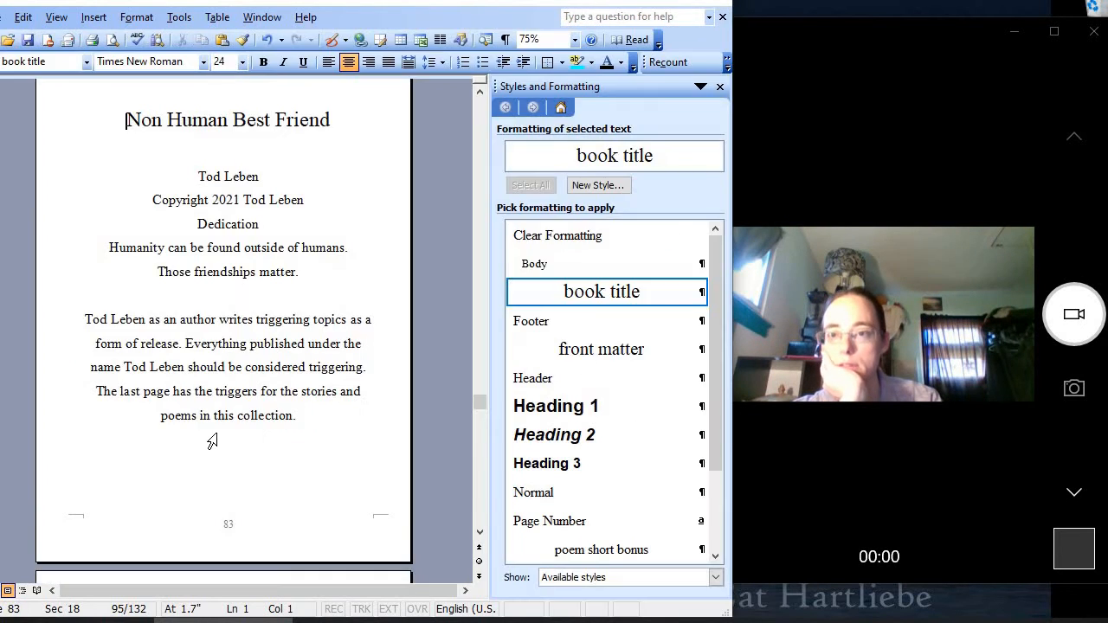
Replace Non Human Best Friend with Autist in the even-page header of the Let it Go section, adjusting the spacing to centre it
scroll(218, 437, "down", 5)
scroll(218, 433, "down", 20)
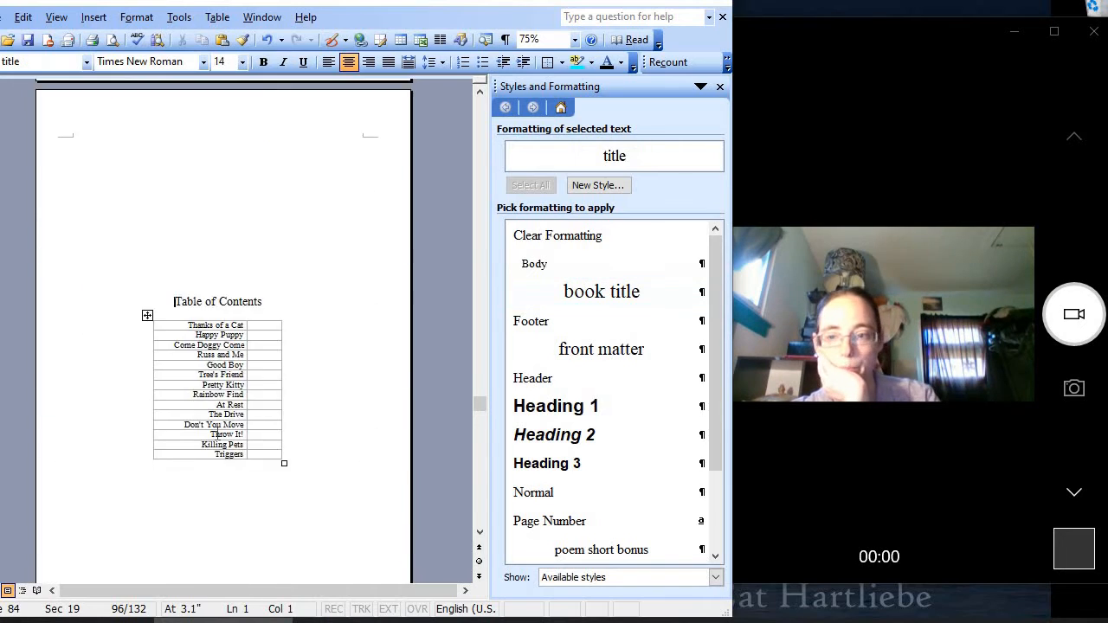
scroll(218, 432, "down", 20)
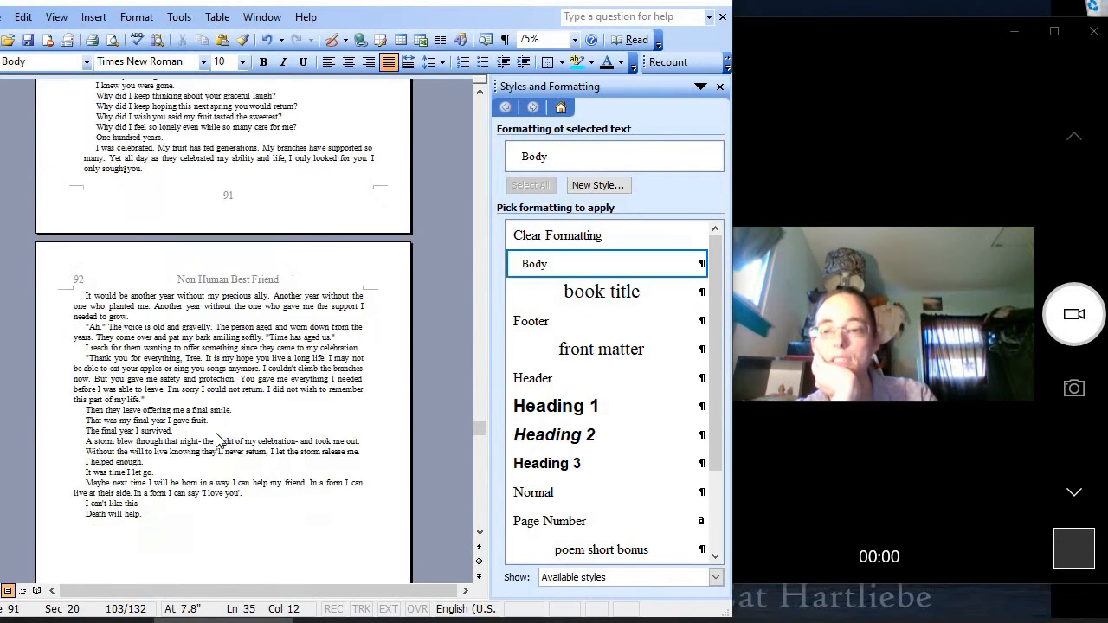
scroll(217, 433, "down", 20)
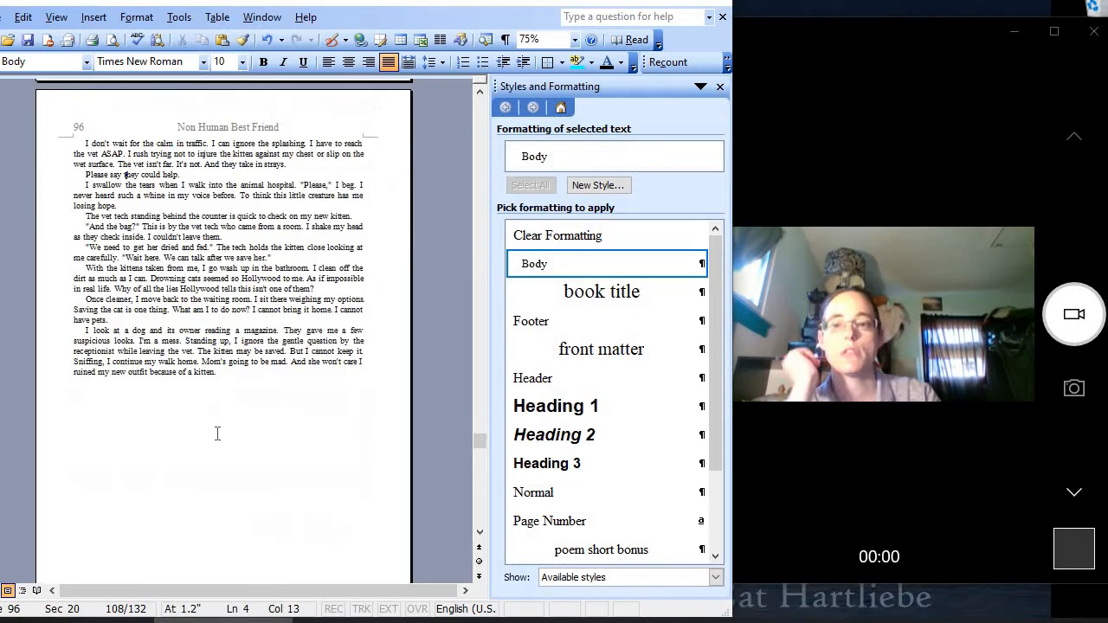
key("ctrl+Page_Down")
key("ctrl+Page_Down")
key("ctrl+Page_Down")
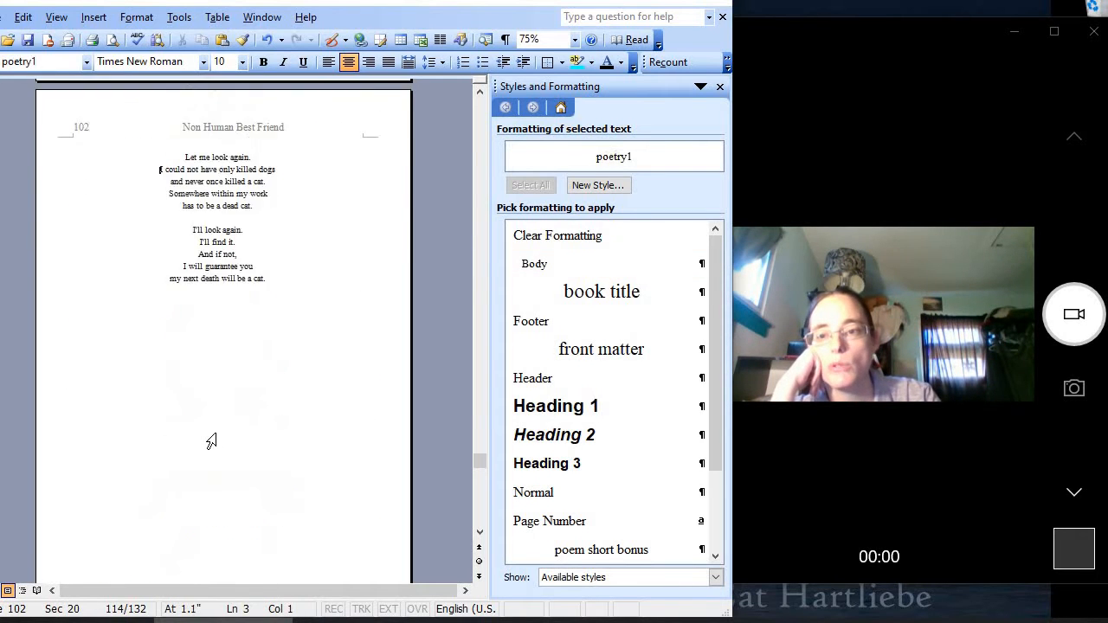
scroll(218, 424, "down", 12)
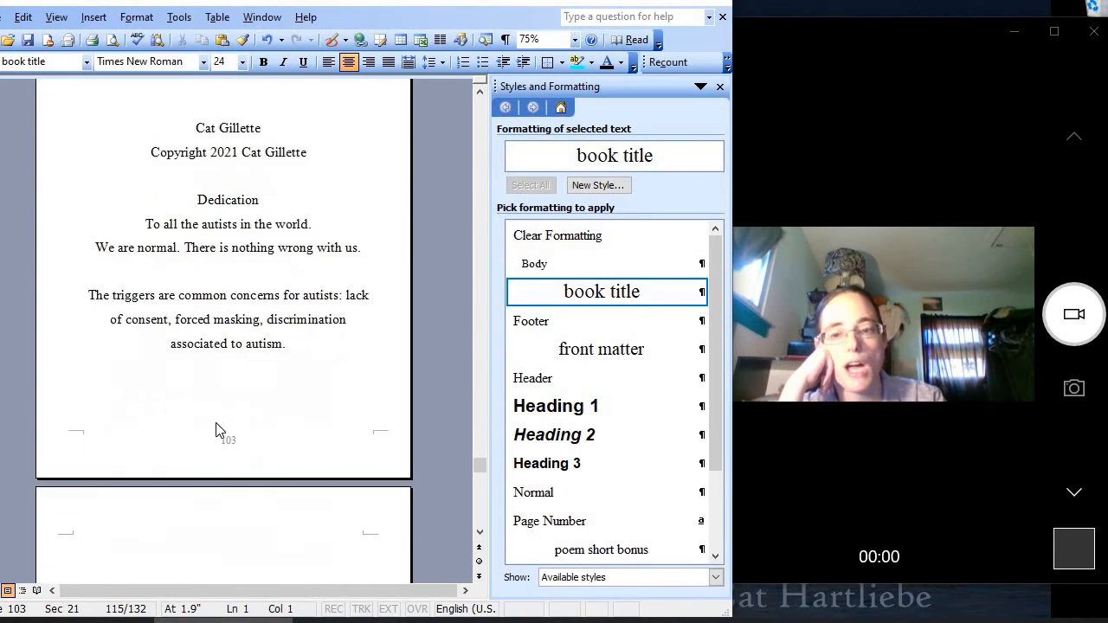
scroll(216, 430, "down", 6)
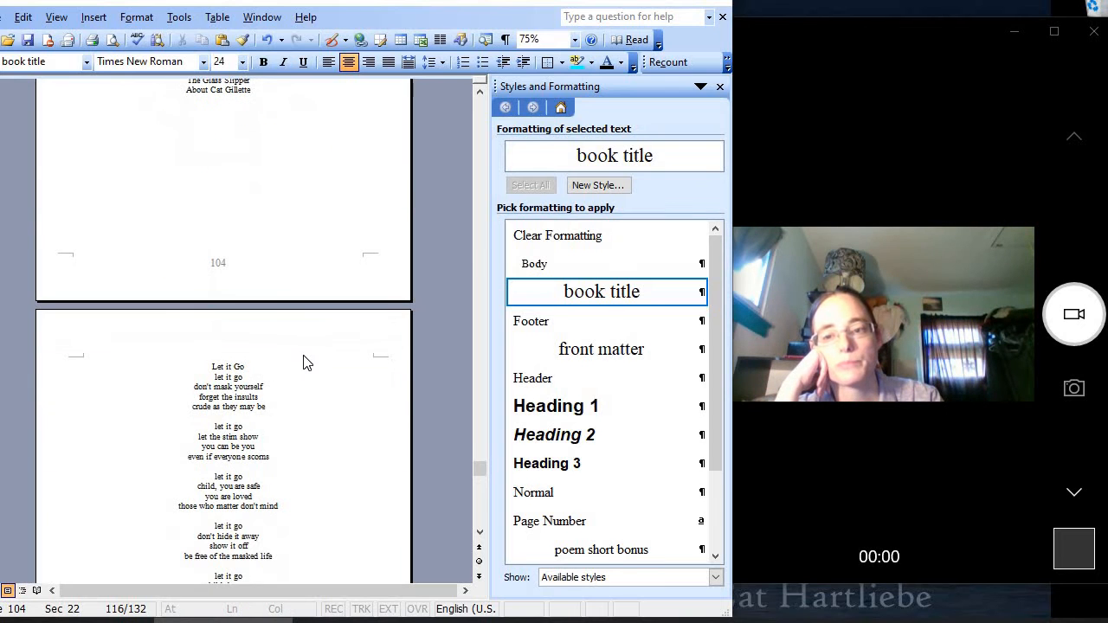
scroll(298, 353, "down", 5)
scroll(290, 334, "up", 4)
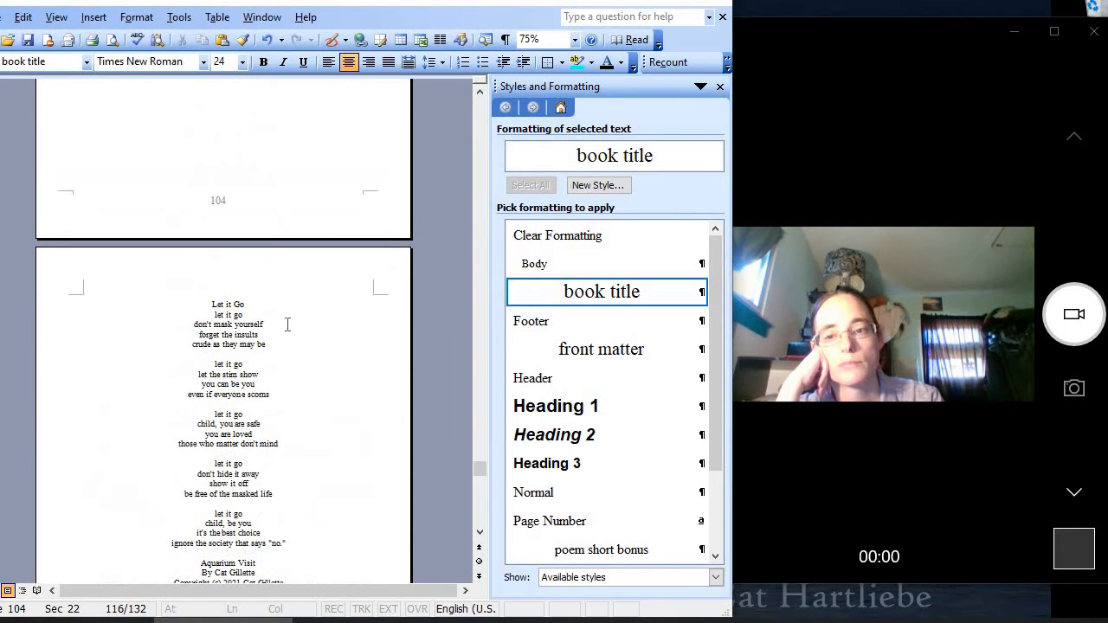
double_click(279, 277)
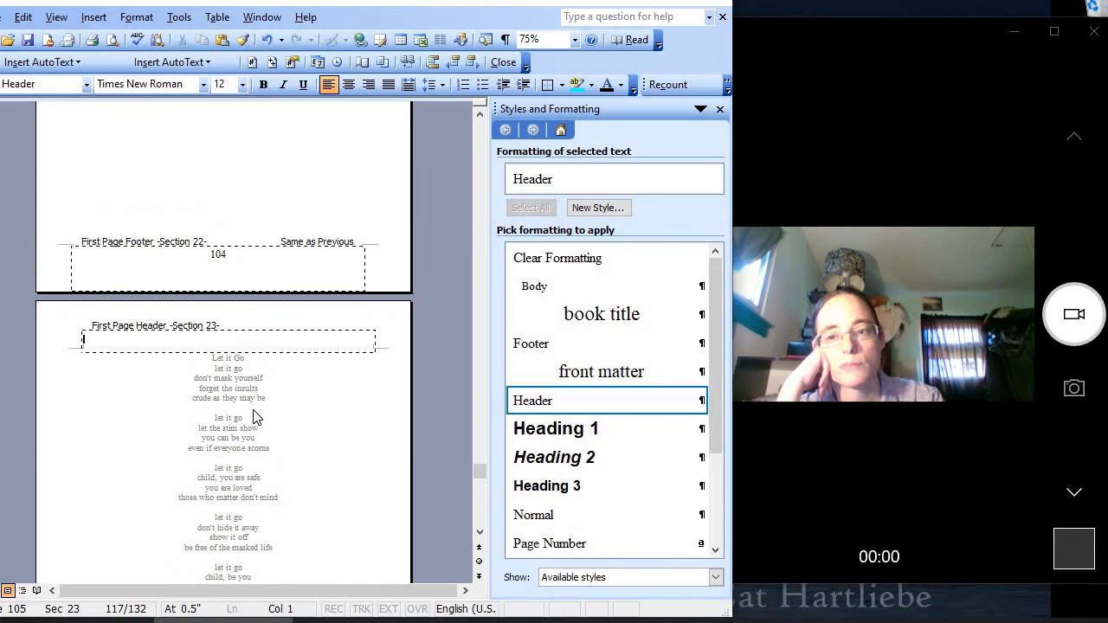
scroll(256, 418, "up", 20)
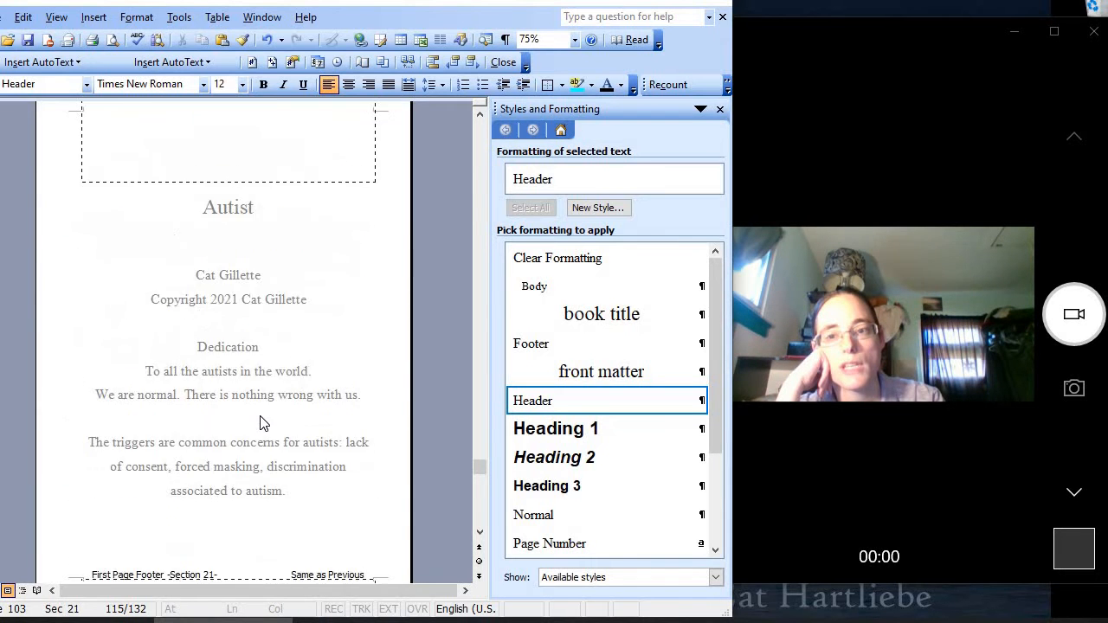
scroll(264, 422, "up", 3)
scroll(265, 422, "down", 18)
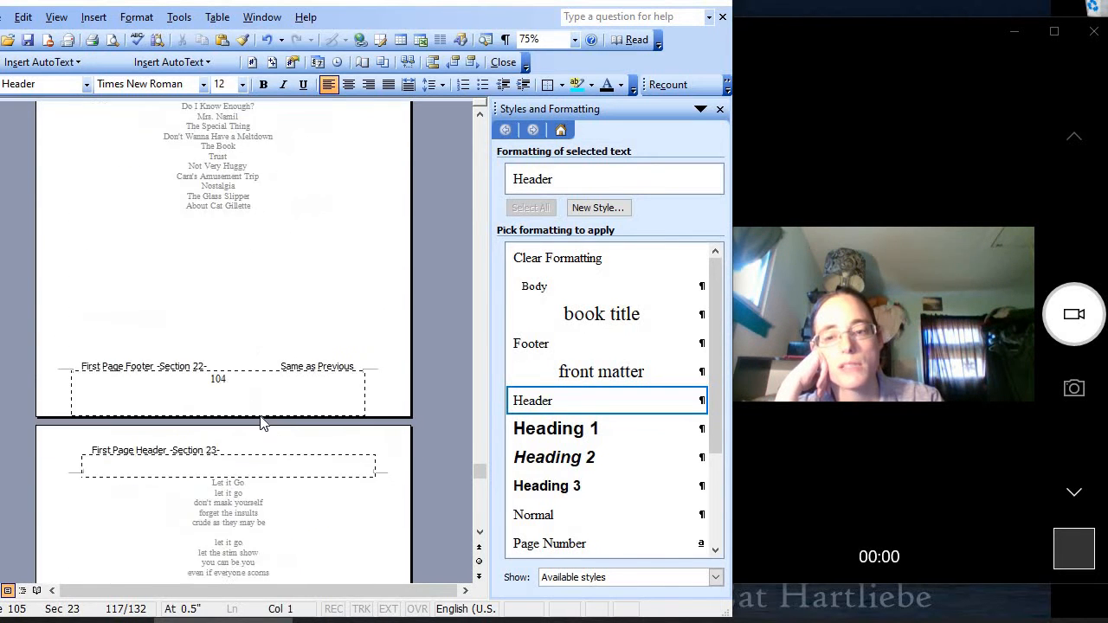
scroll(263, 421, "down", 10)
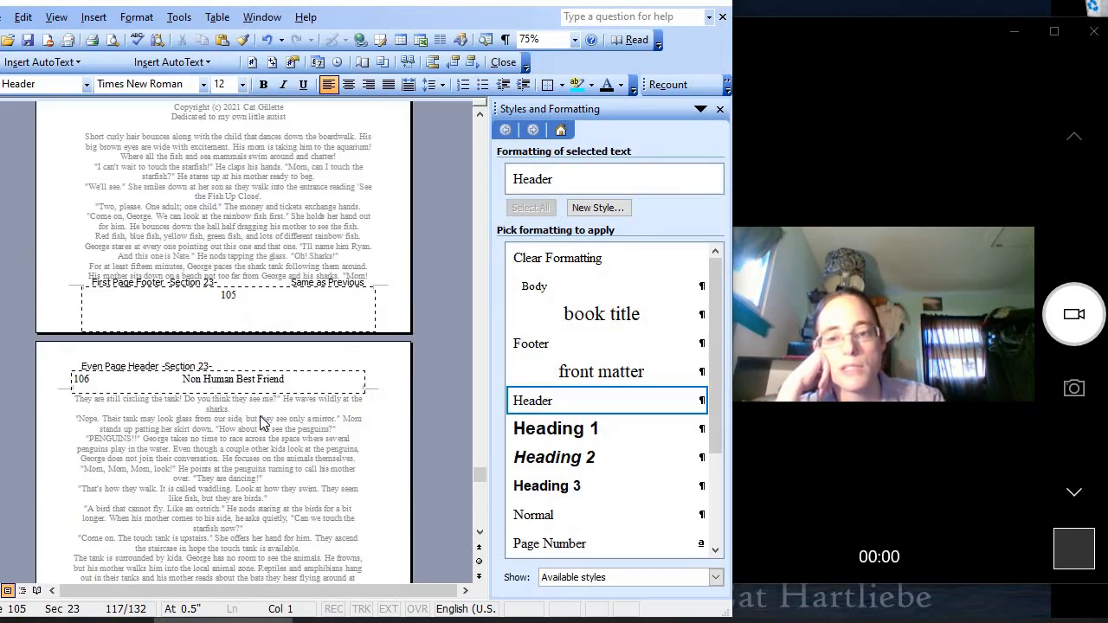
scroll(262, 422, "down", 8)
scroll(263, 422, "up", 4)
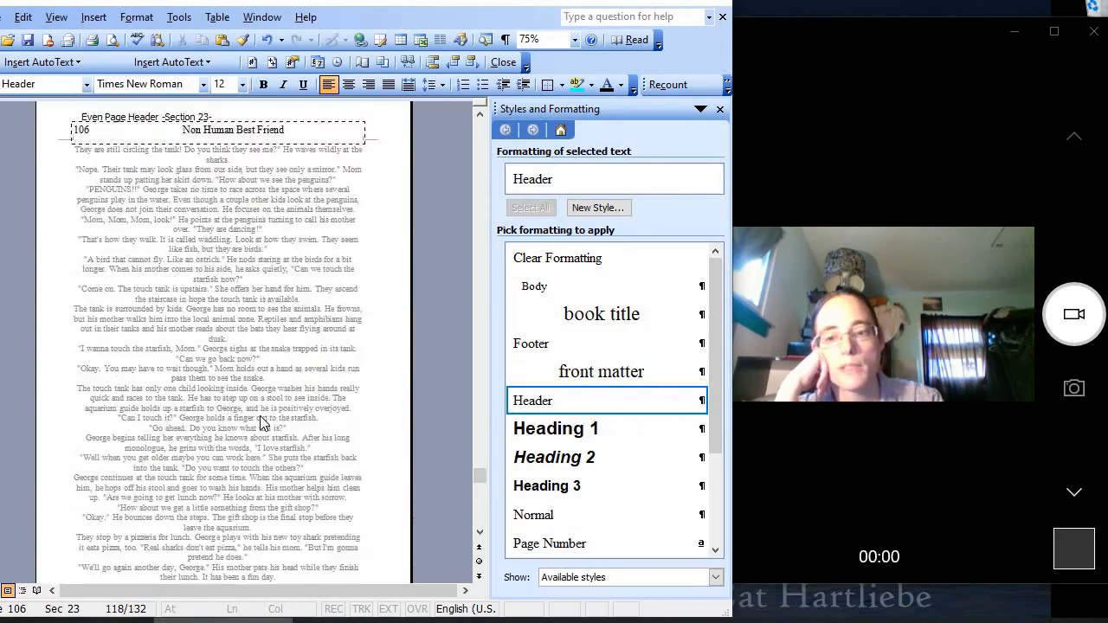
scroll(263, 421, "up", 10)
scroll(263, 423, "down", 15)
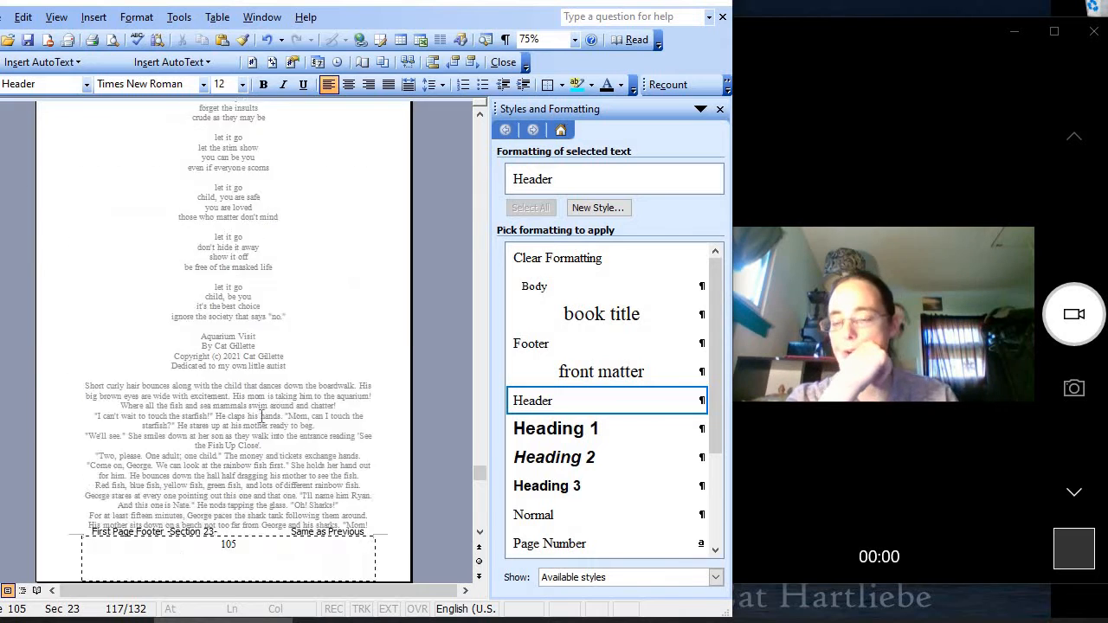
left_click_drag(282, 314, 182, 317)
key("Delete")
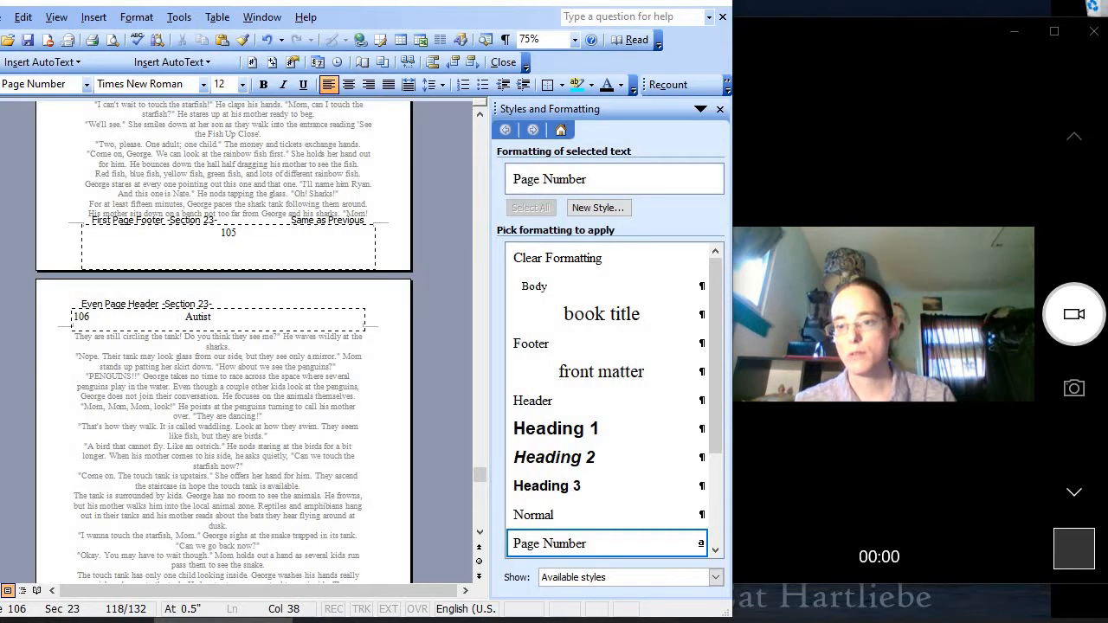
key("BackSpace")
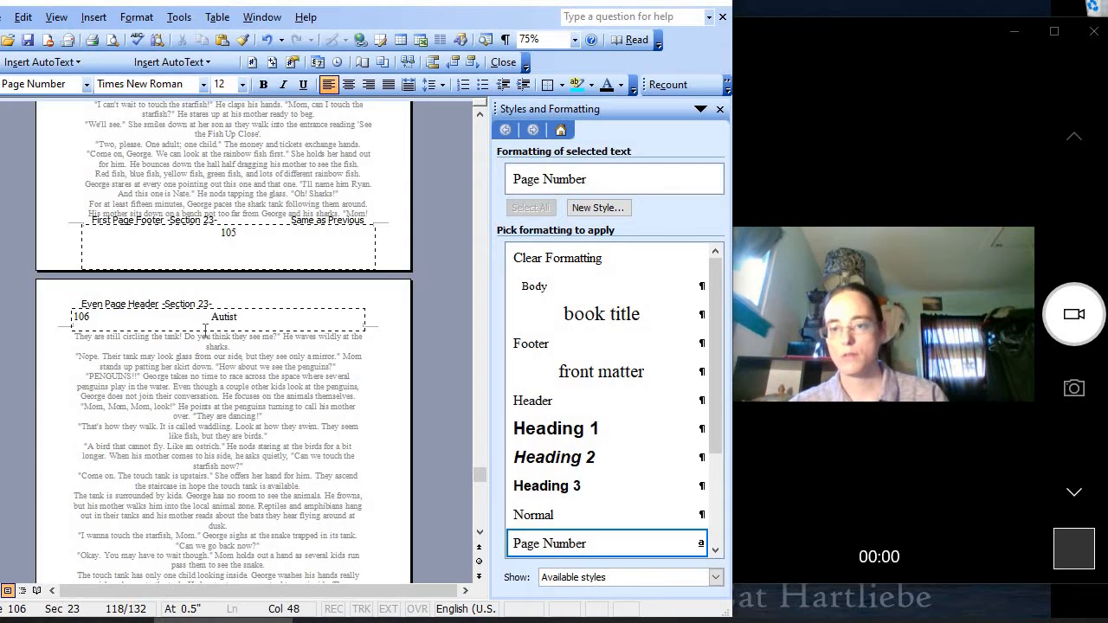
key("BackSpace")
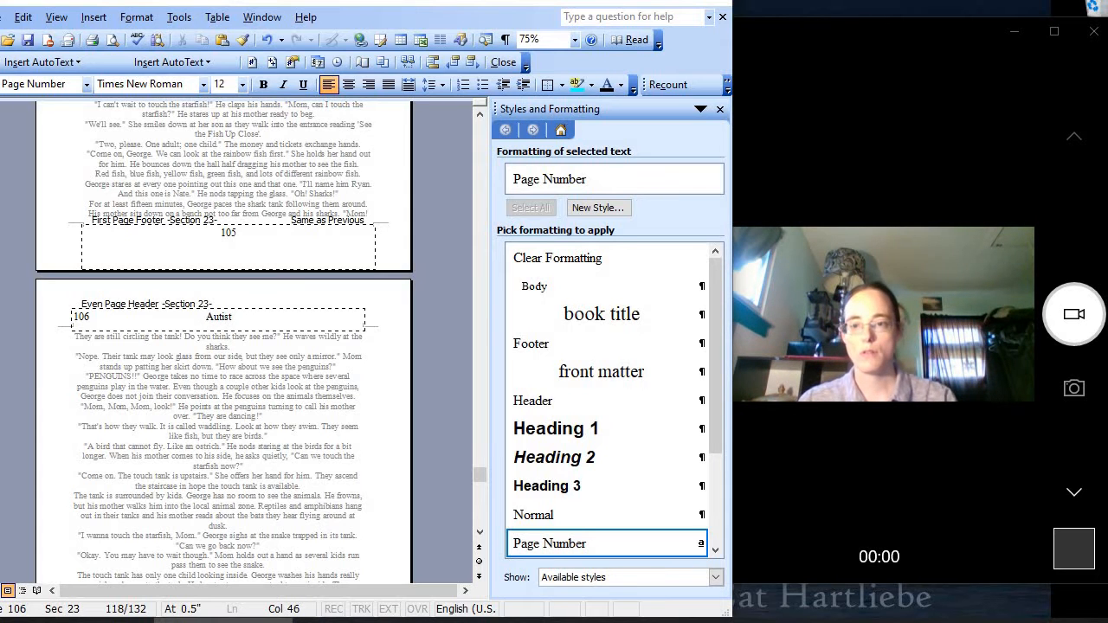
scroll(208, 389, "down", 8)
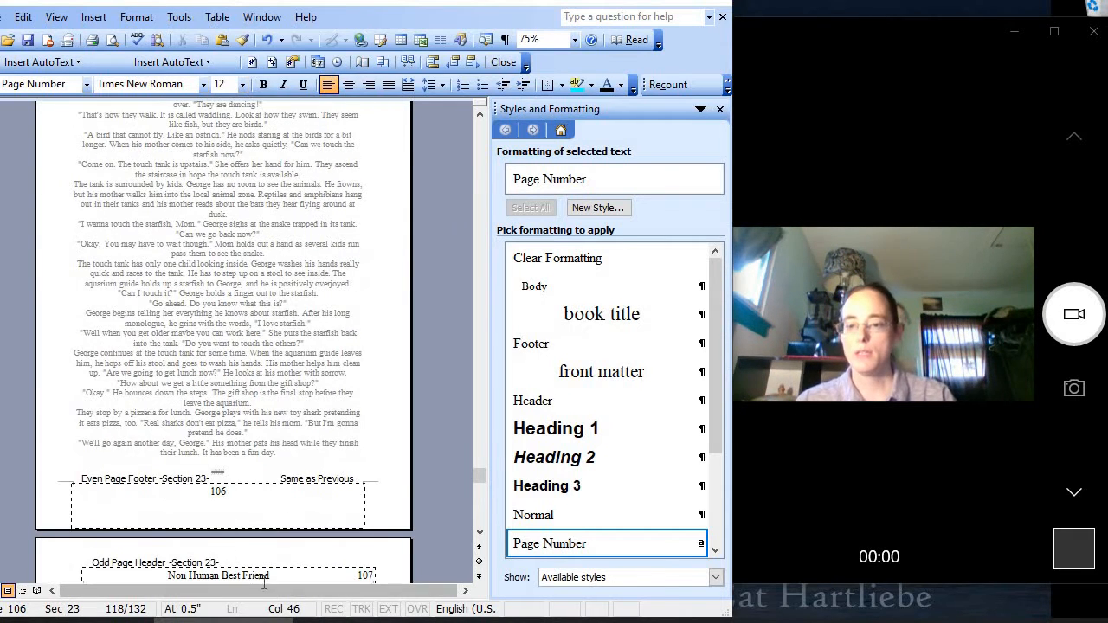
Replace Non Human Best Friend with Autist in the odd-page header of Section 23, adding spaces before the page number to centre the title
left_click_drag(266, 578, 169, 578)
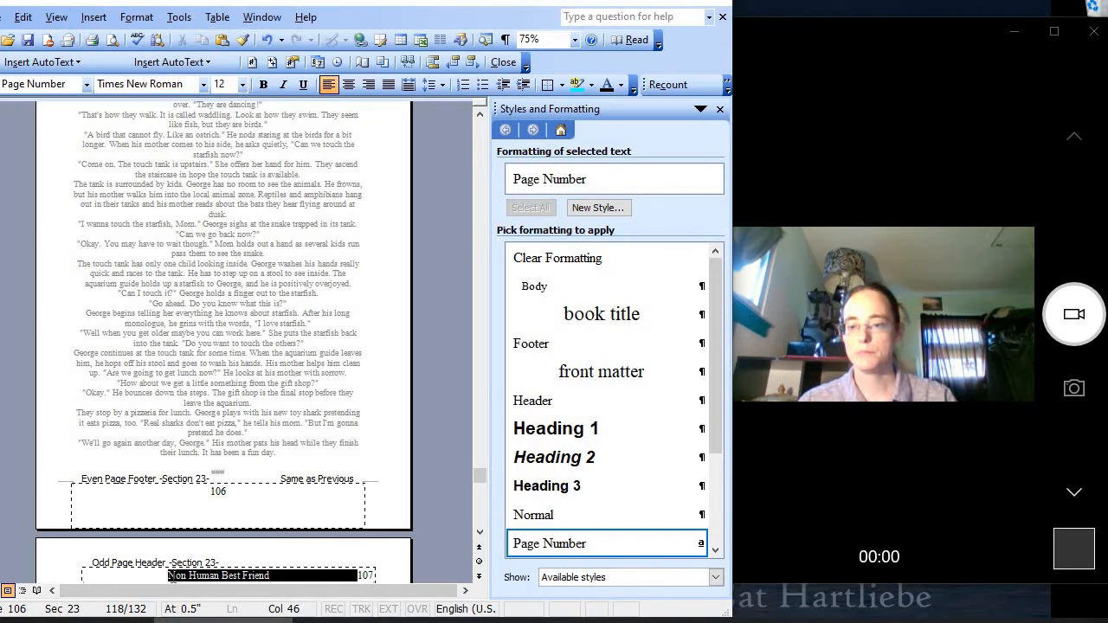
left_click(172, 578)
key("Delete")
key("Delete")
key("Delete")
key("Delete")
key("Delete")
key("Delete")
key("Delete")
key("Delete")
key("Delete")
key("Delete")
key("Delete")
key("Delete")
key("Delete")
key("Delete")
key("Delete")
key("Delete")
key("Delete")
key("Delete")
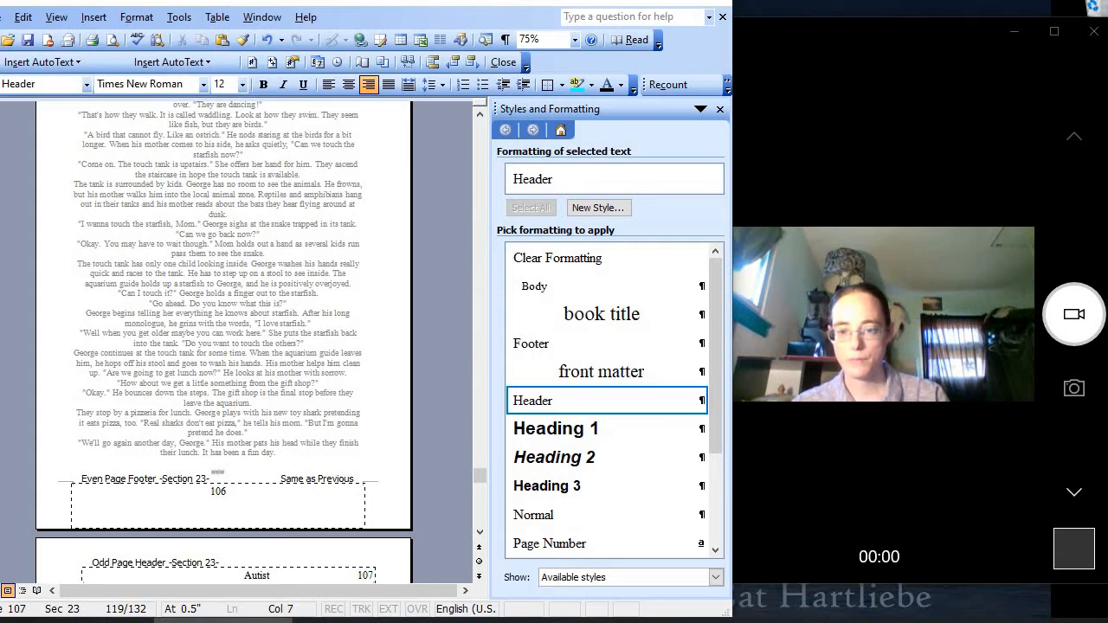
type("c Best Frie")
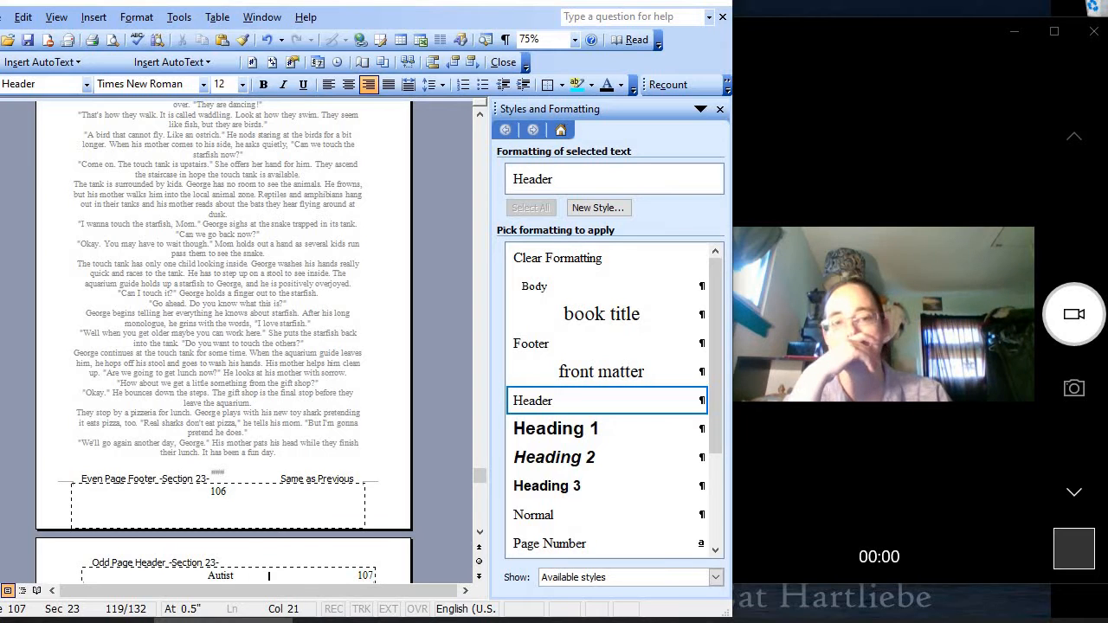
Fill the empty first-page header above Let it Go with a right-aligned Autist and page number, spacing them so the title is centred
scroll(223, 346, "up", 9)
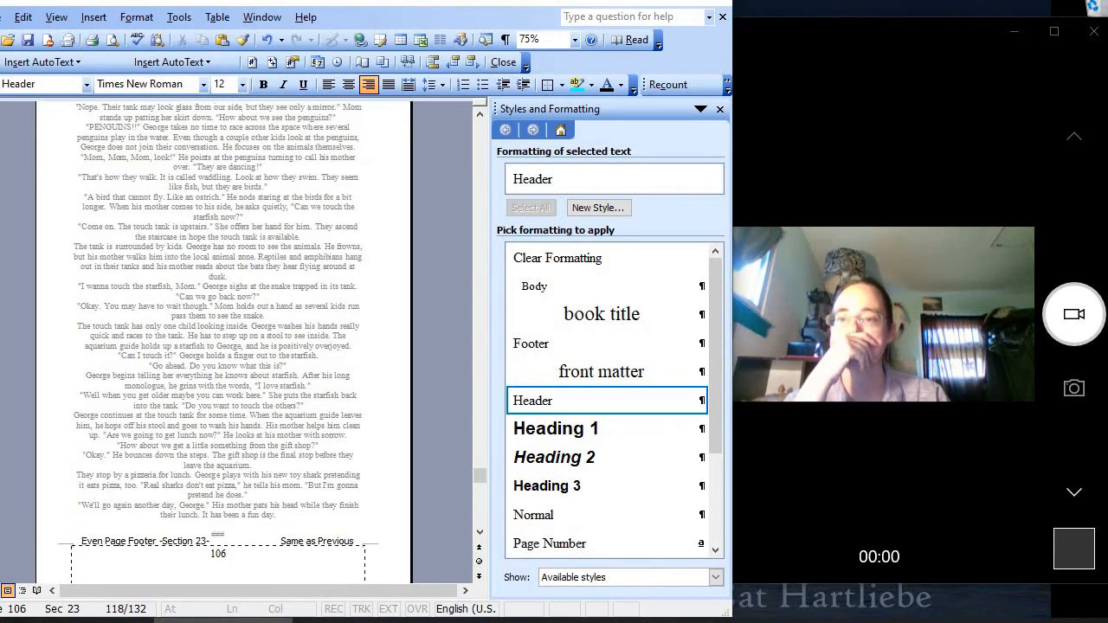
scroll(223, 346, "up", 3)
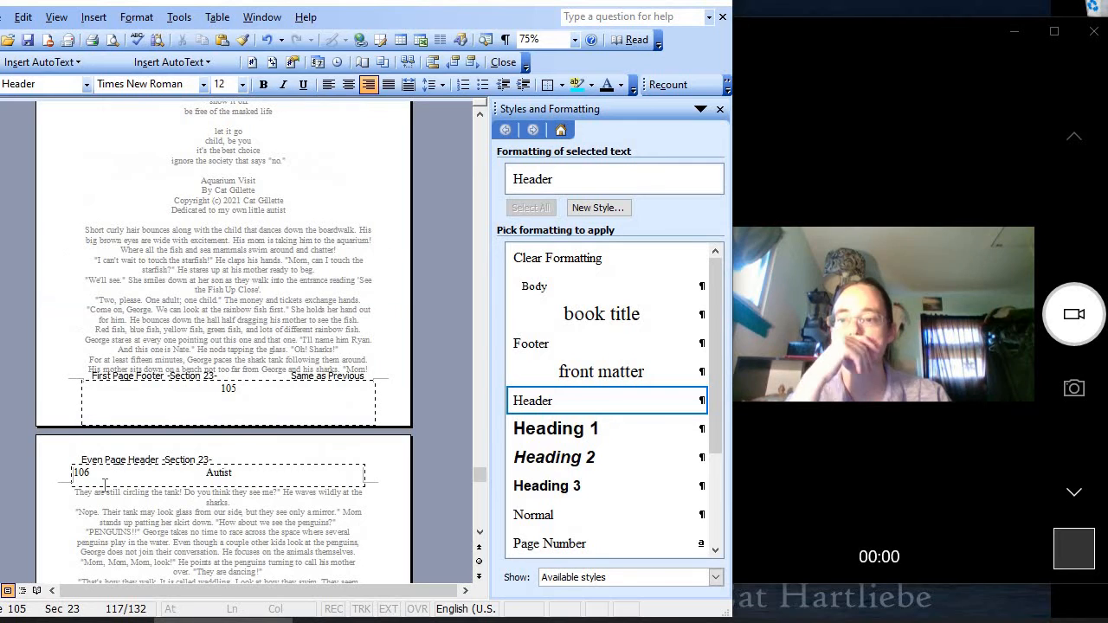
scroll(209, 330, "up", 6)
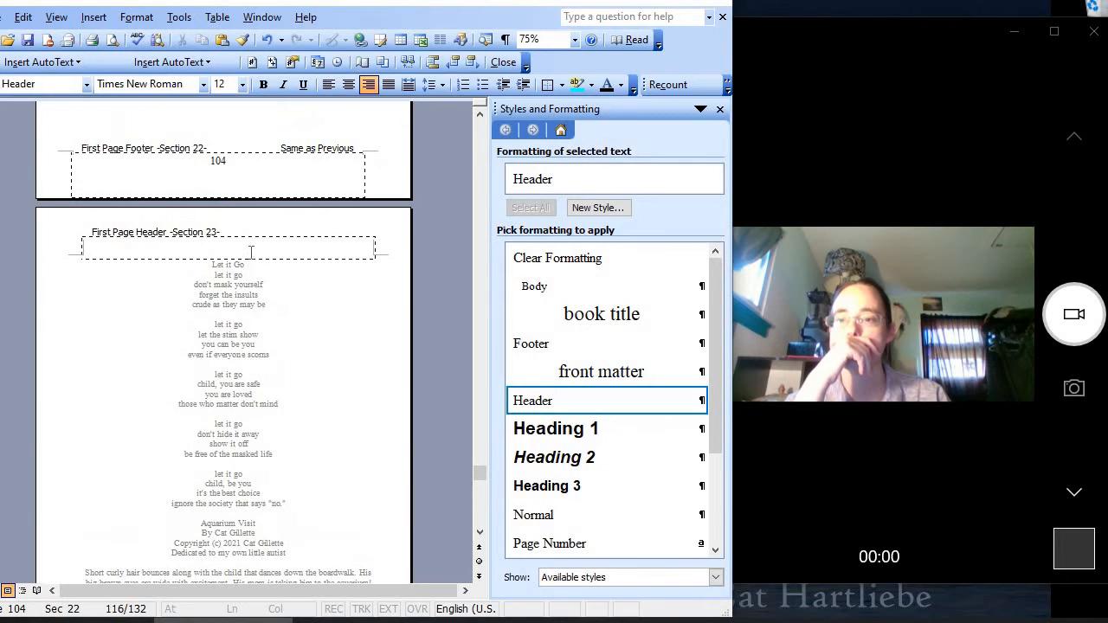
left_click(251, 251)
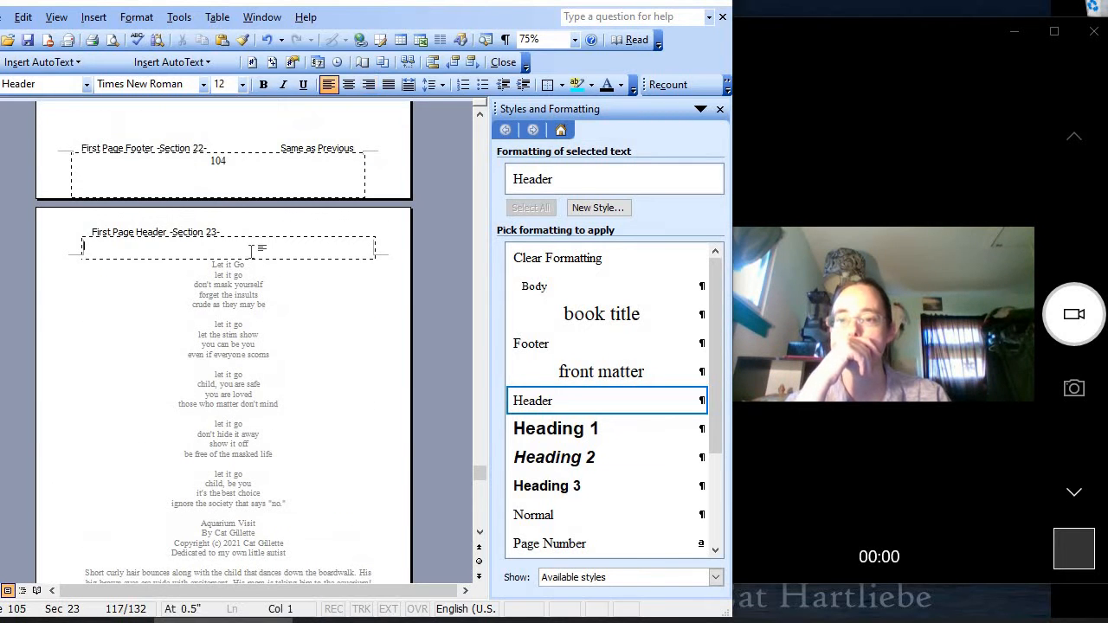
left_click(368, 86)
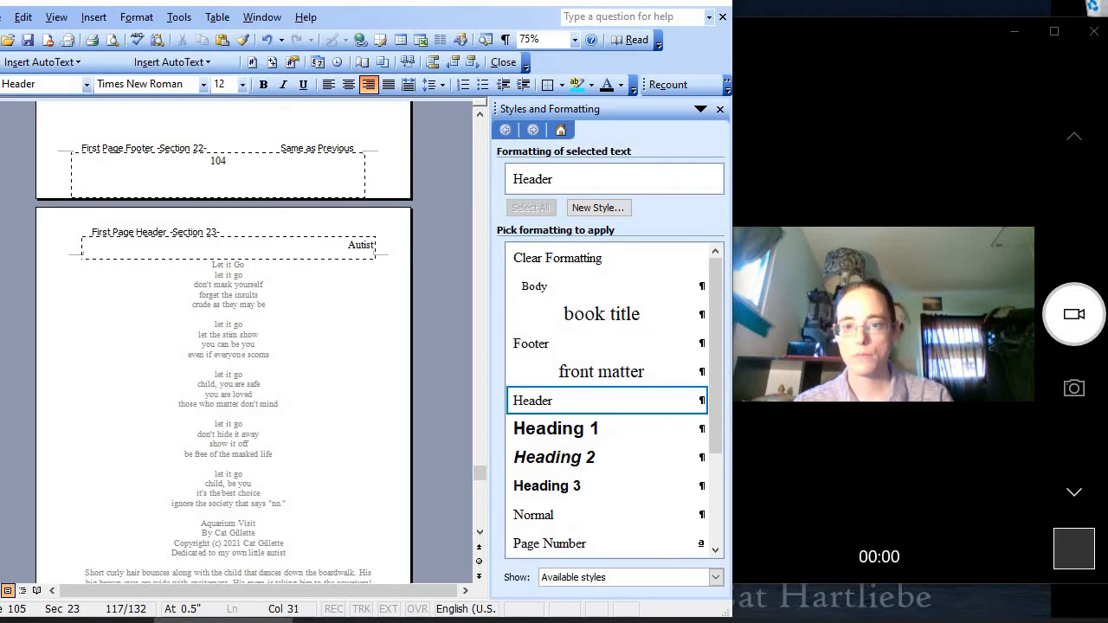
left_click(252, 62)
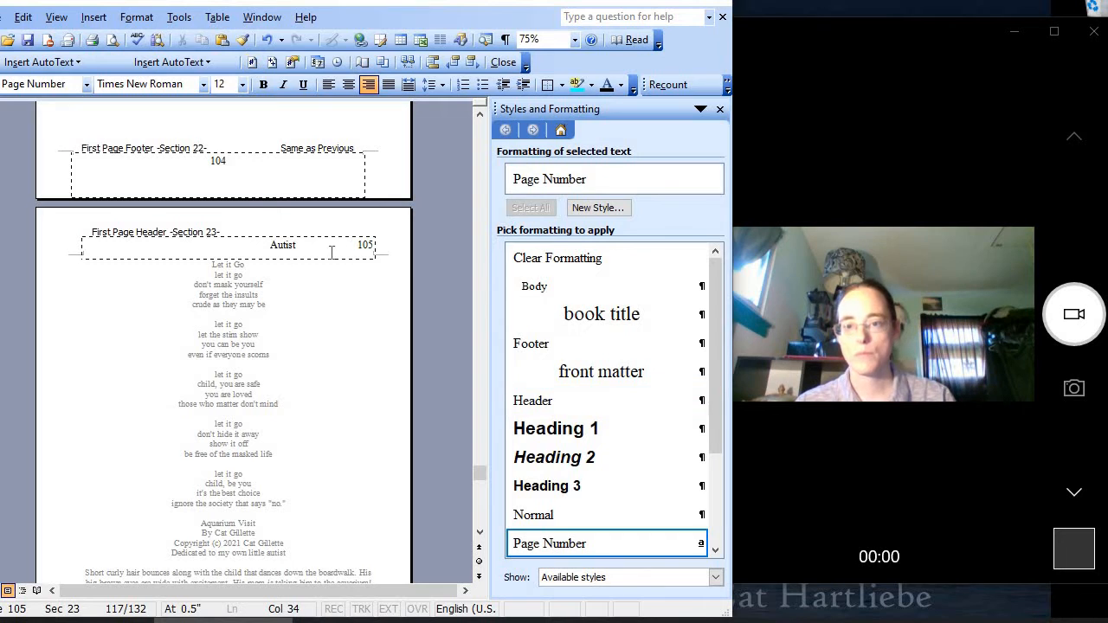
left_click(330, 251)
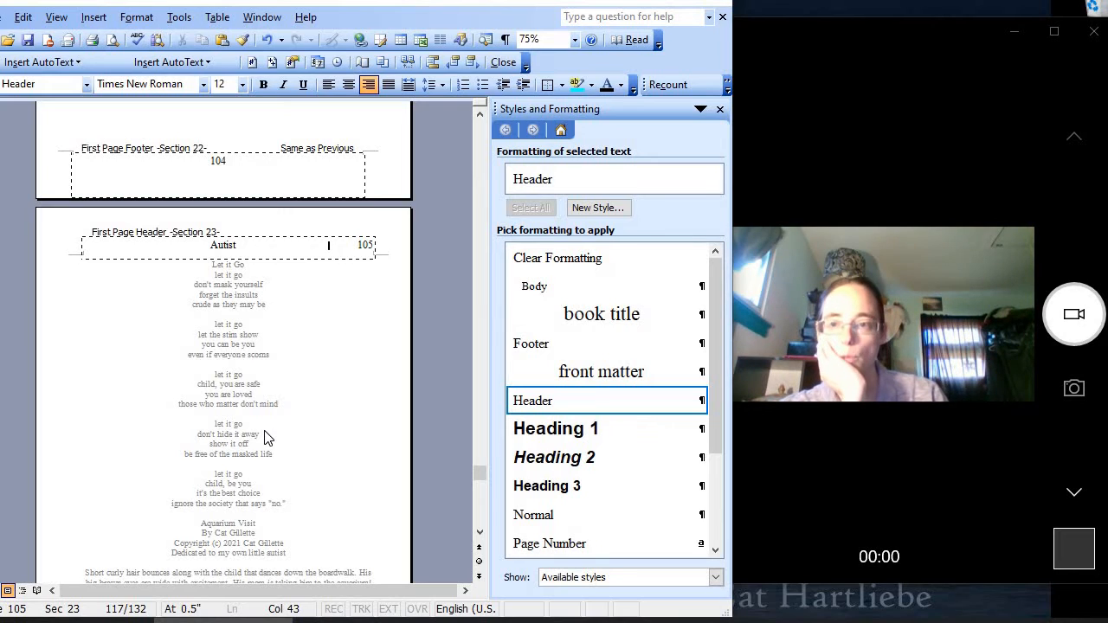
Review the headers and page numbers from the Let it Go page through the rest of Autist to the About the Authors page
scroll(264, 437, "down", 20)
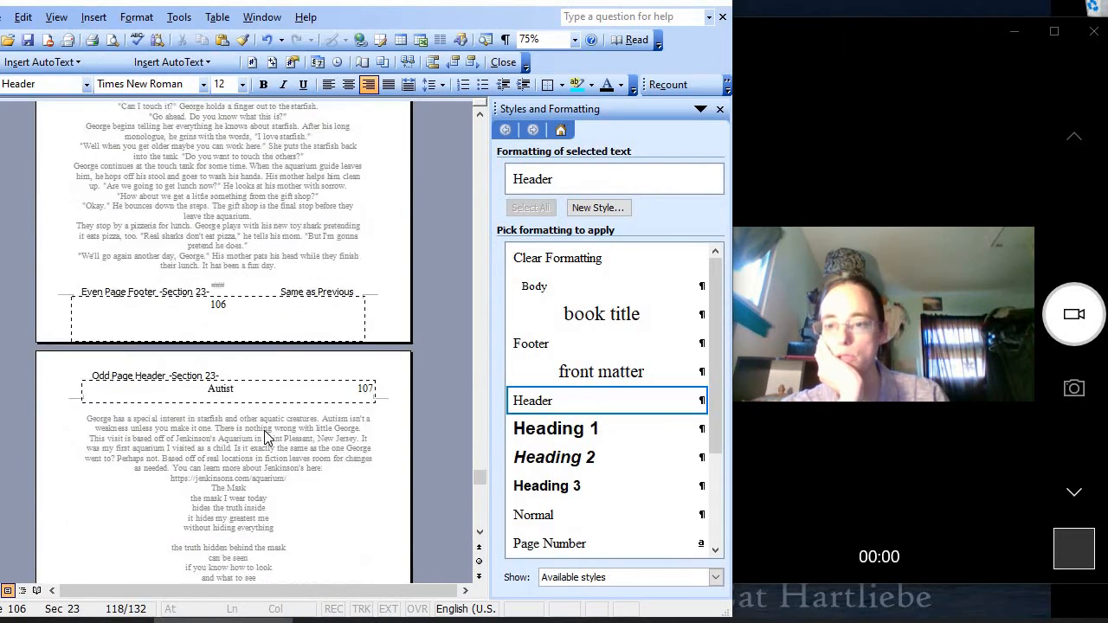
scroll(264, 433, "down", 10)
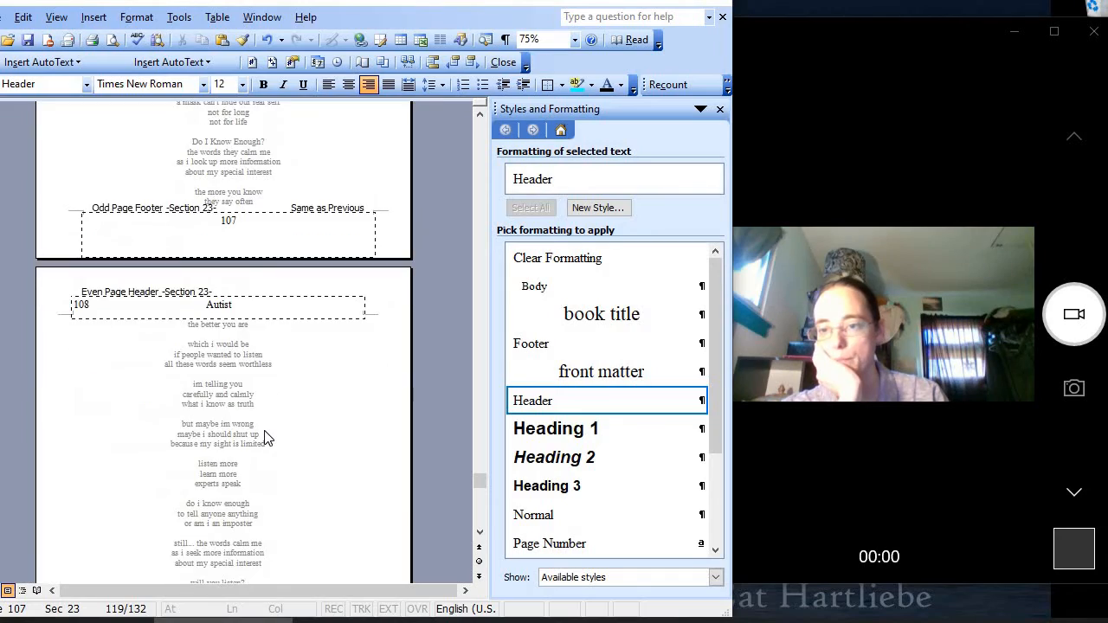
scroll(264, 437, "down", 10)
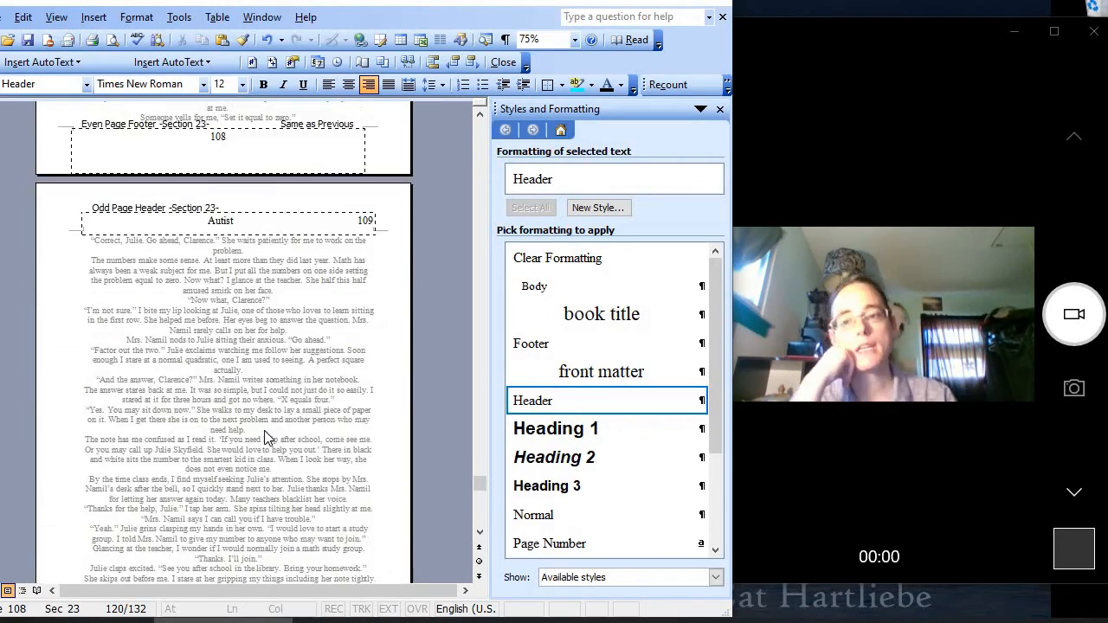
scroll(264, 431, "down", 15)
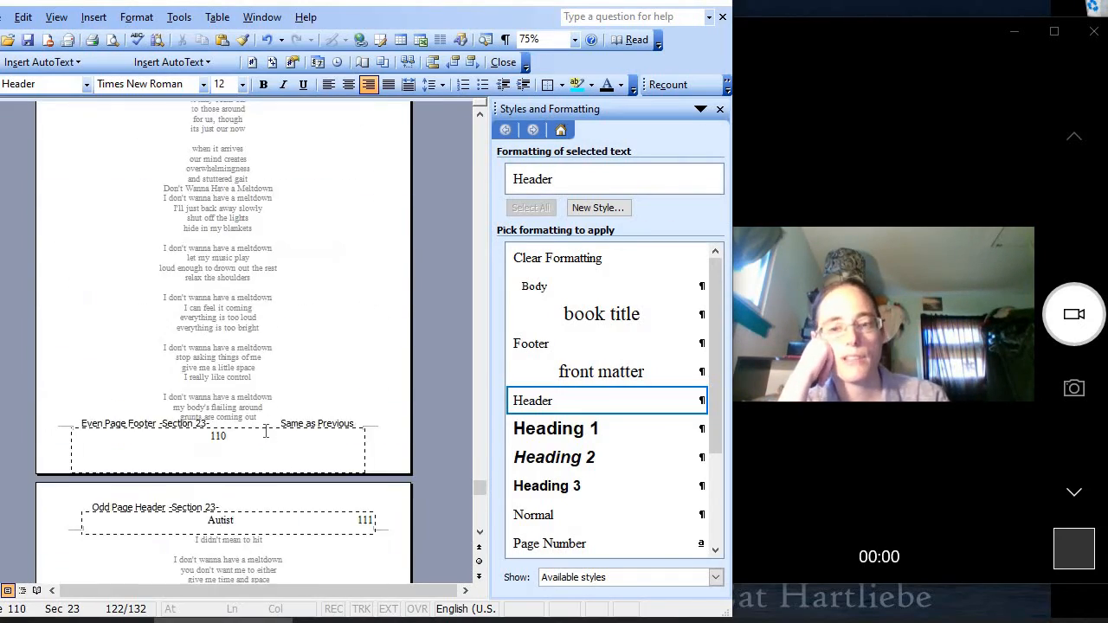
scroll(266, 433, "down", 10)
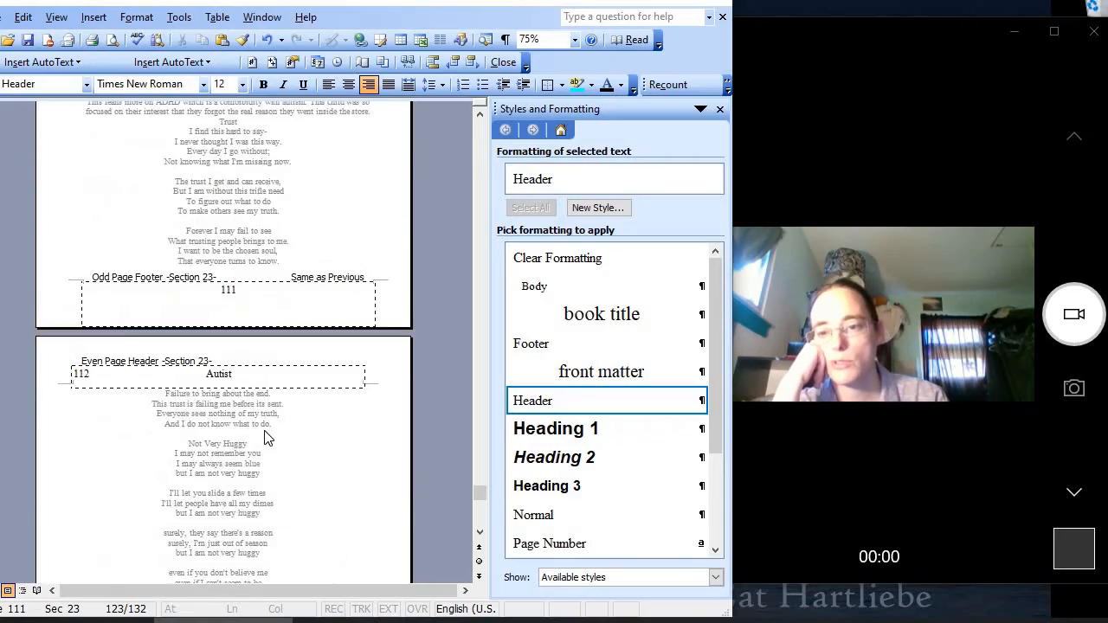
scroll(264, 437, "down", 12)
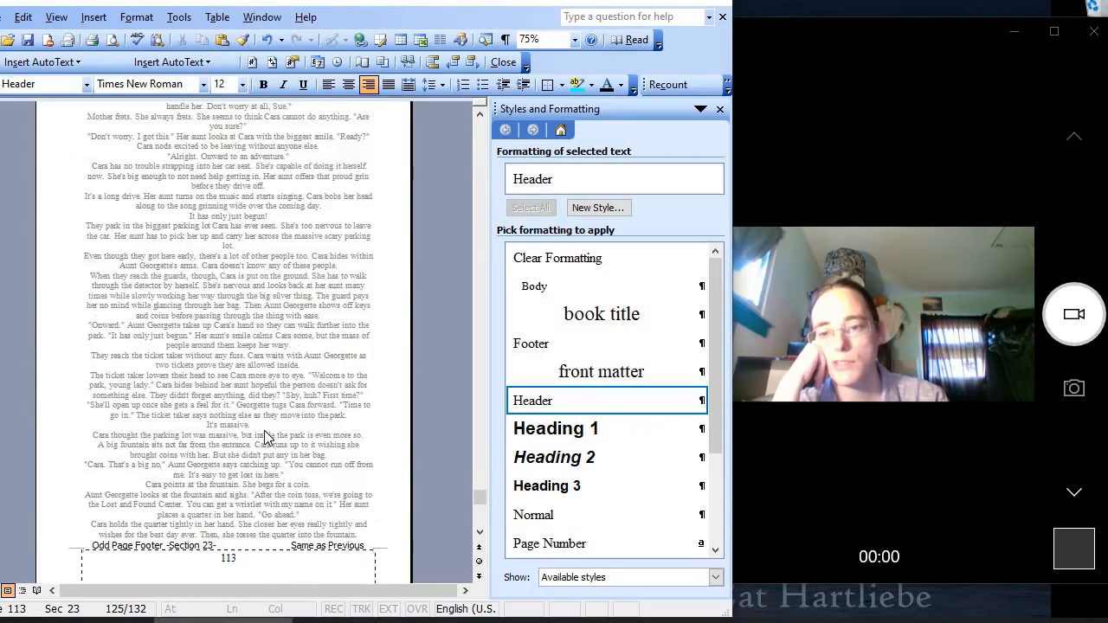
scroll(264, 437, "down", 12)
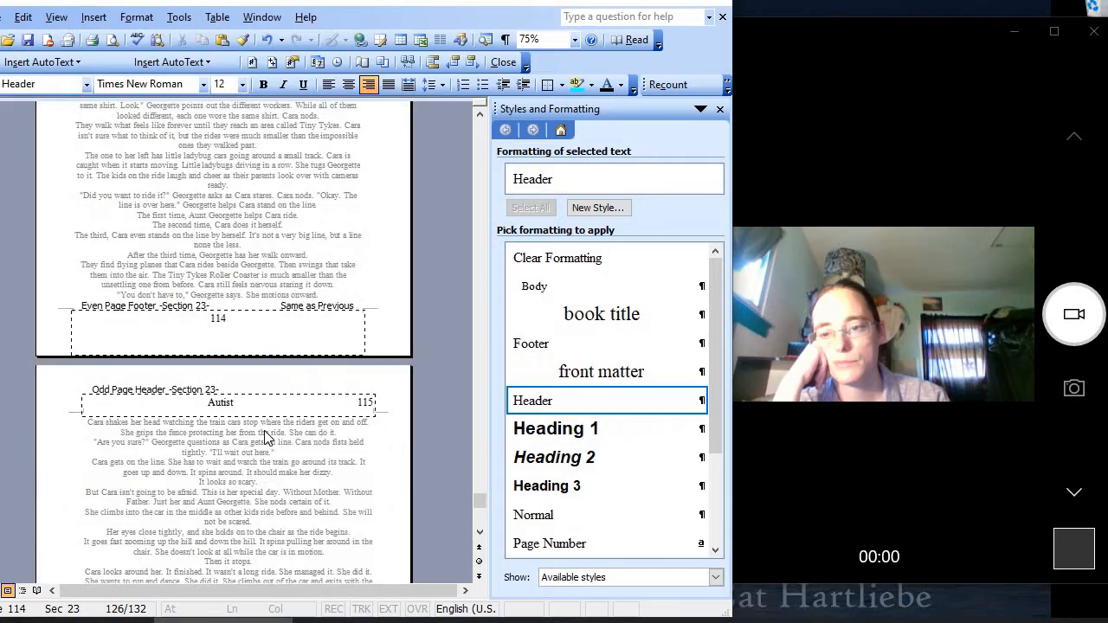
scroll(265, 437, "down", 12)
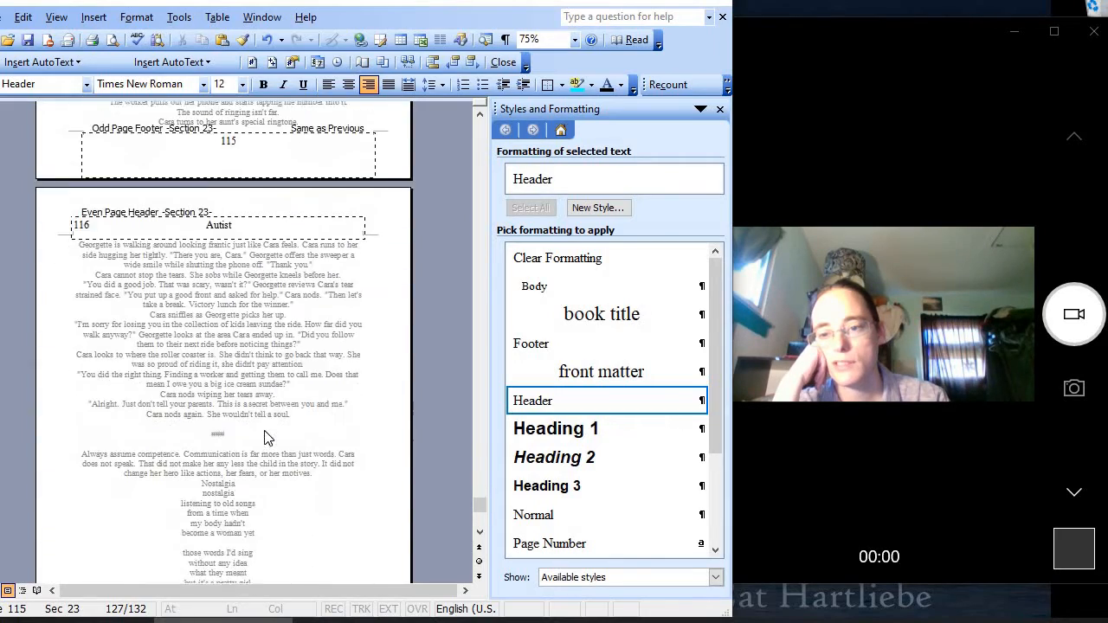
scroll(266, 437, "down", 12)
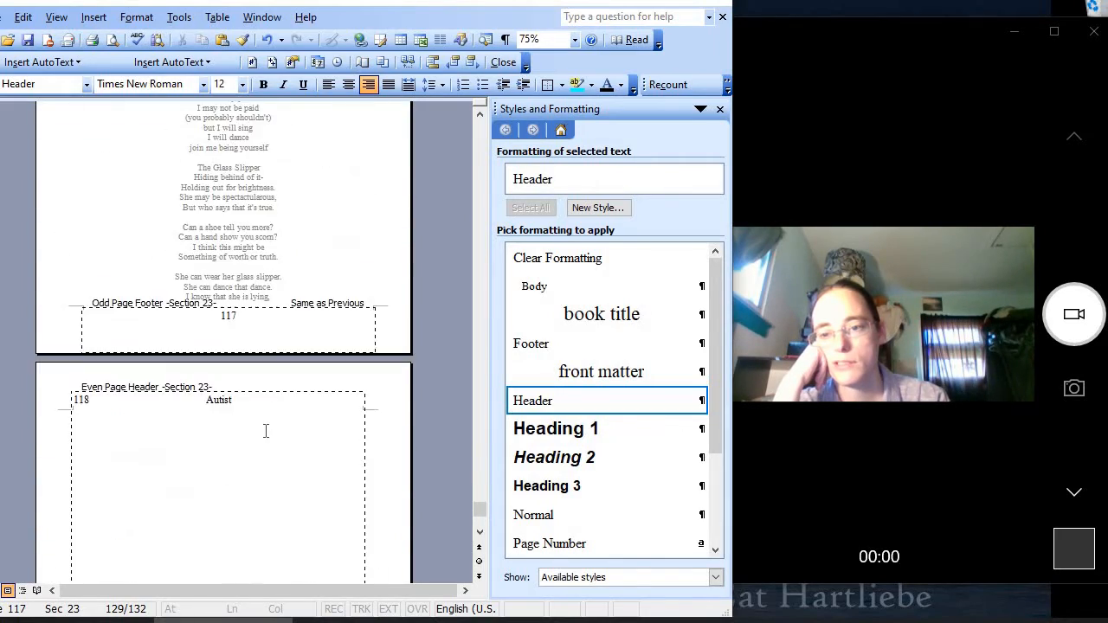
scroll(266, 431, "down", 3)
scroll(266, 431, "down", 10)
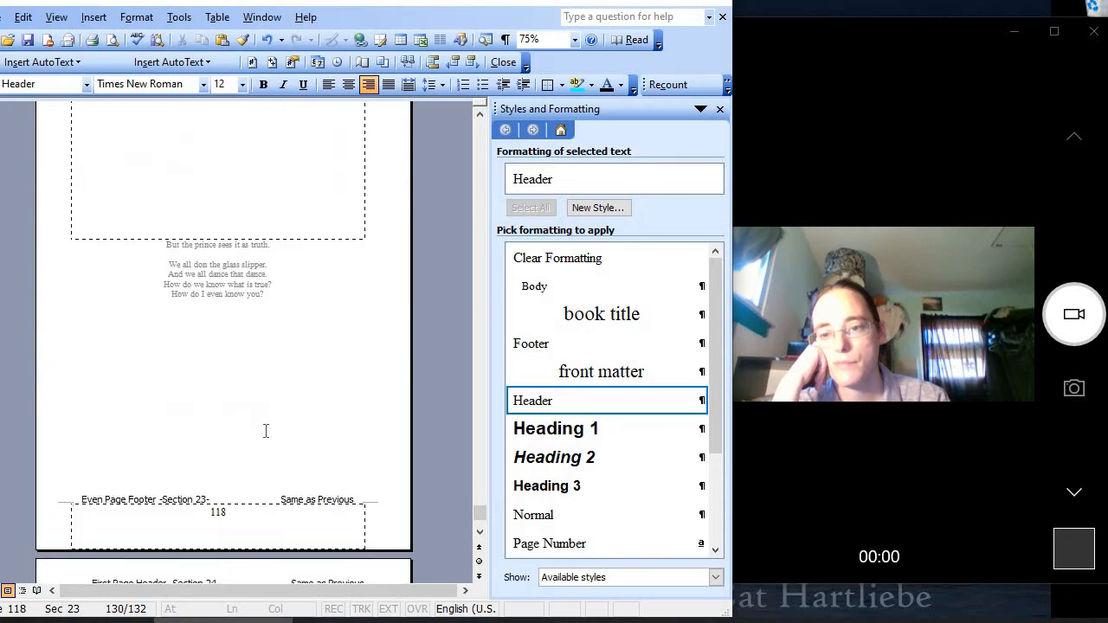
scroll(265, 437, "down", 1)
scroll(265, 433, "up", 6)
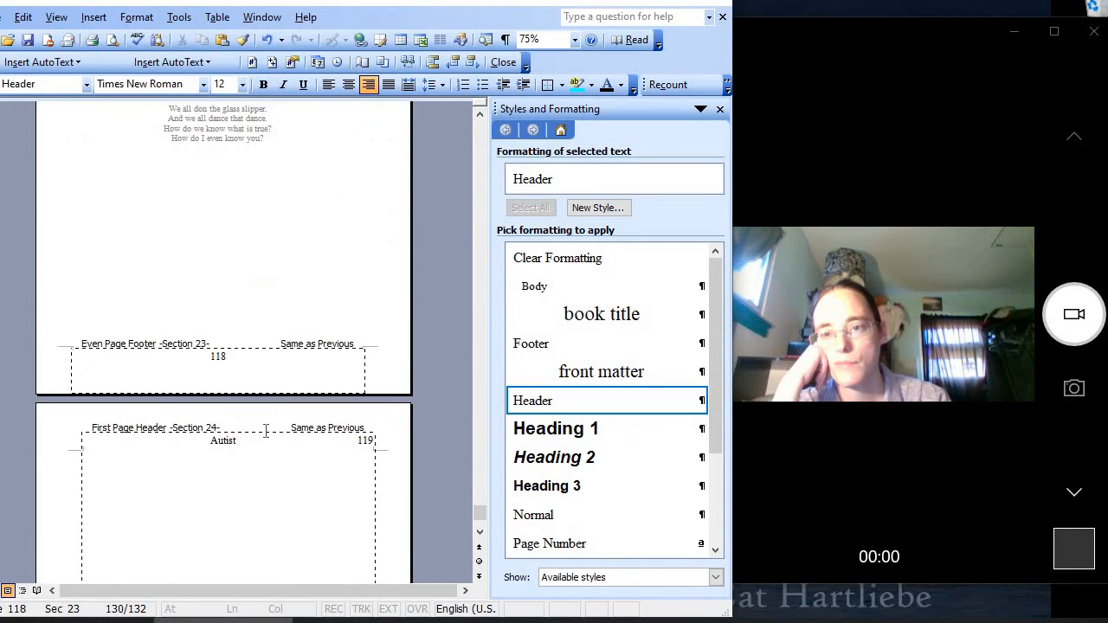
scroll(266, 438, "up", 3)
scroll(266, 438, "down", 9)
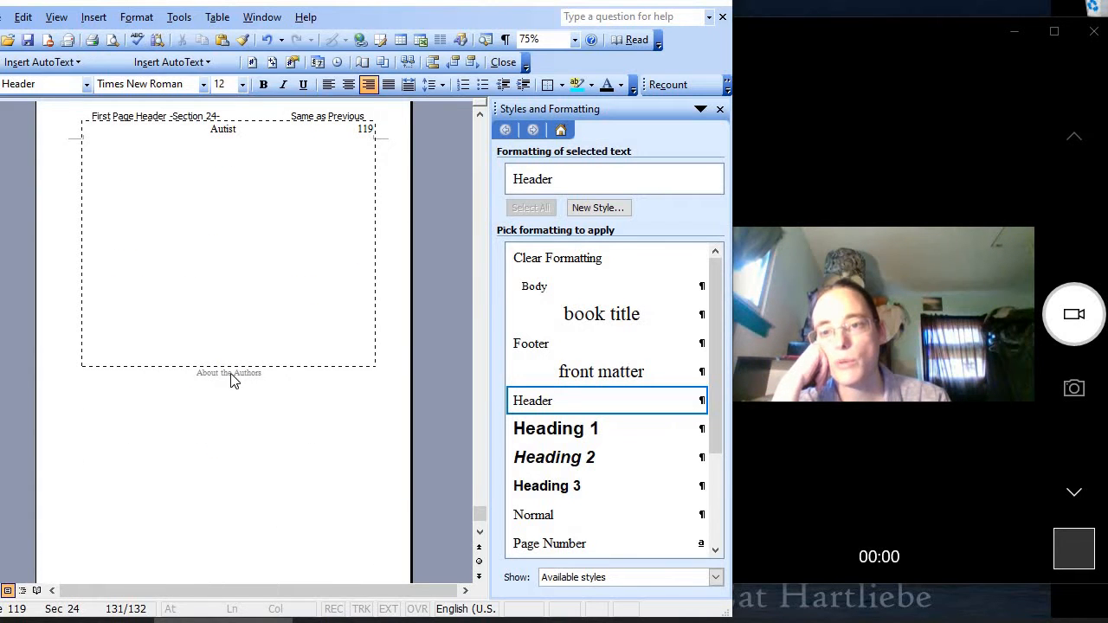
Unlink the section 24 first page header from the previous section and delete its title and page number
scroll(263, 348, "up", 5)
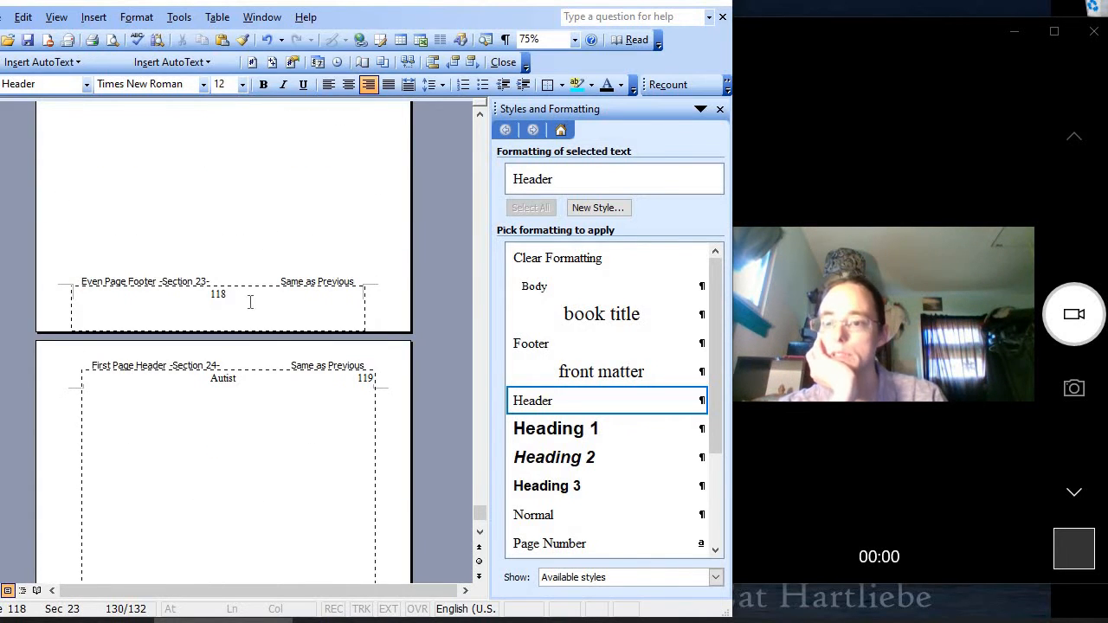
left_click(409, 61)
key("ctrl+a")
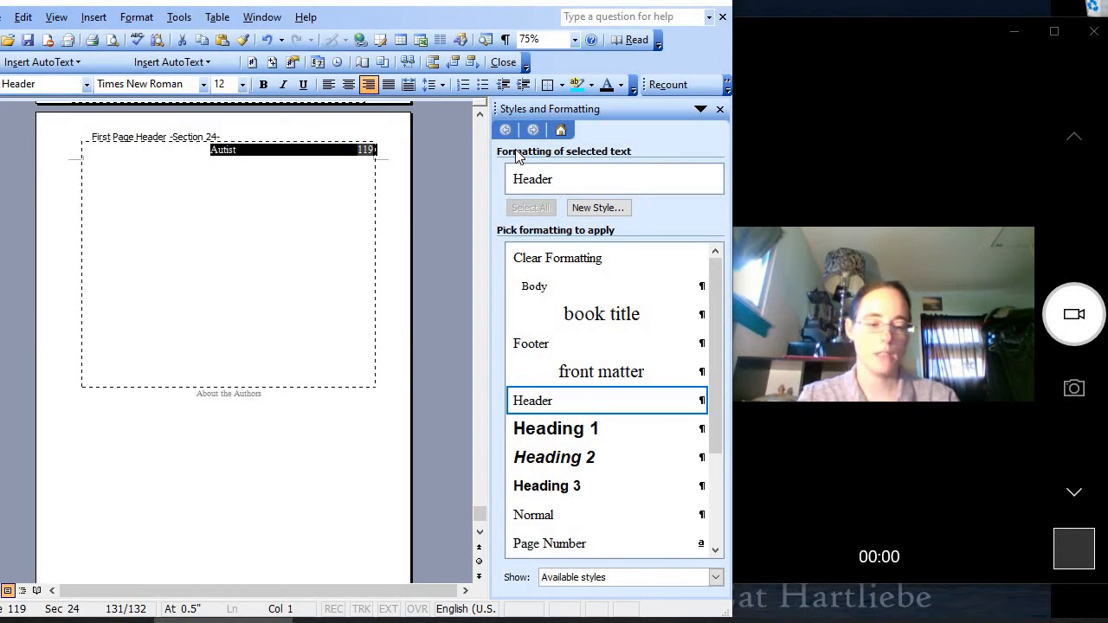
key("Delete")
scroll(391, 307, "down", 1)
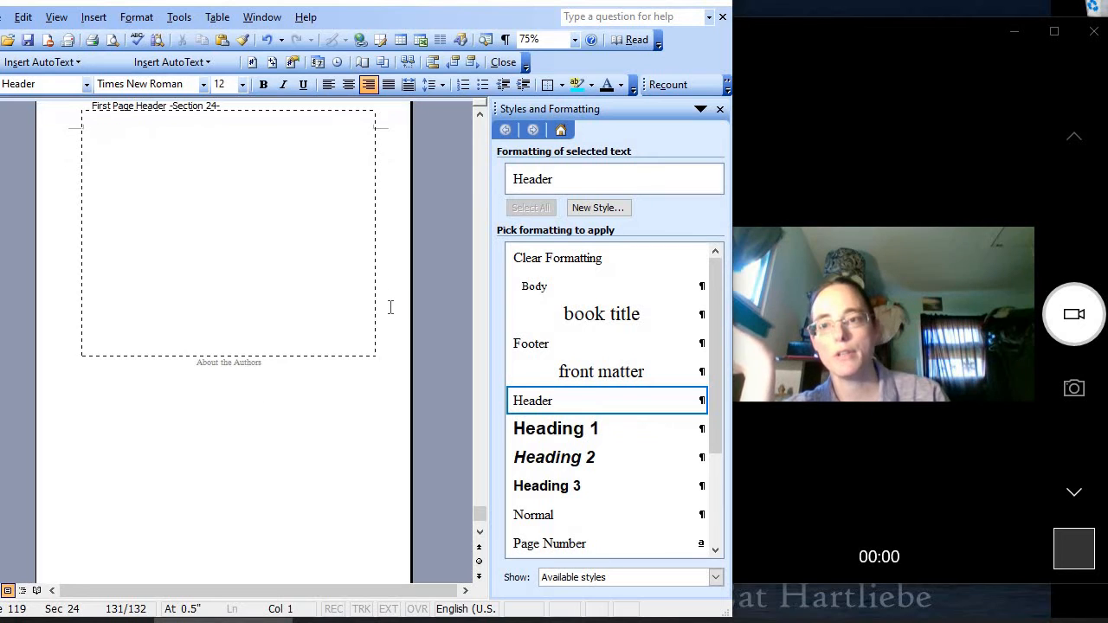
Unlink the section 25 first page header from the previous section and return to editing the body text
scroll(389, 311, "down", 9)
left_click(250, 340)
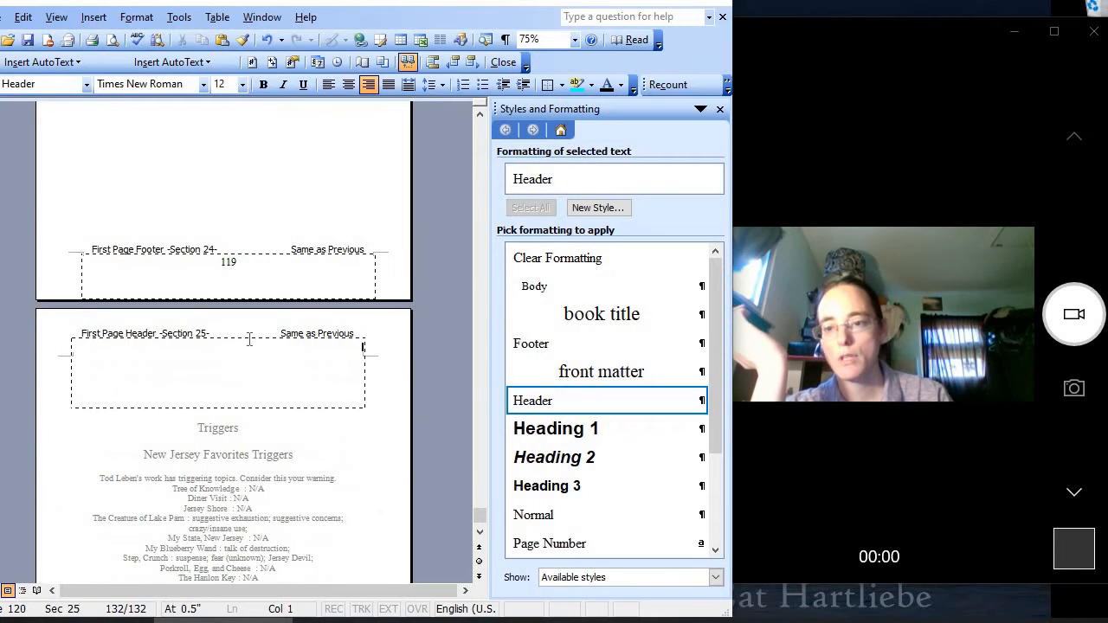
scroll(260, 259, "down", 6)
scroll(294, 347, "down", 3)
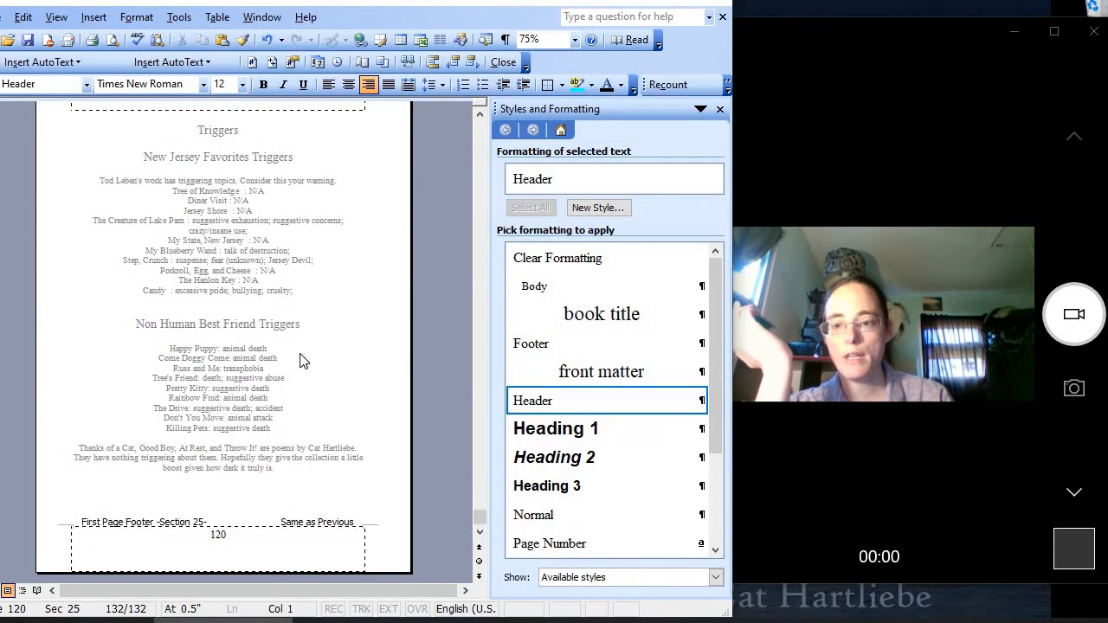
scroll(325, 464, "up", 3)
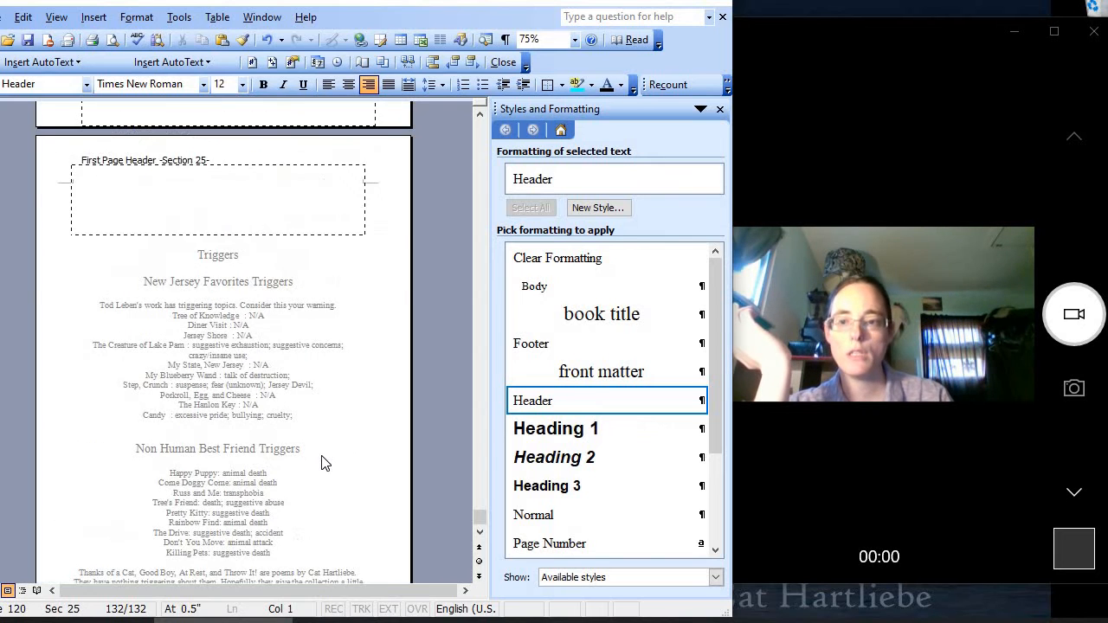
scroll(321, 463, "up", 20)
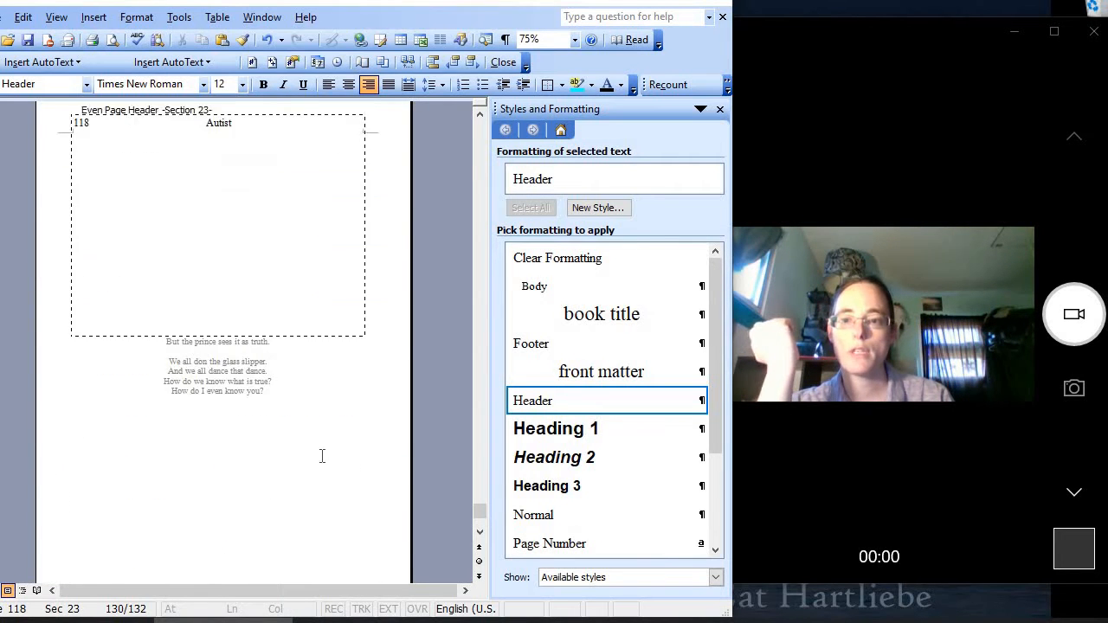
scroll(321, 455, "up", 3)
double_click(285, 514)
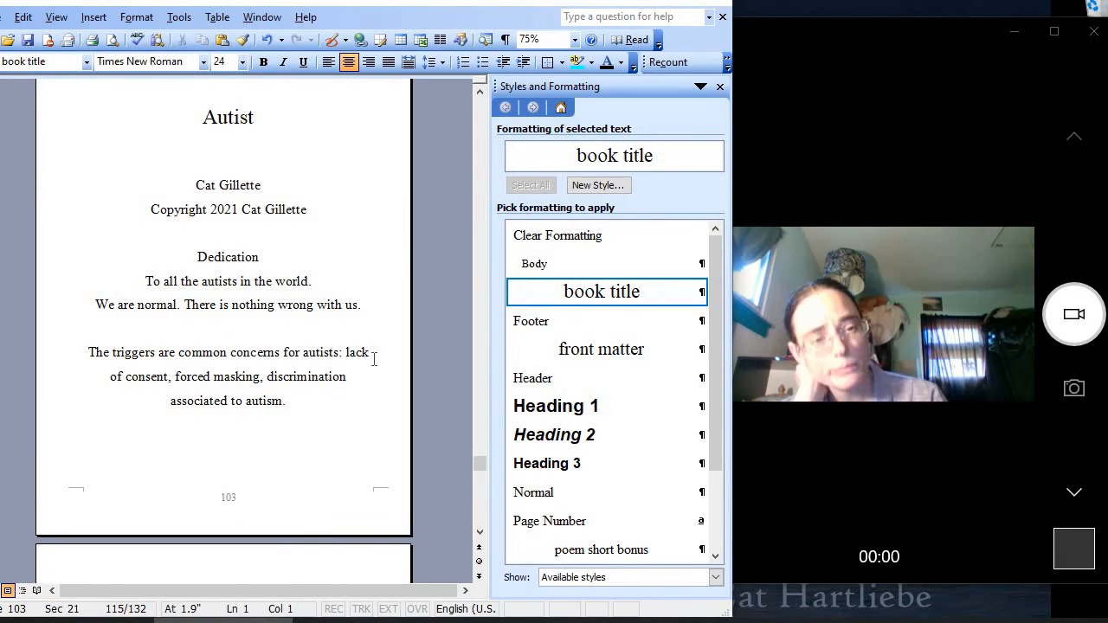
Apply the title style to the Table of Contents heading on page 104
scroll(374, 358, "down", 10)
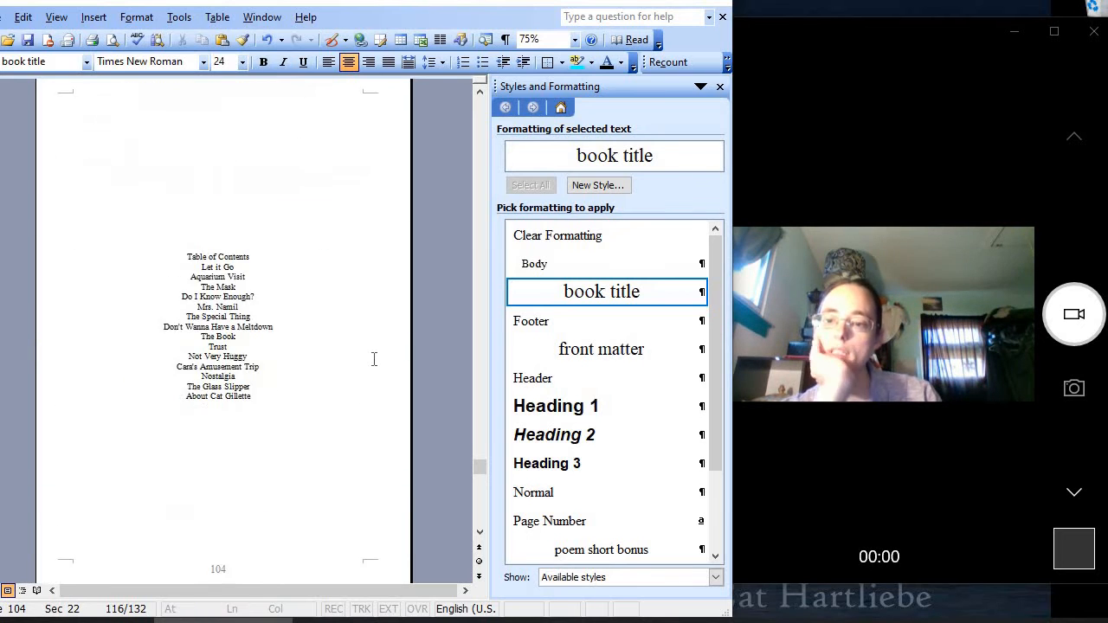
scroll(374, 358, "down", 3)
scroll(374, 359, "up", 12)
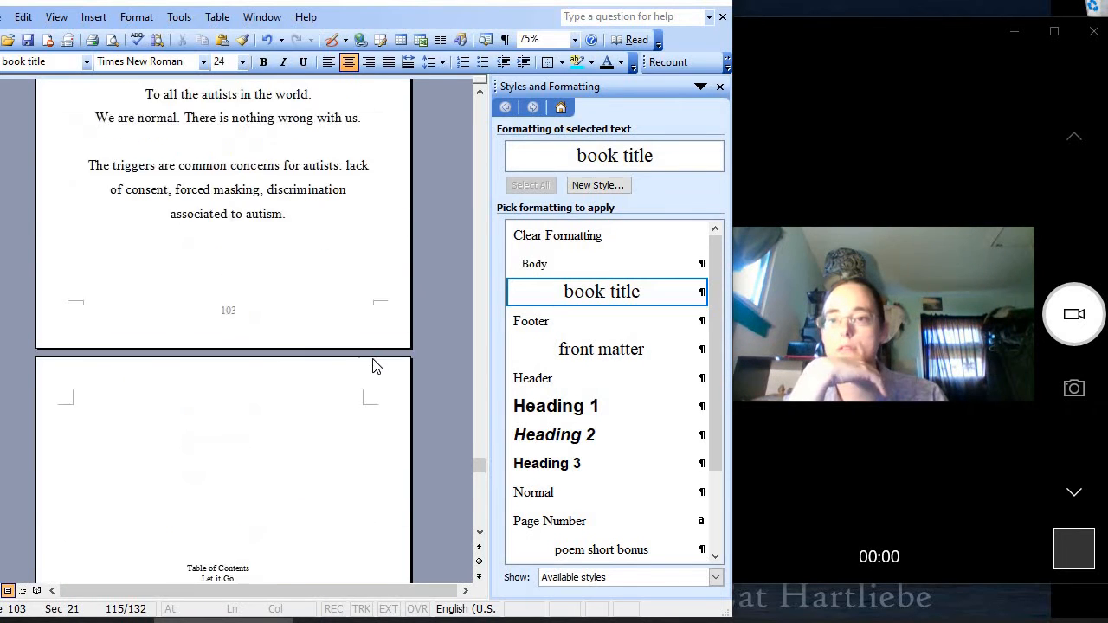
scroll(374, 365, "down", 6)
left_click(257, 322)
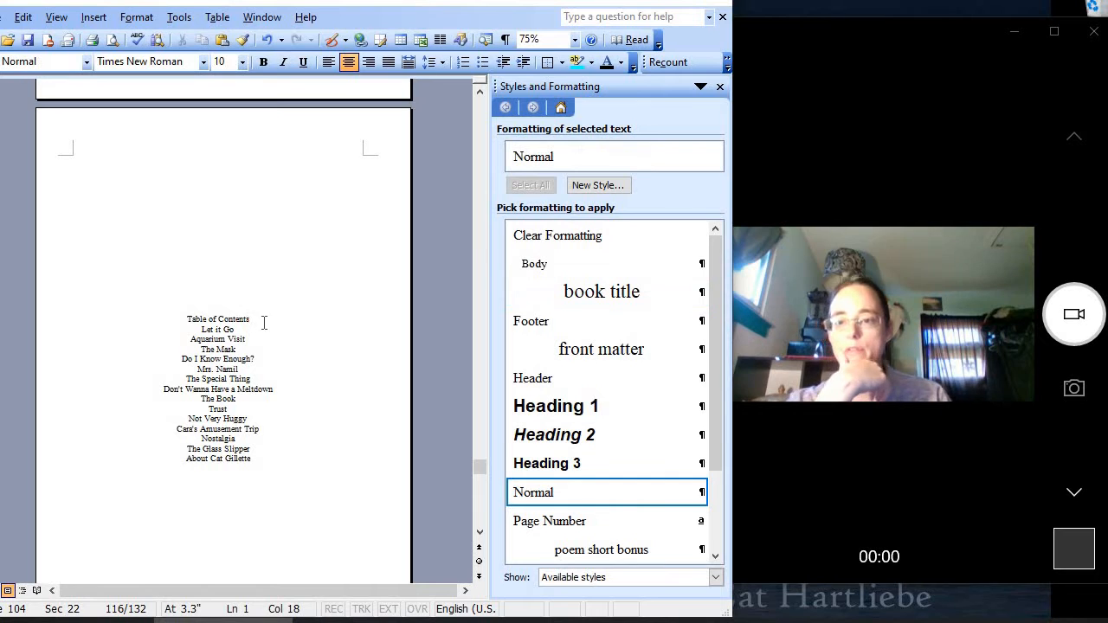
triple_click(160, 322)
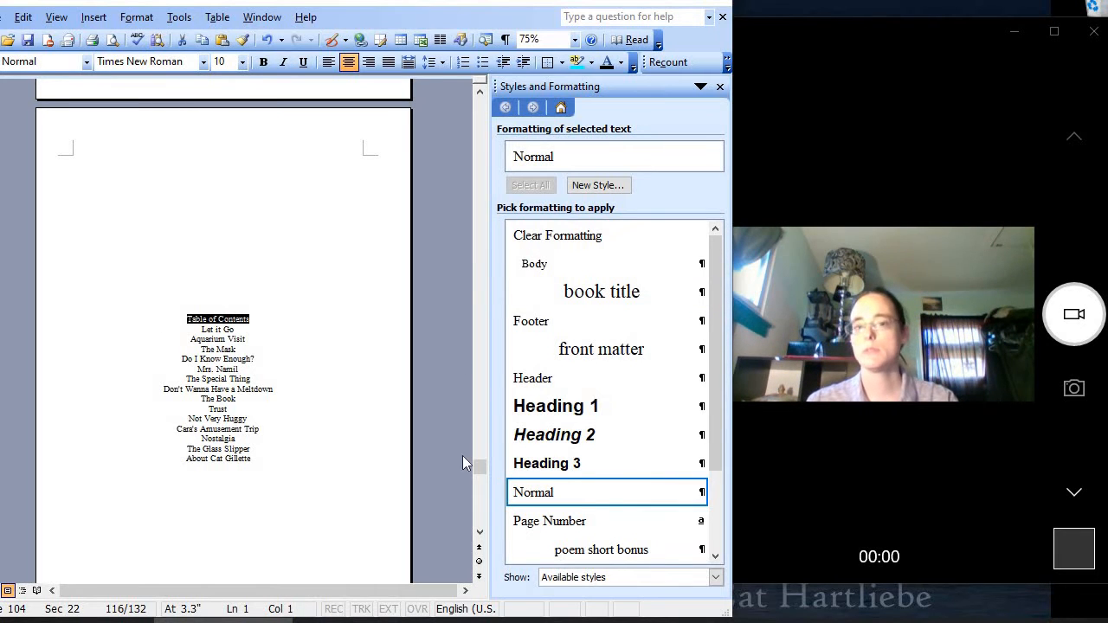
scroll(597, 498, "down", 2)
left_click(572, 549)
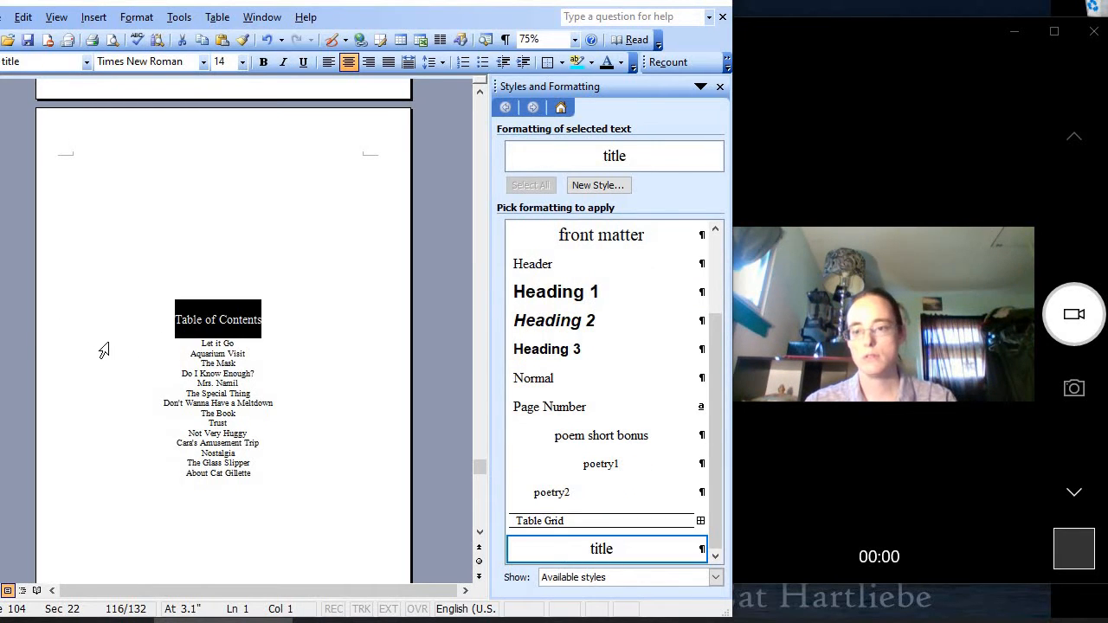
Convert the contents entries from "Let it Go" through "The Glass Slipper" into a single-column table
left_click_drag(103, 350, 134, 472)
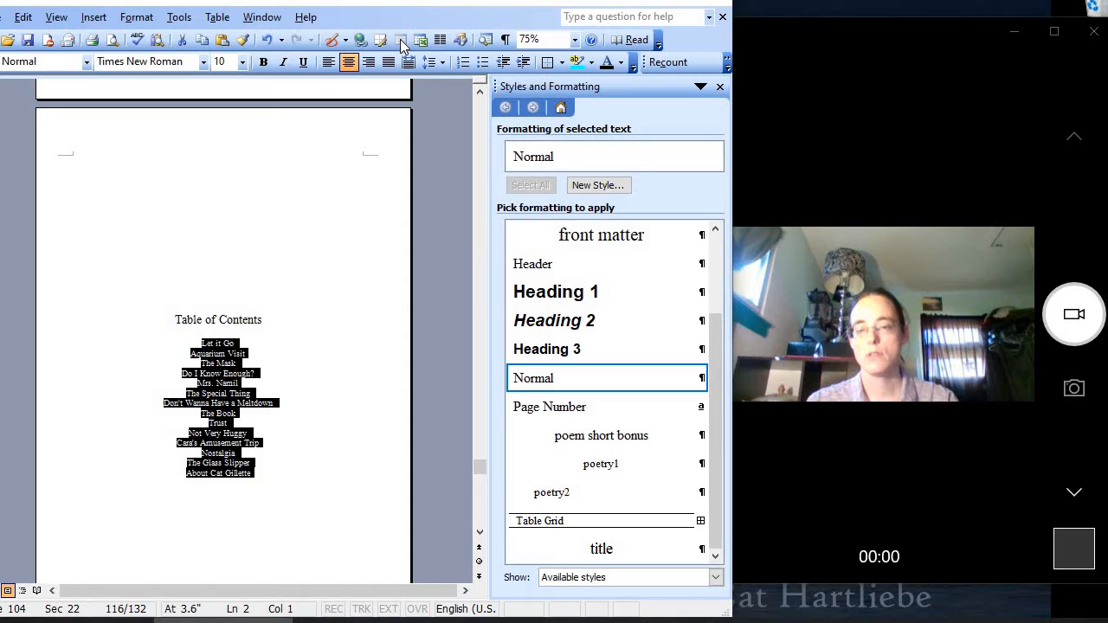
left_click(236, 414)
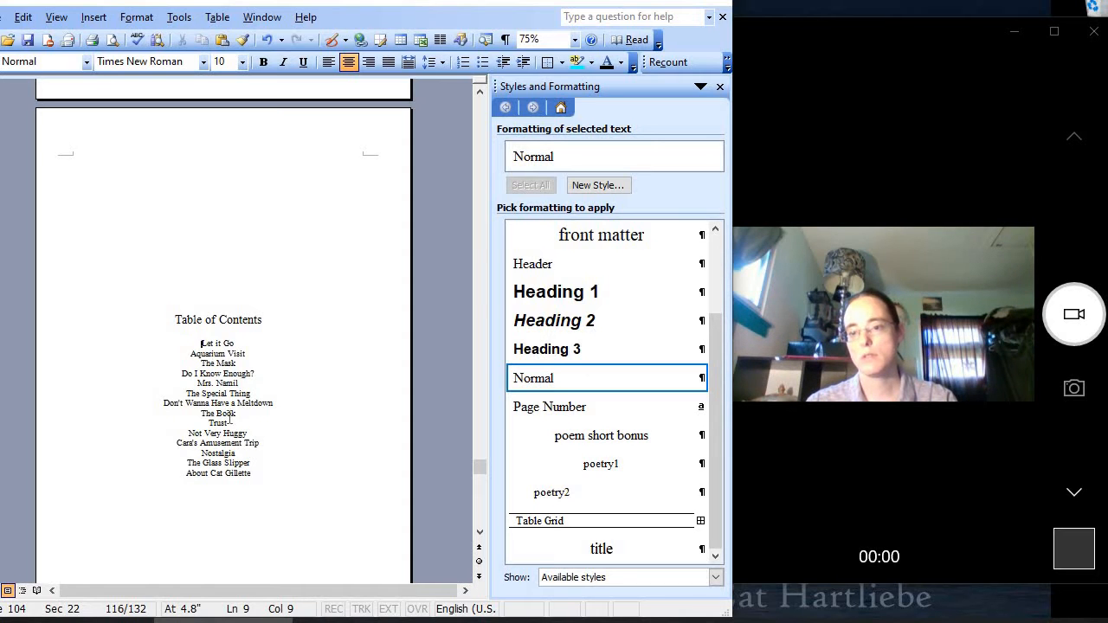
left_click_drag(201, 343, 252, 460)
left_click(407, 40)
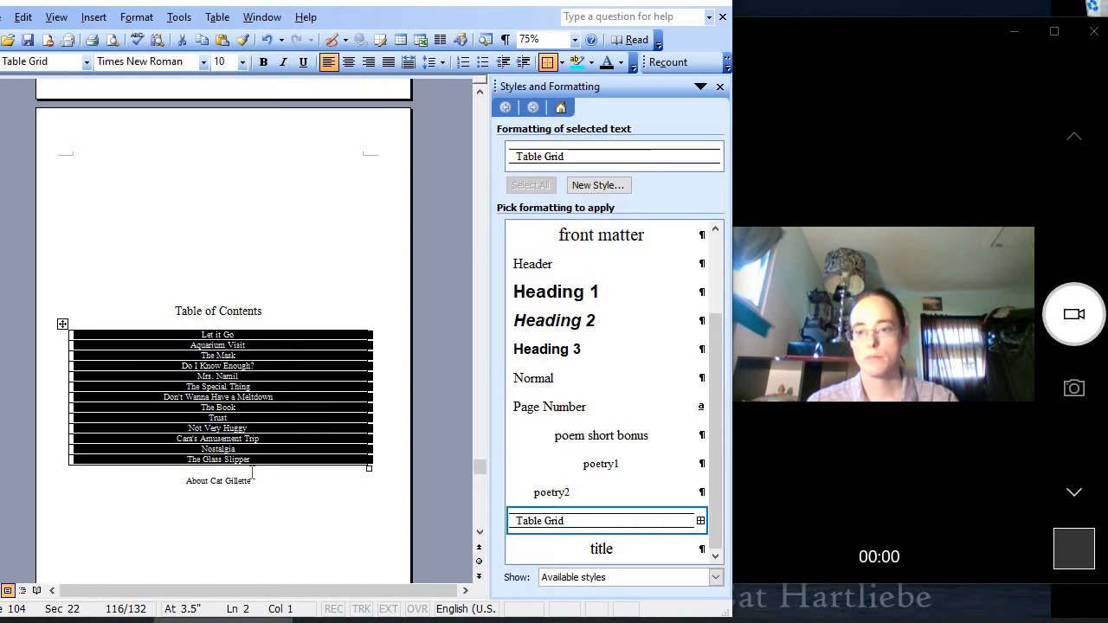
Delete the leftover about-the-author line below the contents table
left_click(256, 489)
left_click(158, 460, "shift")
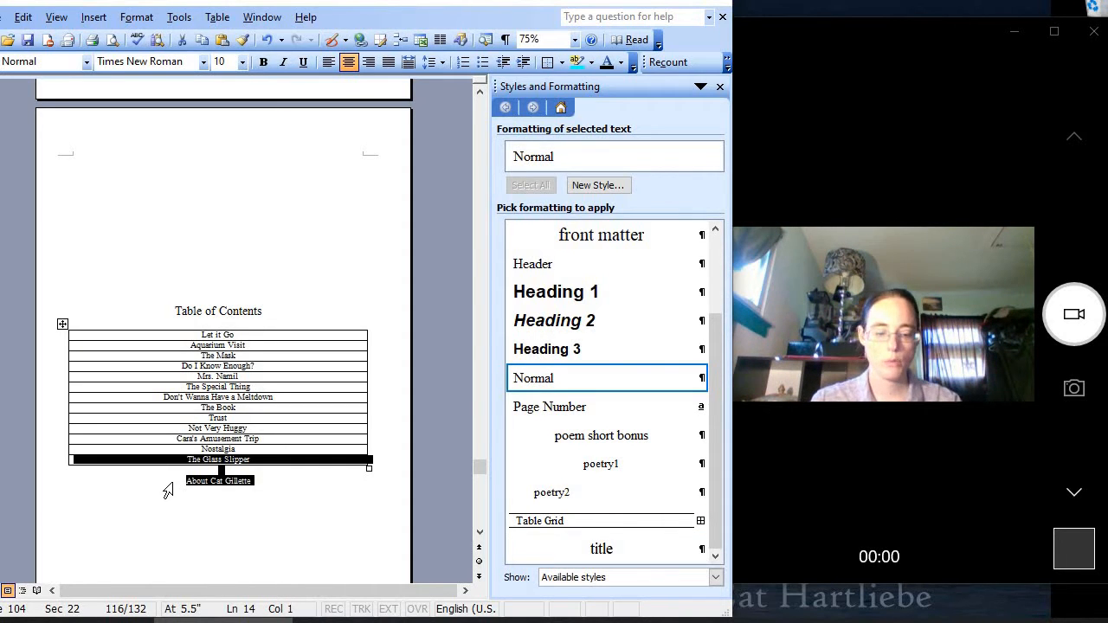
key("Right")
key("shift+Home")
key("Delete")
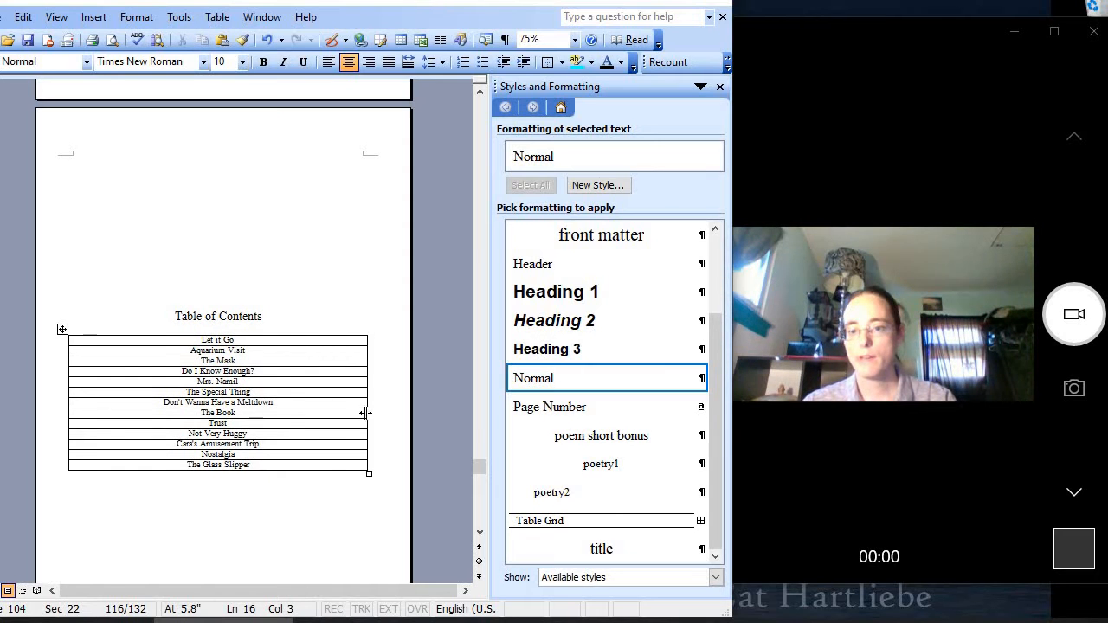
Narrow the contents table to slightly less than half its width and try to centre it on the page
left_click_drag(364, 413, 182, 423)
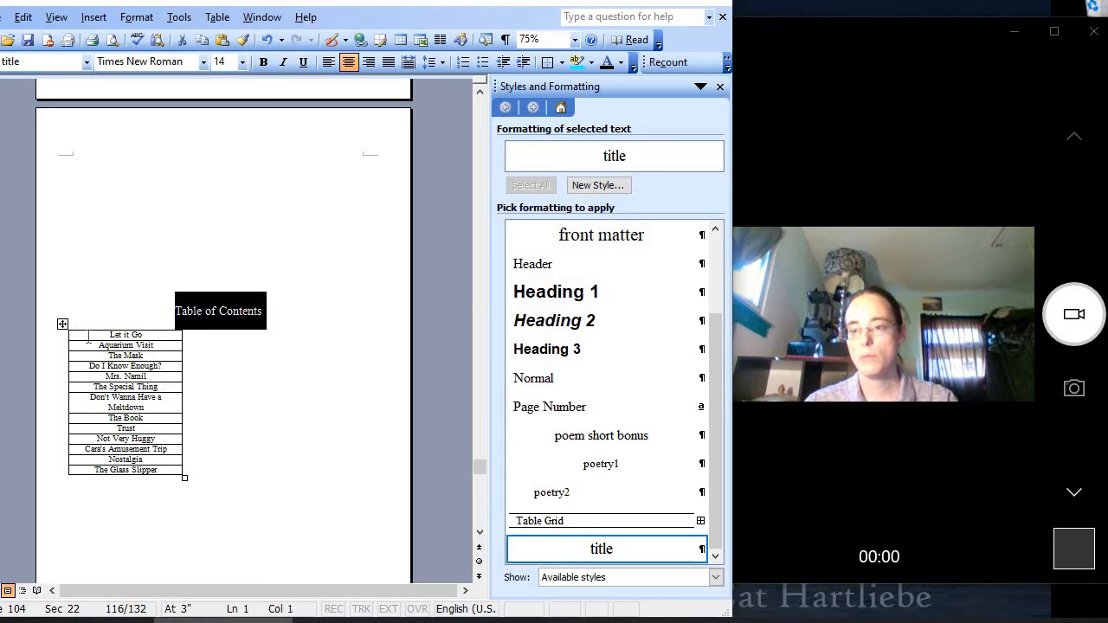
left_click(62, 324)
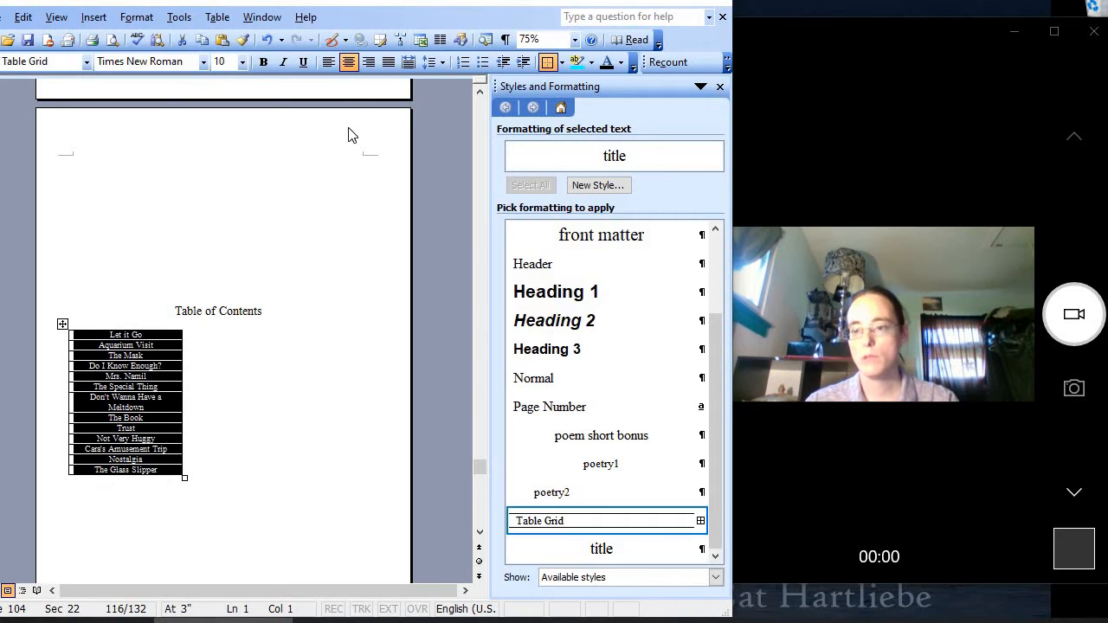
left_click(352, 63)
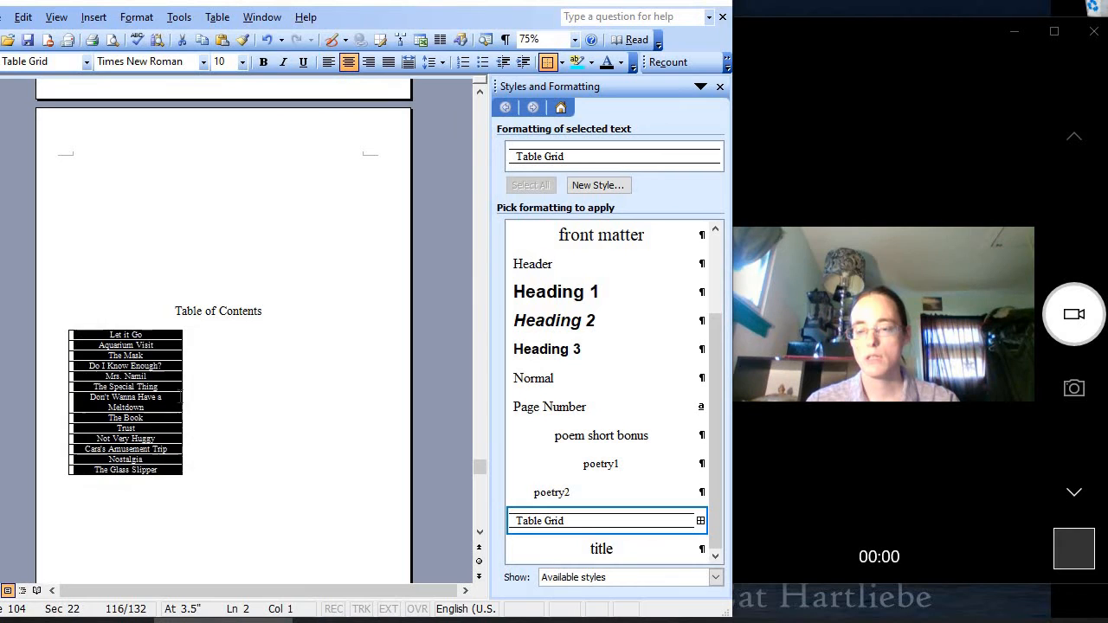
Try to centre the contents table by realigning its rows together with the adjoining heading and empty paragraph
left_click_drag(207, 449, 130, 418)
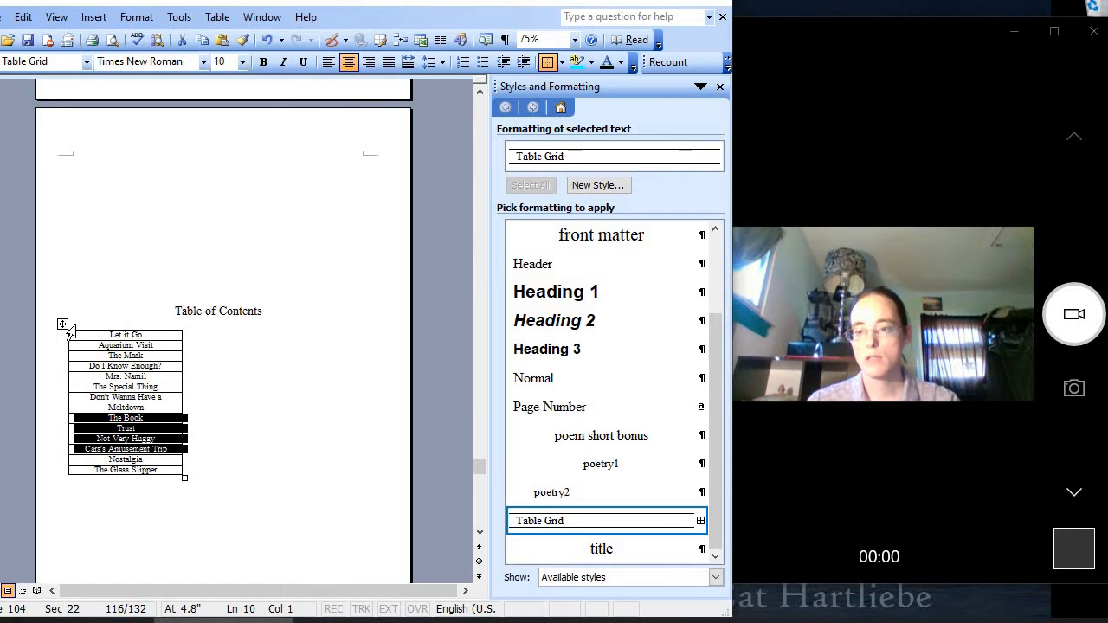
left_click_drag(70, 329, 104, 488)
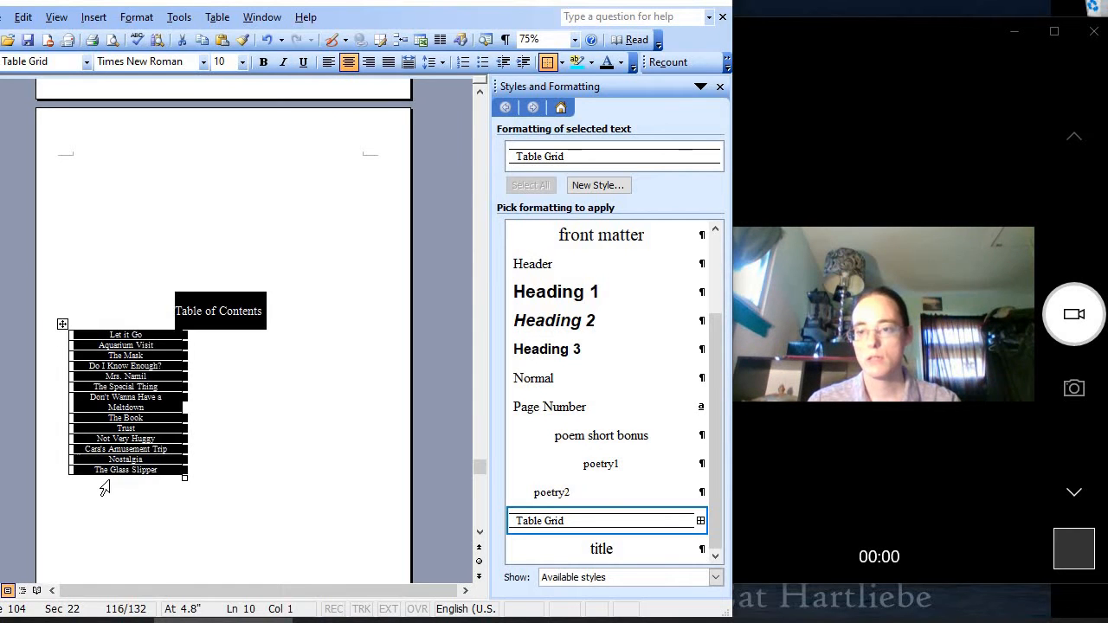
left_click(333, 61)
left_click(349, 63)
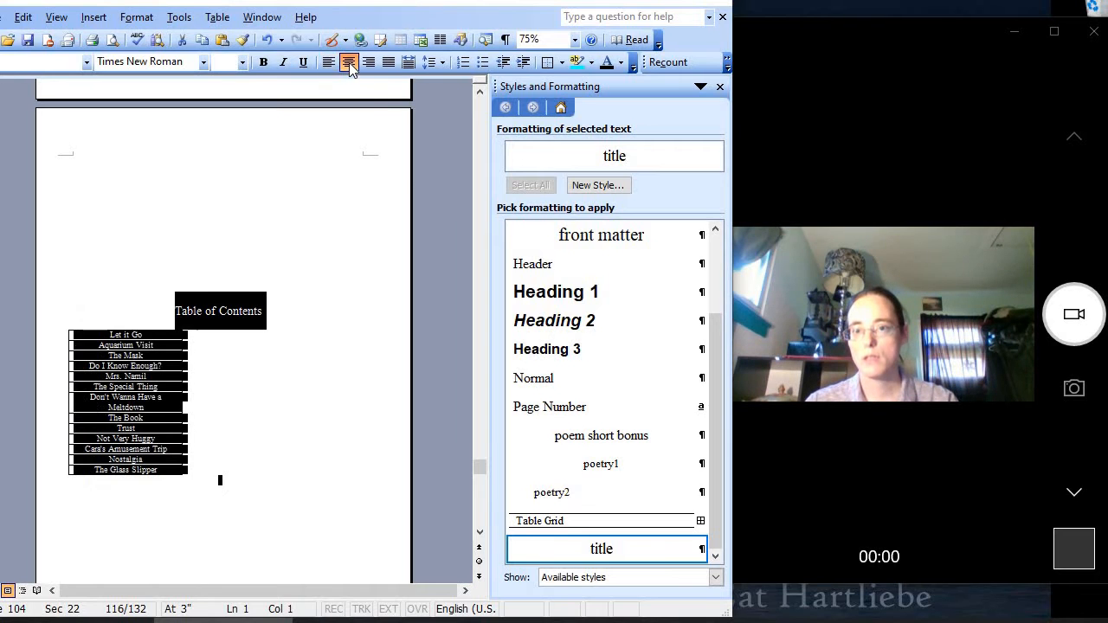
left_click(129, 519)
left_click_drag(129, 519, 43, 332)
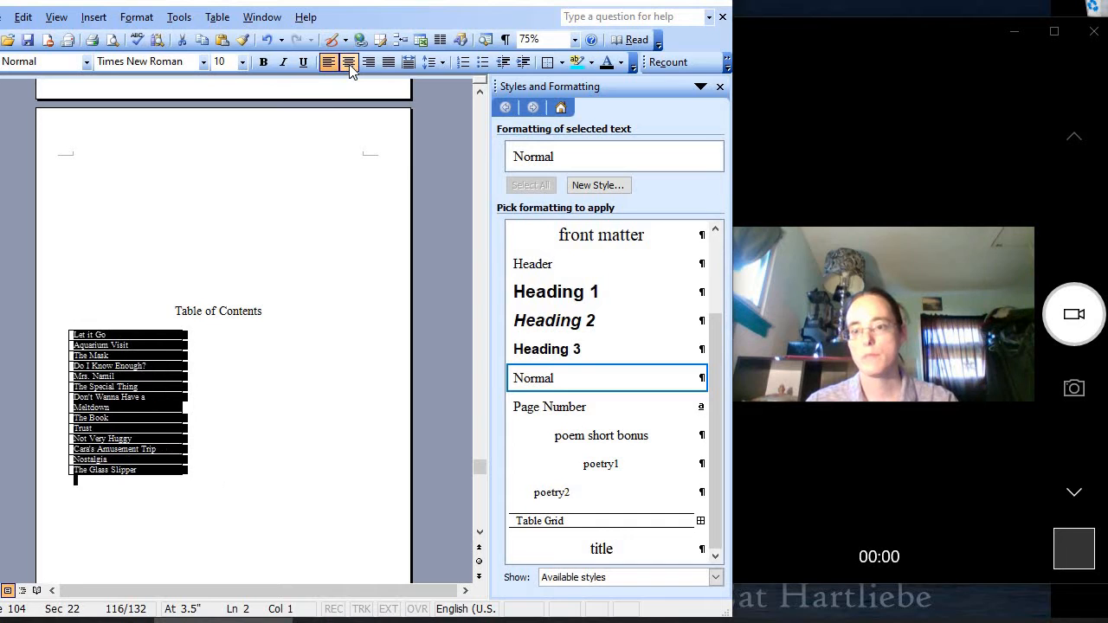
Centre the contents table under its heading and right-align the titles inside it
left_click(146, 489)
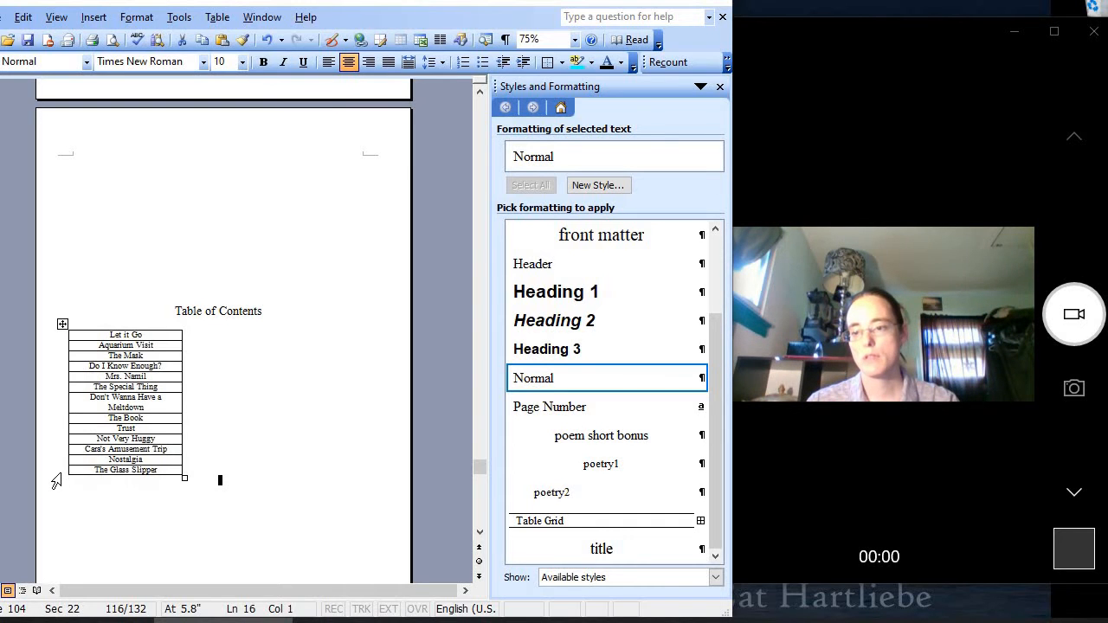
left_click_drag(55, 480, 58, 339)
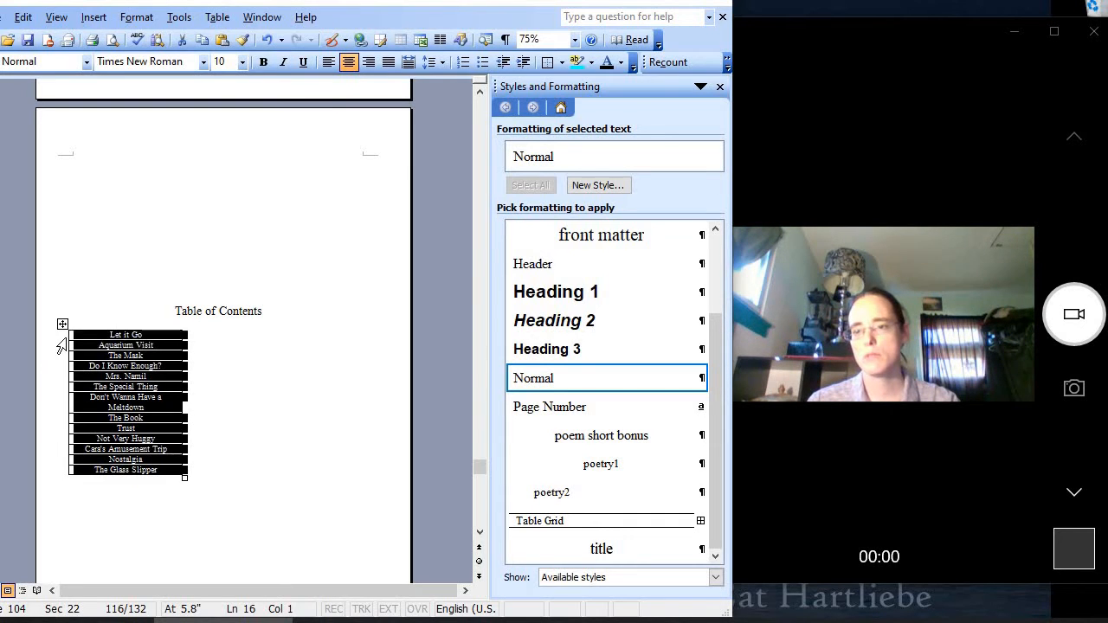
left_click(349, 62)
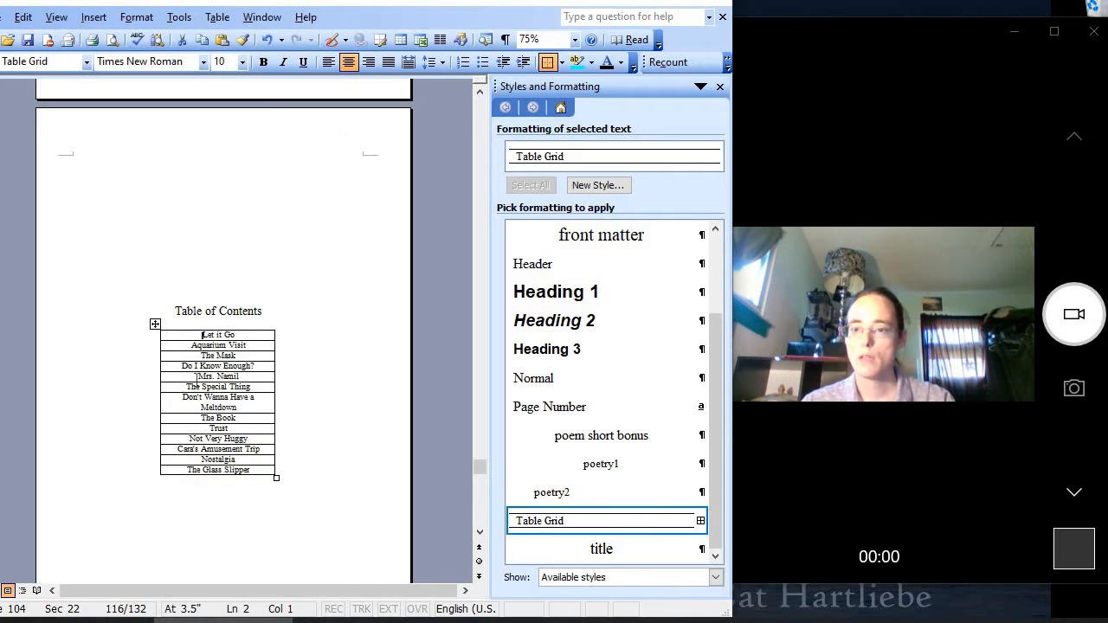
left_click(368, 63)
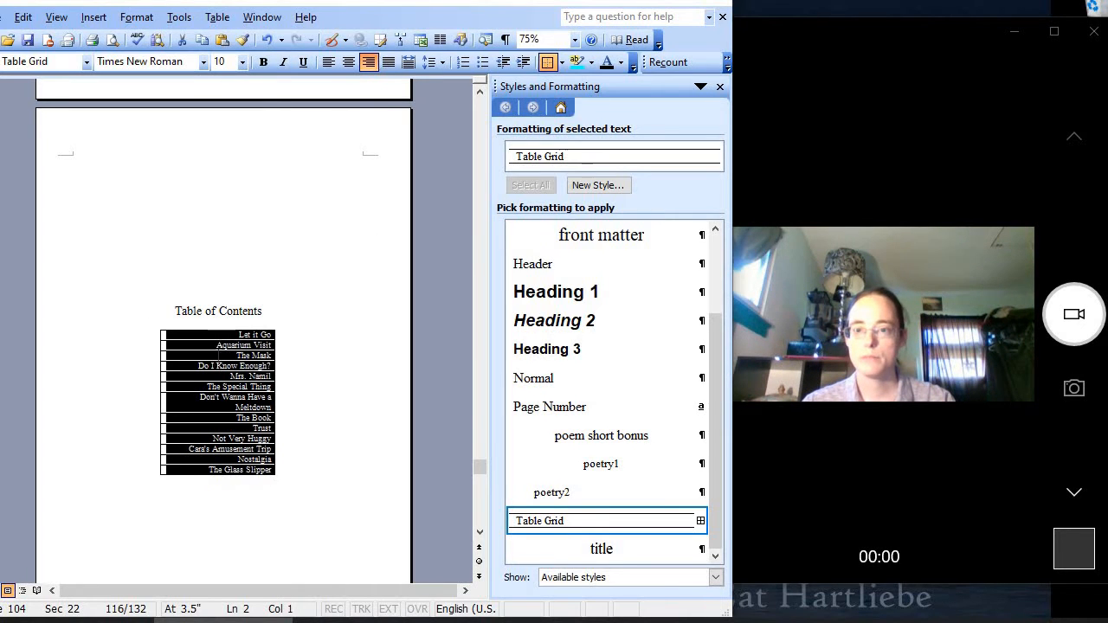
Insert a narrow column to the right of the titles and widen the title column so each title fits on one line
left_click(179, 18)
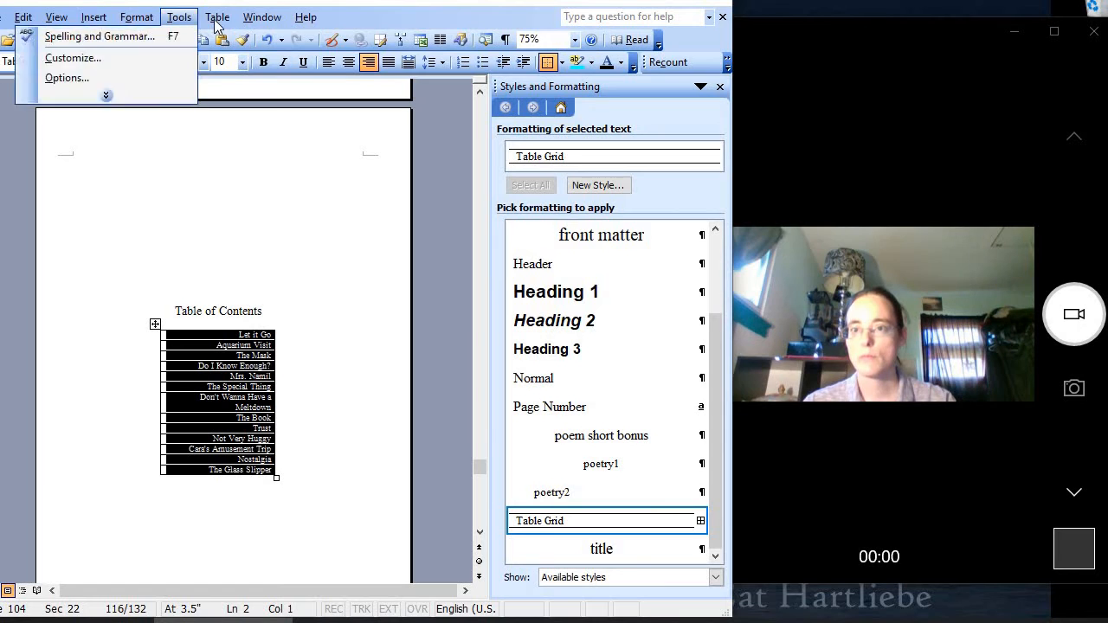
mouse_move(218, 17)
mouse_move(226, 59)
left_click(322, 99)
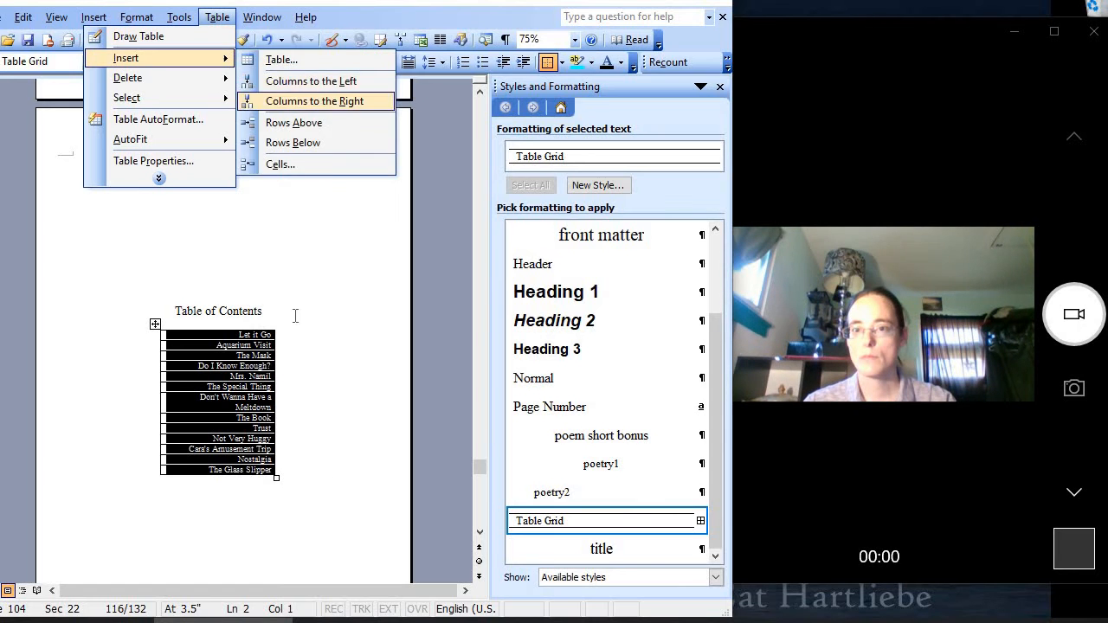
left_click_drag(330, 411, 260, 411)
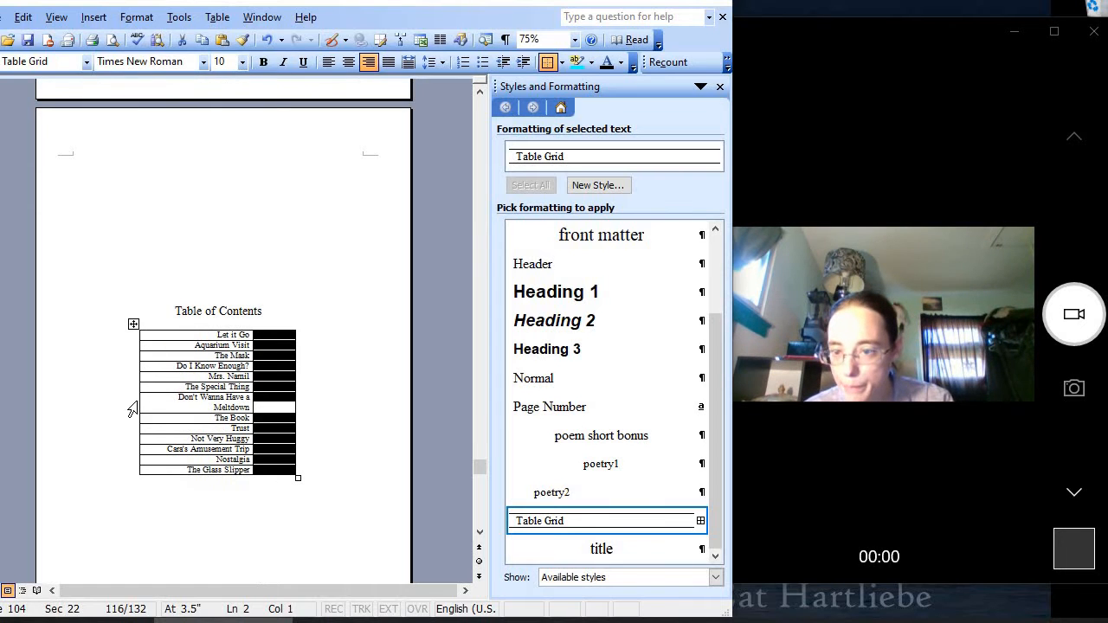
left_click_drag(140, 401, 125, 402)
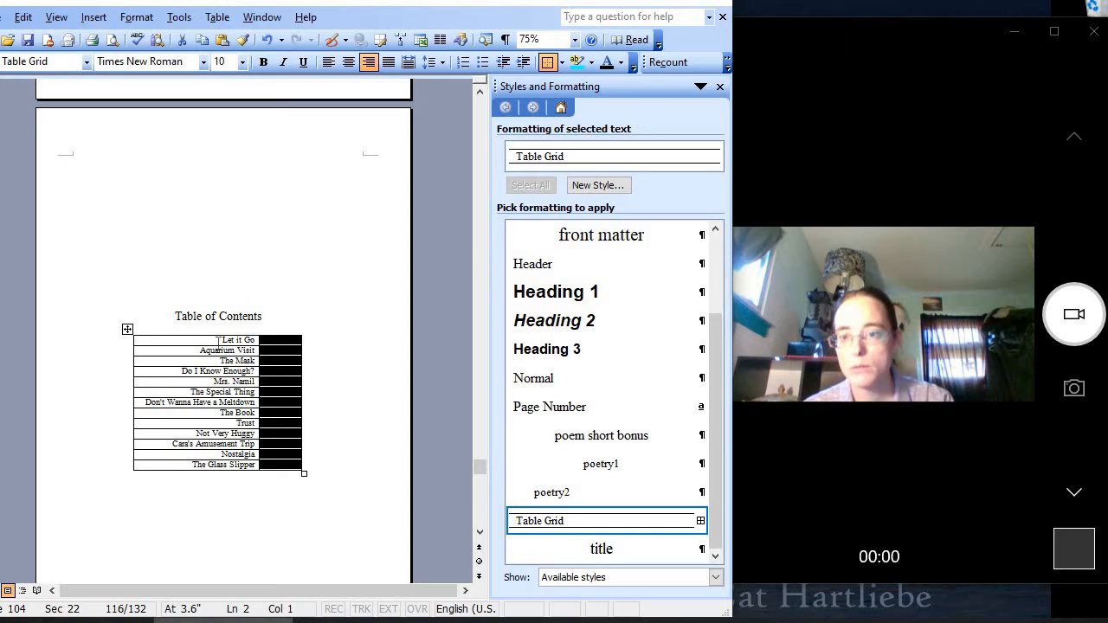
Remove all borders from the contents table
left_click(180, 333)
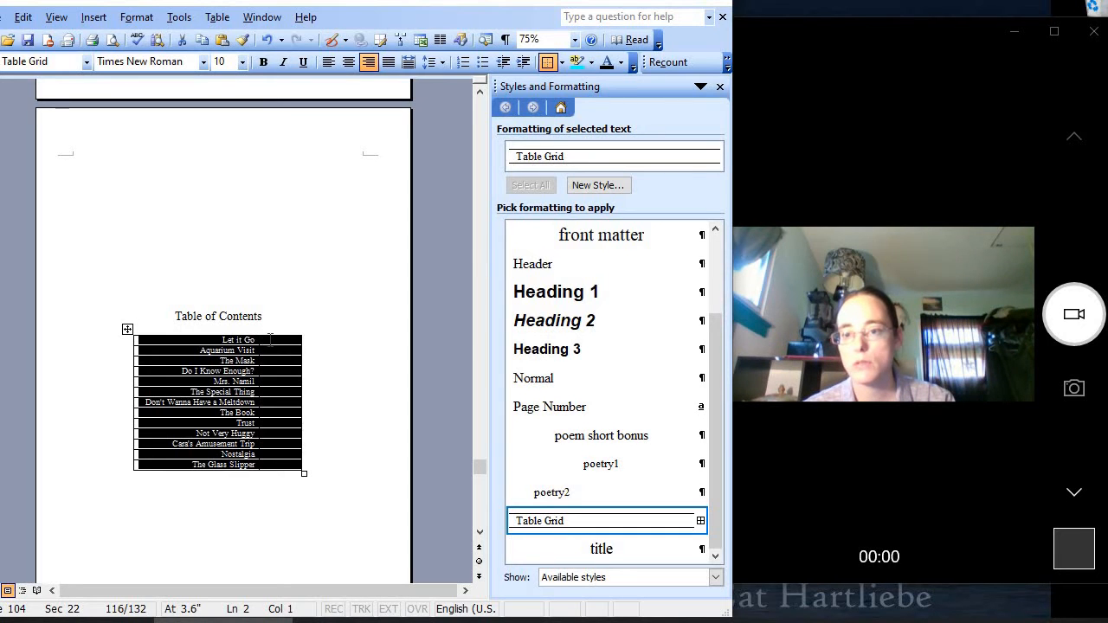
left_click(137, 16)
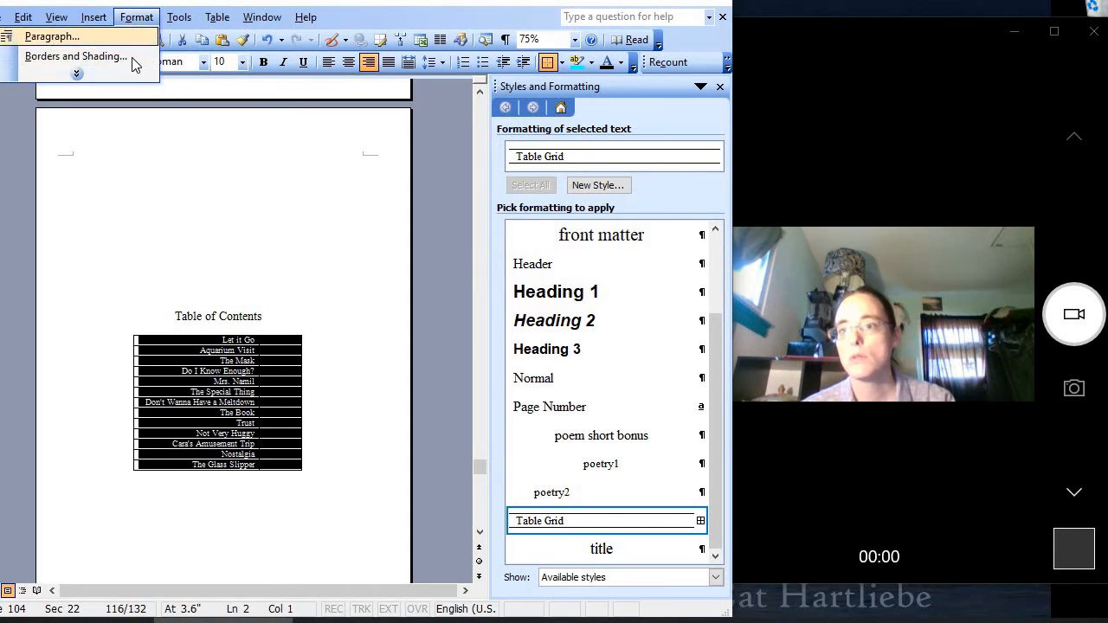
left_click(69, 55)
left_click(160, 210)
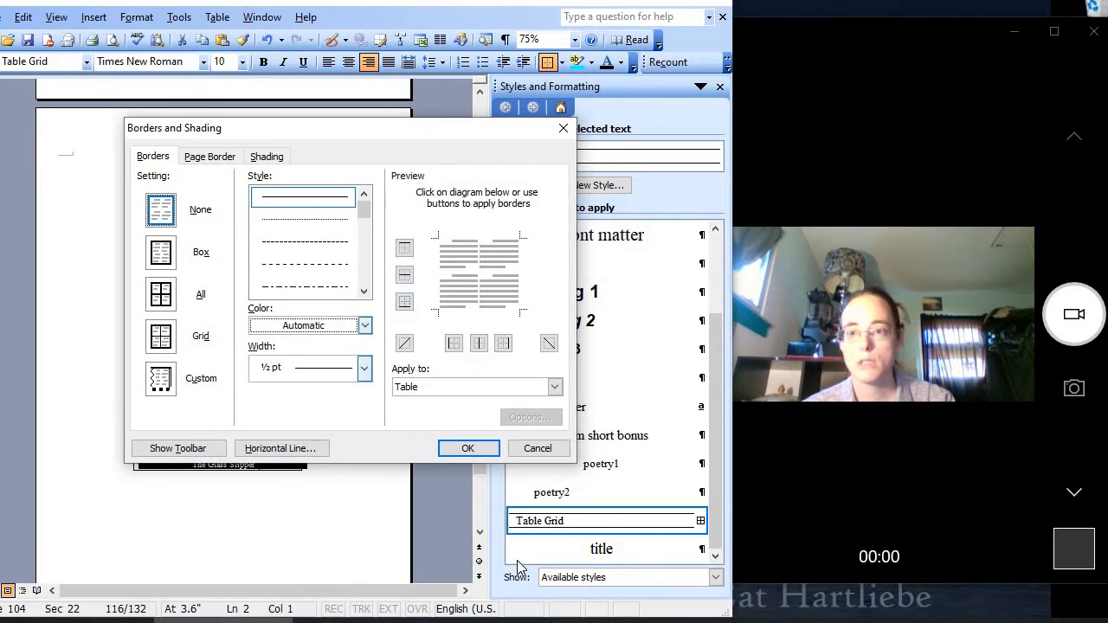
left_click(467, 448)
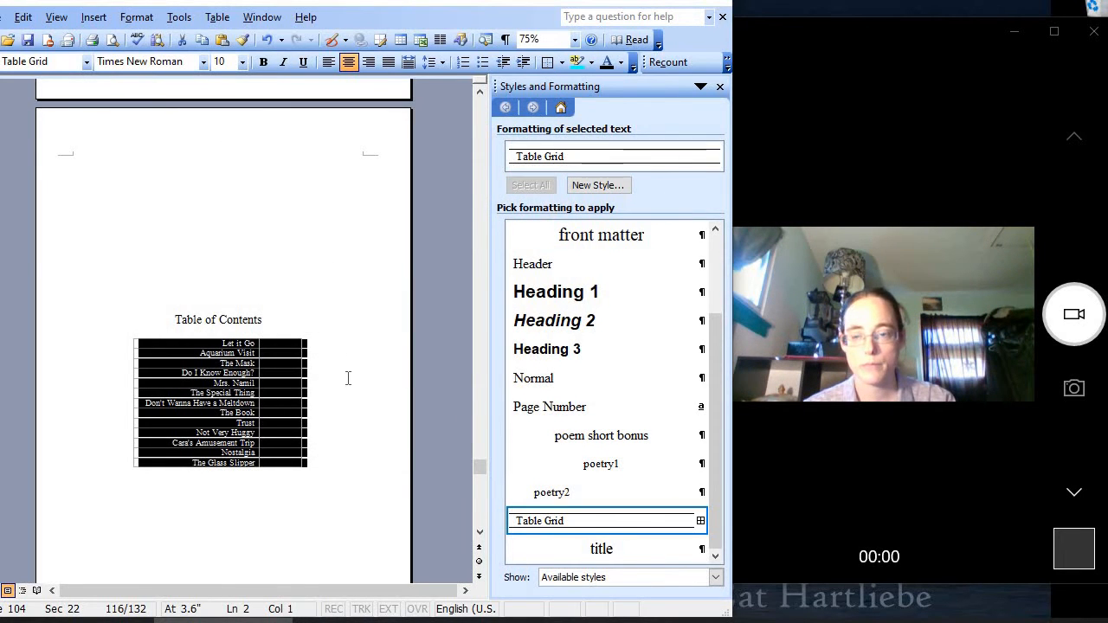
Set the vertical alignment of the section beginning with "Let it Go" to Top and start "Aquarium Visit" on a new page
scroll(348, 378, "up", 8)
scroll(348, 379, "down", 15)
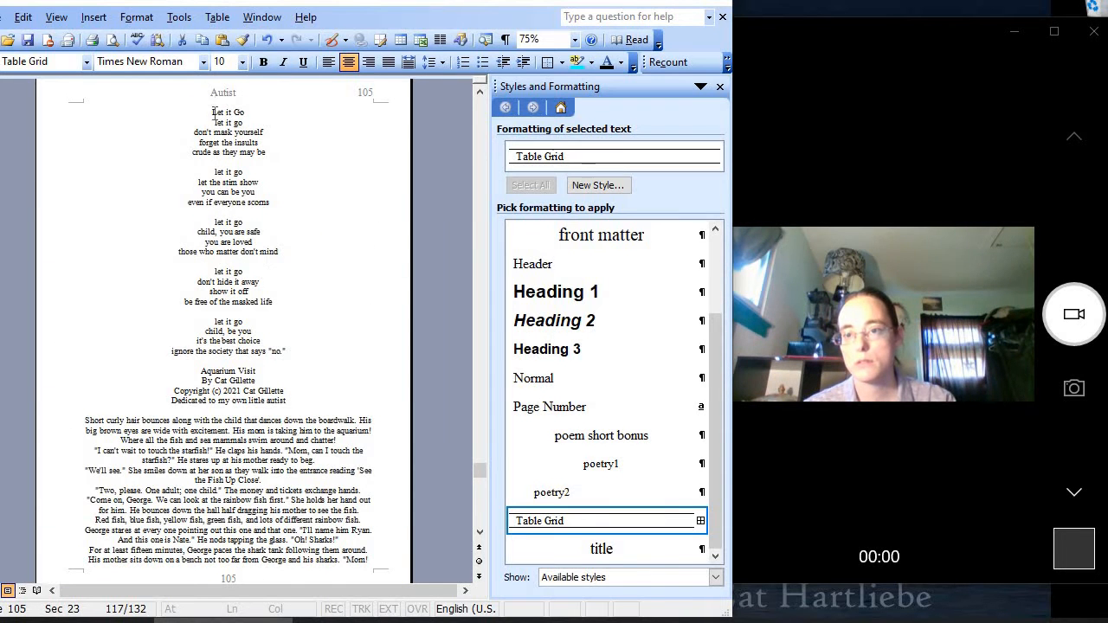
left_click(210, 112)
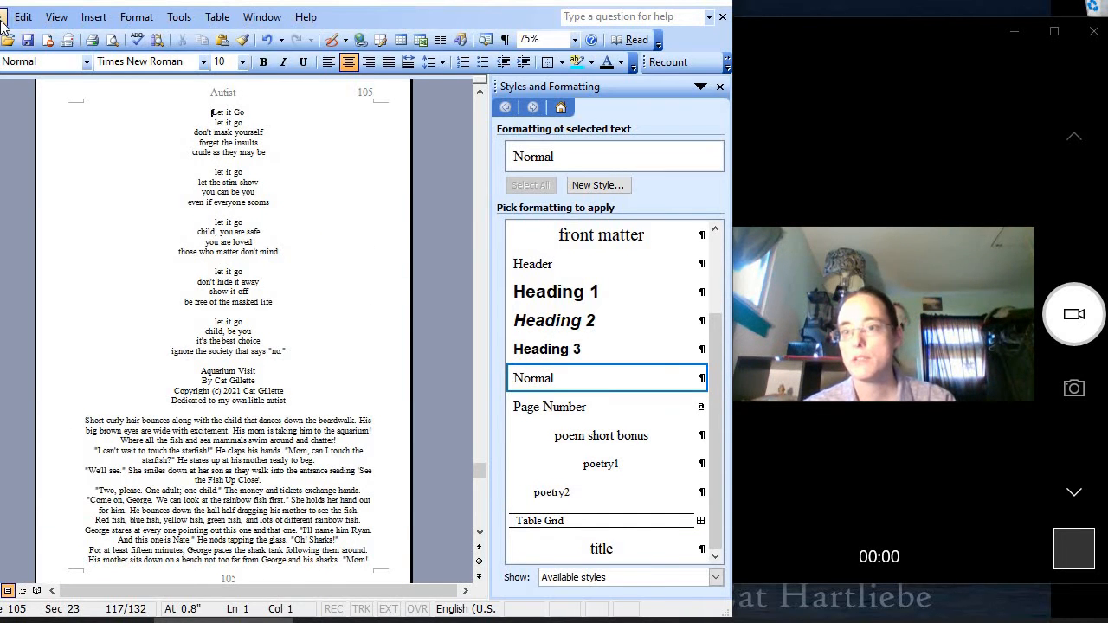
left_click(4, 18)
left_click(35, 54)
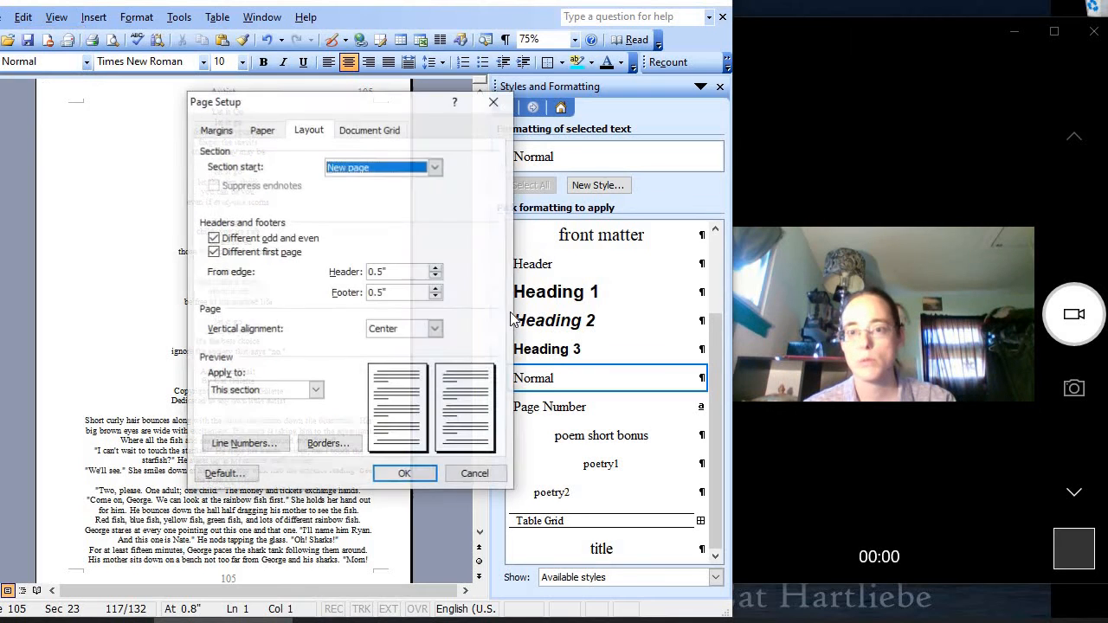
left_click(435, 329)
left_click(396, 346)
left_click(394, 475)
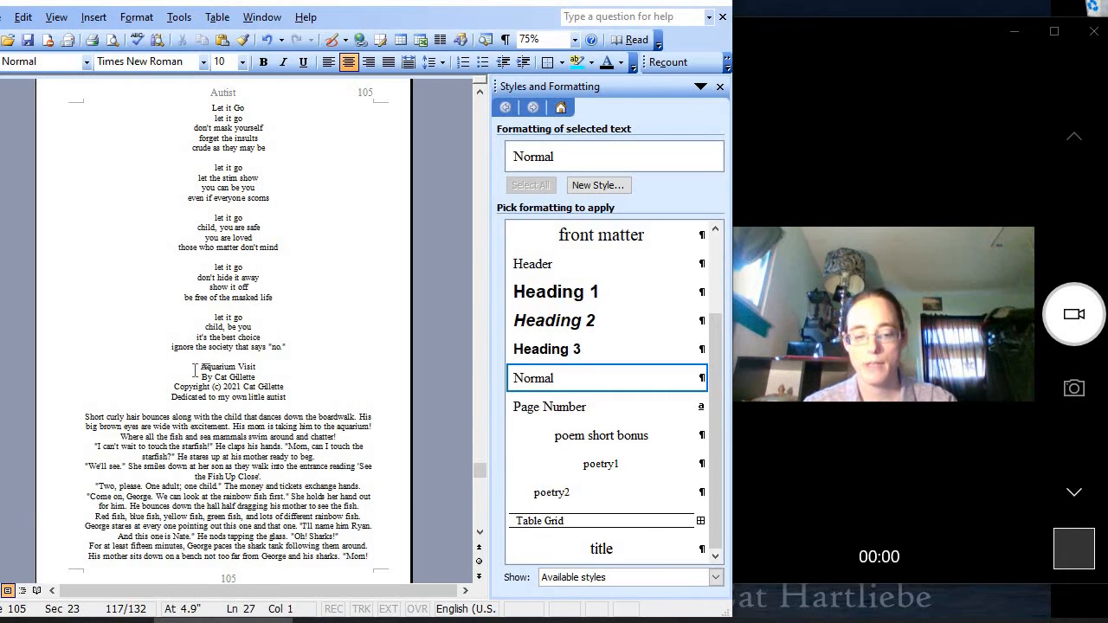
scroll(197, 369, "up", 5)
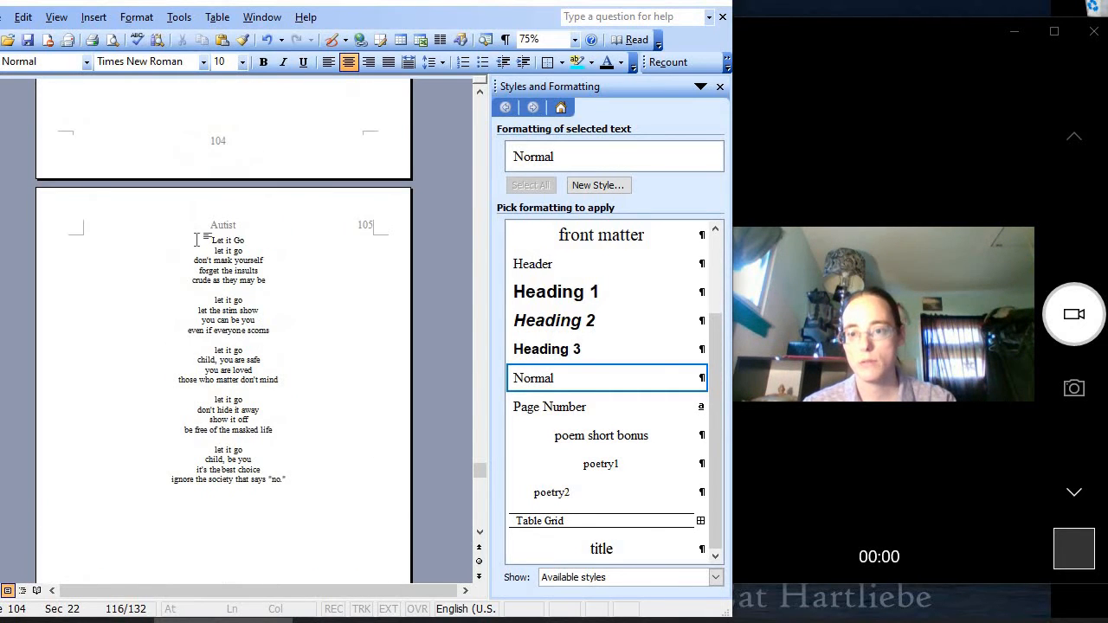
Copy the empty title-style lines above "Killing Pets" and paste them above "Let it Go"
left_click(197, 240)
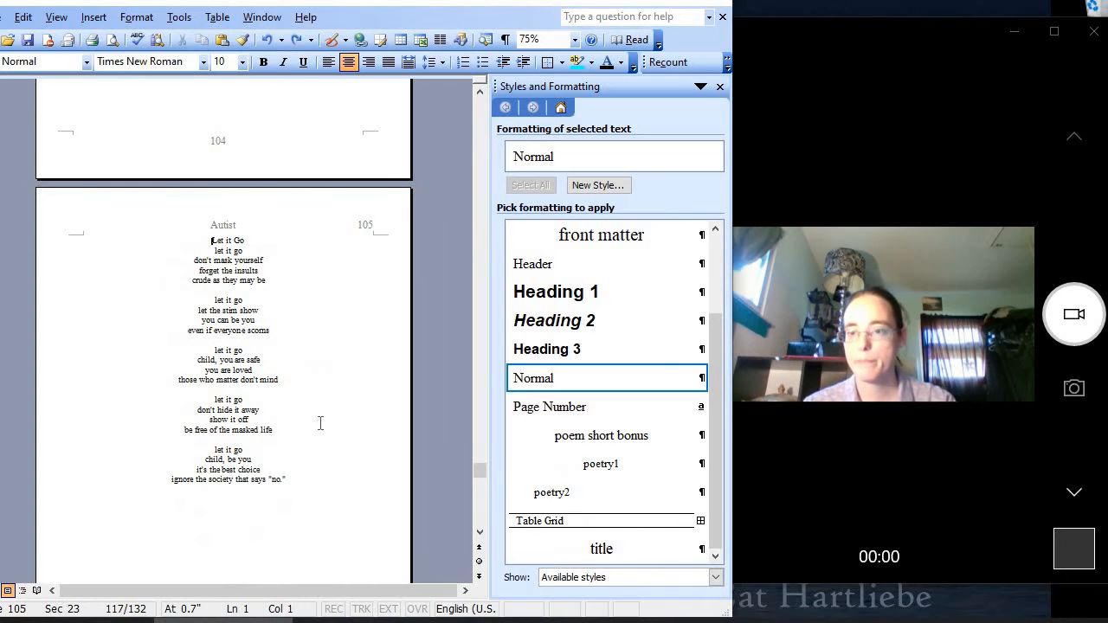
scroll(321, 422, "up", 20)
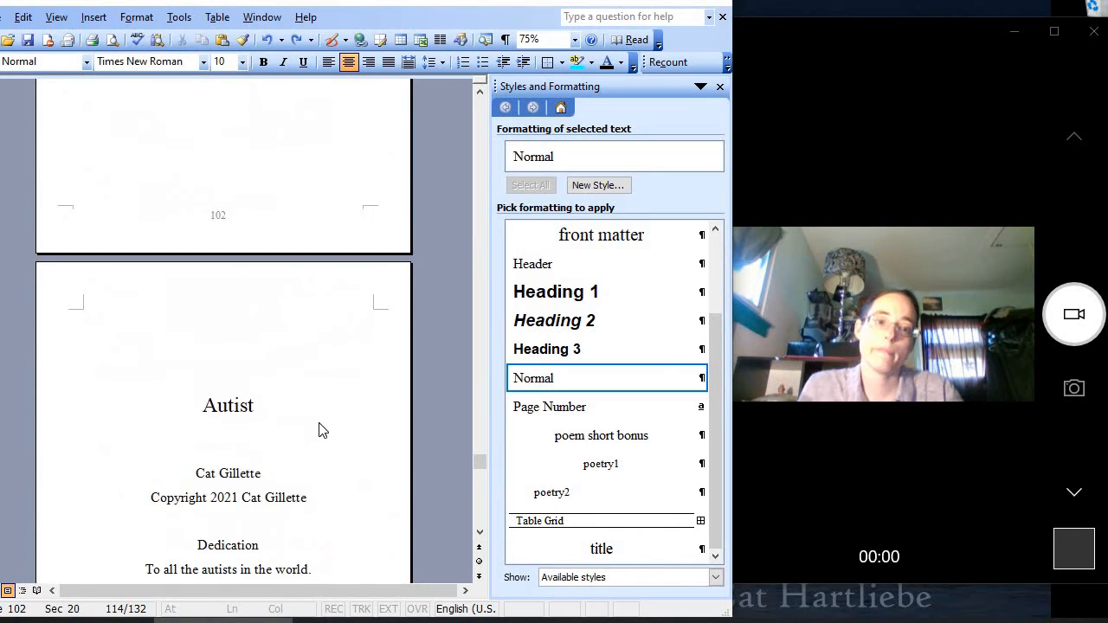
scroll(321, 428, "up", 15)
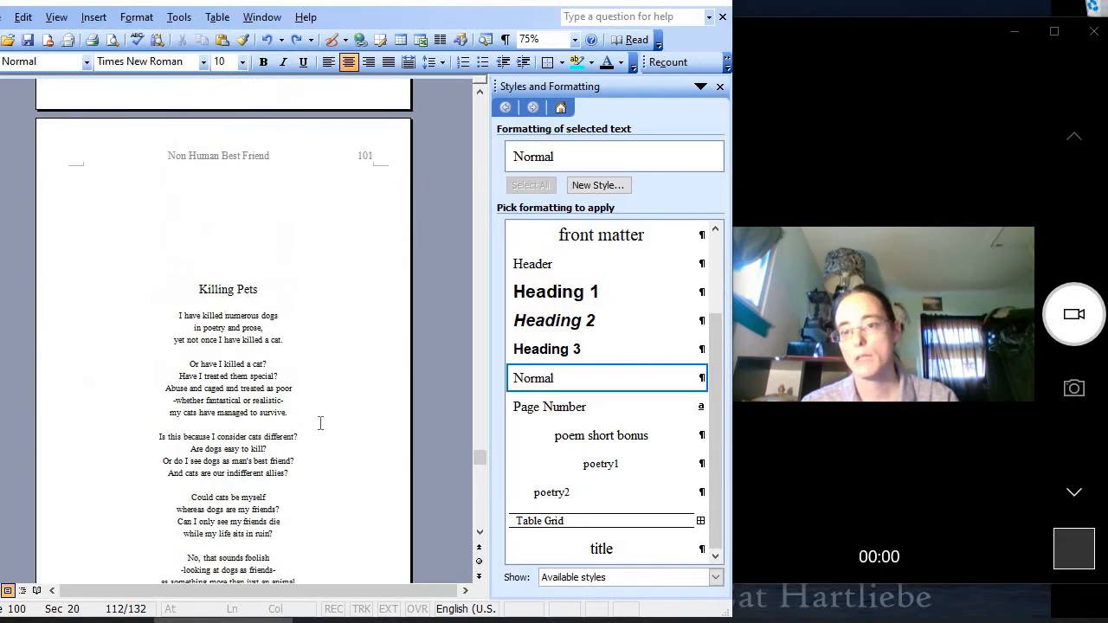
scroll(321, 423, "up", 3)
left_click(204, 301)
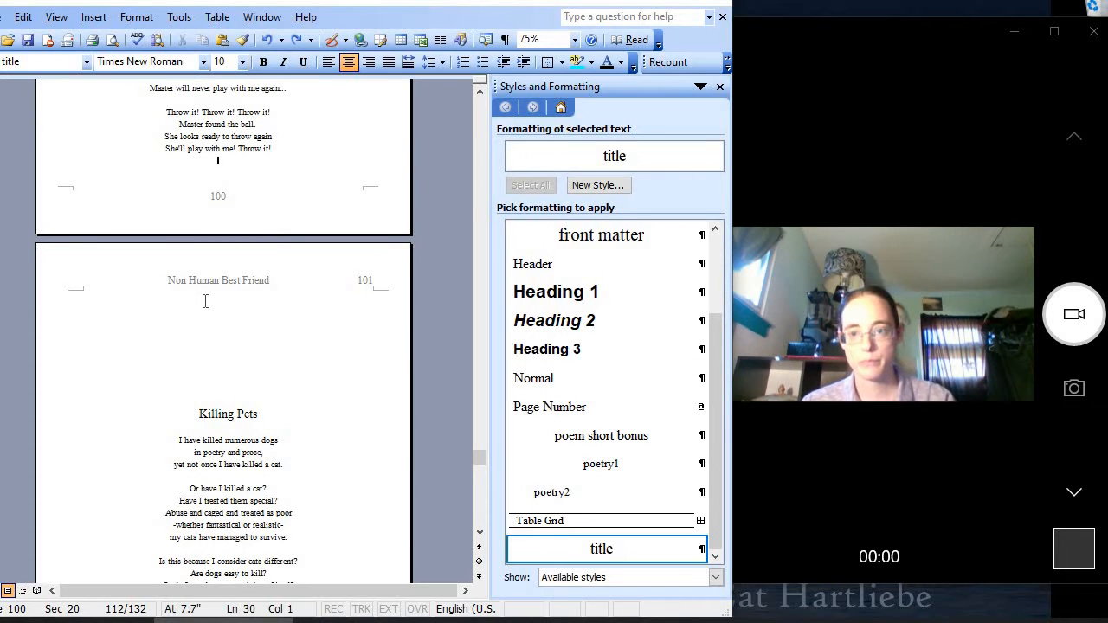
key("shift+Down")
key("shift+Down")
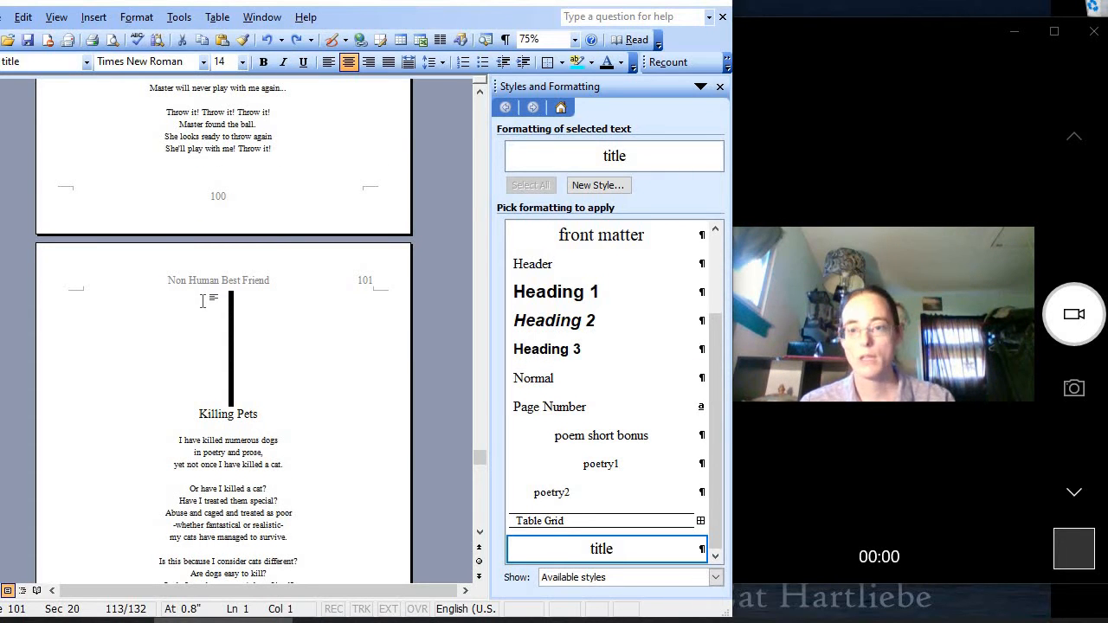
scroll(216, 347, "down", 20)
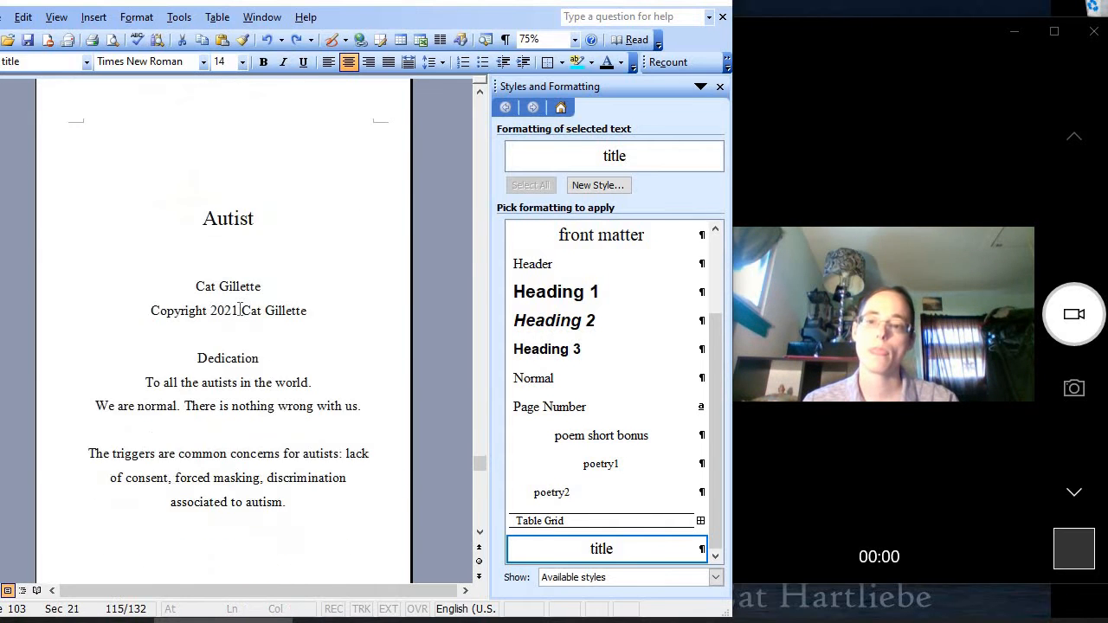
scroll(240, 310, "down", 20)
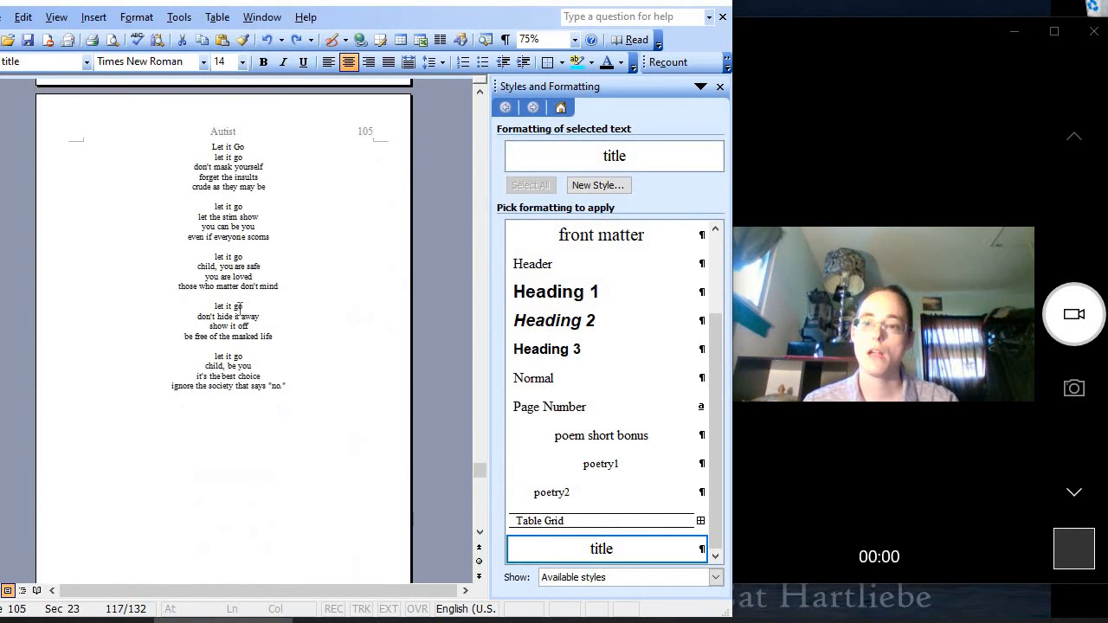
scroll(130, 102, "up", 1)
left_click(215, 219)
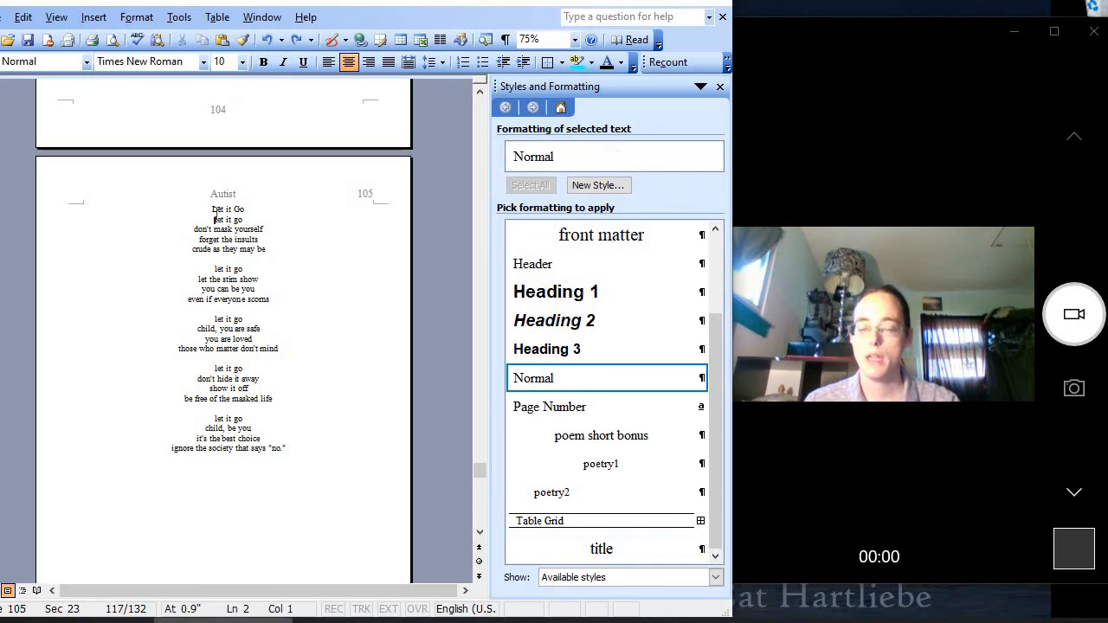
key("ctrl+v")
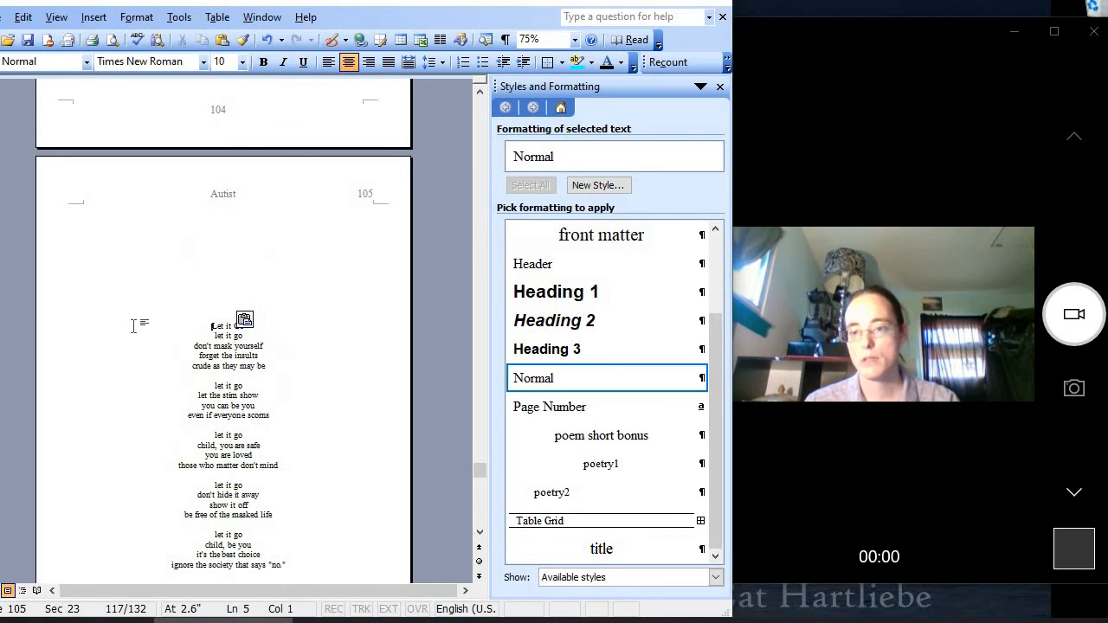
Apply the title style to the "Let it Go" heading and the poetry1 style to all its verses
left_click(44, 329)
left_click(624, 552)
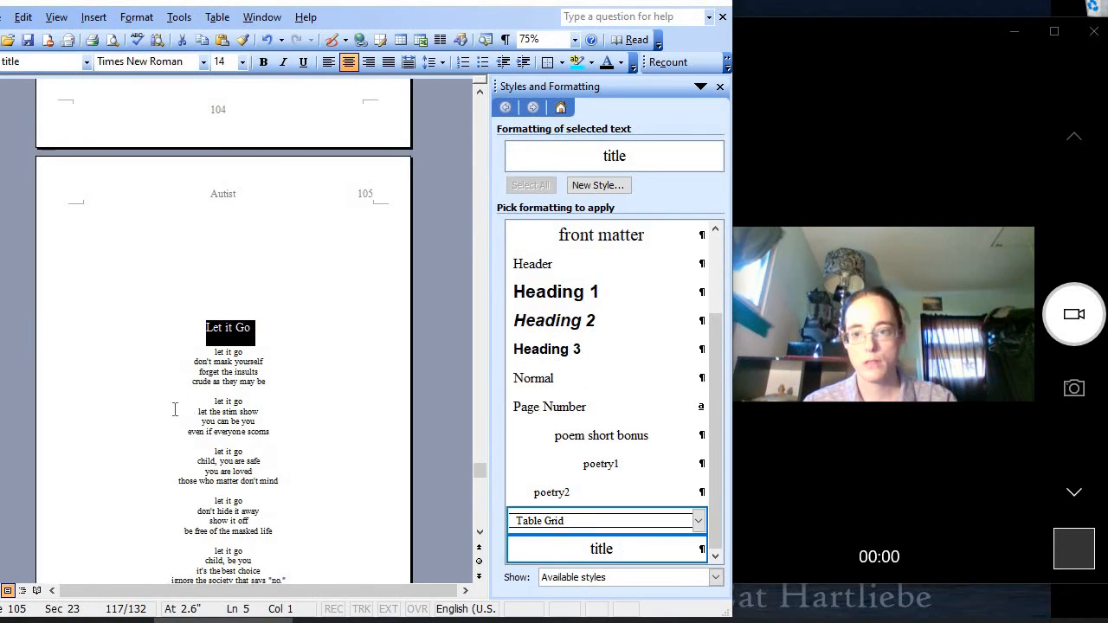
left_click_drag(215, 352, 222, 527)
left_click(601, 464)
scroll(179, 445, "down", 1)
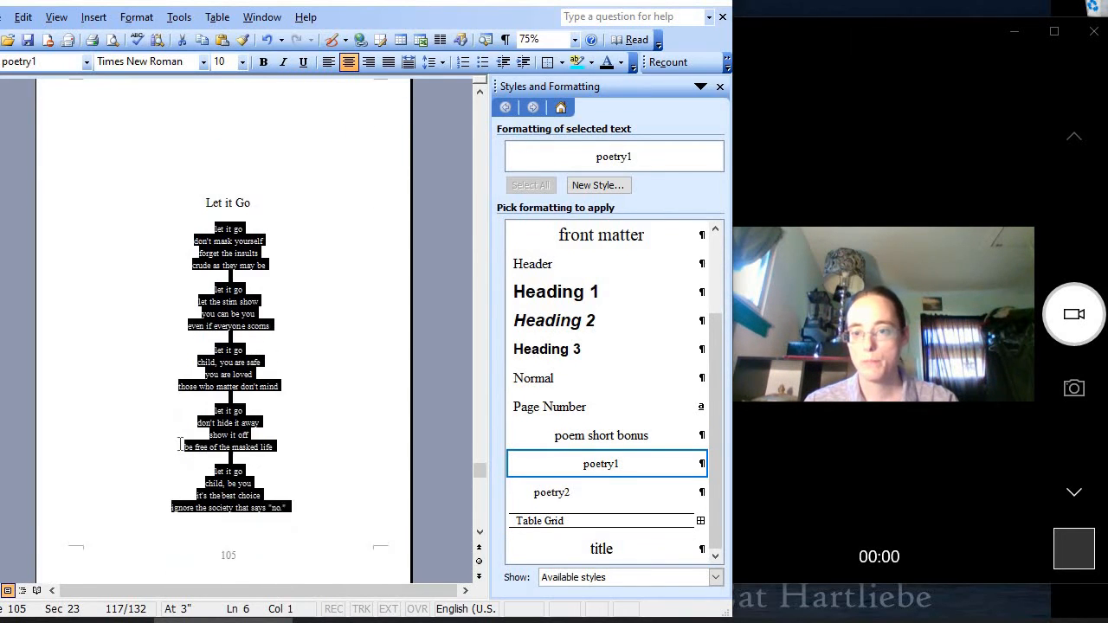
Paste the copied empty lines above "Aquarium Visit" and give that heading the title style
scroll(179, 445, "down", 4)
left_click(189, 375)
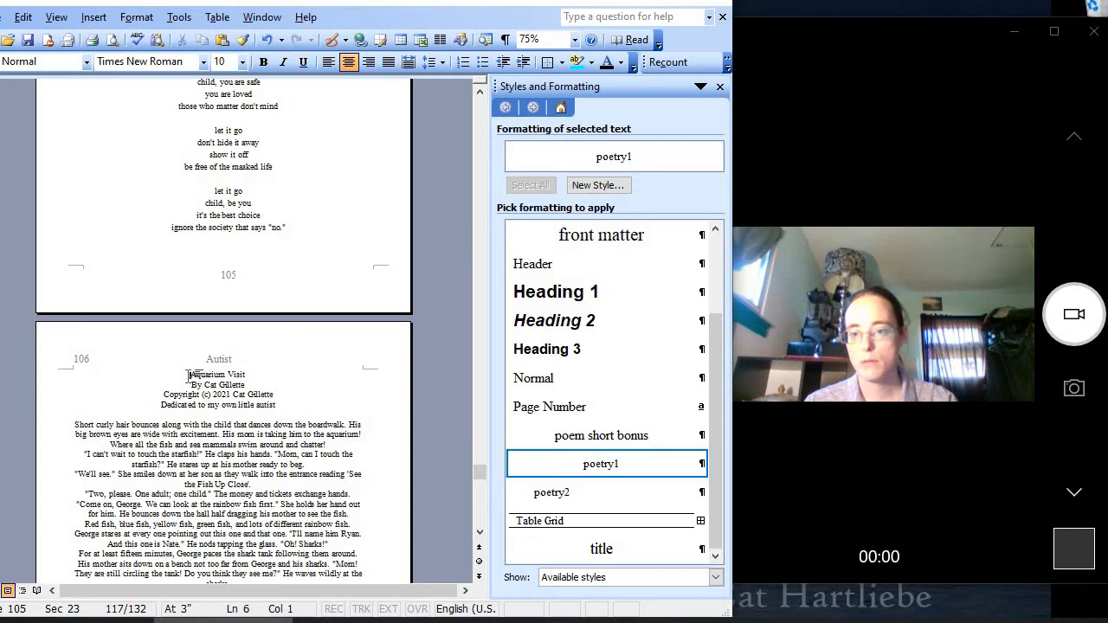
left_click(189, 375)
key("ctrl+v")
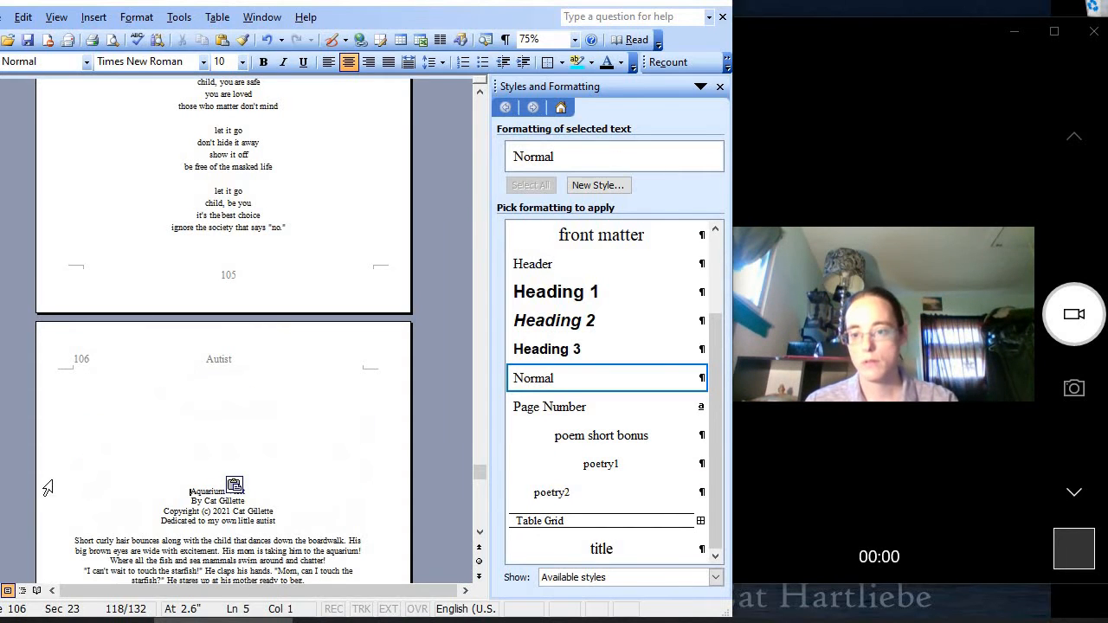
left_click(43, 491)
left_click(601, 549)
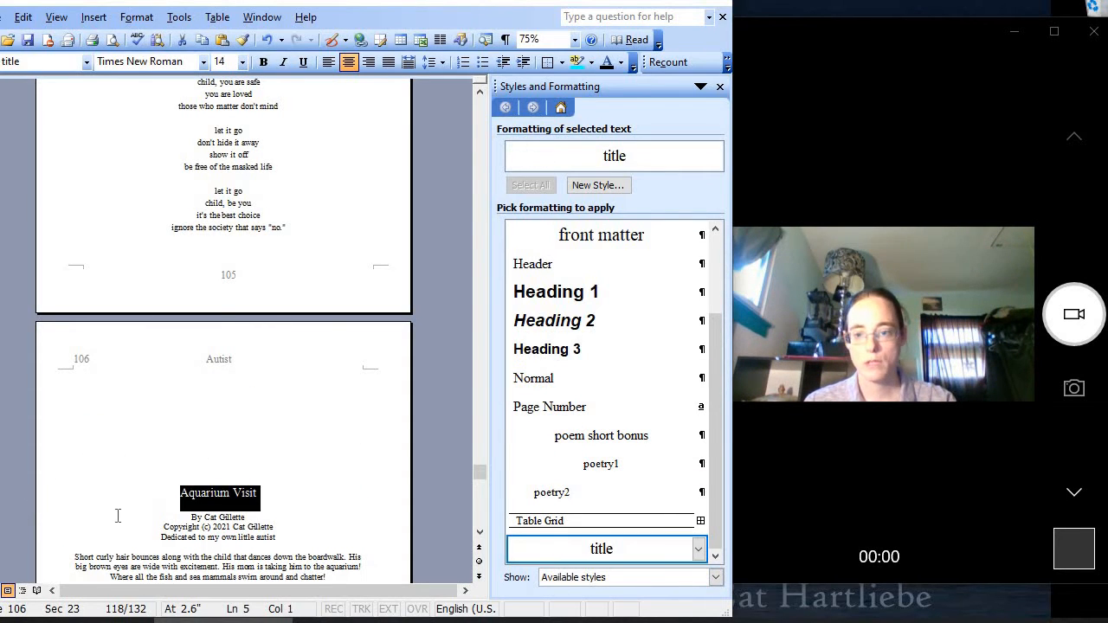
Apply the poem short bonus style to the byline, copyright and dedication lines under "Aquarium Visit"
left_click_drag(38, 518, 33, 538)
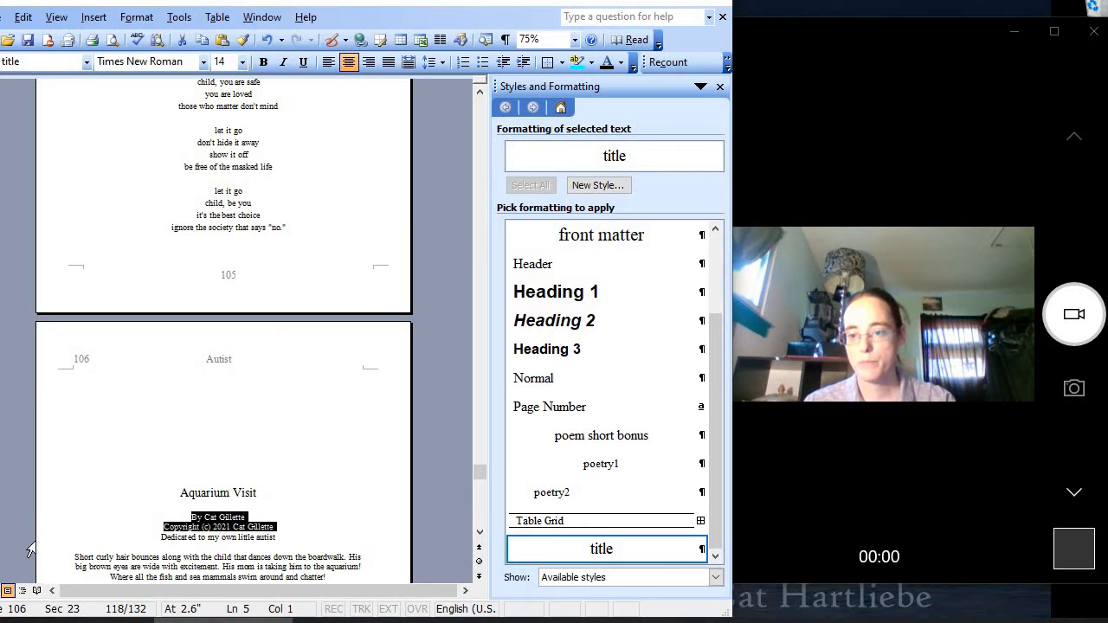
left_click(601, 436)
scroll(272, 433, "down", 5)
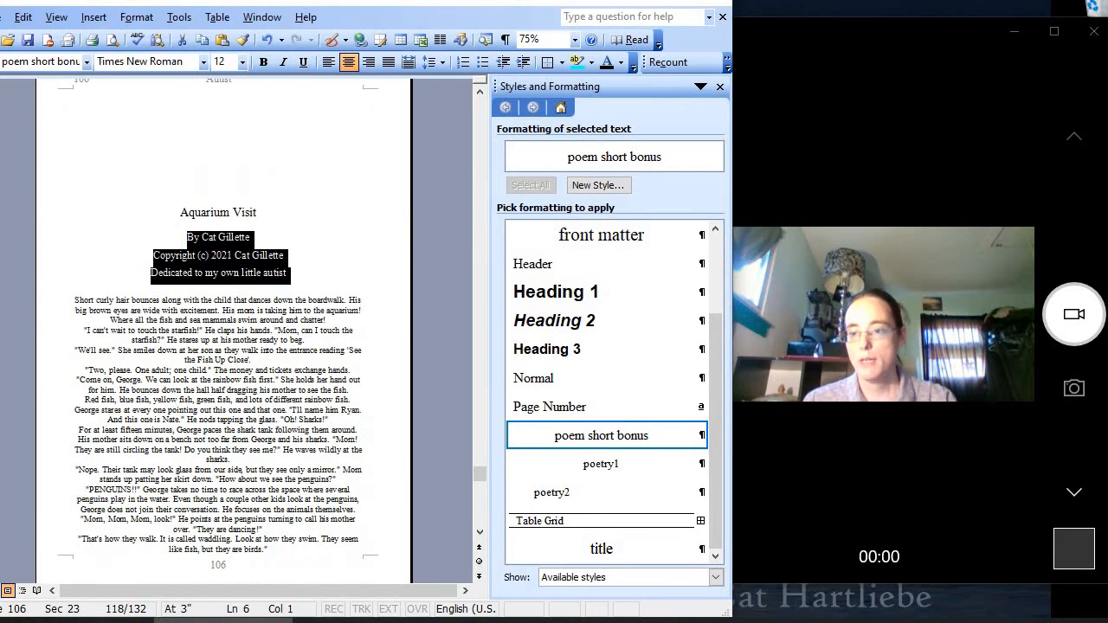
Apply the Body style to the whole "Aquarium Visit" story text
left_click_drag(74, 299, 260, 511)
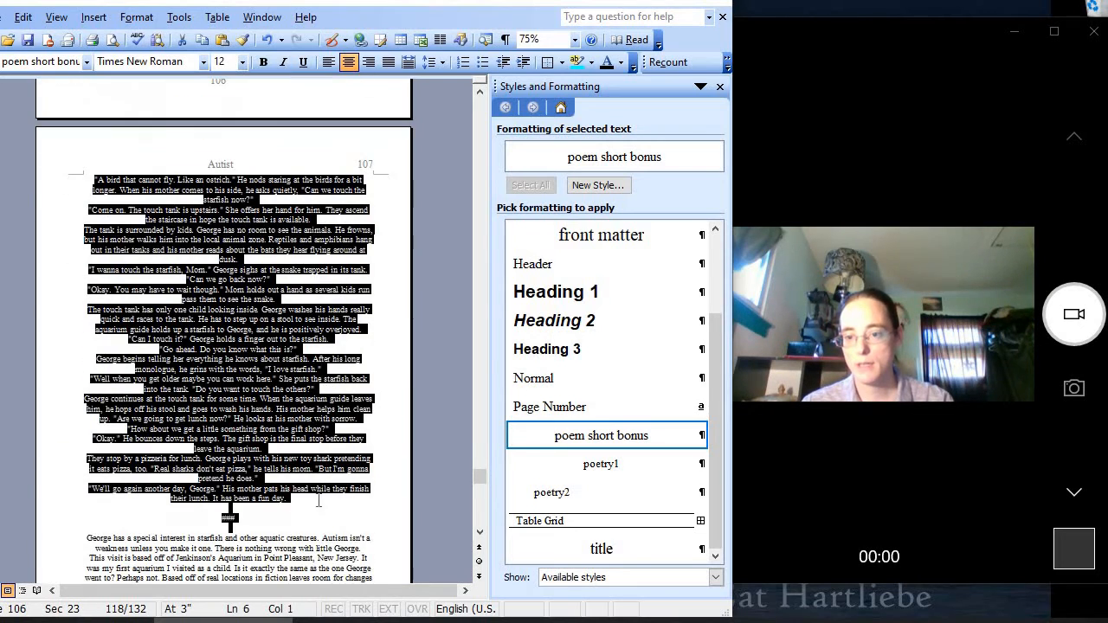
scroll(571, 364, "up", 3)
left_click(584, 264)
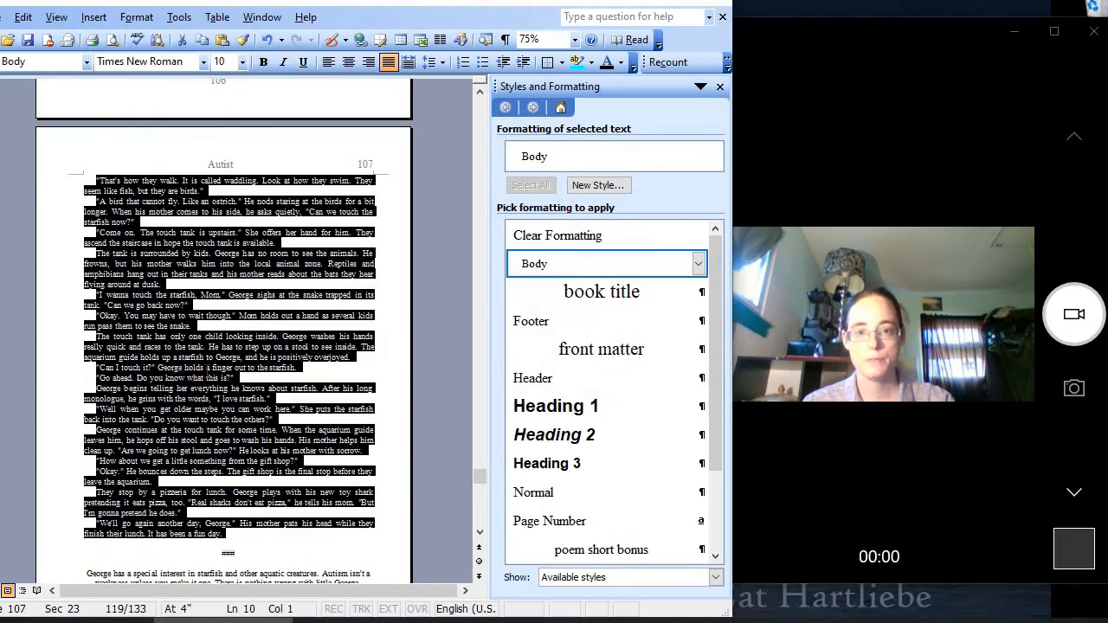
Replace the ### divider after the story with ~~~~ and apply the Body style to the closing note below it
left_click(221, 429)
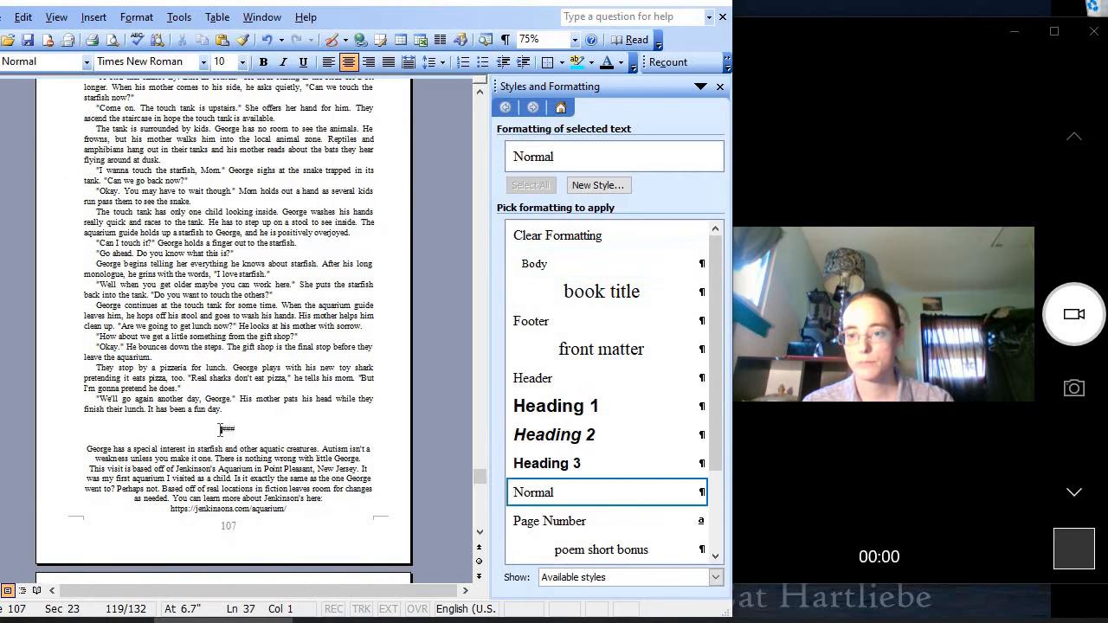
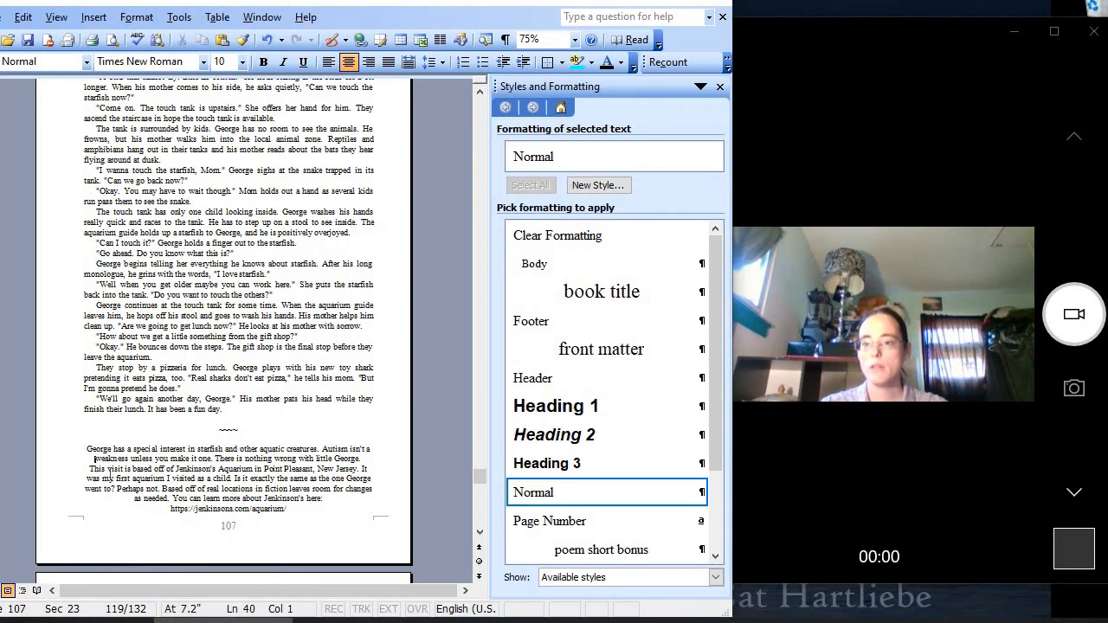
left_click_drag(85, 448, 286, 511)
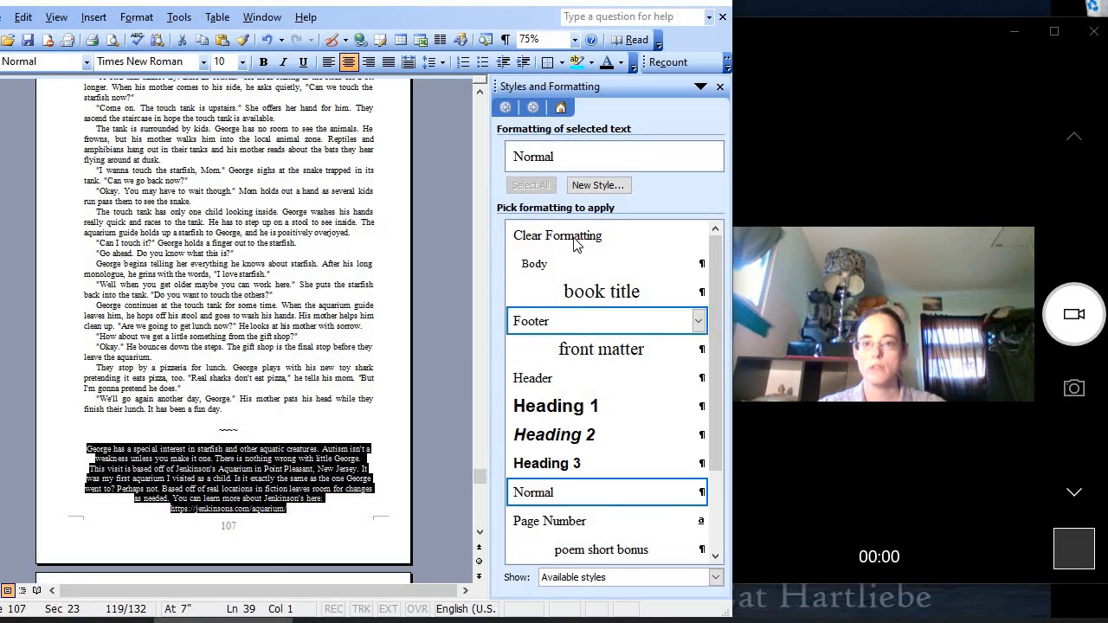
left_click(581, 264)
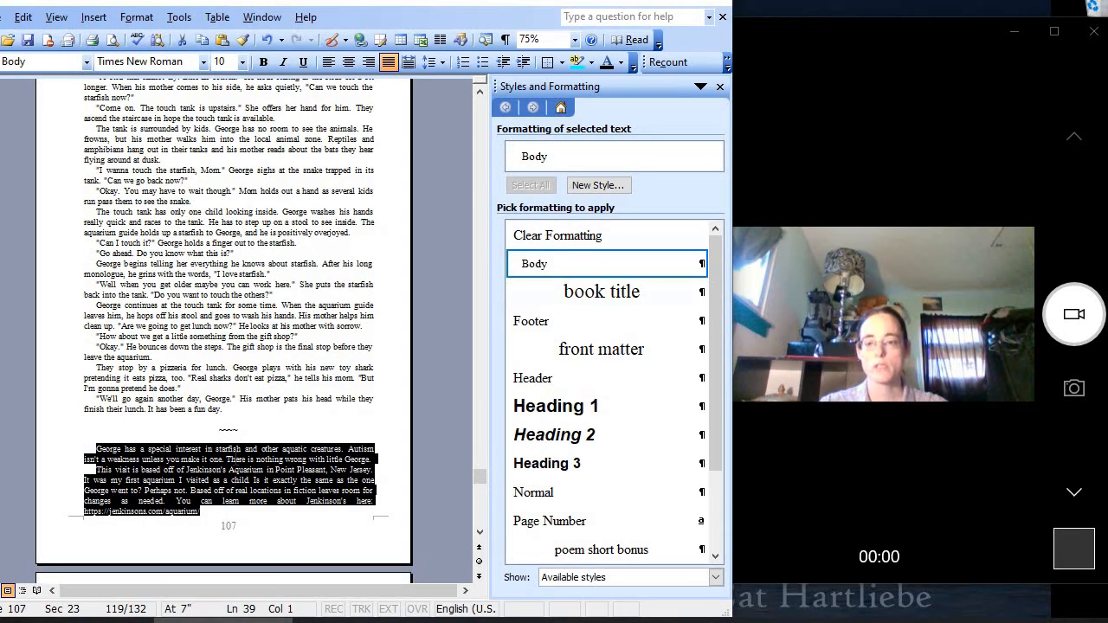
Add an empty line after the aquarium web address, undo its automatic hyperlink, and insert a page break before "The Mask"
left_click(237, 516)
scroll(225, 485, "down", 6)
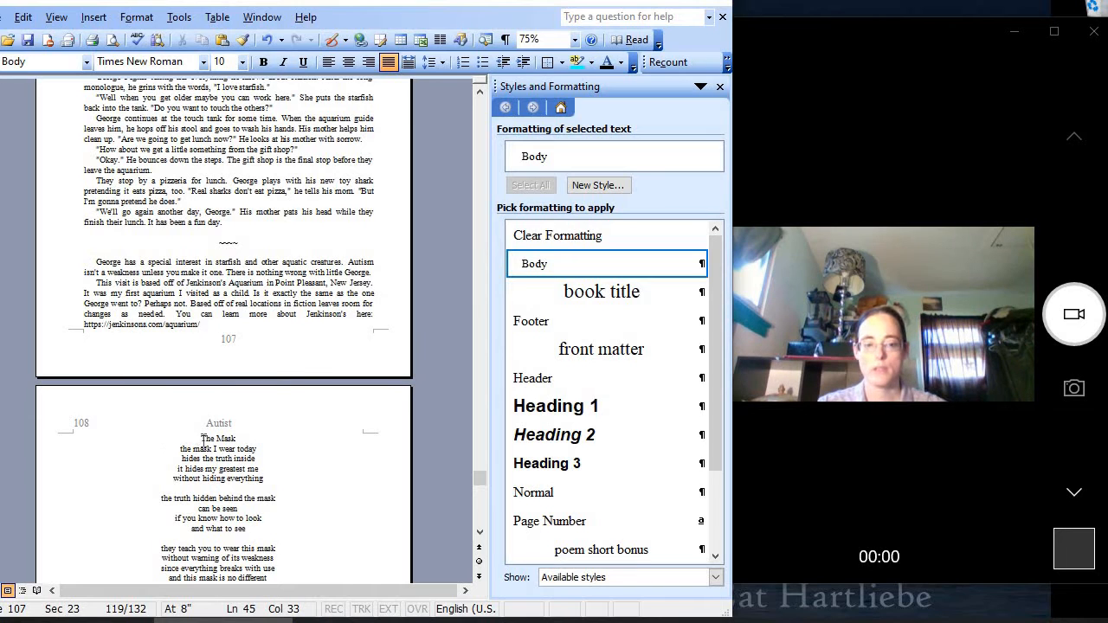
key("Return")
key("ctrl+z")
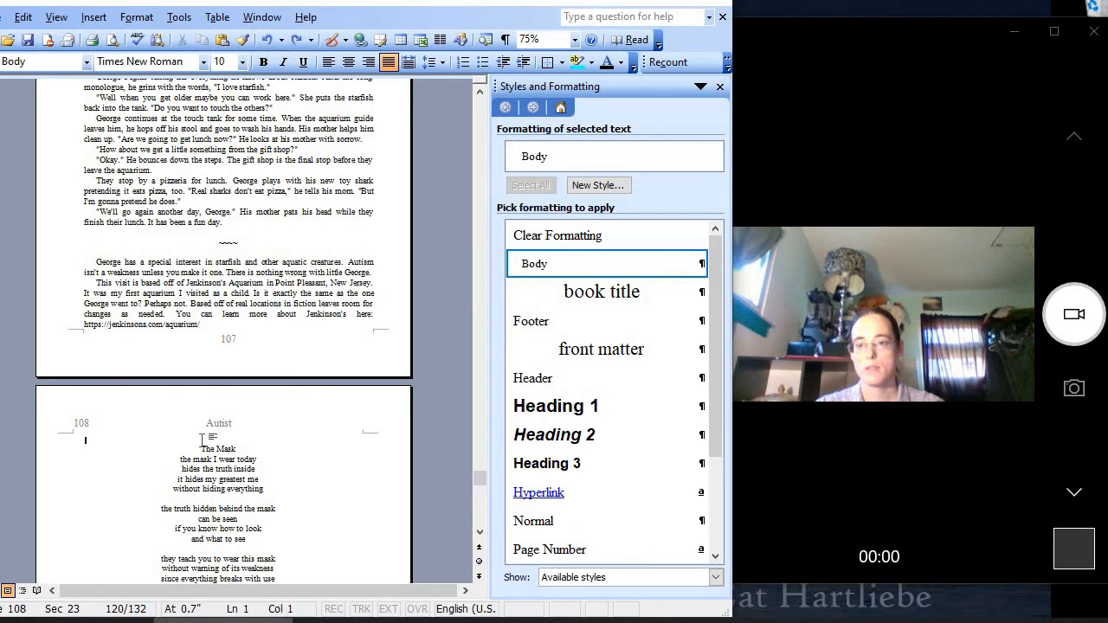
key("Down")
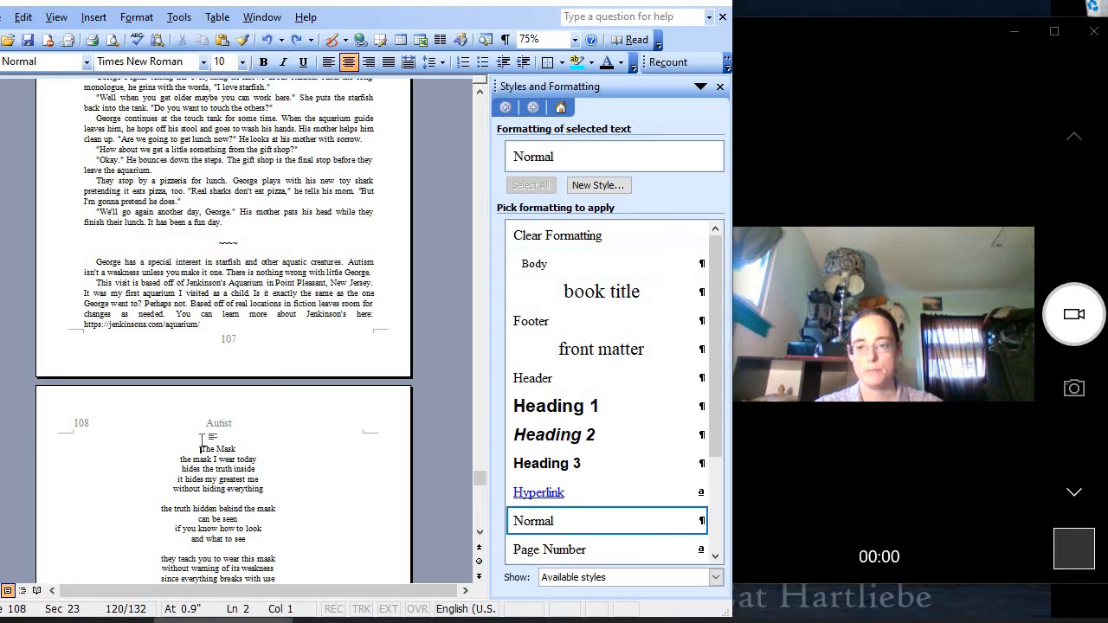
key("ctrl+Return")
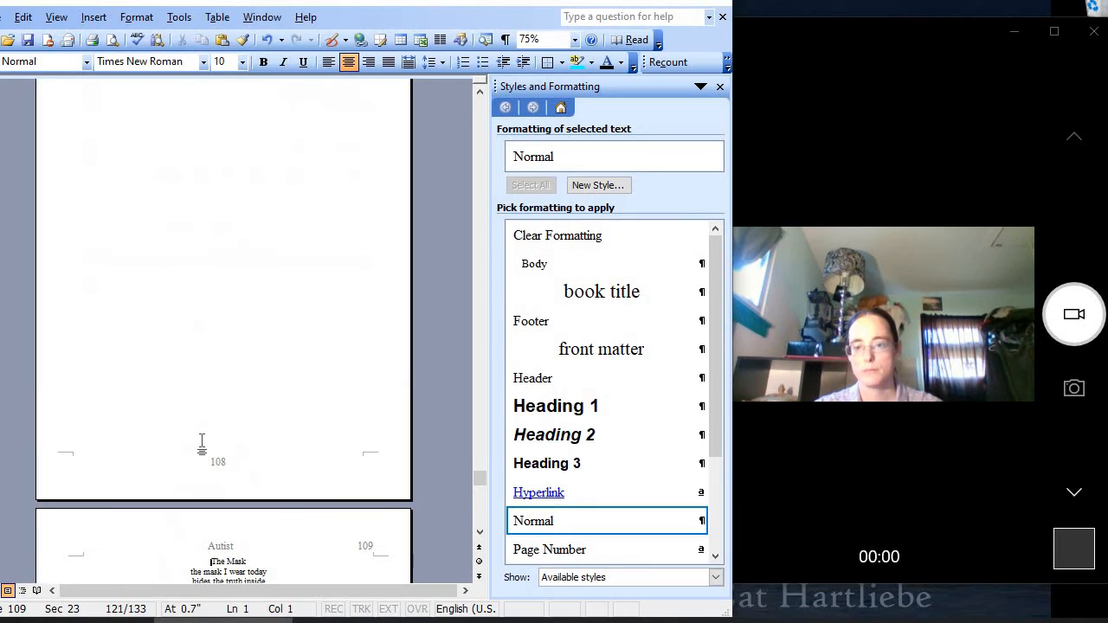
Undo the last page break, remove the extra empty line before "The Mask", and paste four blank spacing lines above its title
key("ctrl+z")
key("Up")
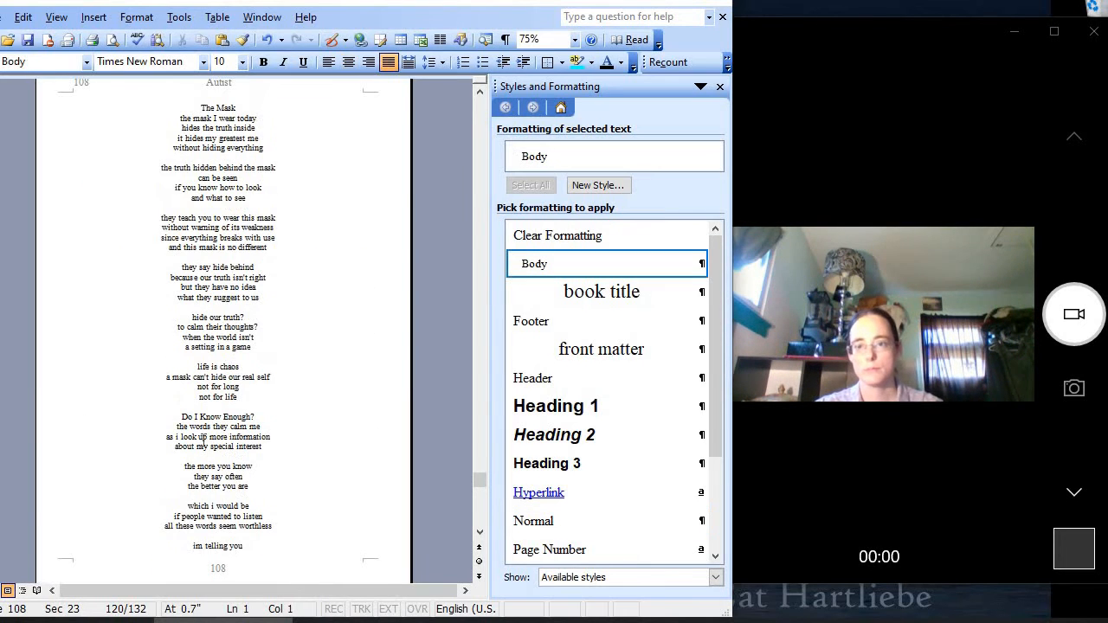
key("Left")
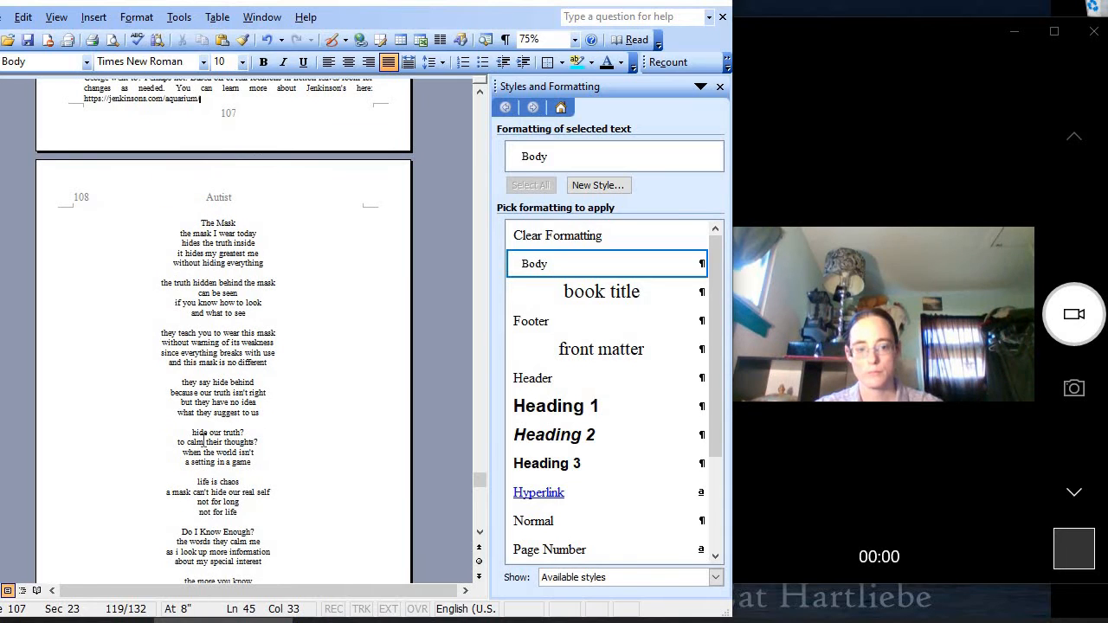
key("Delete")
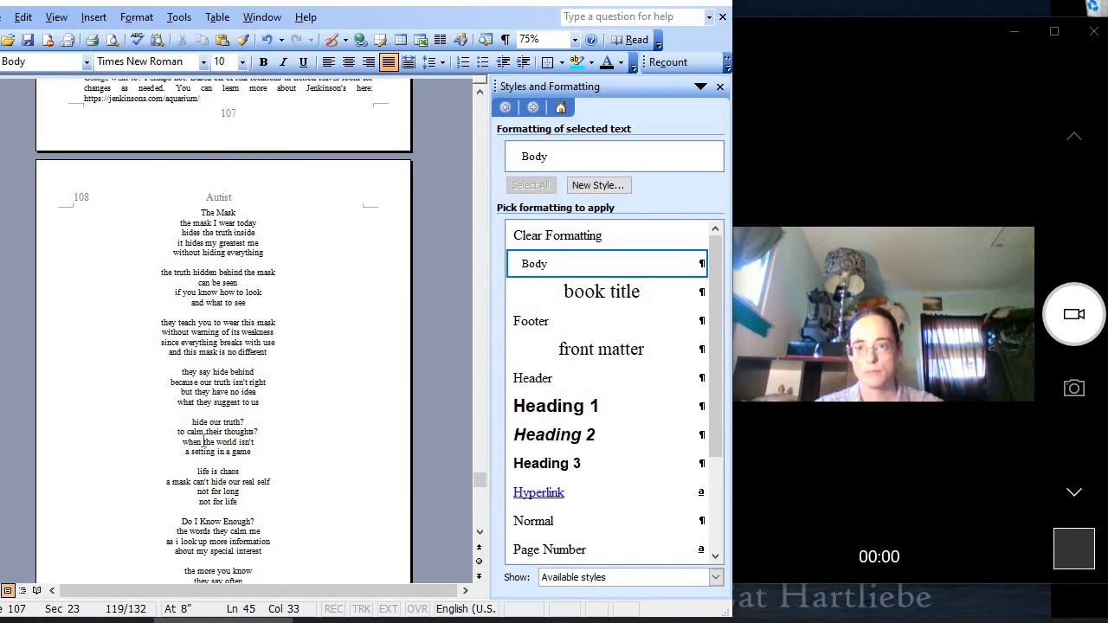
key("Right")
key("ctrl+v")
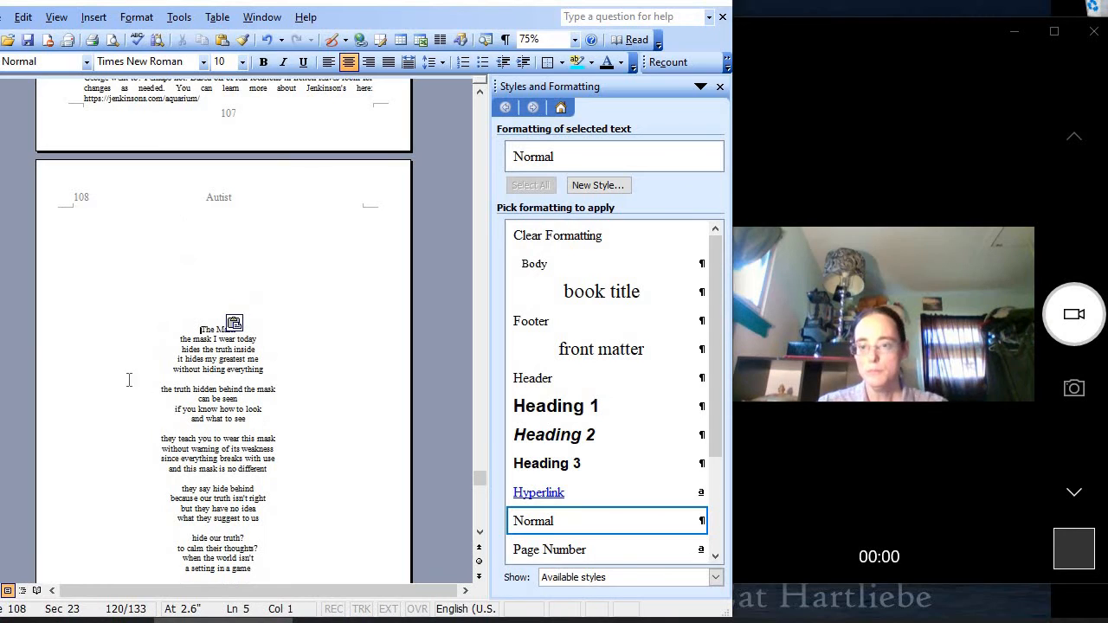
Apply the title style to the heading "The Mask"
left_click(39, 333)
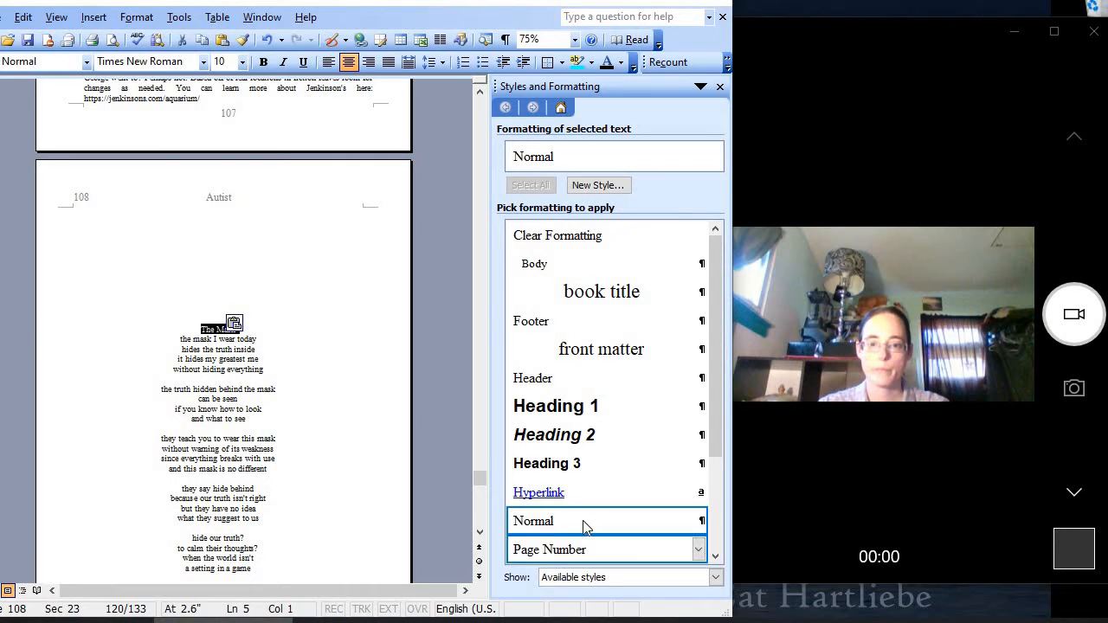
scroll(636, 459, "down", 3)
left_click(628, 549)
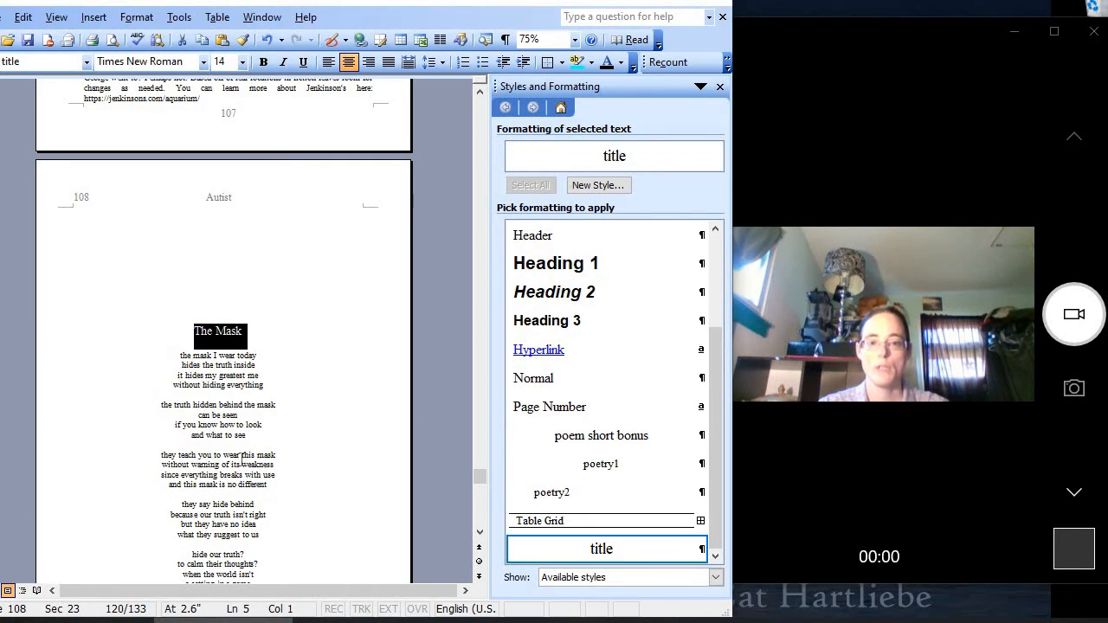
Apply the poetry1 style to all stanzas of "The Mask", up to the heading "Do I Know Enough?"
scroll(182, 320, "down", 3)
left_click_drag(176, 235, 282, 517)
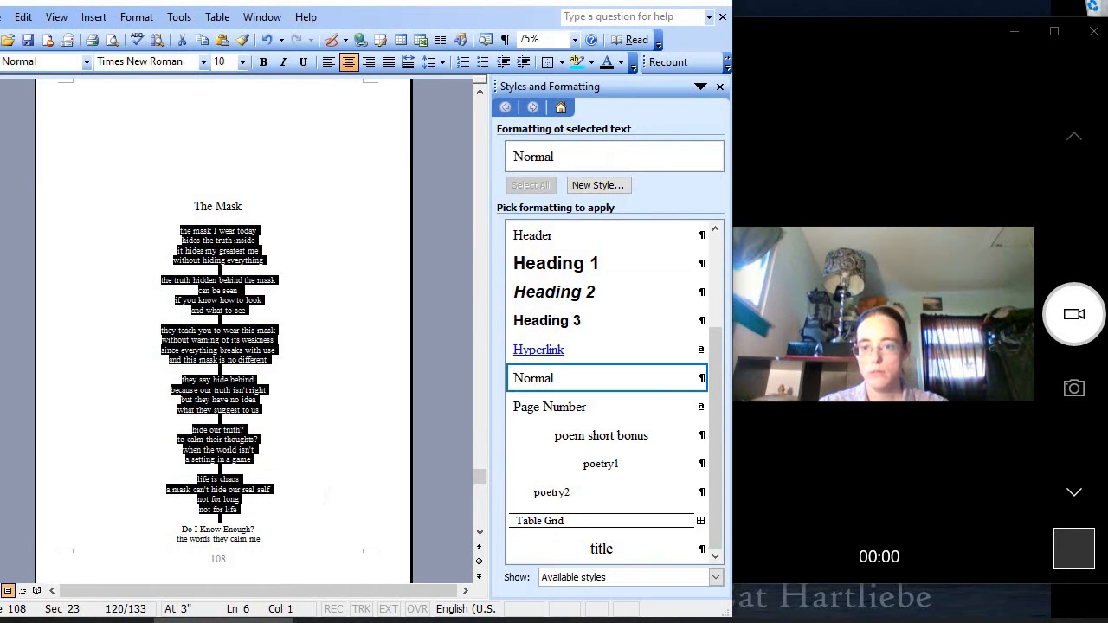
left_click(598, 464)
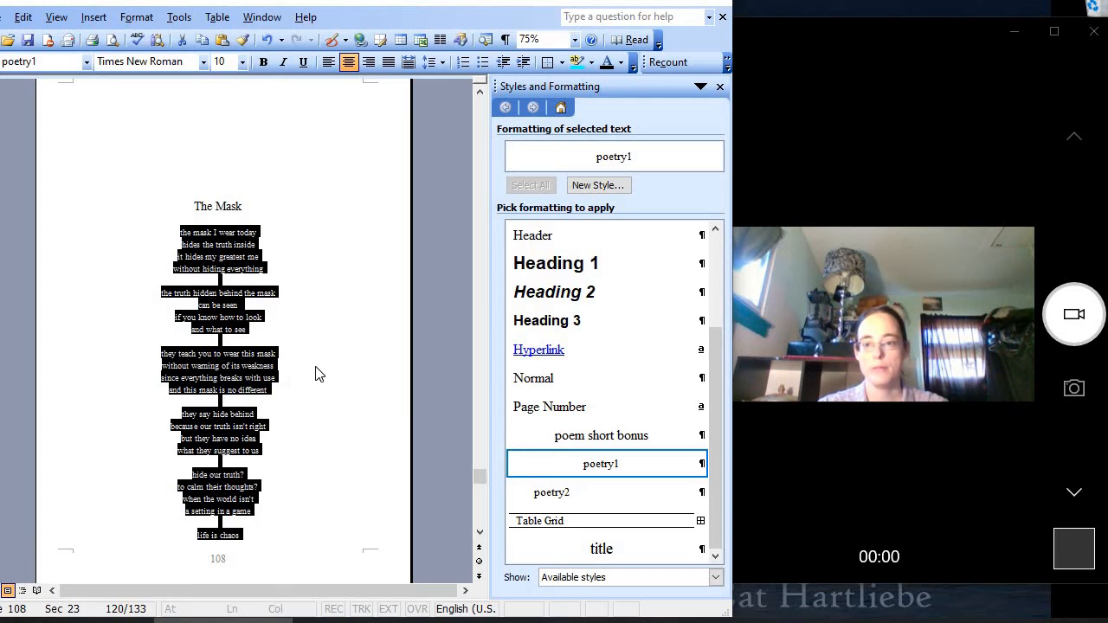
Start "Do I Know Enough?" on a new page below four blank lines and apply the title style to its heading
scroll(317, 369, "down", 8)
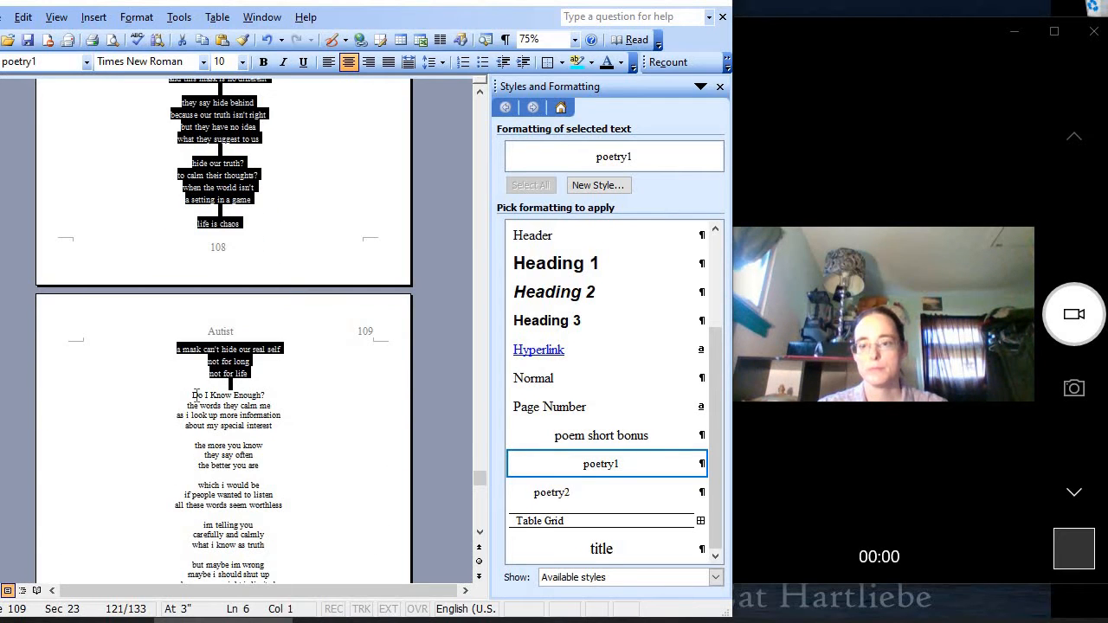
left_click(194, 396)
key("ctrl+Return")
scroll(195, 402, "down", 9)
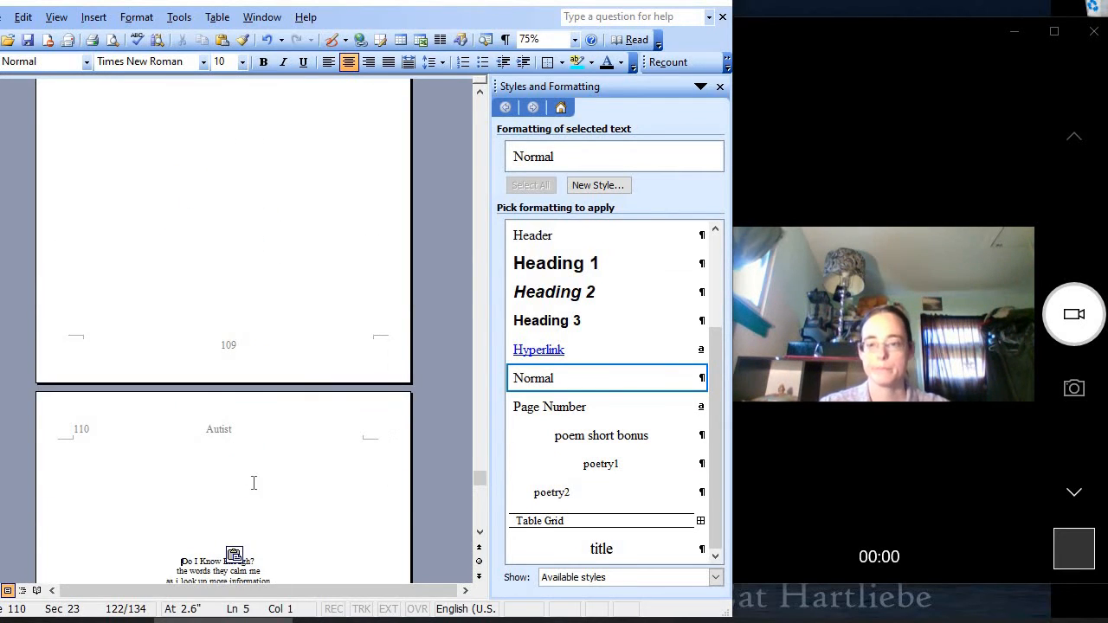
left_click(45, 322)
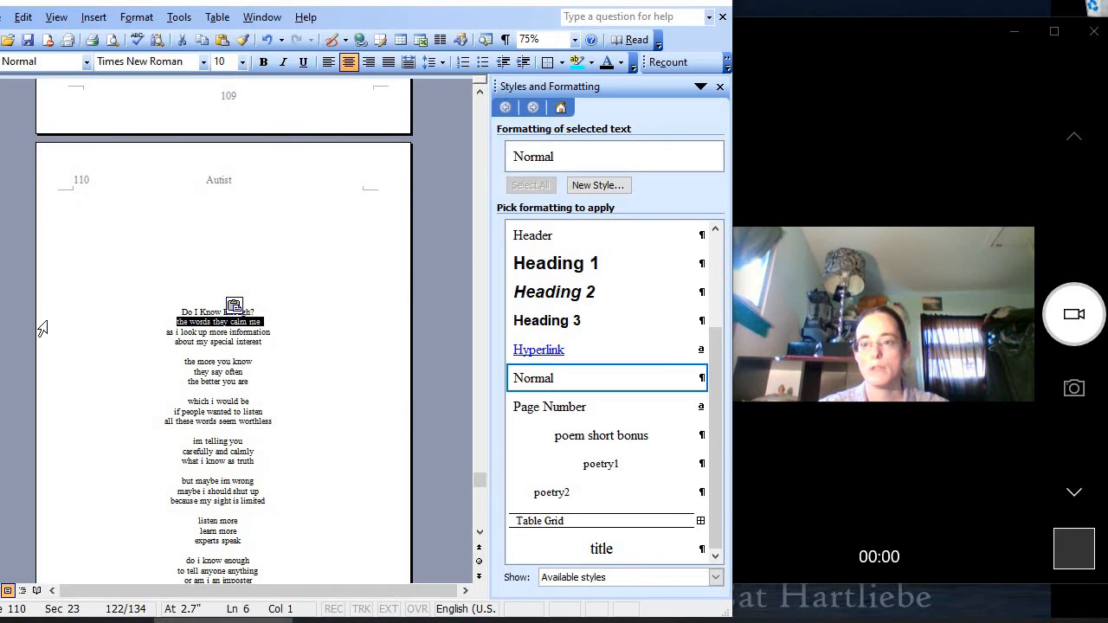
left_click(41, 312)
left_click(582, 554)
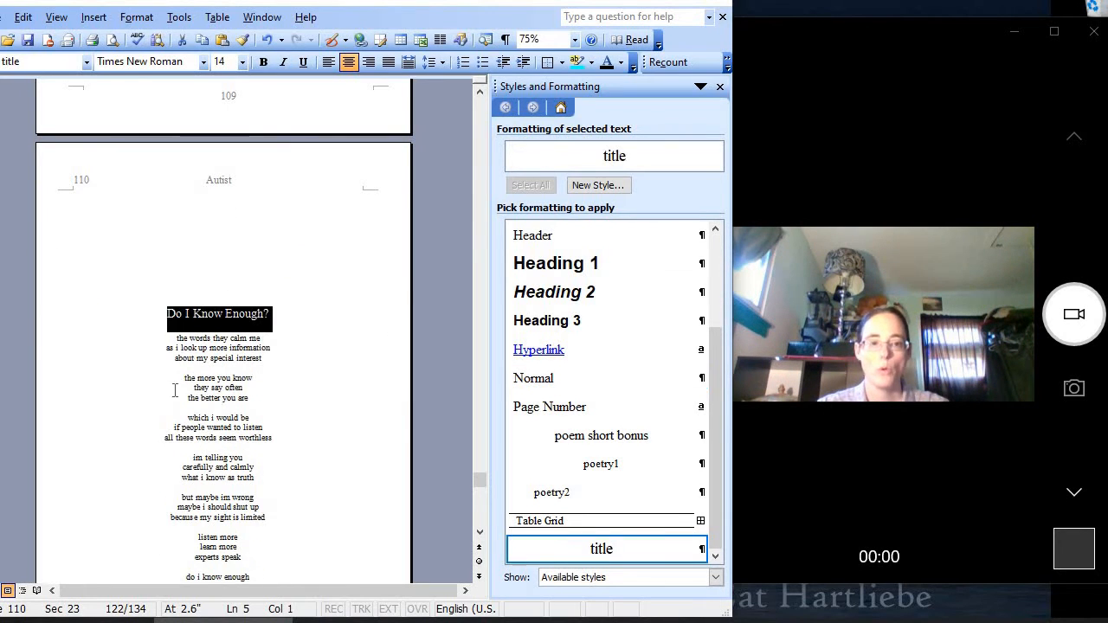
Apply the poetry1 style to the whole "Do I Know Enough?" poem, through the line "will you listen?"
scroll(122, 260, "down", 4)
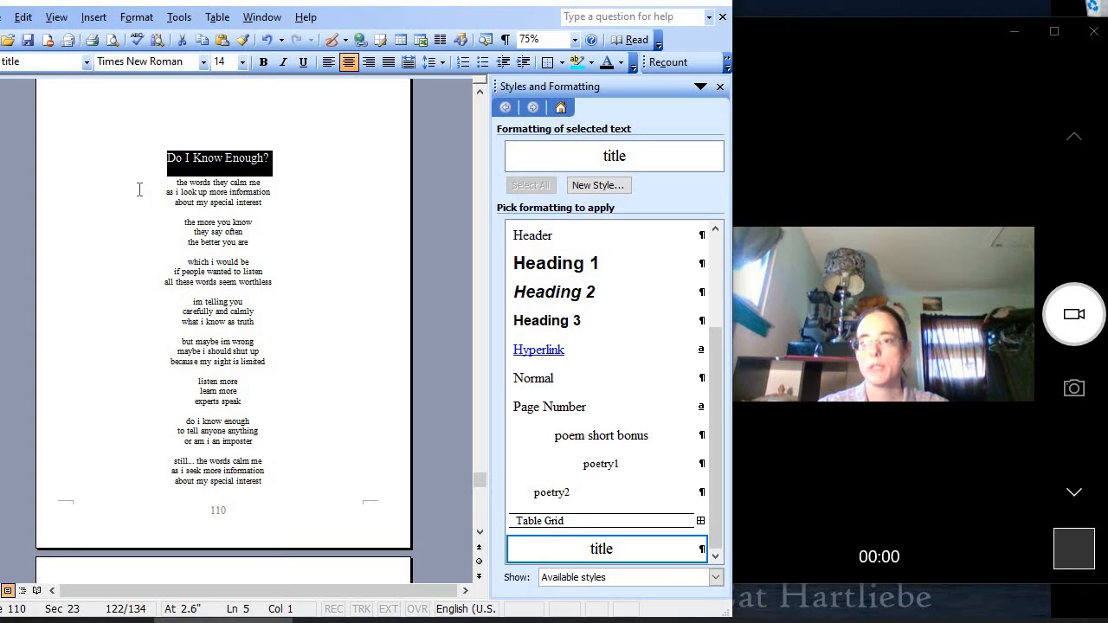
left_click_drag(127, 197, 288, 484)
scroll(194, 510, "down", 2)
scroll(193, 510, "down", 2)
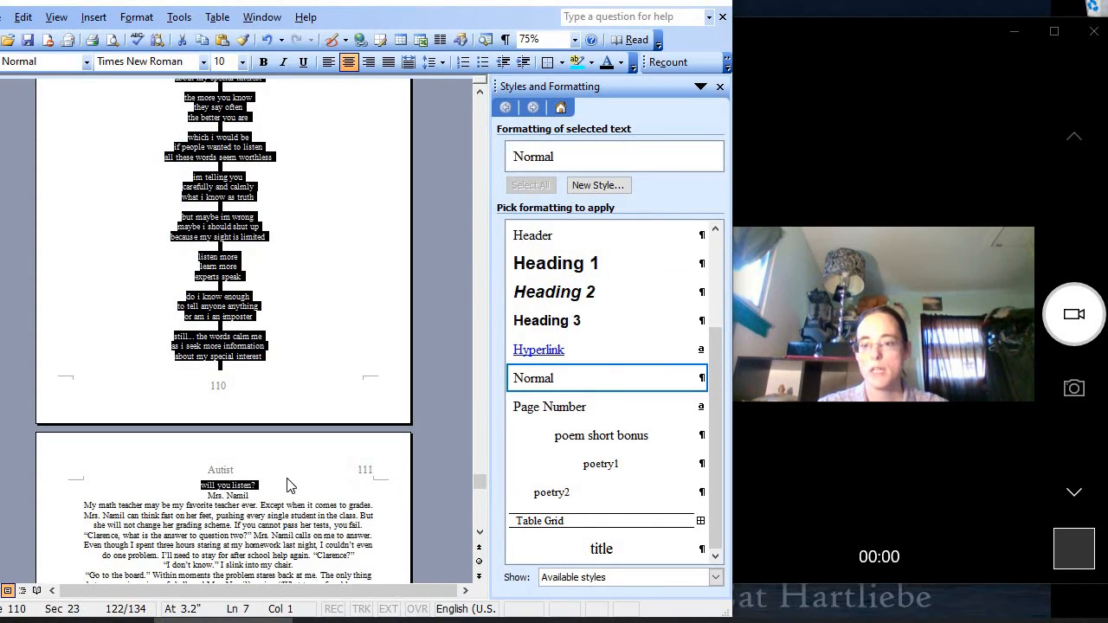
left_click(601, 464)
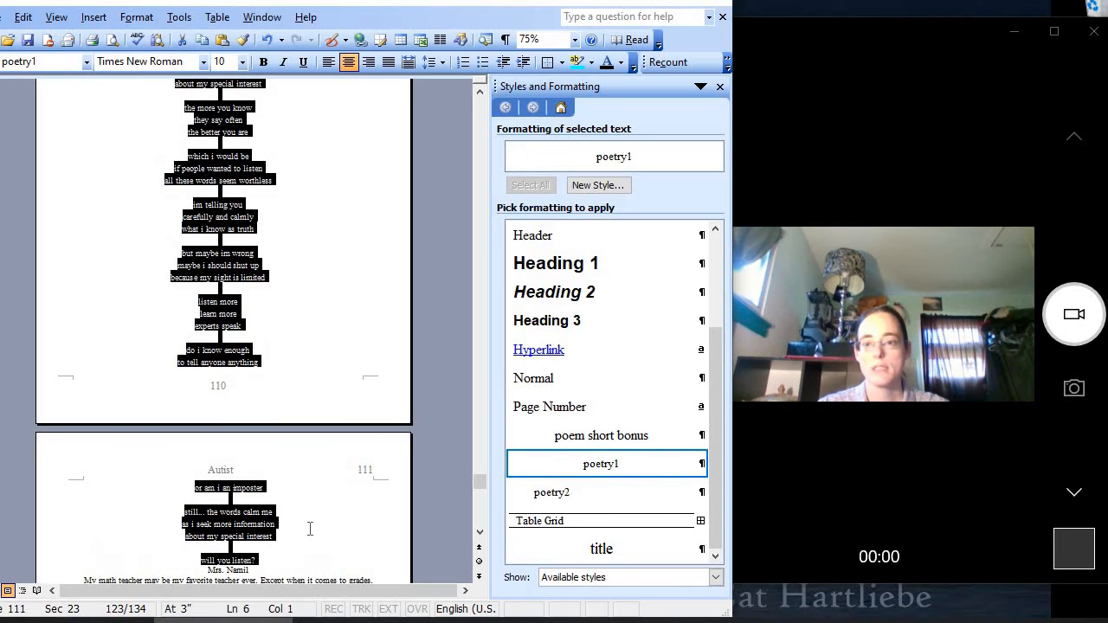
Start the math teacher story on a new page below four blank lines and apply the title style to its heading
scroll(269, 509, "down", 1)
left_click(206, 476)
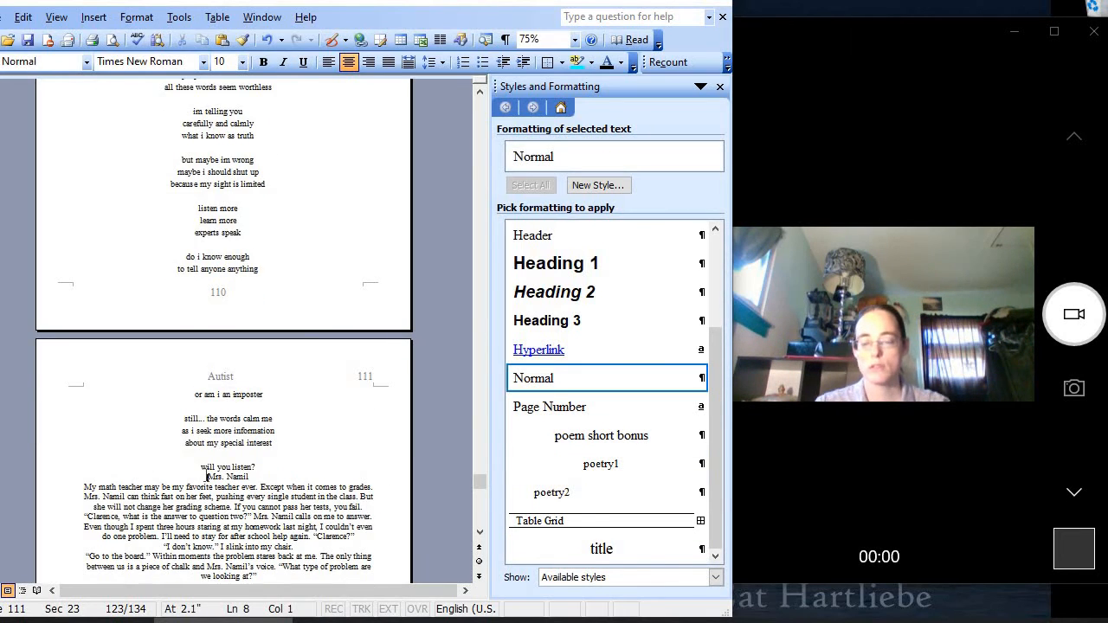
key("ctrl+v")
scroll(206, 475, "down", 6)
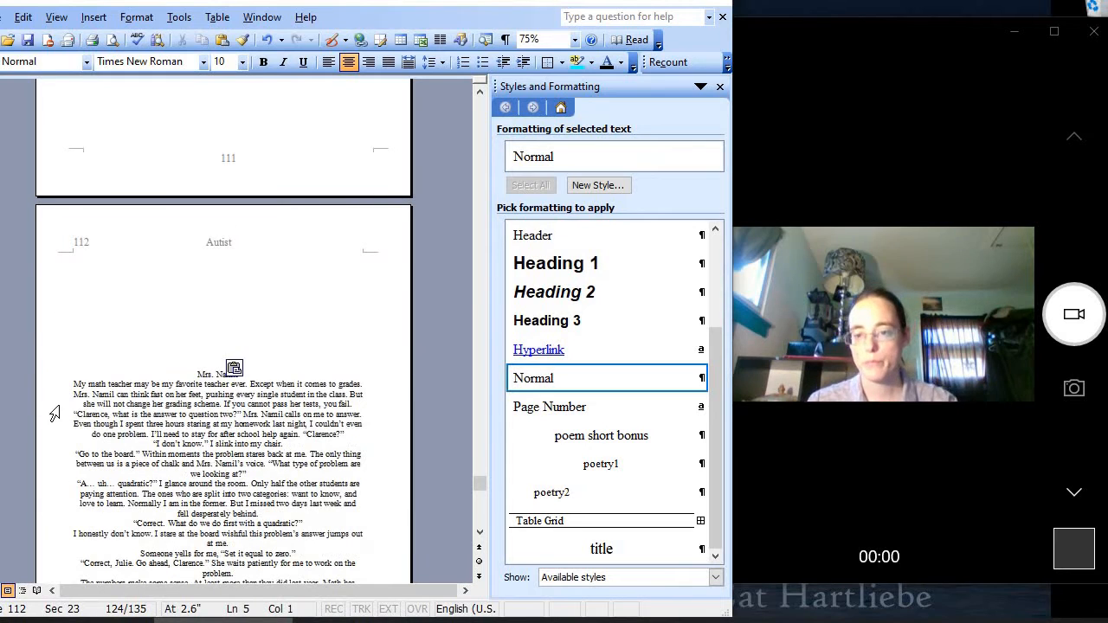
key("Up")
left_click(50, 374)
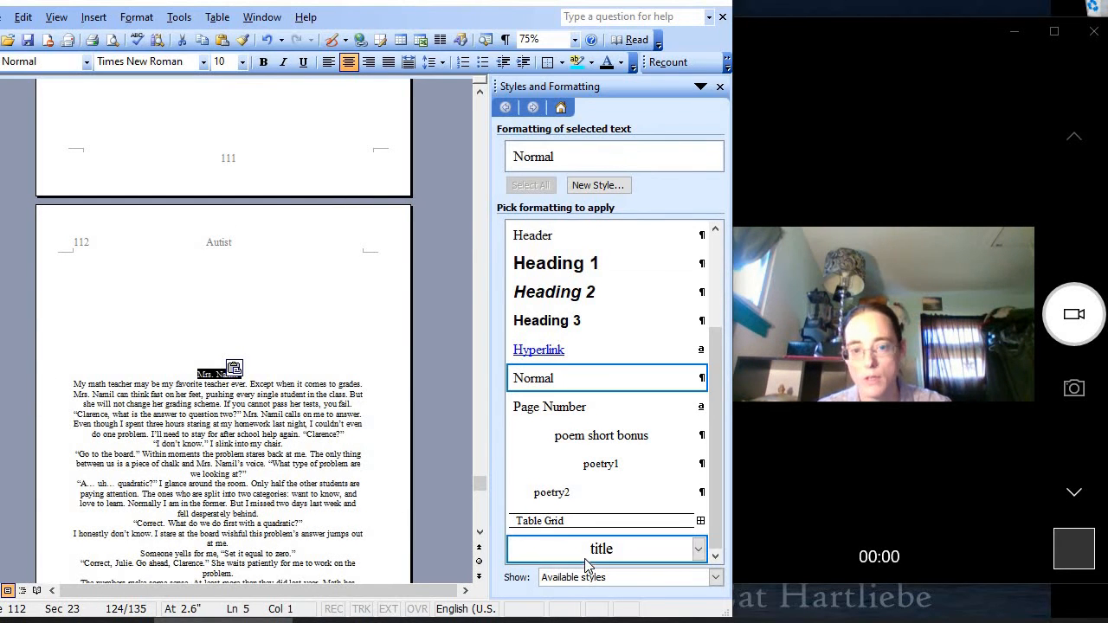
key("ctrl+y")
Apply the Body style to the whole math teacher story text, up to the ### divider
scroll(71, 346, "down", 4)
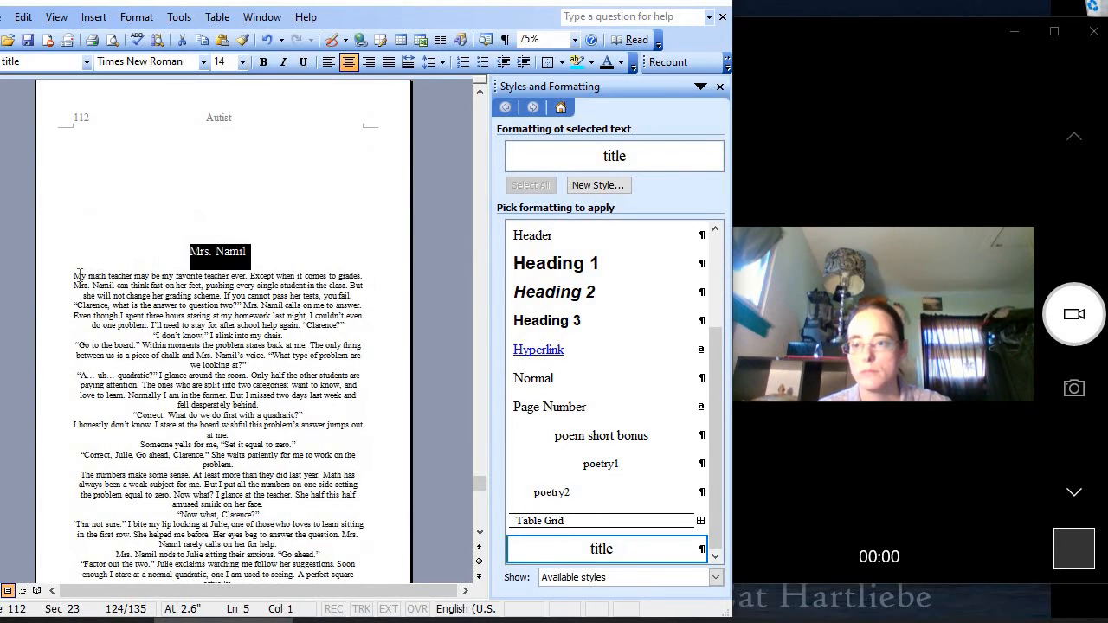
left_click_drag(111, 326, 331, 430)
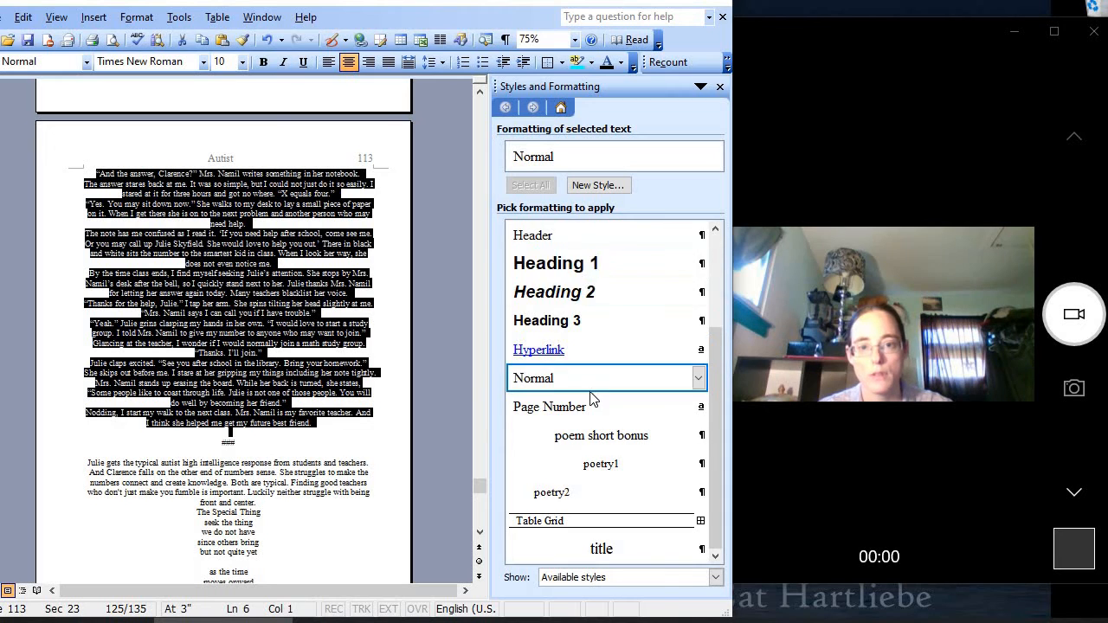
scroll(598, 381, "up", 3)
left_click(554, 264)
scroll(246, 450, "down", 2)
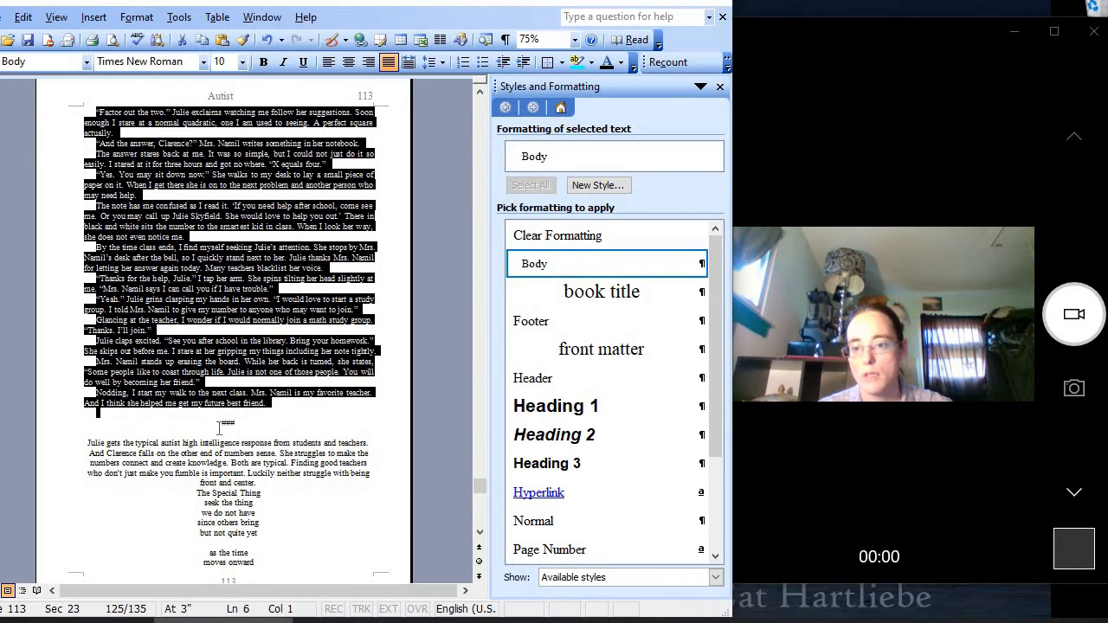
Apply the Body style to the closing note after the story and replace the ### divider above it with ~~~~
left_click_drag(76, 444, 78, 483)
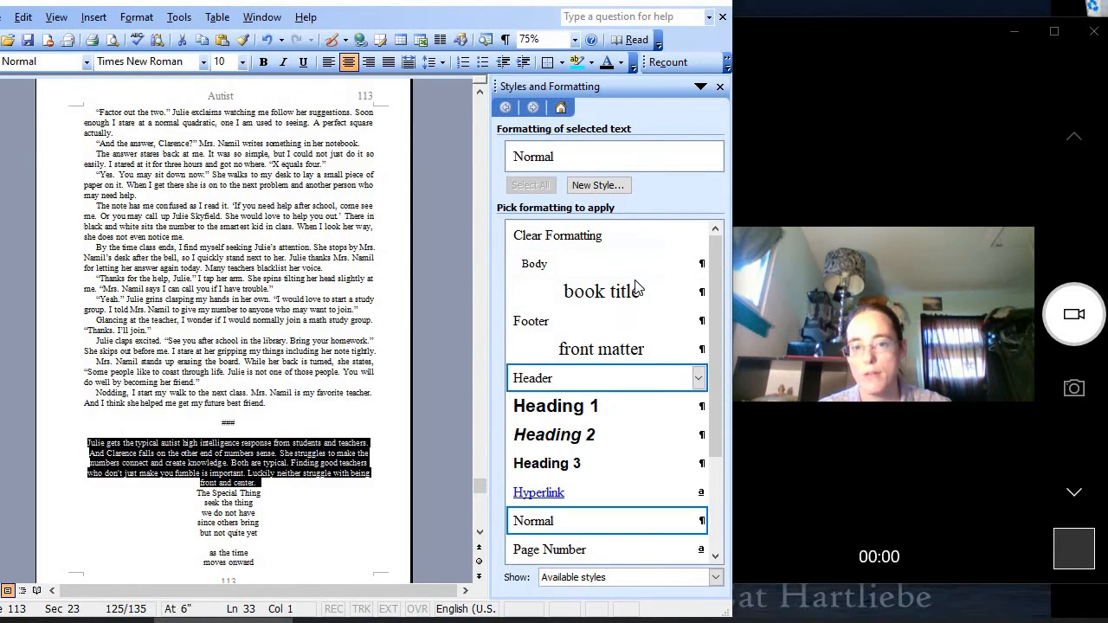
left_click(627, 272)
left_click(229, 423)
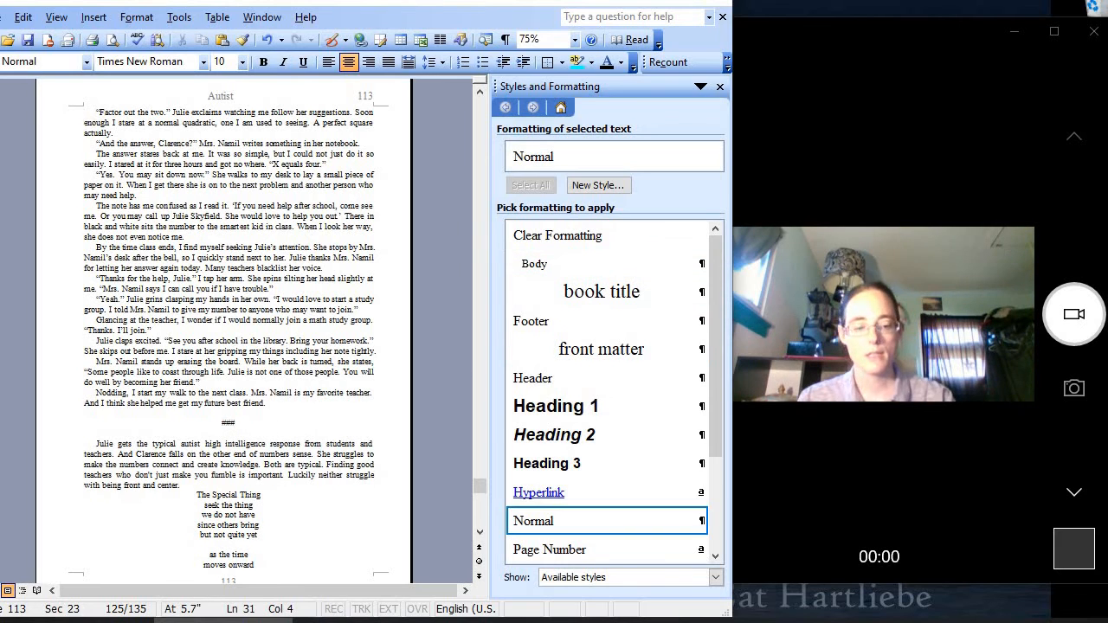
type("~~~~")
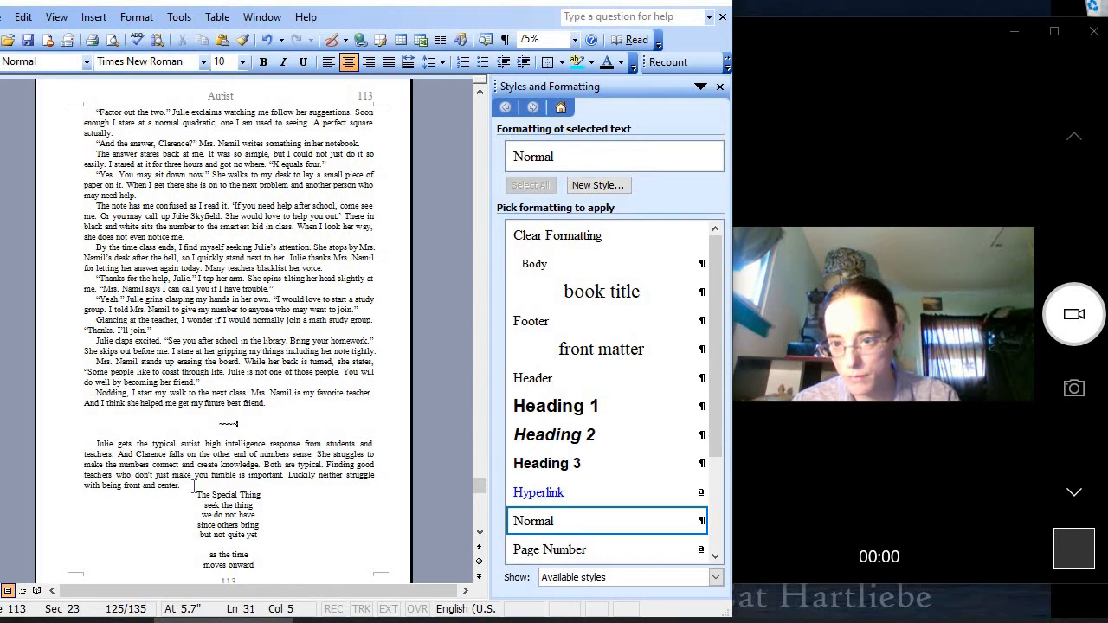
In the closing note's first sentence, delete "typical" and insert "savant/" before "high intelligence"
left_click(180, 444)
key("BackSpace")
key("BackSpace")
key("BackSpace")
key("BackSpace")
key("BackSpace")
key("BackSpace")
key("BackSpace")
key("BackSpace")
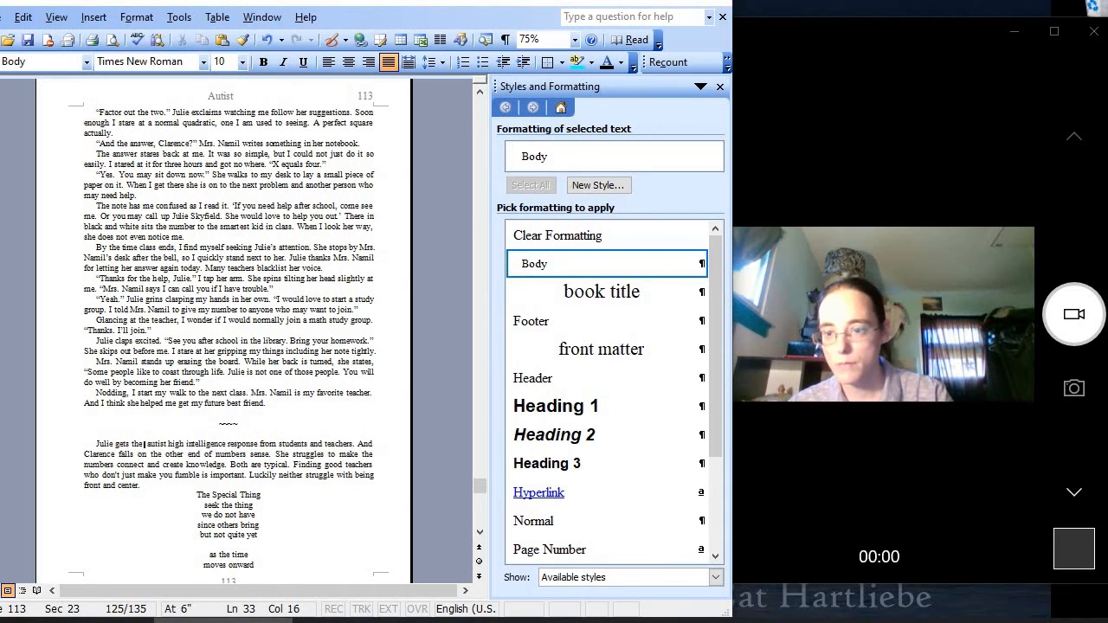
key("BackSpace")
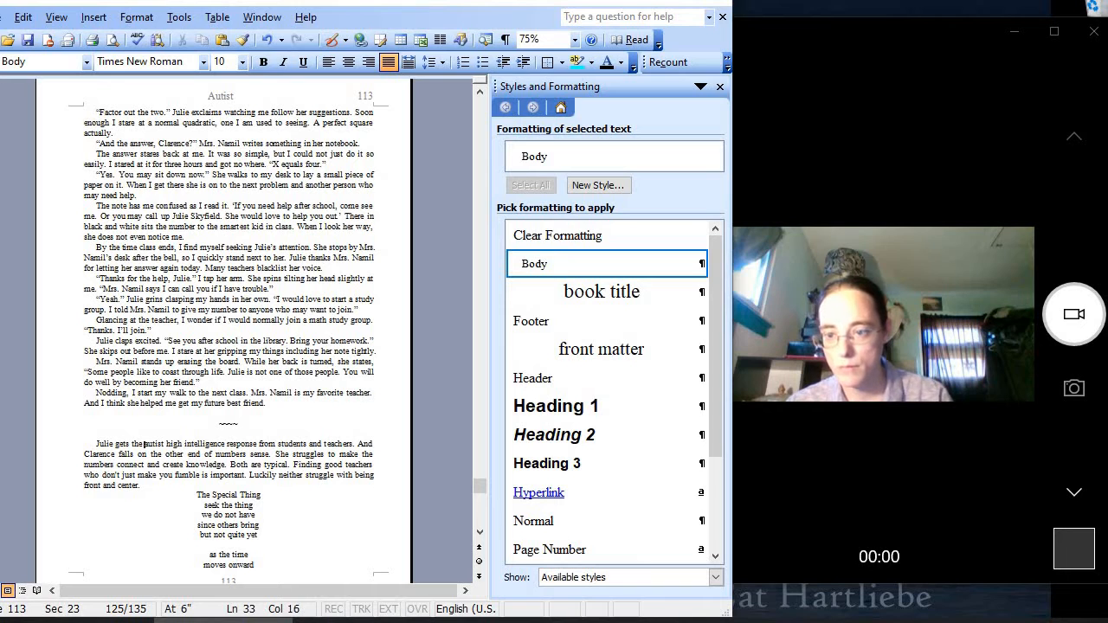
type("savant/")
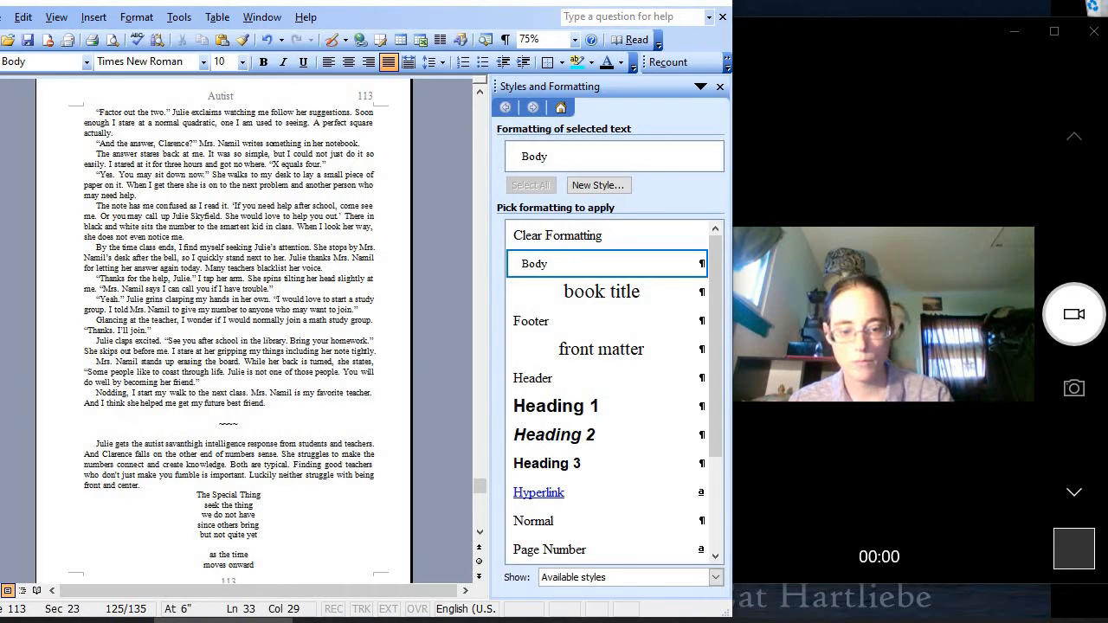
Start "The Special Thing" on a new page with four blank lines above its heading
left_click(195, 494)
key("ctrl+Return")
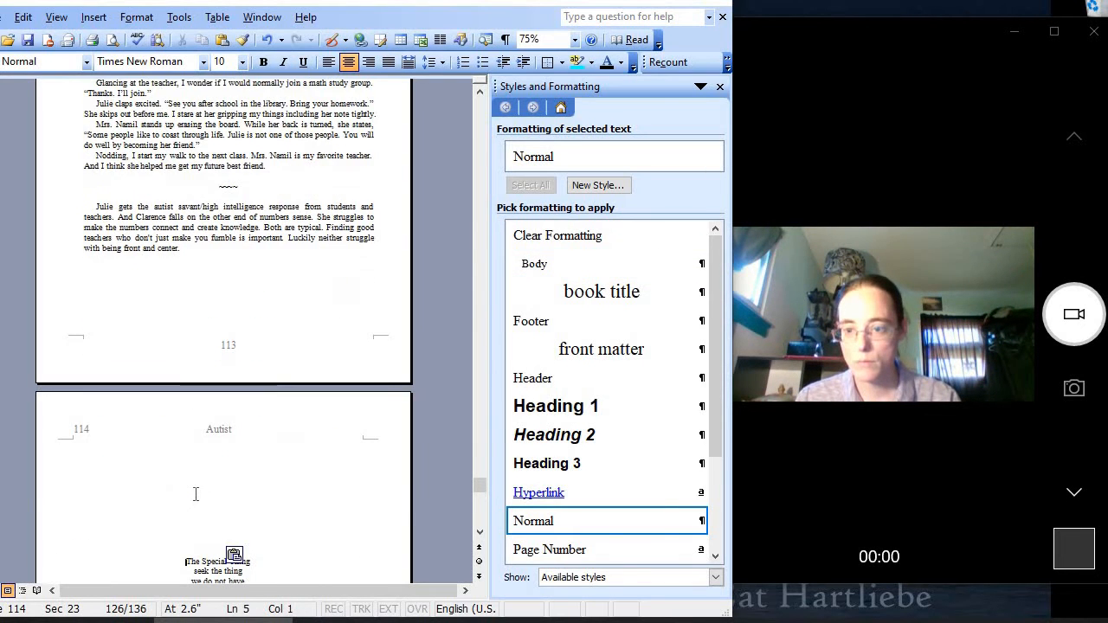
key("Return")
key("Return")
key("Return")
key("Return")
scroll(195, 500, "up", 3)
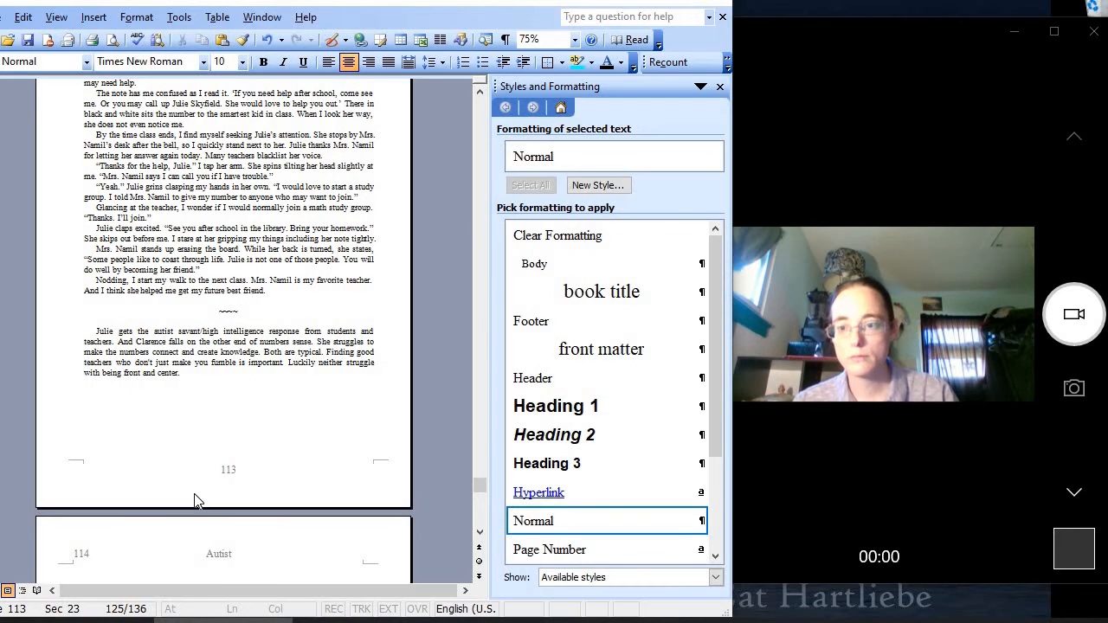
scroll(195, 501, "down", 9)
Apply the title style to the heading "The Special Thing"
left_click(171, 407)
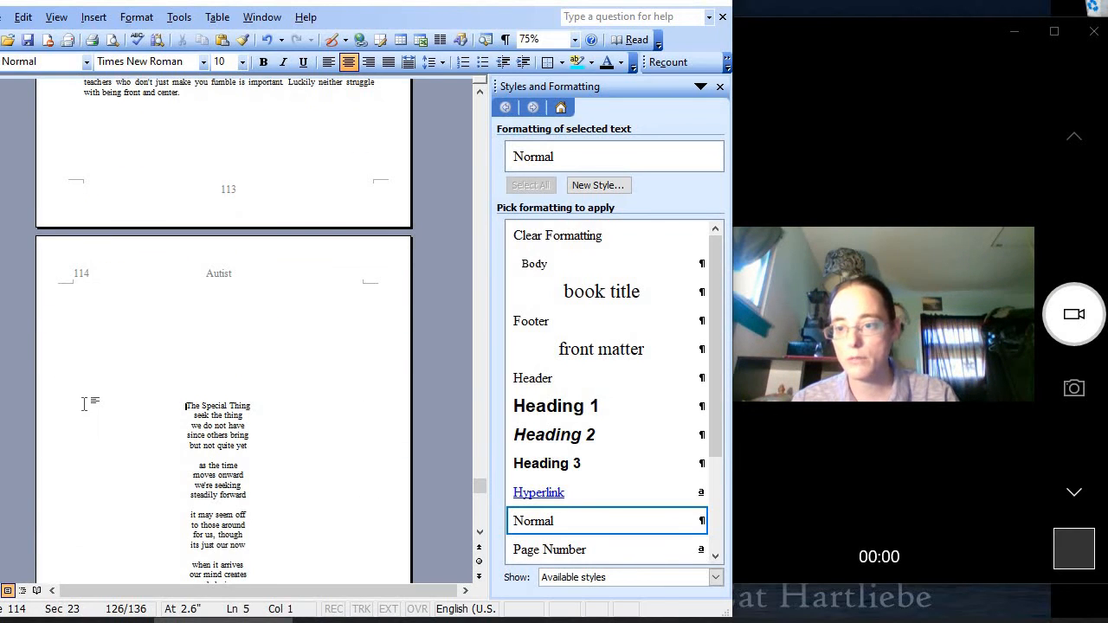
left_click_drag(185, 405, 272, 403)
scroll(658, 476, "down", 1)
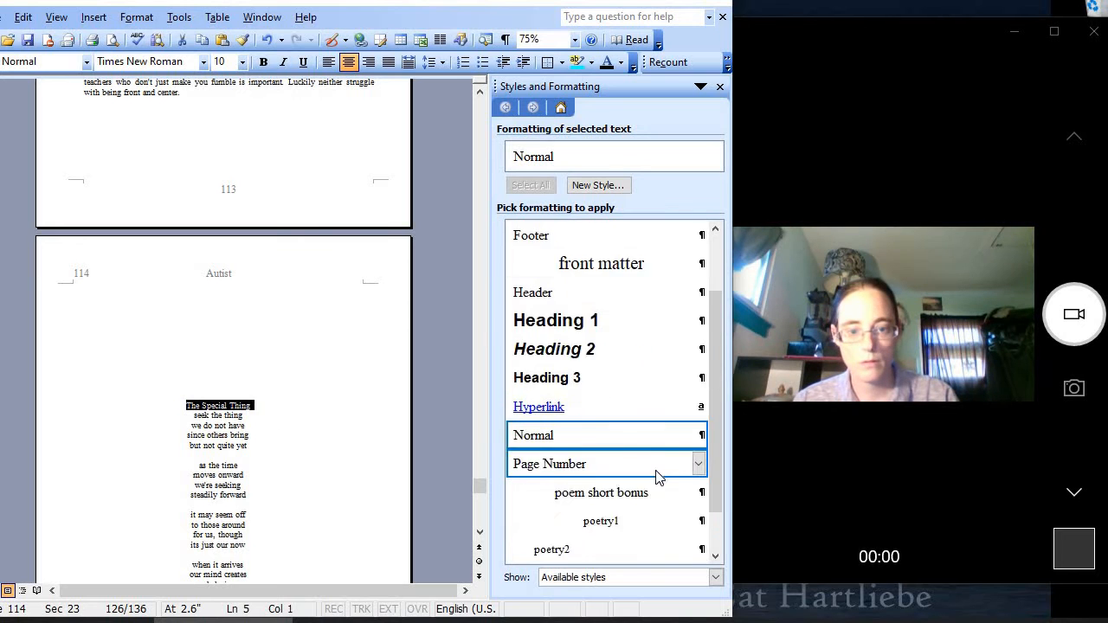
scroll(658, 476, "down", 1)
left_click(606, 553)
Apply the poetry1 style to the stanzas of "The Special Thing", through the line "and stuttered gait"
scroll(180, 205, "down", 8)
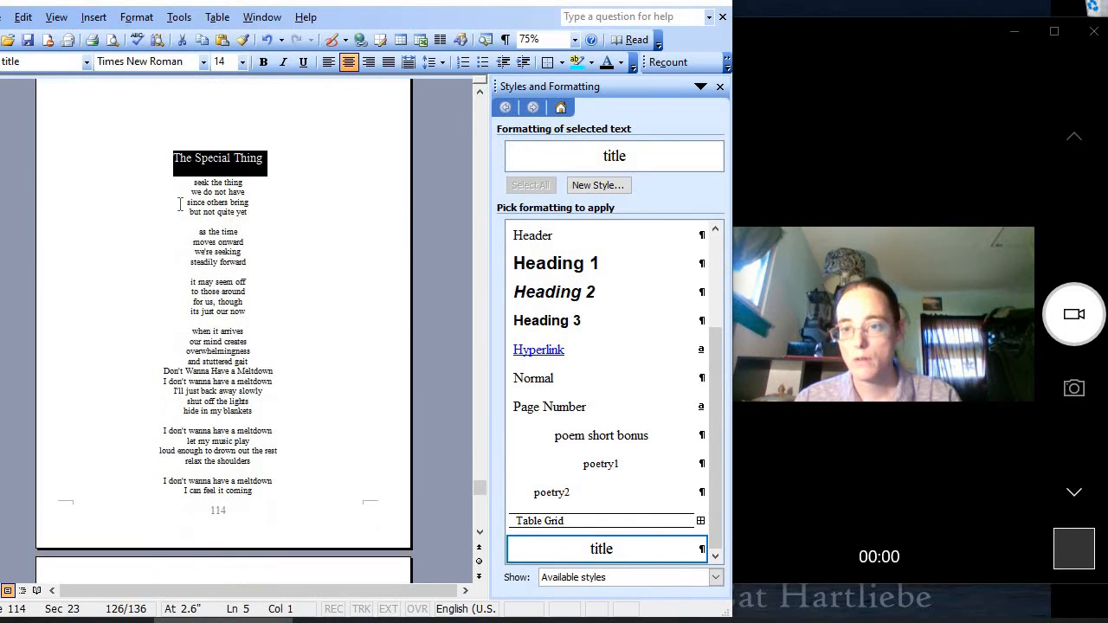
left_click_drag(192, 181, 251, 362)
left_click(533, 379)
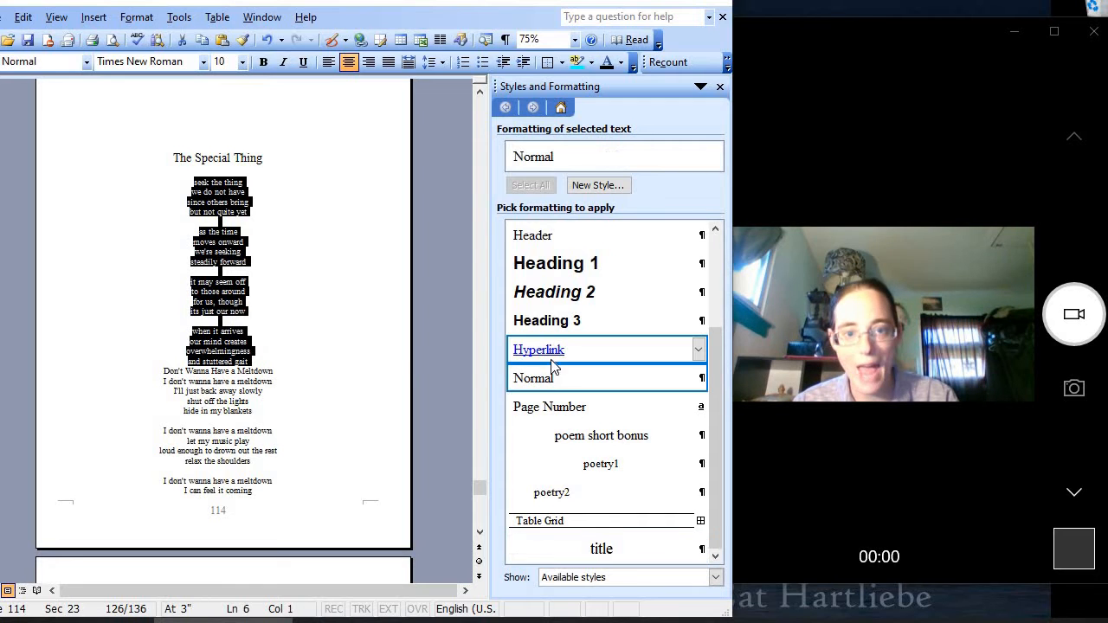
left_click(638, 463)
Start "Don't Wanna Have a Meltdown" on a new page below four blank lines and apply the title style to its heading
left_click(159, 412)
key("ctrl+v")
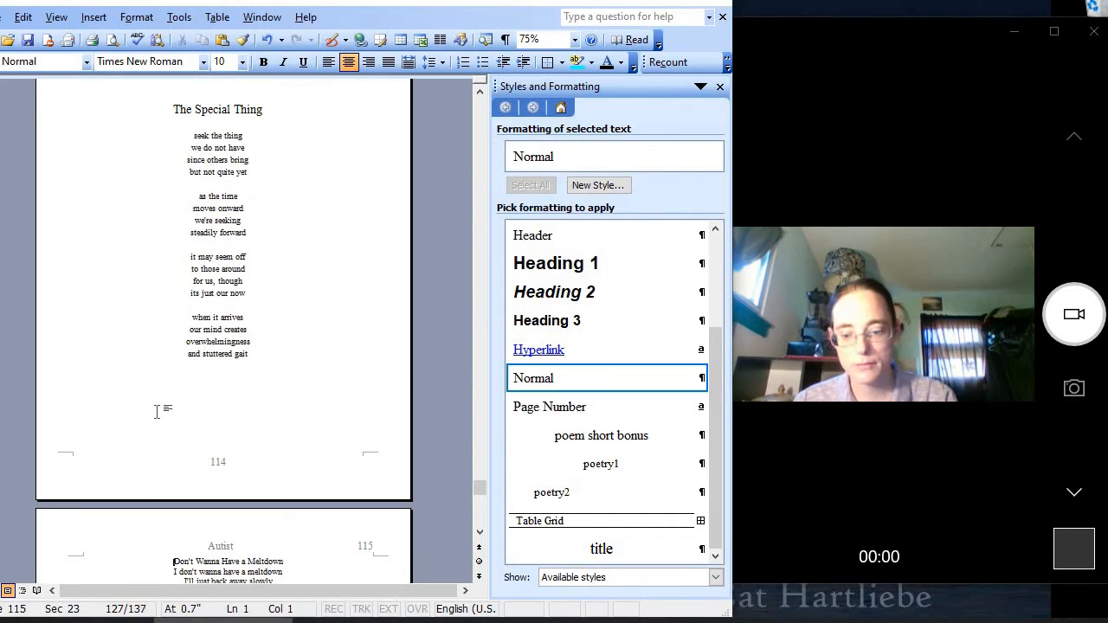
scroll(159, 412, "down", 5)
scroll(158, 412, "down", 3)
left_click(47, 381)
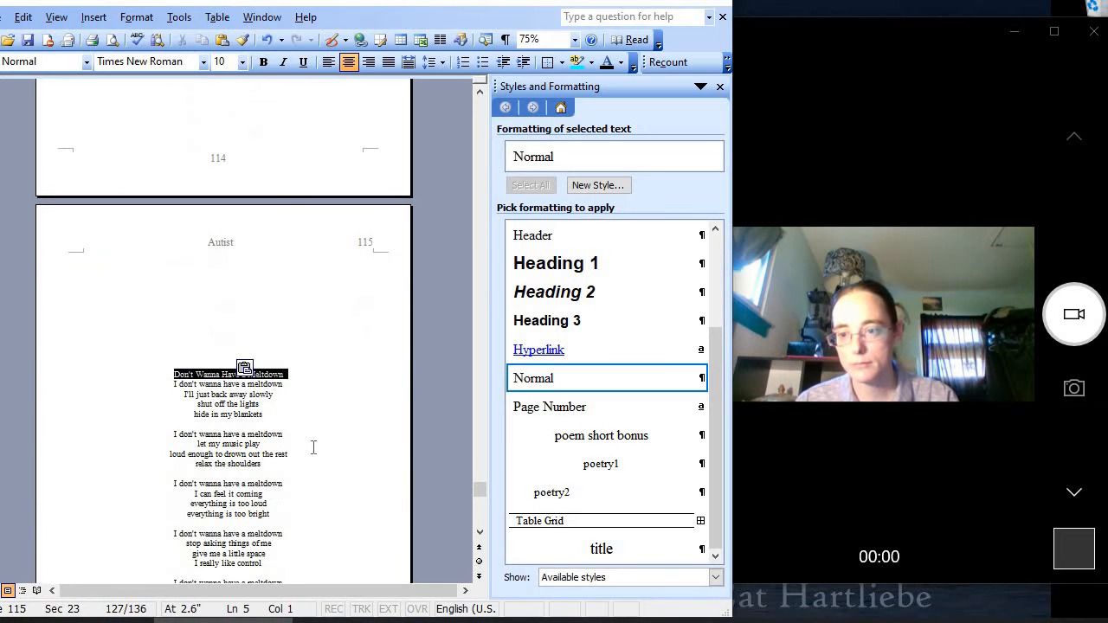
left_click(602, 549)
Apply the poetry1 style to all stanzas of "Don't Wanna Have a Meltdown", through "and I'll be fine in a moment"
scroll(217, 348, "down", 4)
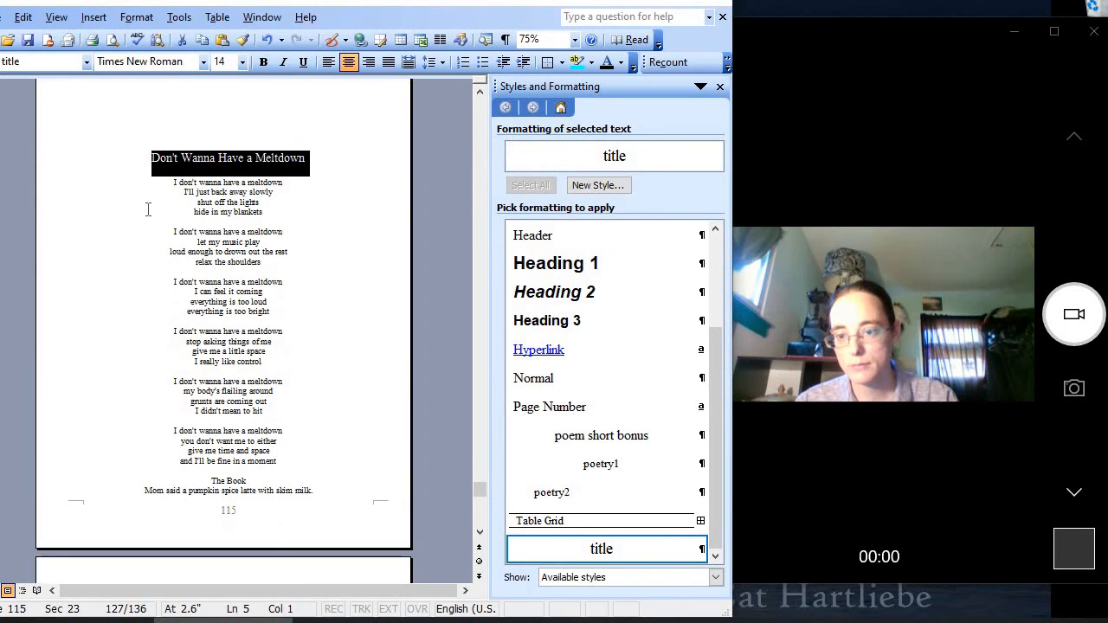
left_click_drag(166, 184, 261, 468)
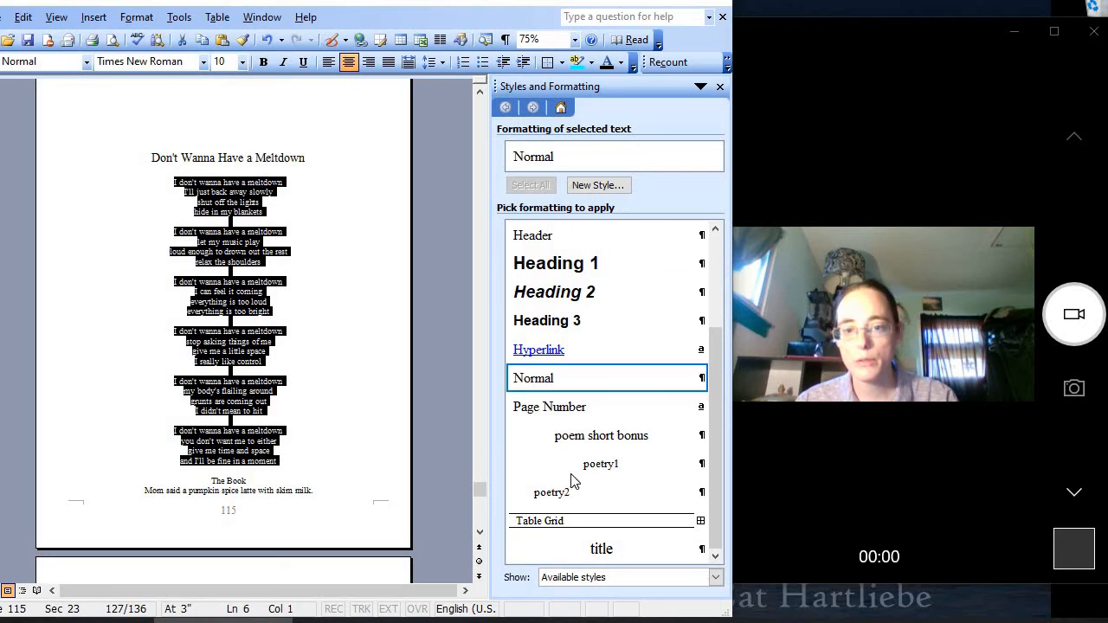
left_click(618, 475)
Start "The Book" on a new page below four blank lines and apply the title style to its heading
scroll(235, 329, "down", 5)
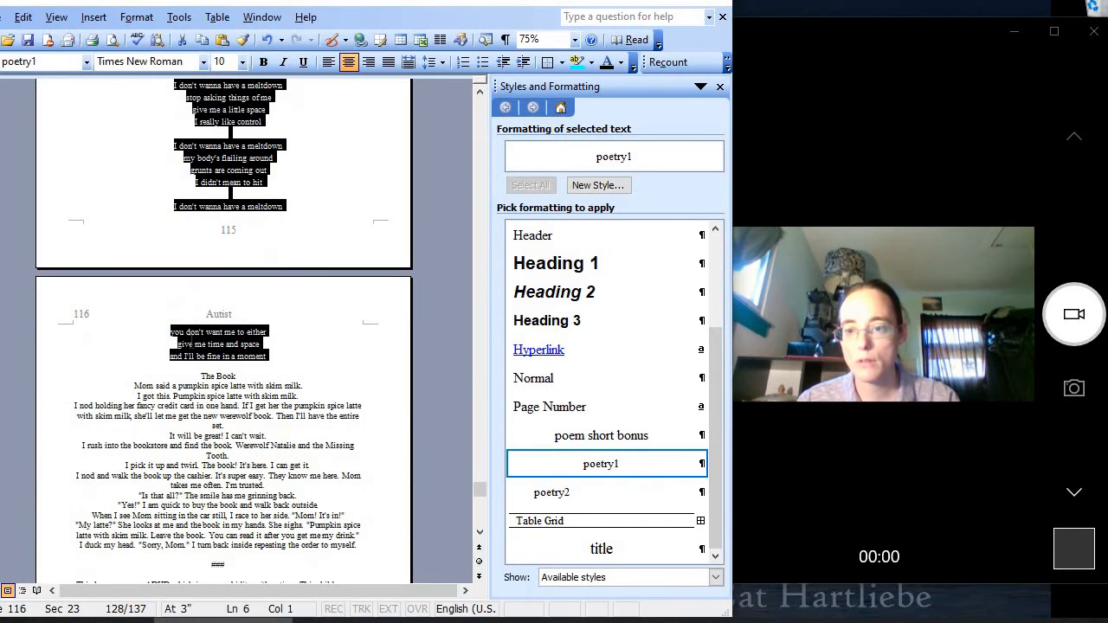
left_click(186, 375)
key("ctrl+v")
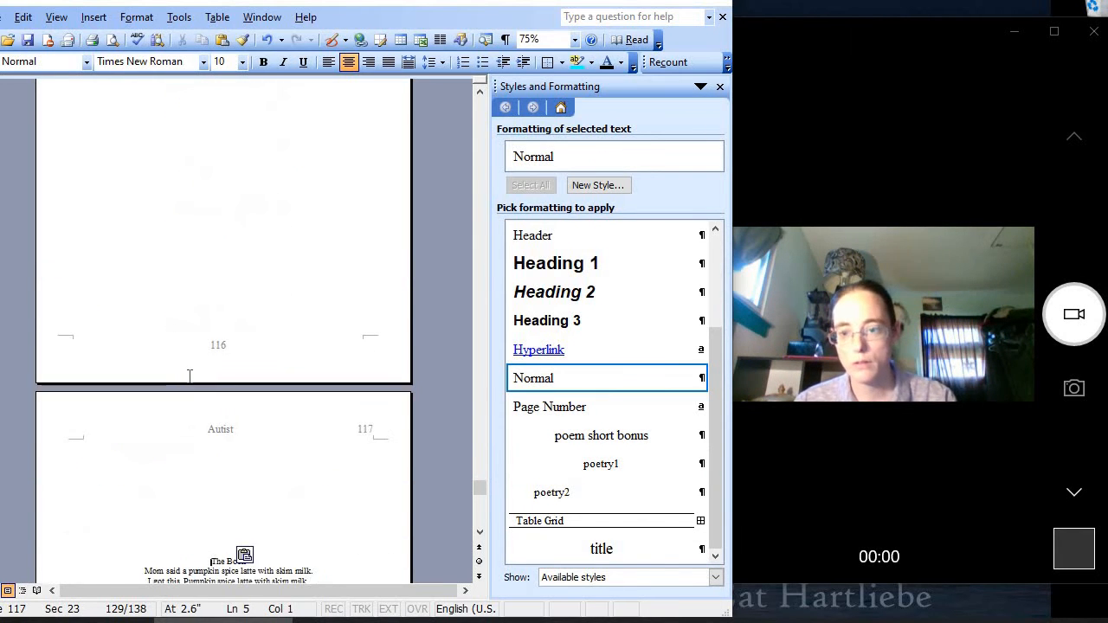
left_click(44, 379)
left_click(687, 551)
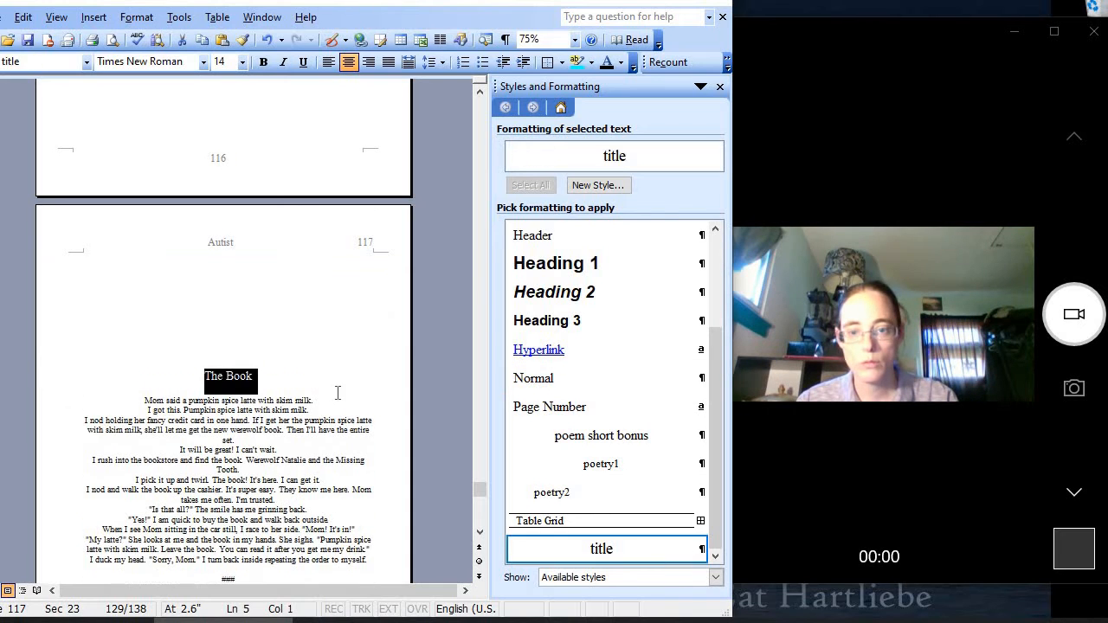
Apply the Body style to the story paragraphs of "The Book", from the first line through "repeating the order to myself"
scroll(241, 344, "down", 3)
left_click_drag(144, 276, 370, 436)
left_click(554, 379)
scroll(615, 344, "up", 3)
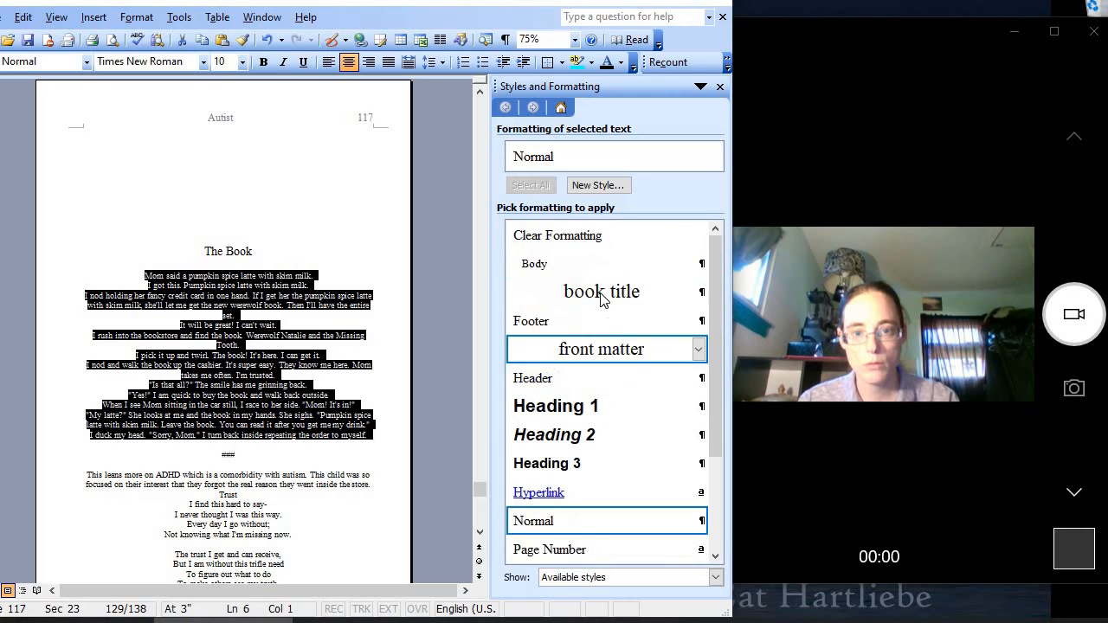
left_click(589, 264)
Apply the Body style to the ADHD note after "The Book" and replace the "###" divider above it with "~~~~"
left_click_drag(66, 494, 63, 512)
left_click(616, 267)
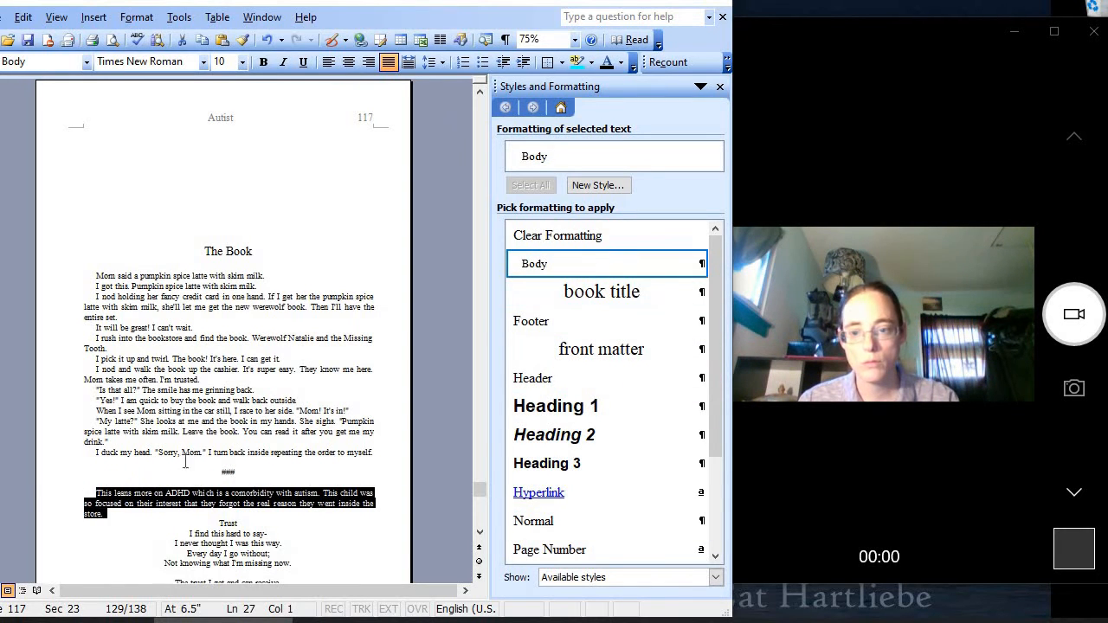
left_click(176, 465)
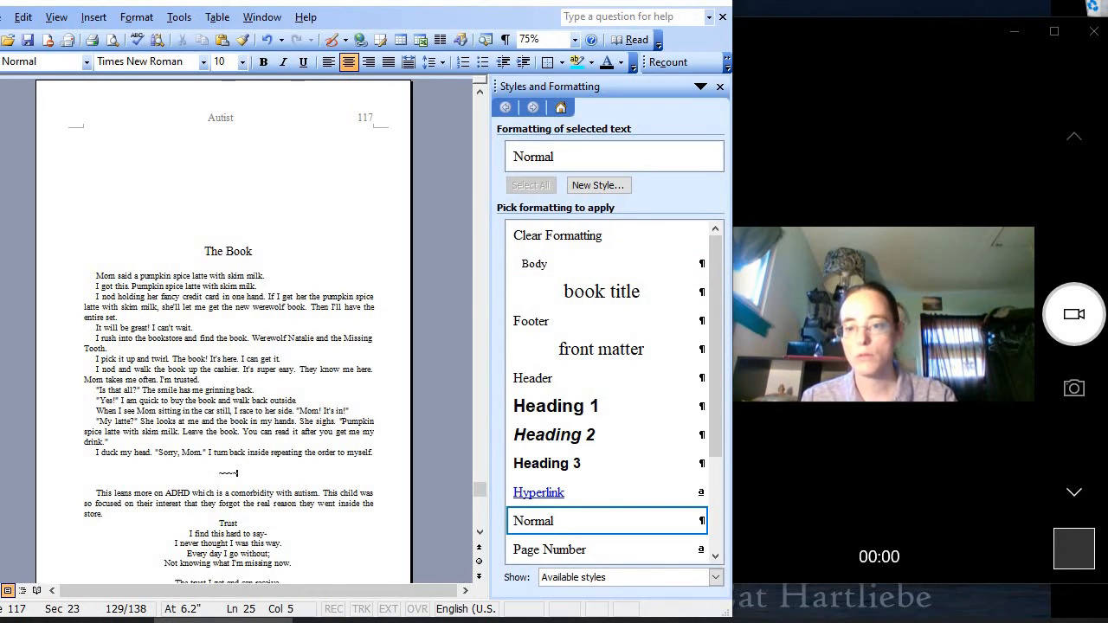
Start "Trust" on a new page below four blank lines and apply the title style to its heading
scroll(204, 420, "down", 3)
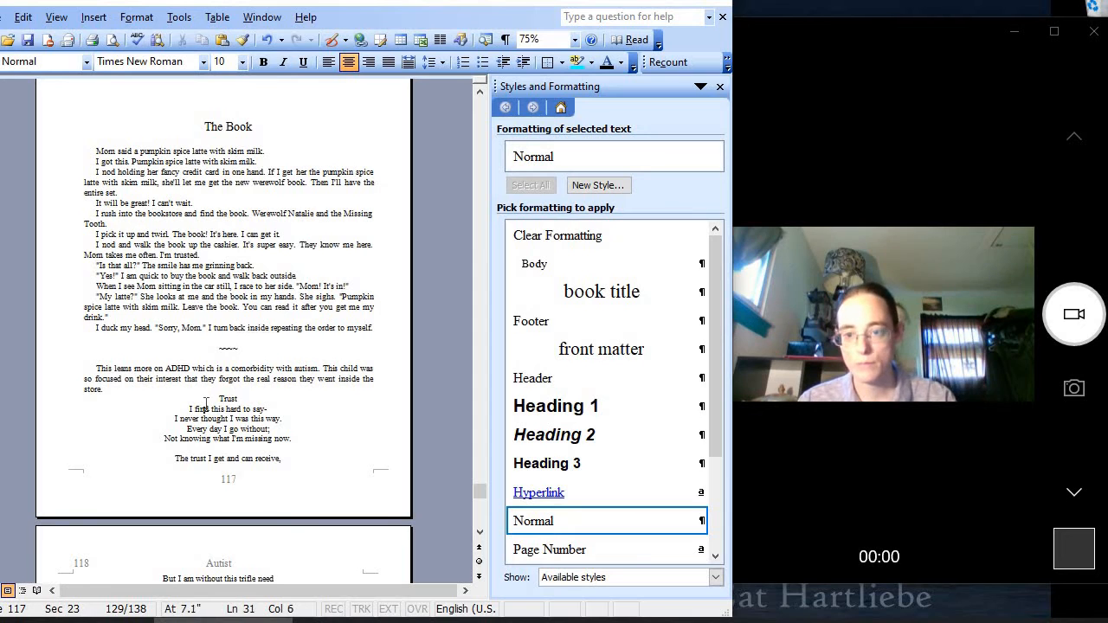
left_click(206, 405)
key("ctrl+Return")
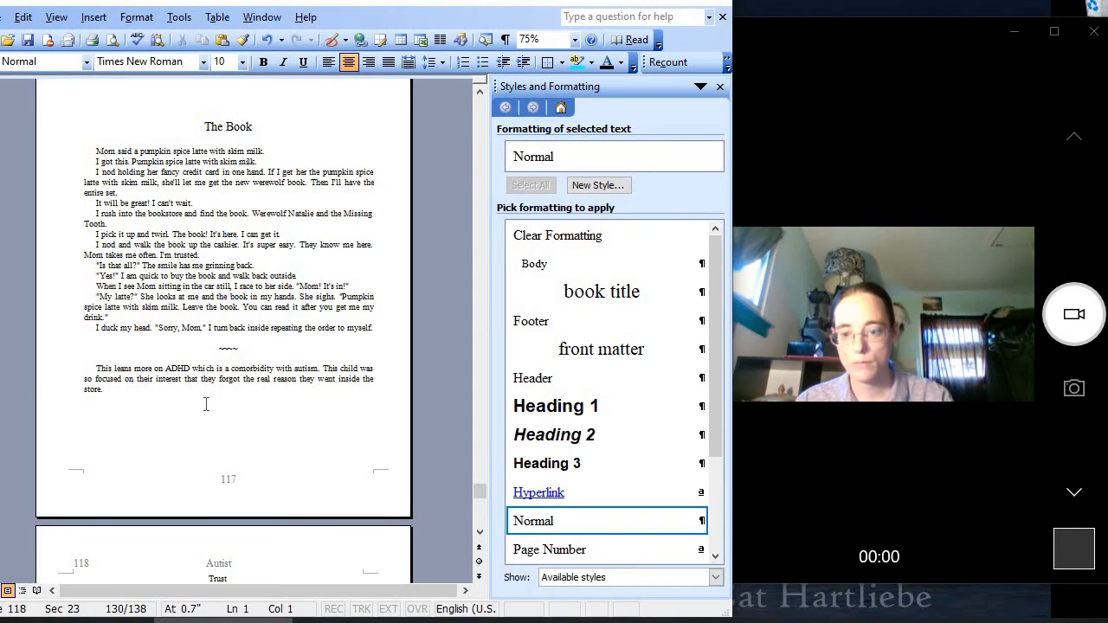
key("ctrl+v")
scroll(206, 404, "down", 6)
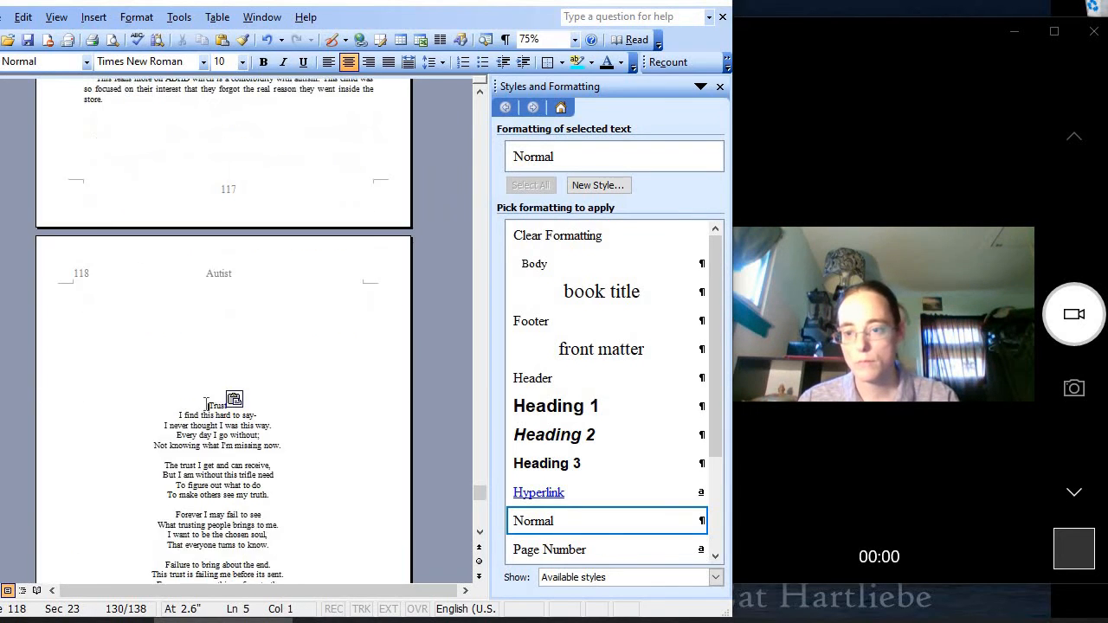
left_click(45, 351)
scroll(619, 541, "down", 2)
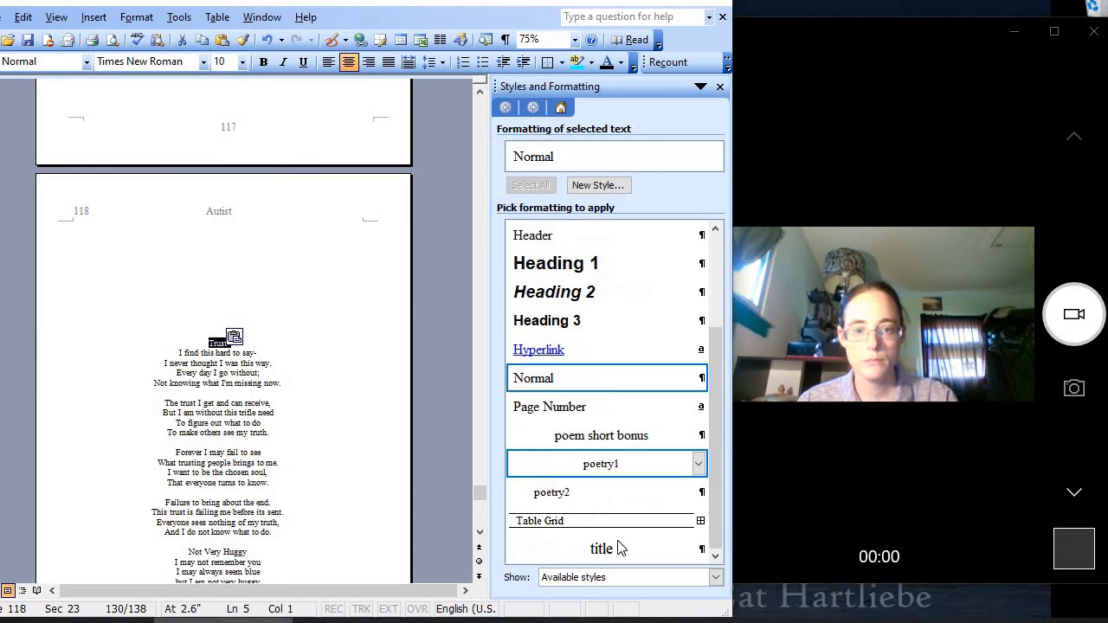
Apply the poetry1 style to the four stanzas of "Trust", through "And I do not know what to do."
scroll(147, 329, "down", 4)
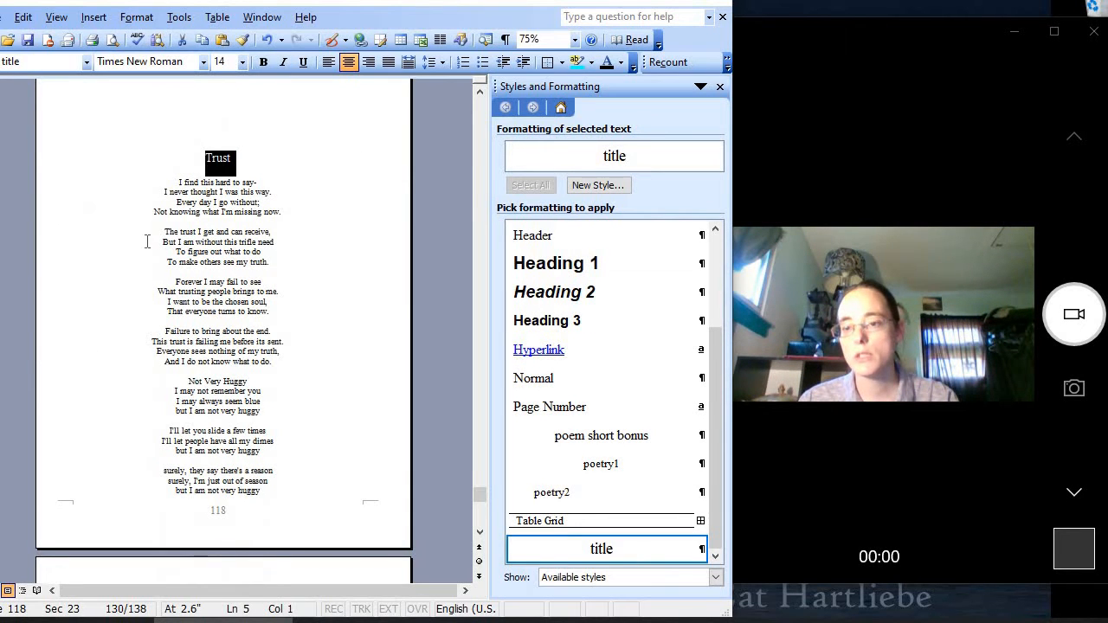
left_click_drag(159, 180, 379, 358)
left_click(601, 464)
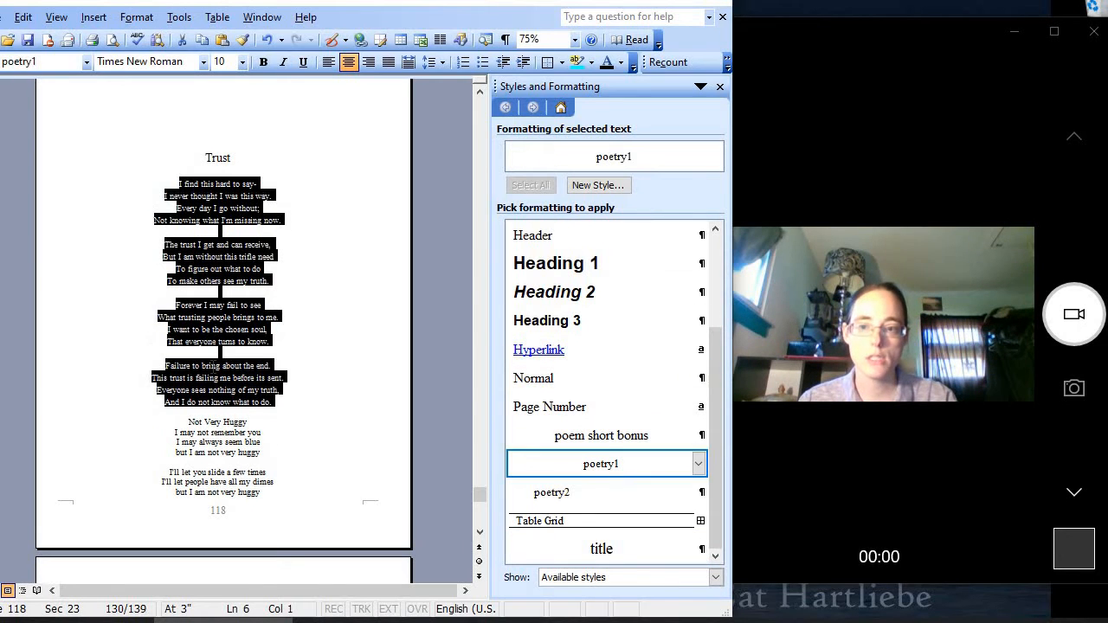
Start "Not Very Huggy" on a new page below four blank lines and apply the title style to its heading
scroll(73, 275, "down", 2)
left_click(188, 360)
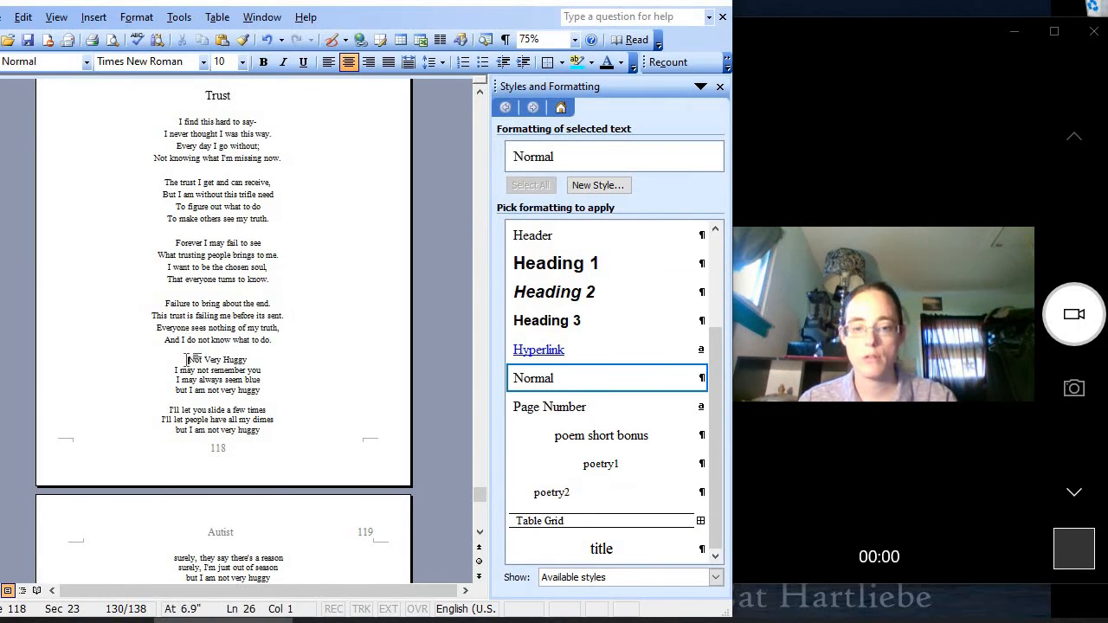
key("ctrl+Return")
key("ctrl+v")
scroll(188, 360, "down", 3)
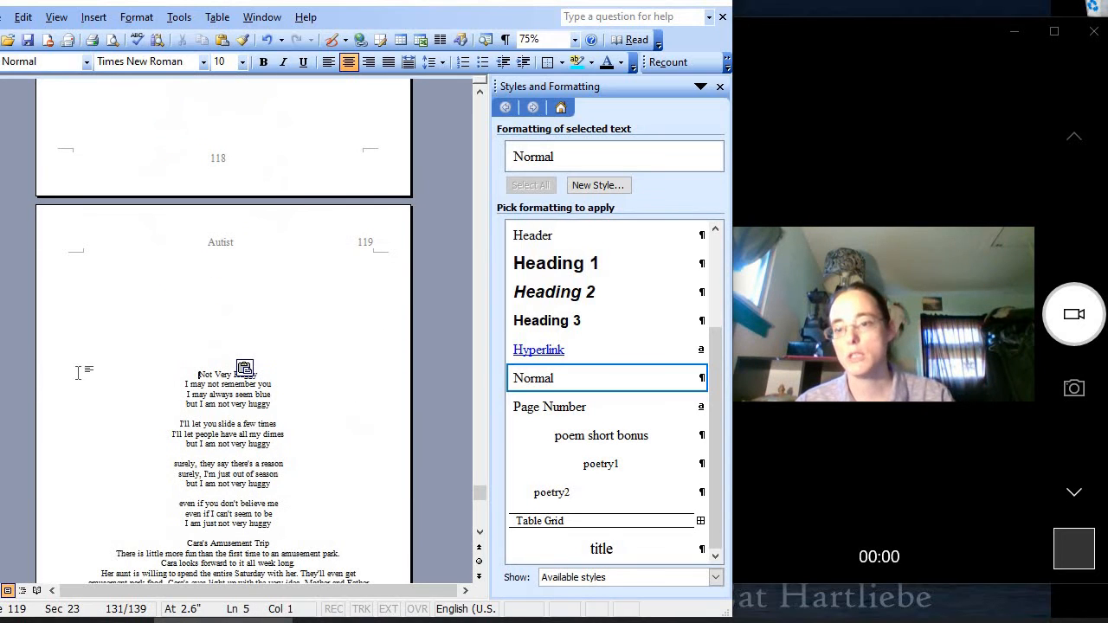
left_click(34, 378)
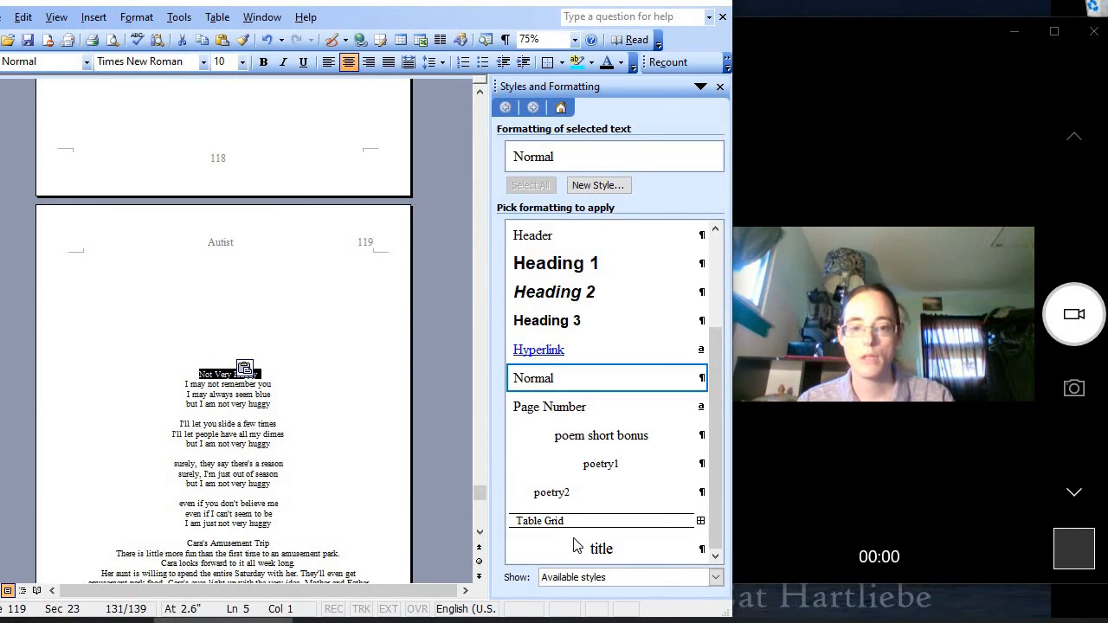
left_click(601, 549)
Apply the poetry1 style to the stanzas of "Not Very Huggy", through "I am just not very huggy"
scroll(180, 316, "down", 3)
left_click_drag(172, 303, 299, 445)
scroll(148, 336, "down", 4)
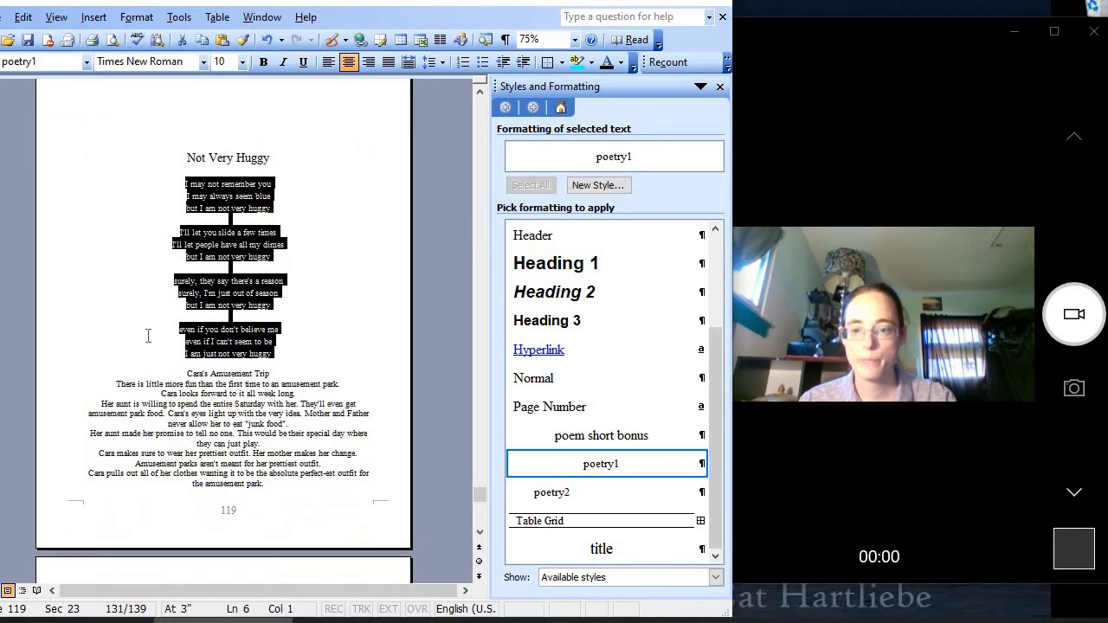
Start "Cara's Amusement Trip" on a new page below four blank lines and apply the title style to its heading
left_click(188, 373)
key("ctrl+Return")
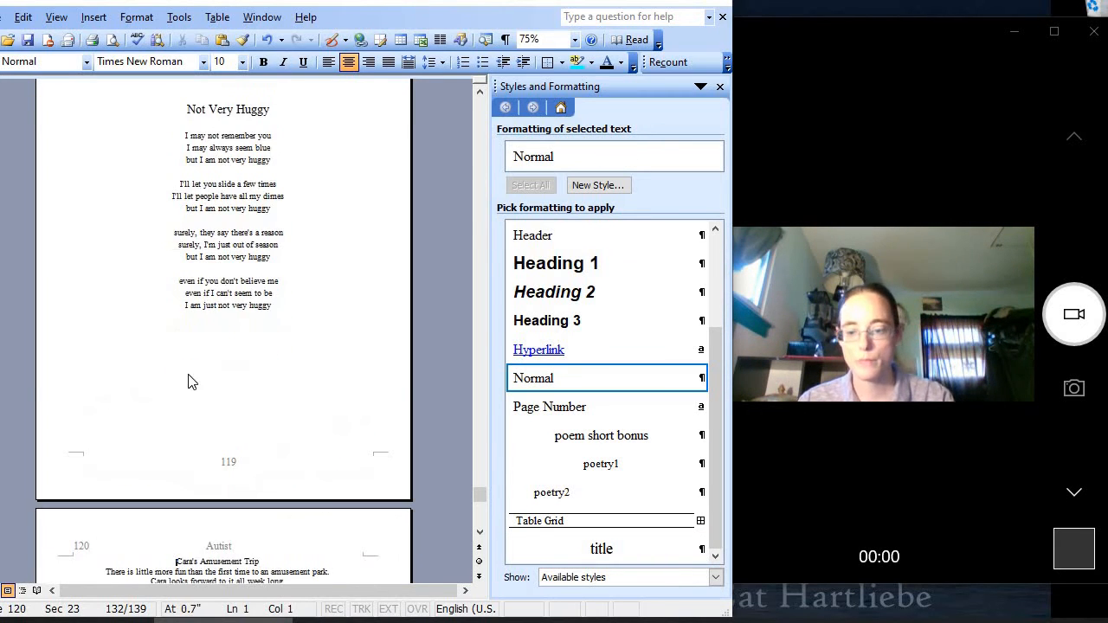
key("ctrl+v")
scroll(189, 381, "down", 6)
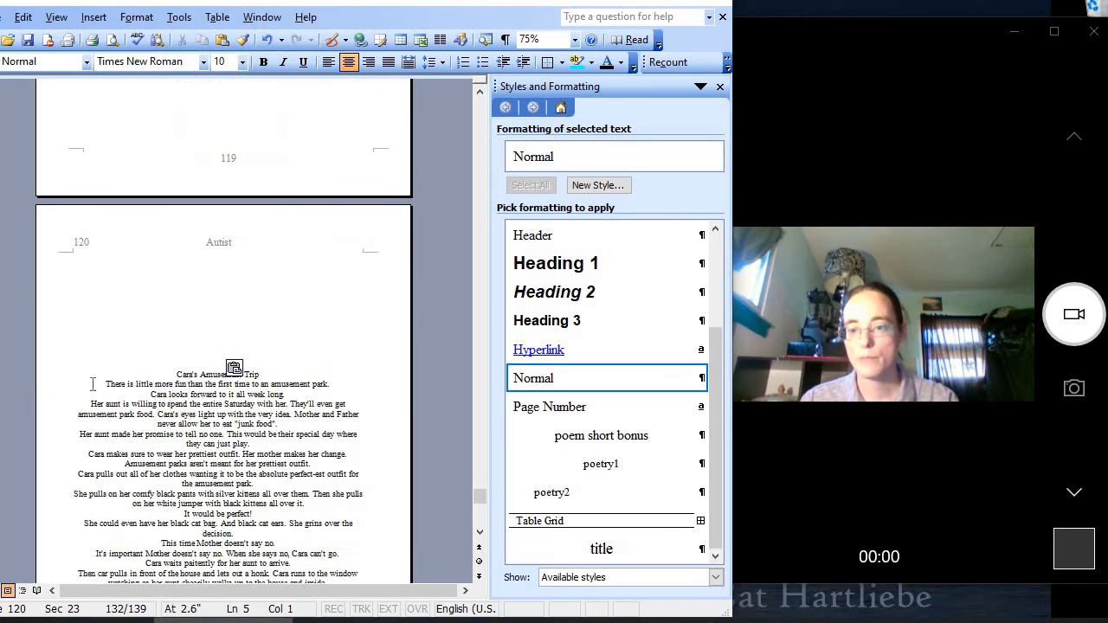
left_click(27, 371)
left_click(645, 553)
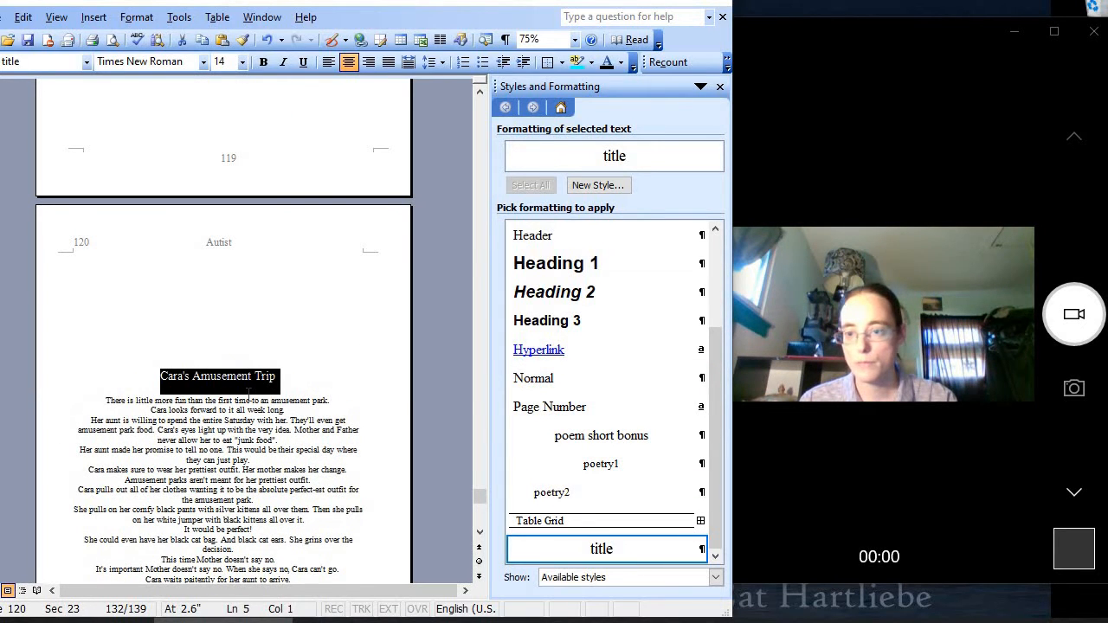
Apply the Body style to the whole story "Cara's Amusement Trip", down to the line before the divider
scroll(113, 503, "down", 15)
left_click_drag(114, 502, 345, 499)
scroll(114, 503, "down", 12)
scroll(114, 504, "down", 12)
scroll(114, 502, "down", 10)
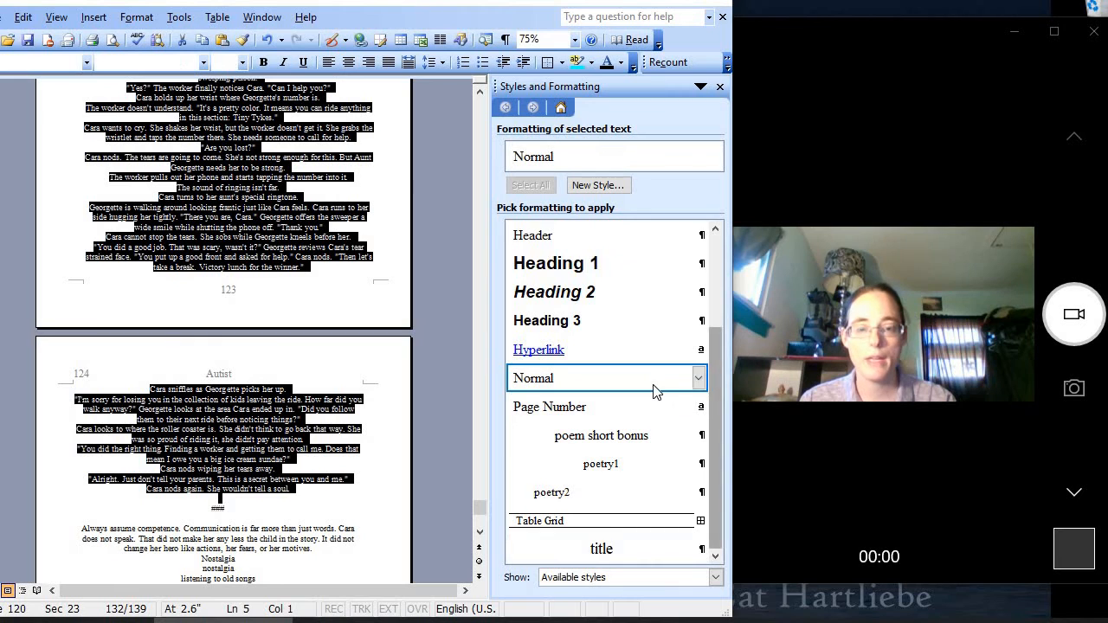
scroll(655, 389, "up", 2)
left_click(530, 263)
Replace the hash divider after "Cara's Amusement Trip" with "~~~~~" and apply the Body style to the closing note beginning "Always assume competence"
scroll(297, 465, "down", 3)
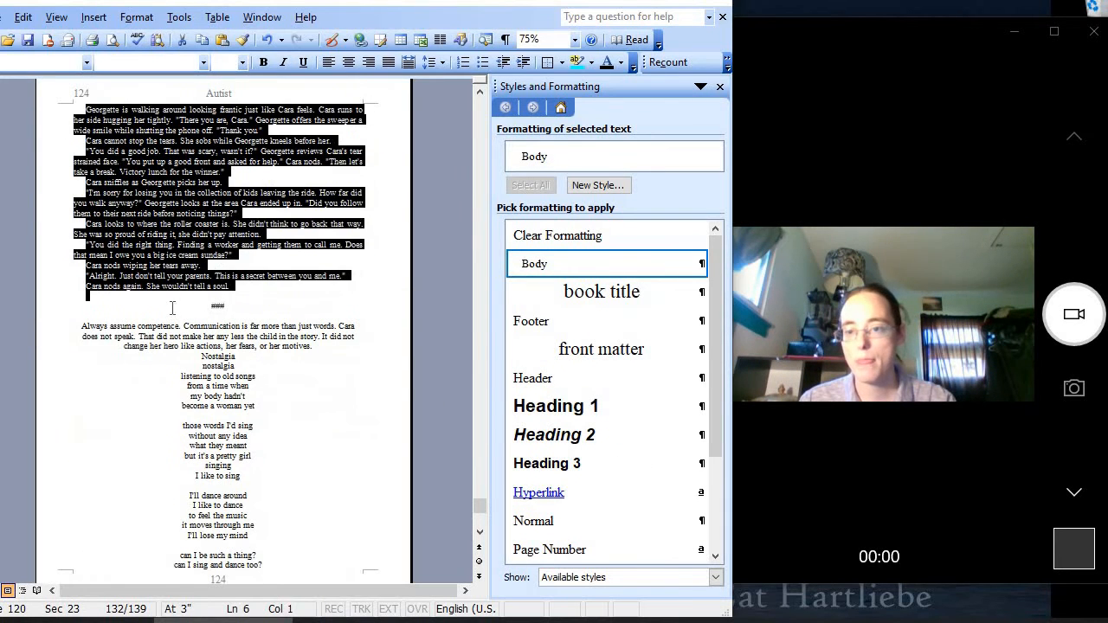
left_click(172, 307)
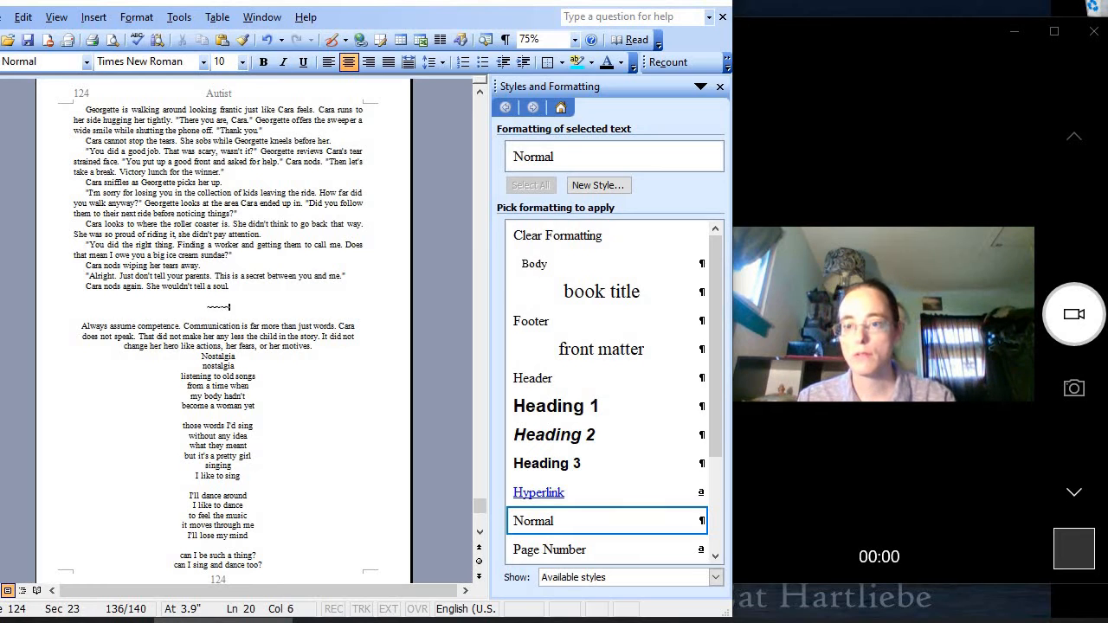
left_click_drag(247, 347, 336, 355)
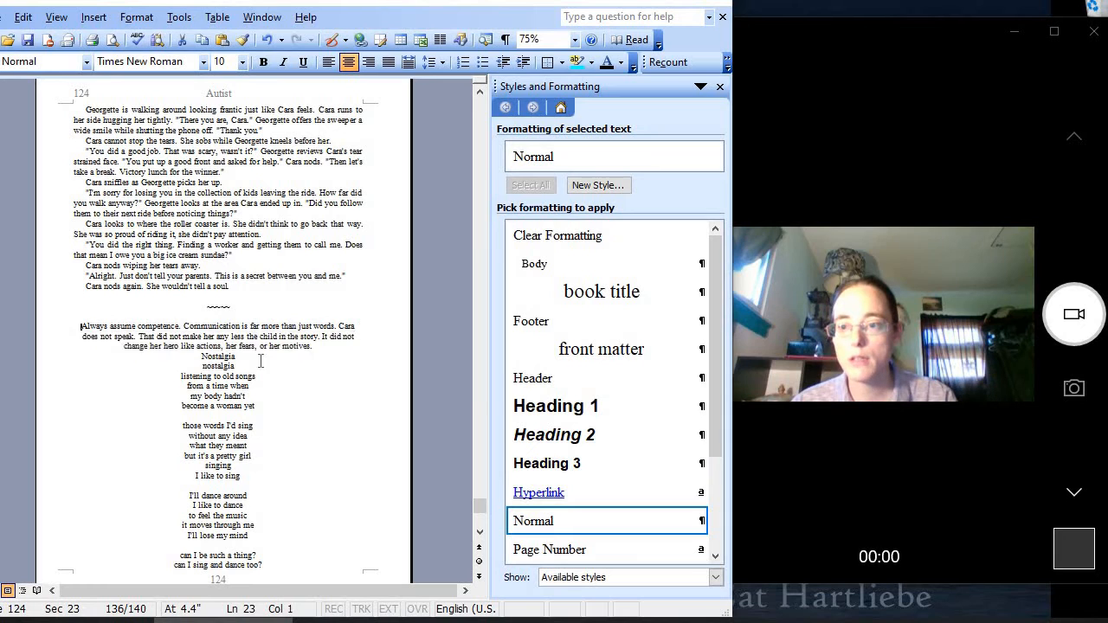
double_click(68, 325)
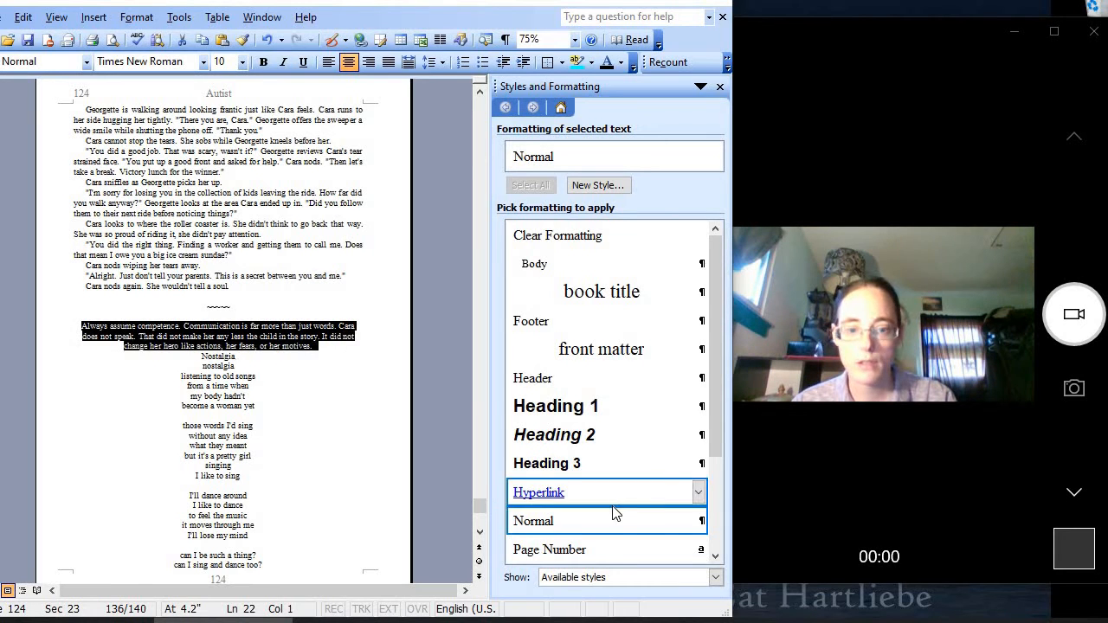
scroll(617, 511, "down", 2)
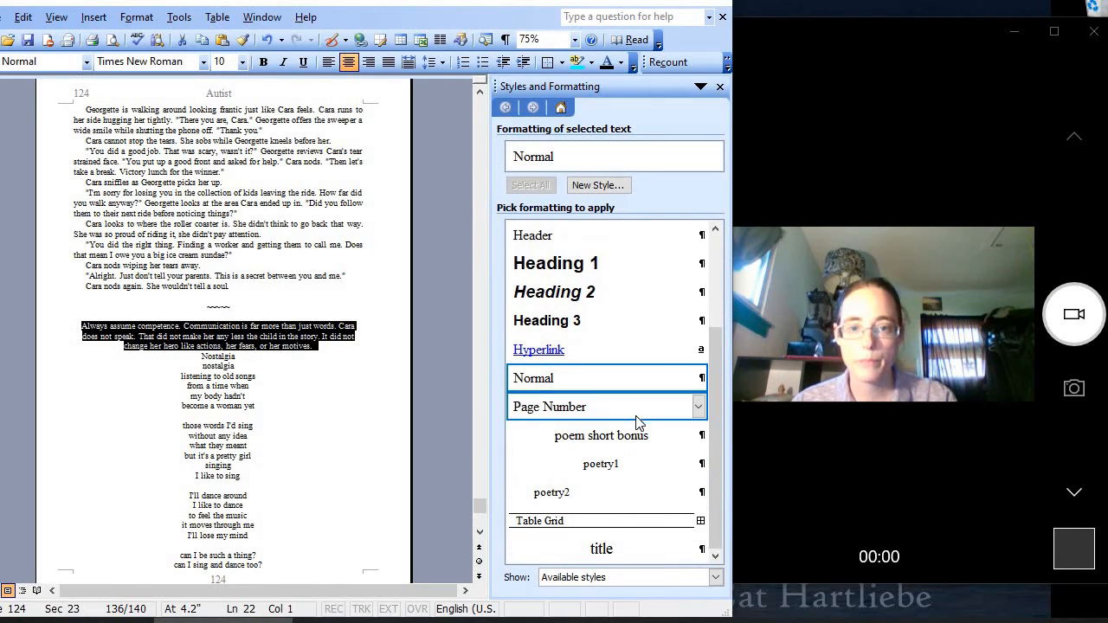
scroll(616, 415, "up", 2)
left_click(589, 263)
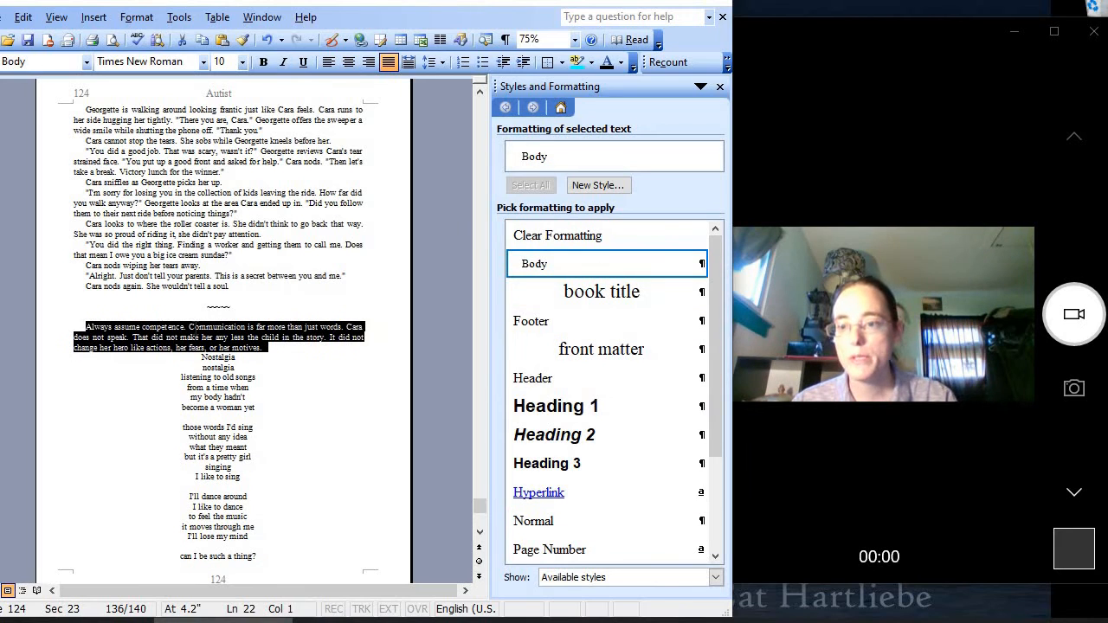
left_click(195, 327)
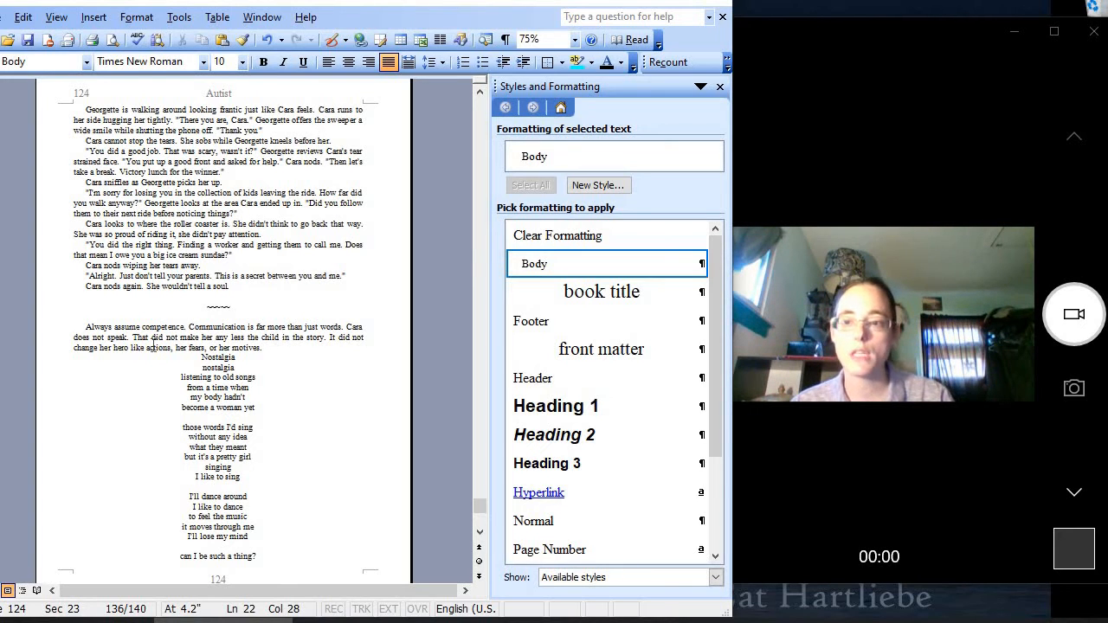
Start "Nostalgia" on a new page below four blank lines and apply the title style to its heading
left_click(199, 356)
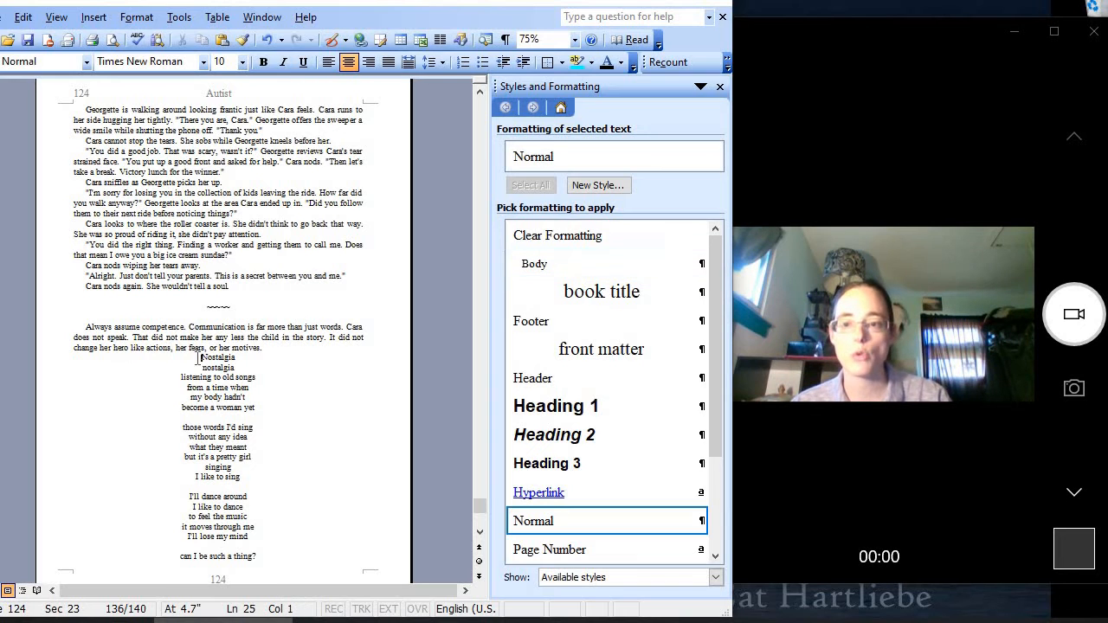
key("ctrl+v")
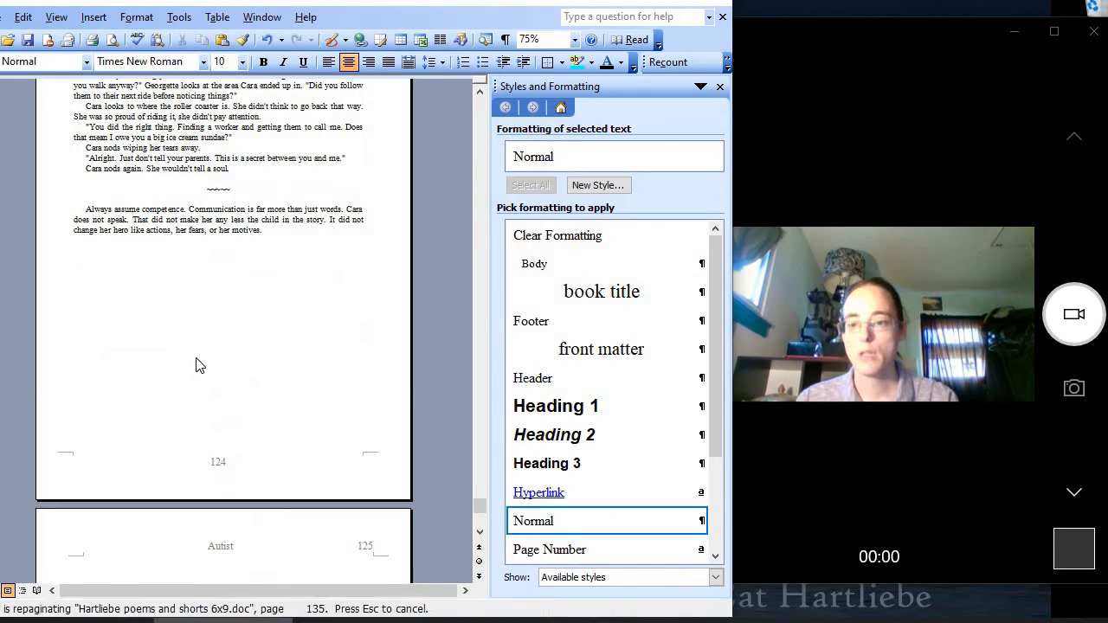
scroll(199, 364, "down", 6)
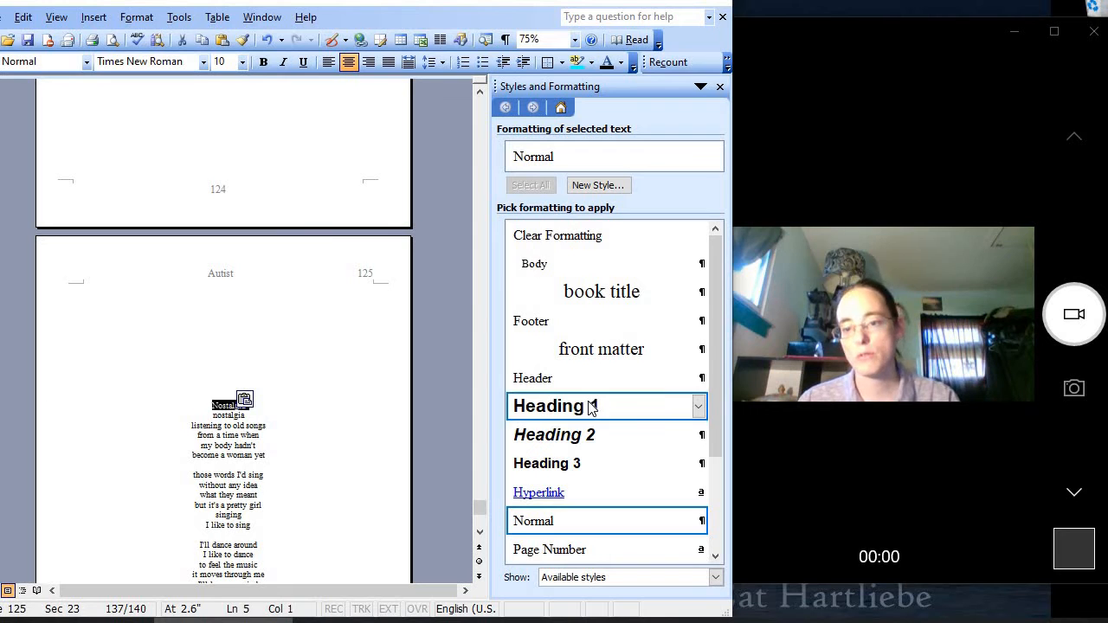
scroll(606, 441, "down", 3)
left_click(598, 547)
scroll(182, 245, "down", 6)
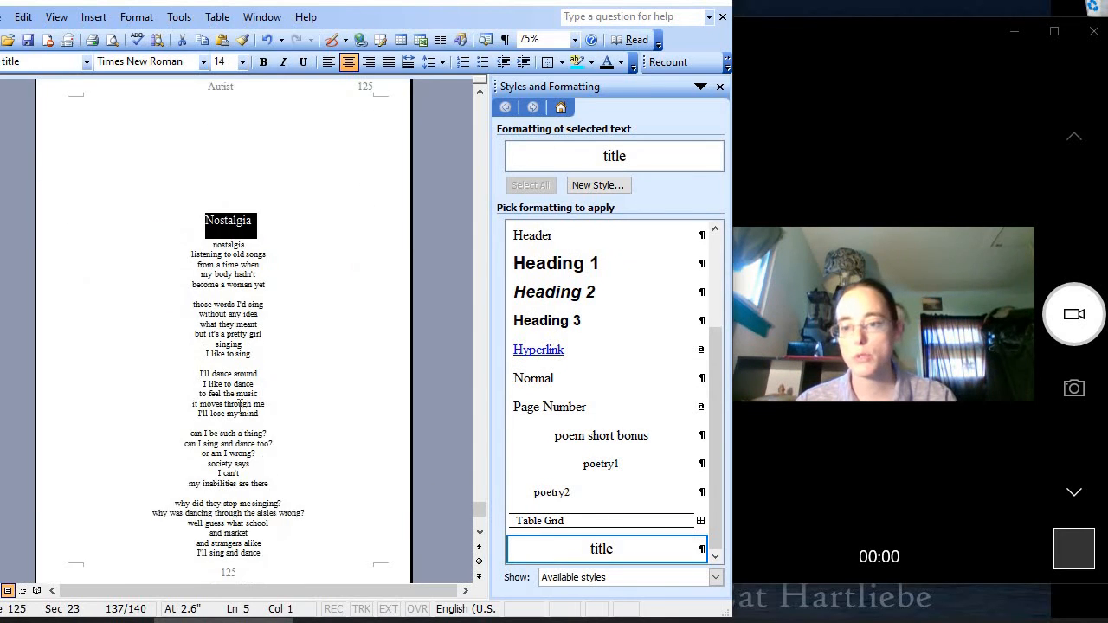
Apply the poetry1 style to all verses of "Nostalgia", through its last line "join me being yourself"
left_click_drag(189, 152, 306, 433)
scroll(313, 437, "down", 3)
scroll(315, 436, "down", 5)
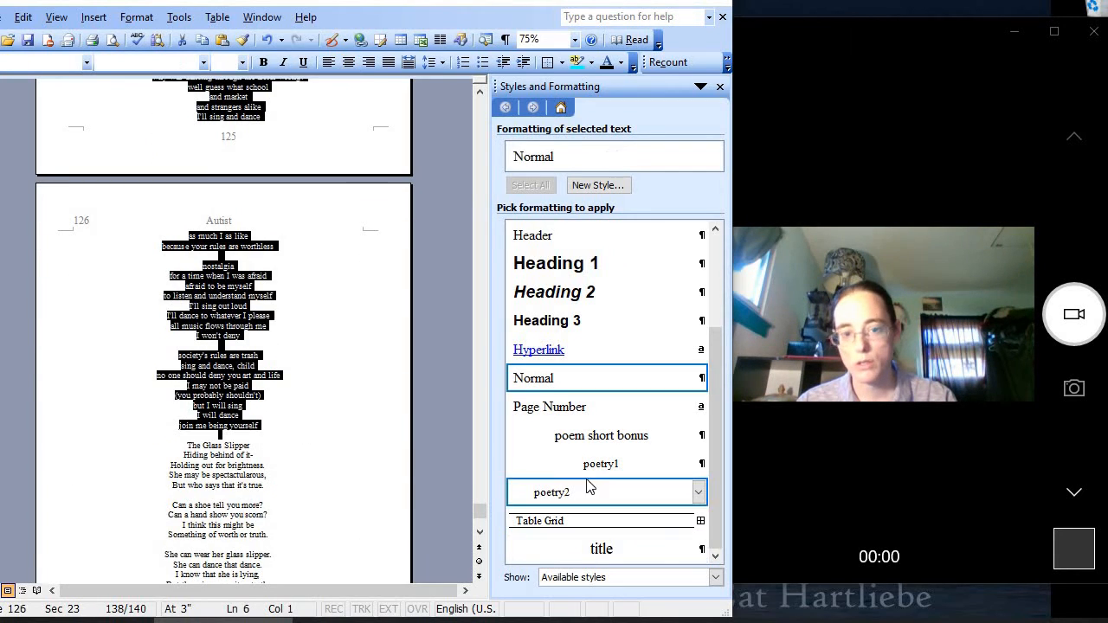
left_click(601, 464)
Start "The Glass Slipper" on a new page below four blank lines and apply the title style to its heading
scroll(162, 393, "down", 1)
left_click(178, 402)
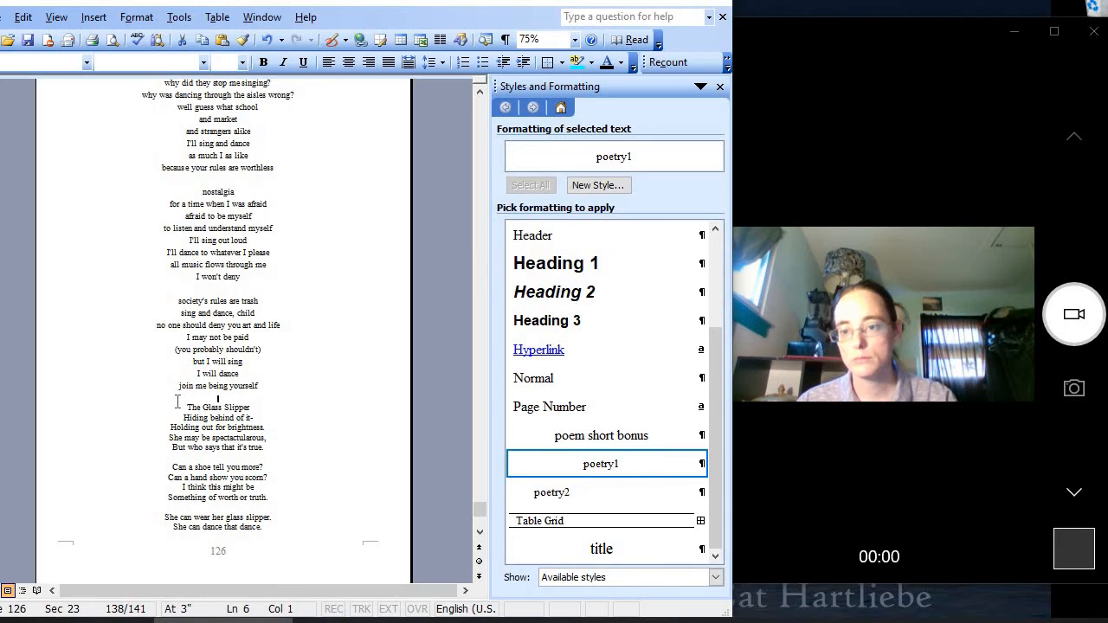
key("Down")
key("ctrl+Return")
key("ctrl+v")
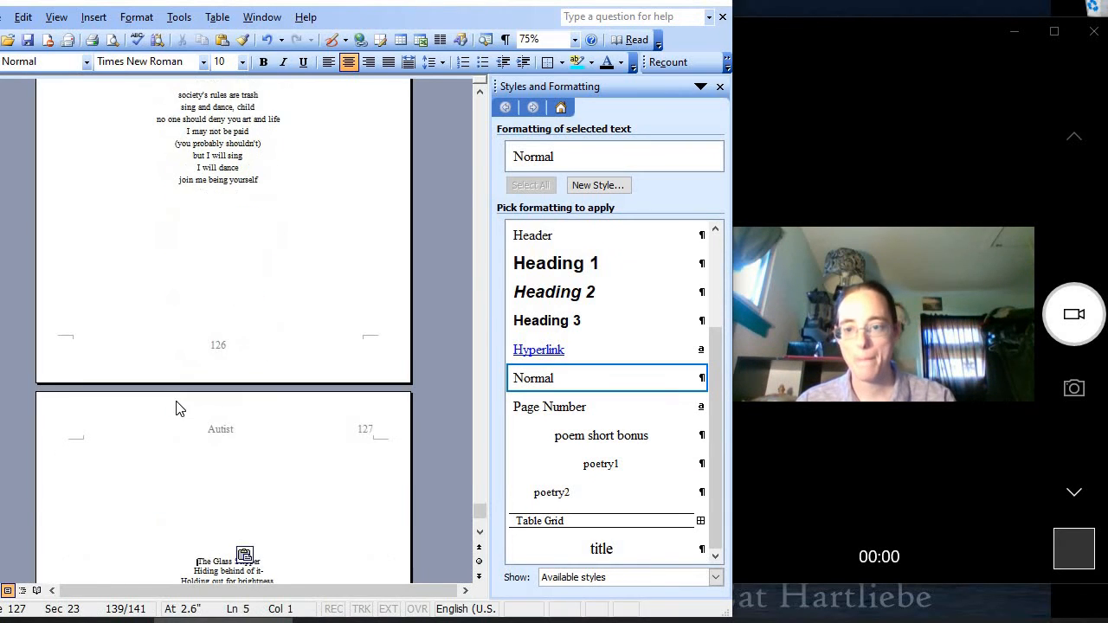
scroll(175, 401, "down", 3)
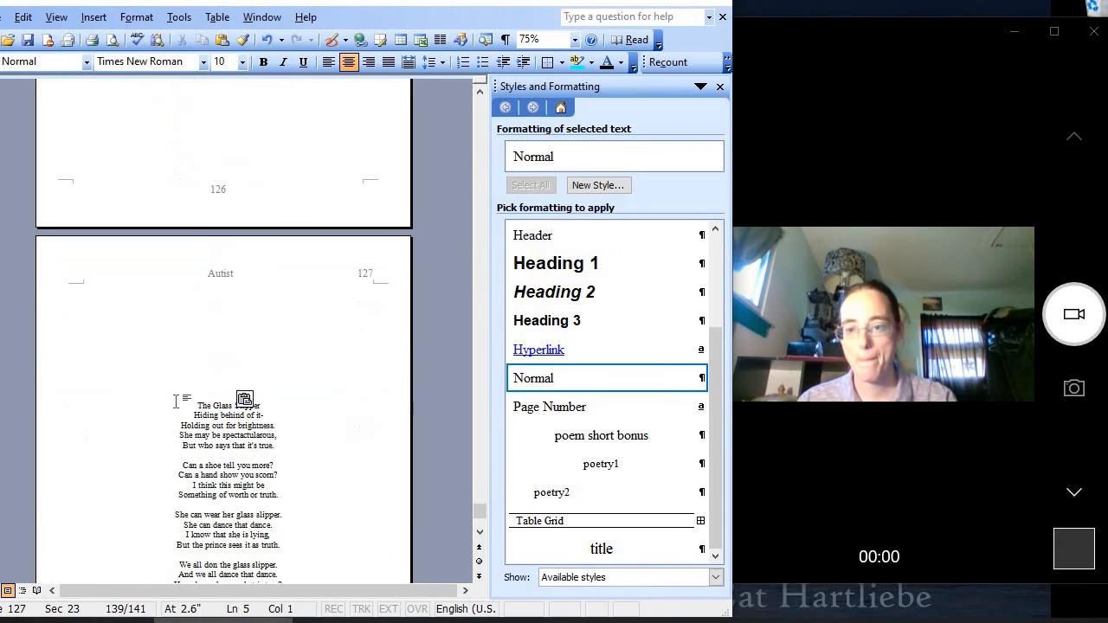
left_click(541, 550)
Apply the poetry1 style to all four verses of "The Glass Slipper"
scroll(170, 322, "down", 3)
left_click_drag(173, 281, 286, 457)
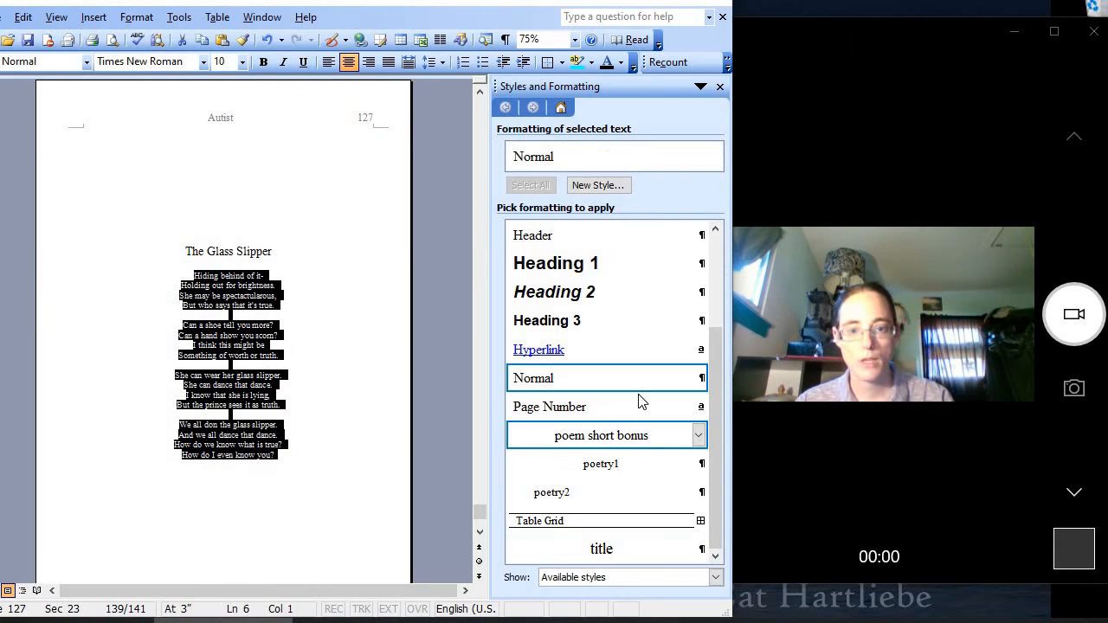
left_click(636, 465)
Review the formatted Autist pages backwards from "The Glass Slipper" to "The Book"
scroll(256, 407, "up", 6)
scroll(256, 425, "up", 15)
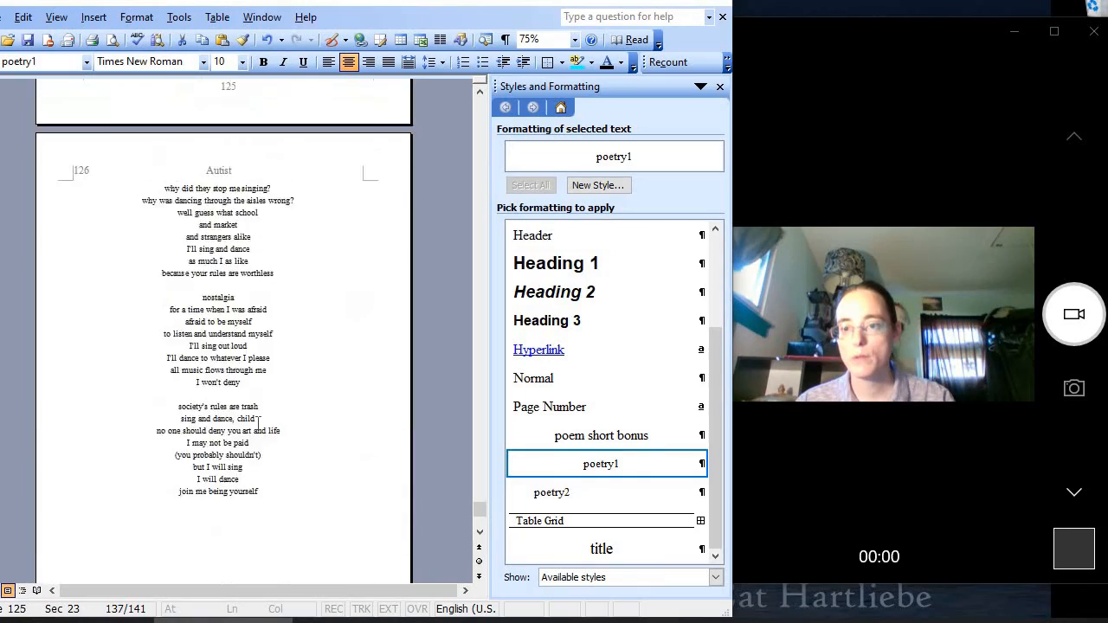
scroll(257, 425, "up", 20)
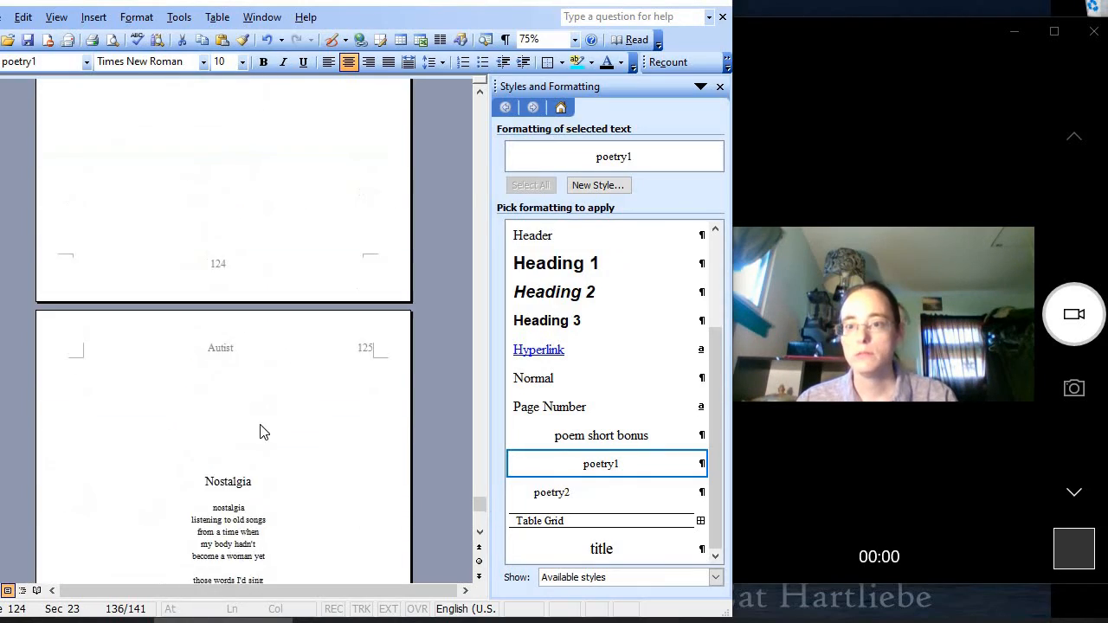
scroll(264, 426, "up", 20)
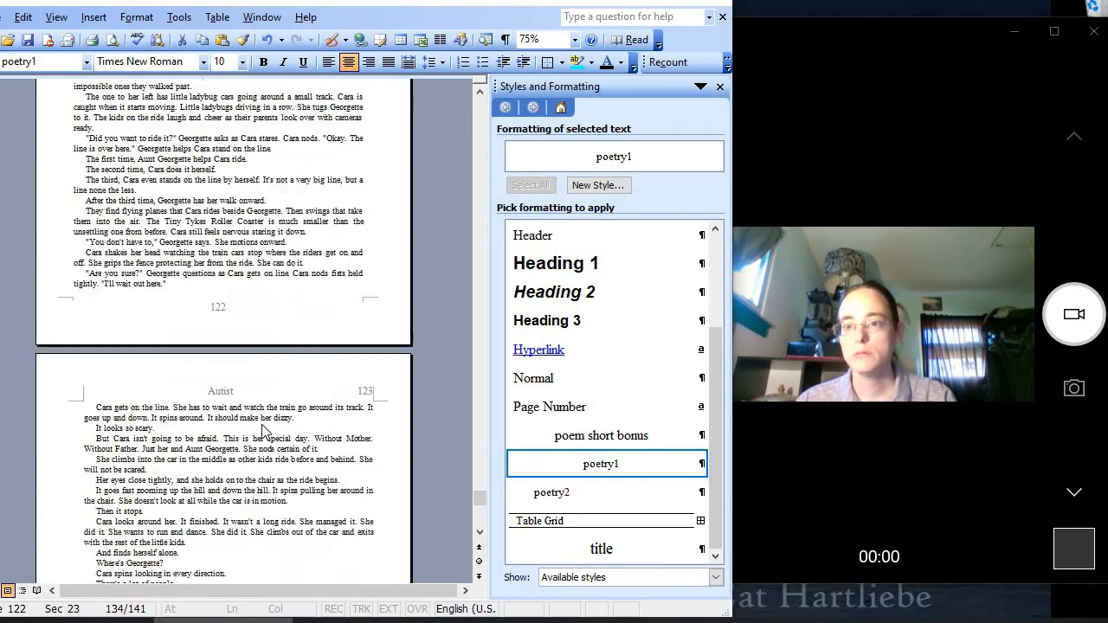
scroll(262, 427, "up", 20)
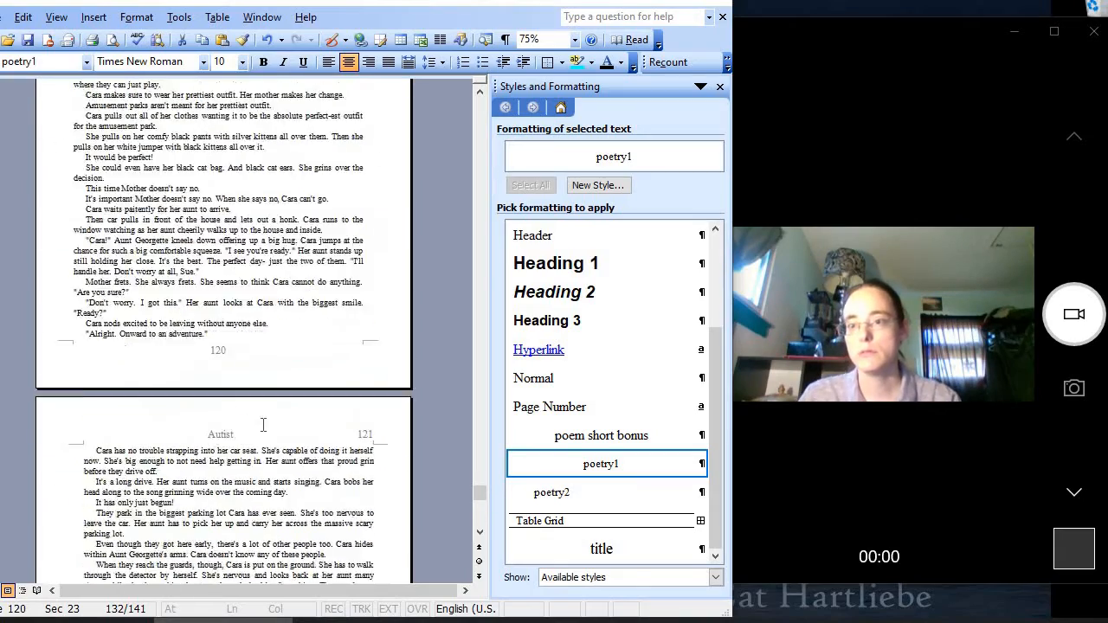
scroll(264, 431, "up", 20)
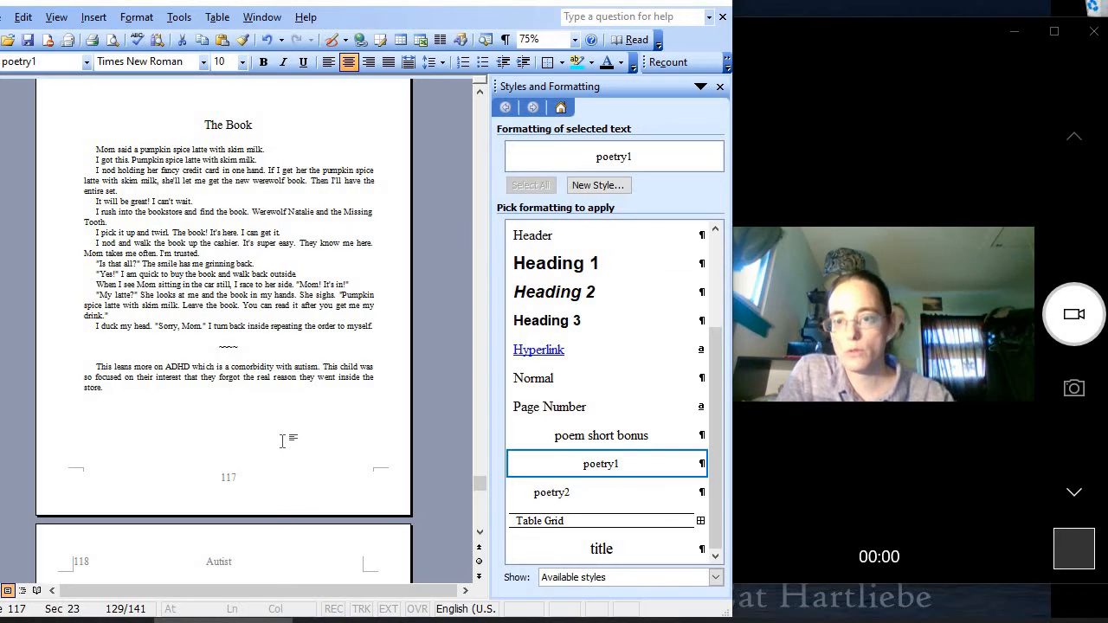
scroll(295, 450, "up", 4)
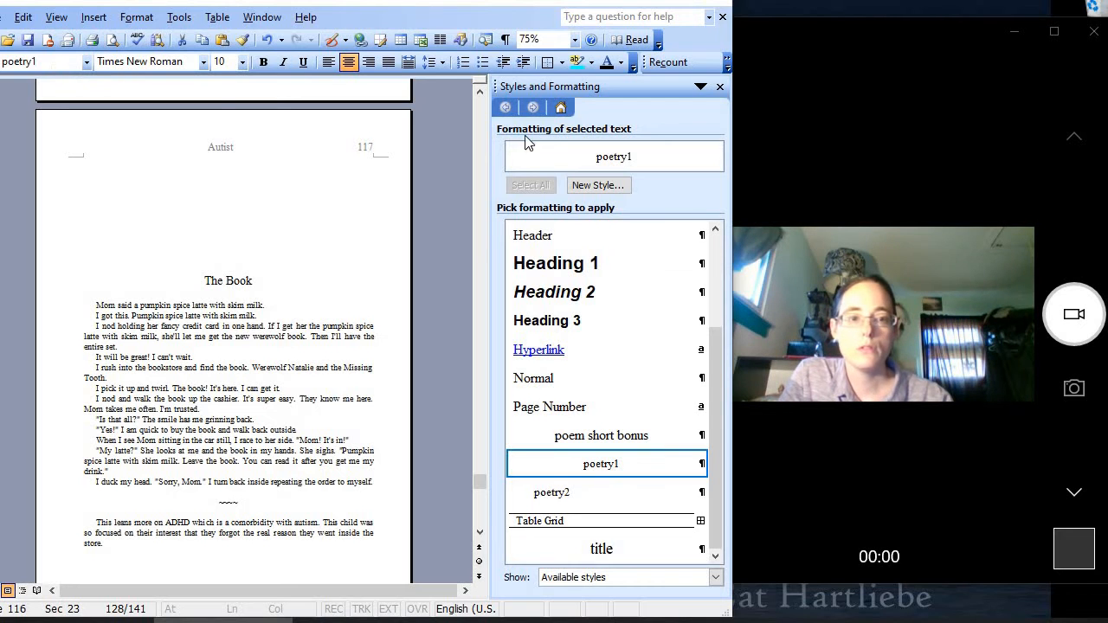
Open the multi-page print preview in a maximized window and check the front matter and the Autist contents list
left_click(111, 40)
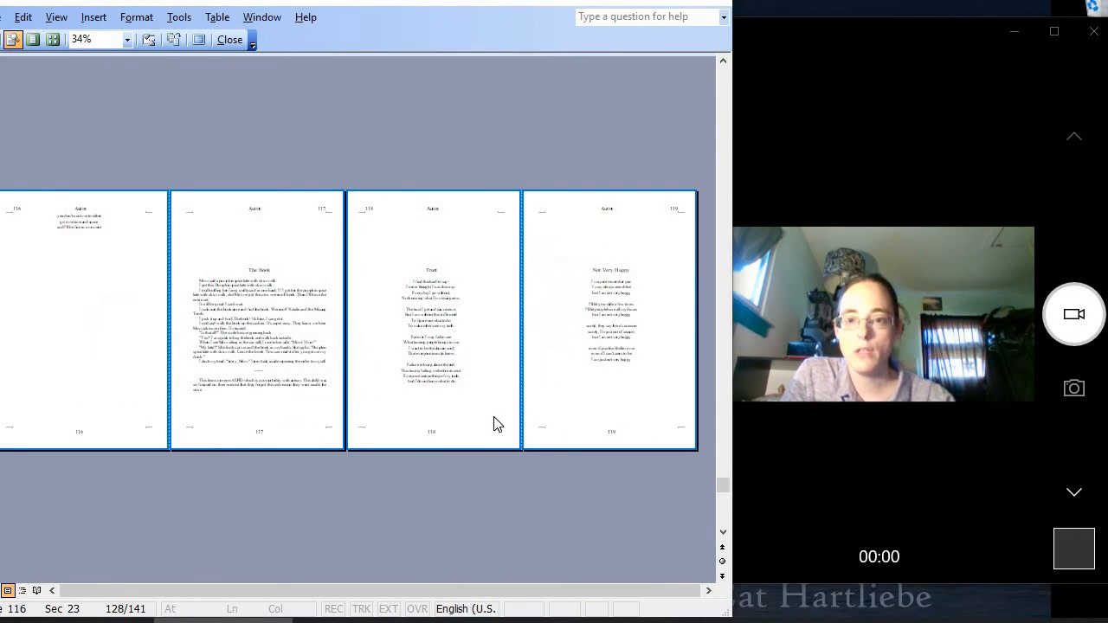
left_click(678, 2)
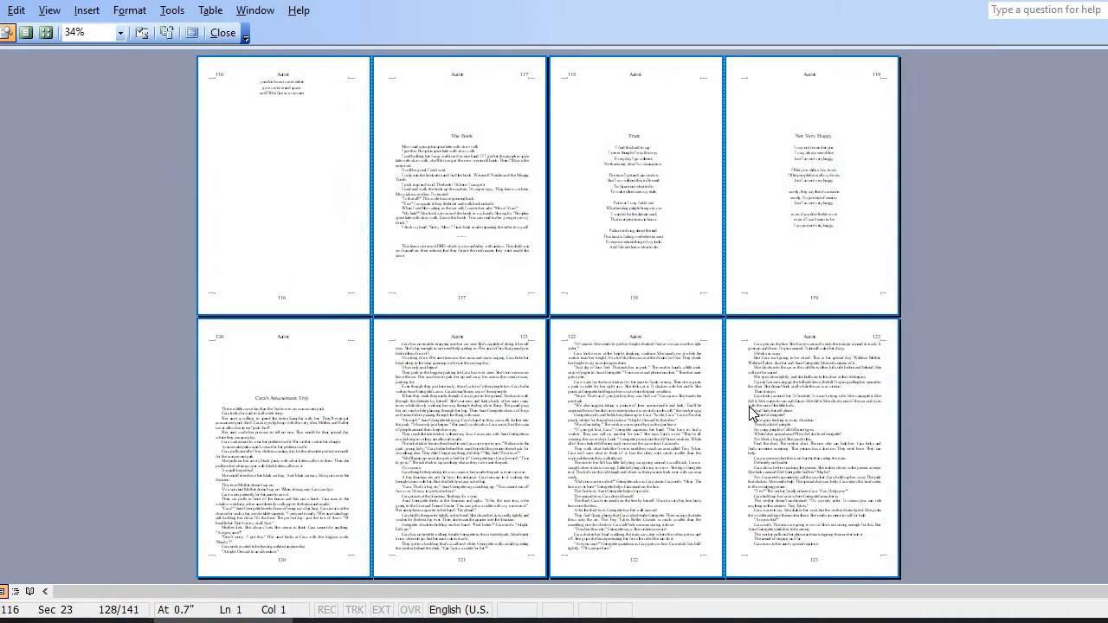
scroll(749, 406, "up", 20)
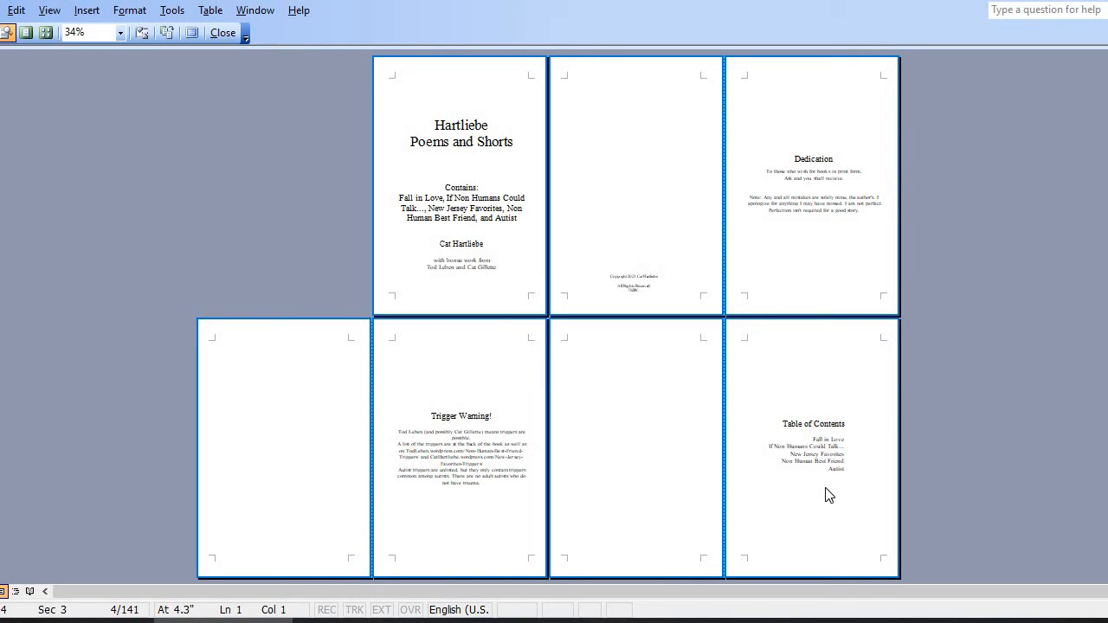
scroll(829, 485, "down", 1)
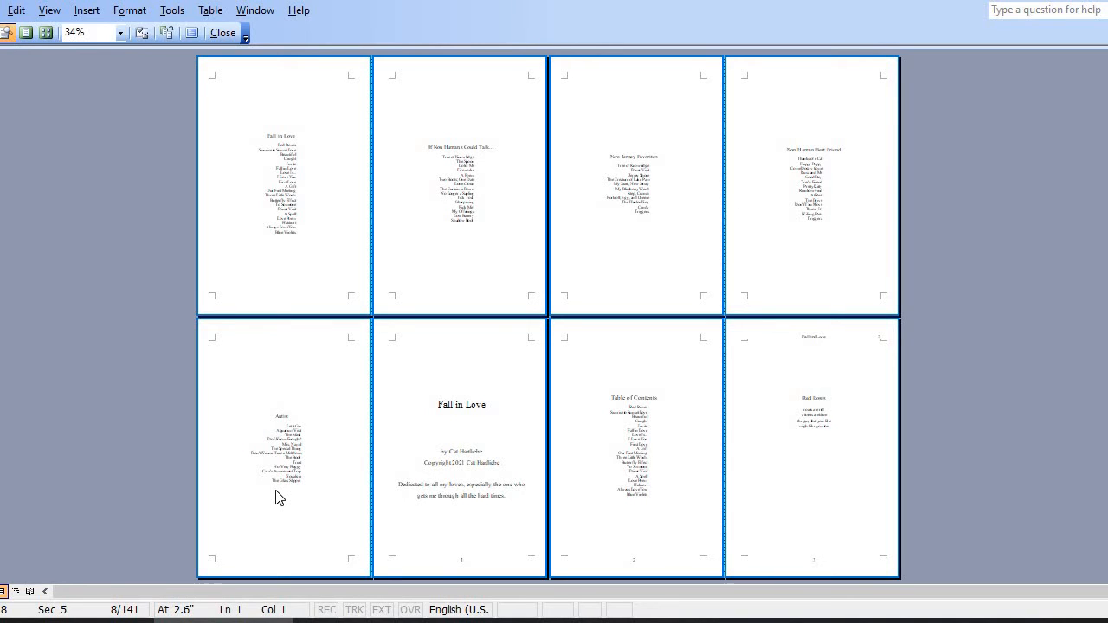
left_click(461, 561)
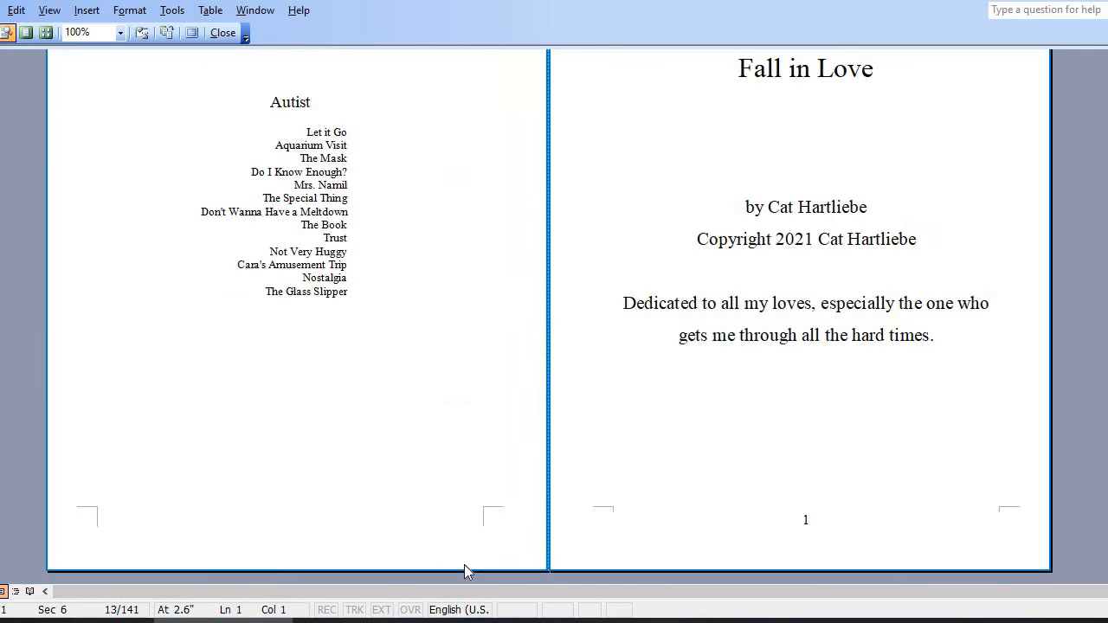
left_click(836, 531)
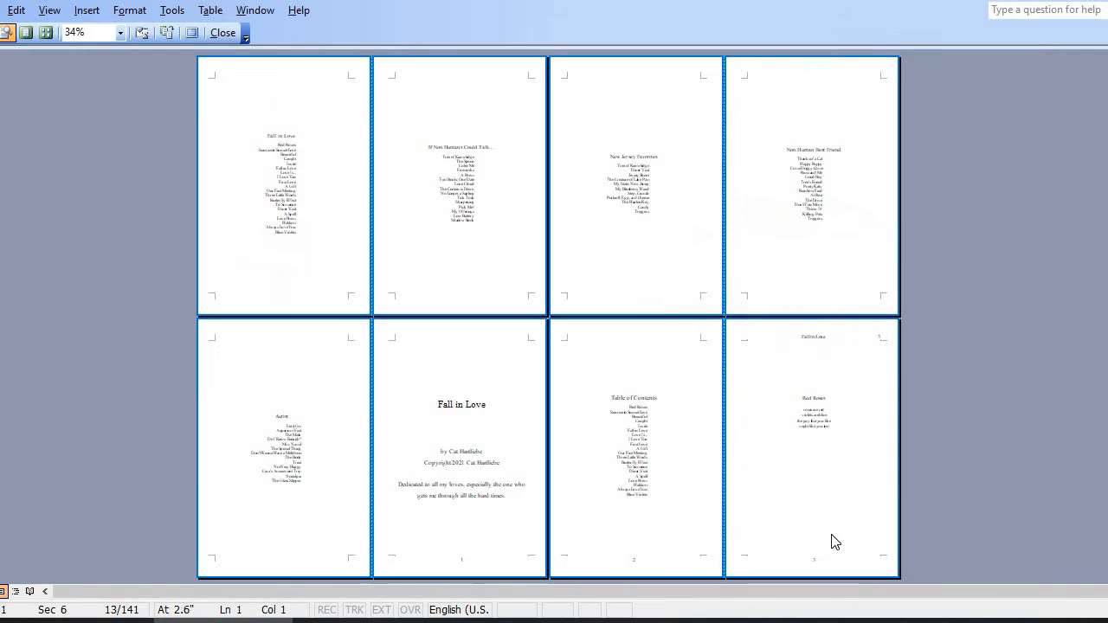
Examine the header and page layout of the whole Fall in Love section in the print preview
left_click(819, 339)
left_click(821, 339)
scroll(819, 535, "down", 3)
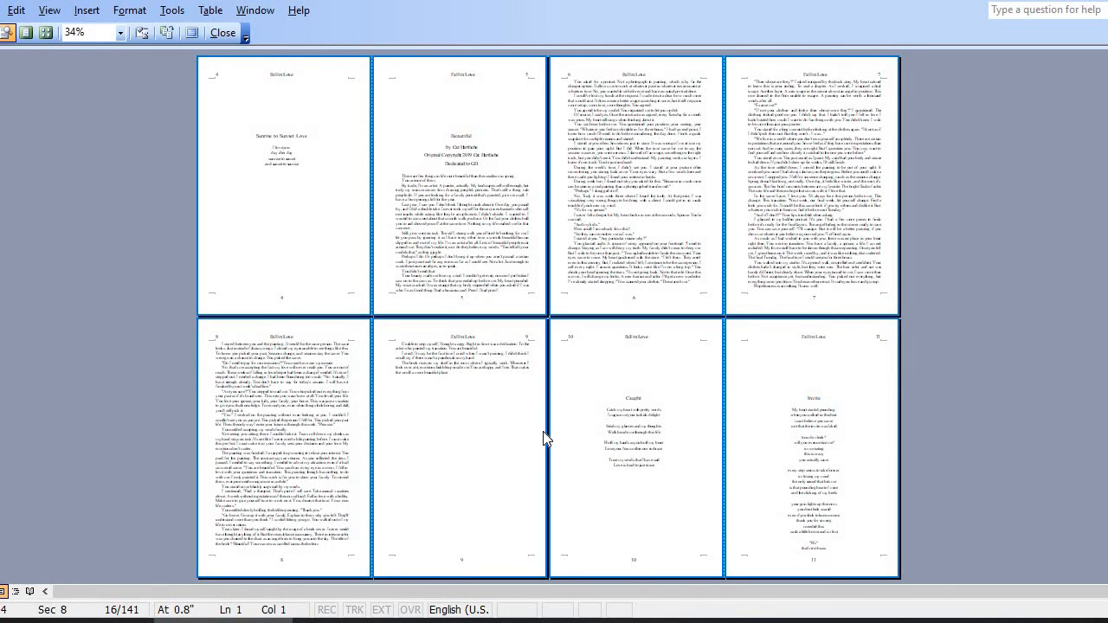
scroll(544, 439, "down", 1)
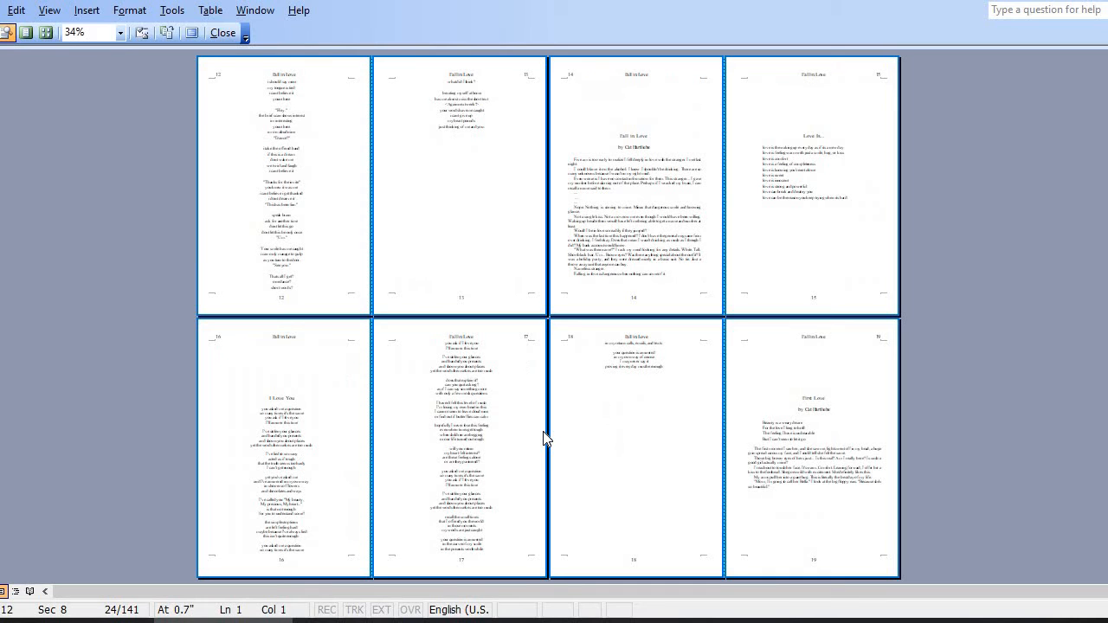
left_click(648, 367)
left_click(393, 245)
scroll(519, 396, "down", 3)
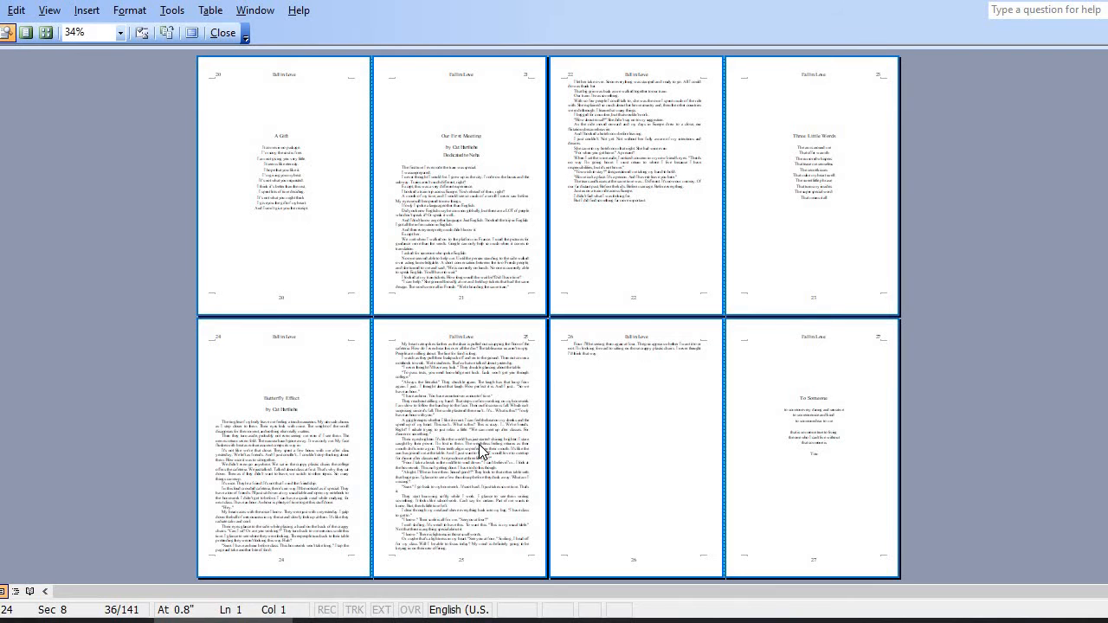
scroll(480, 447, "down", 2)
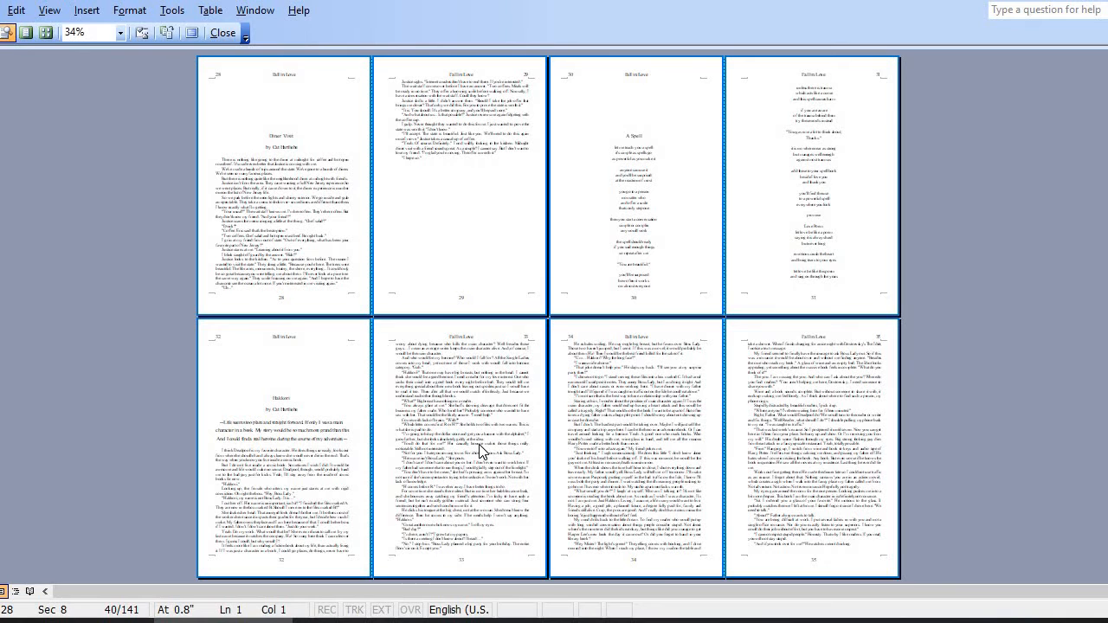
scroll(479, 447, "down", 2)
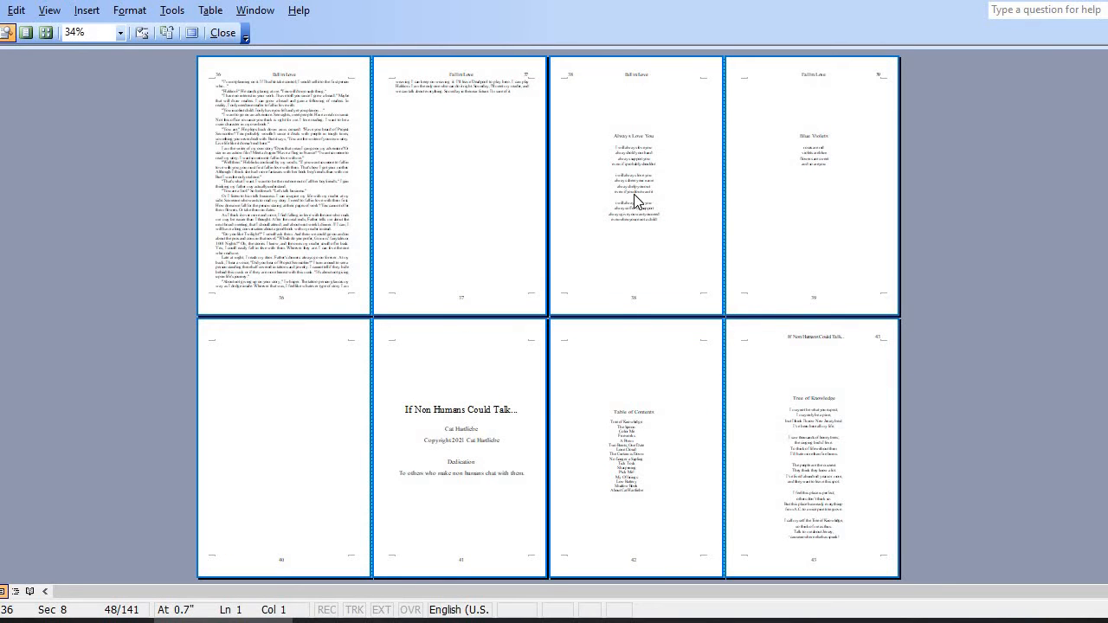
Inspect the contents page and title page of "If Non Humans Could Talk..." at 100% zoom
left_click(621, 453)
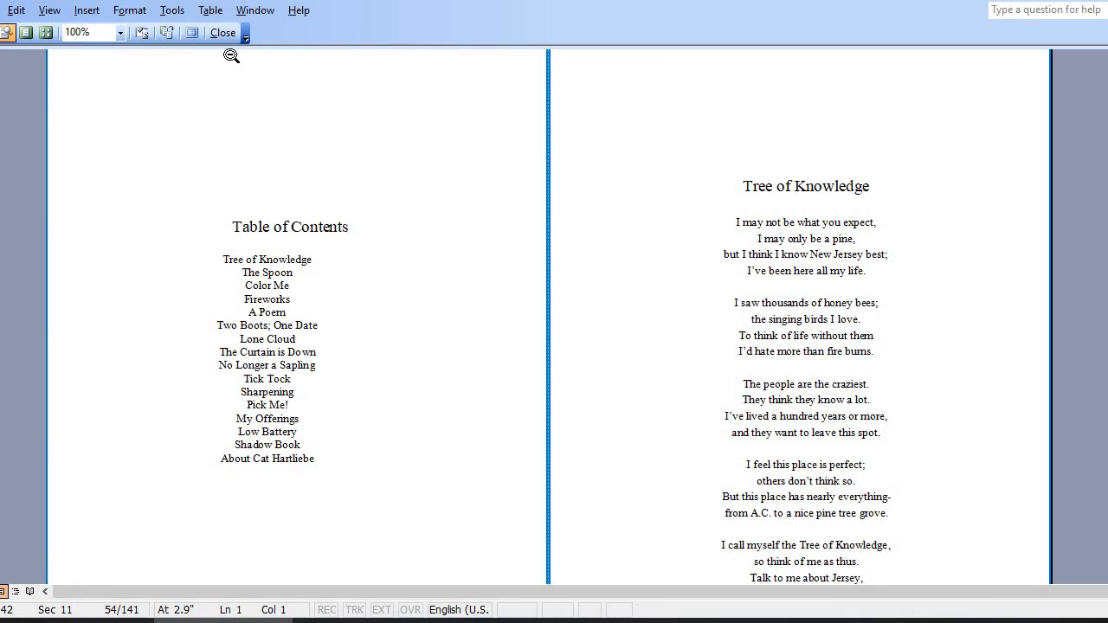
left_click(452, 364)
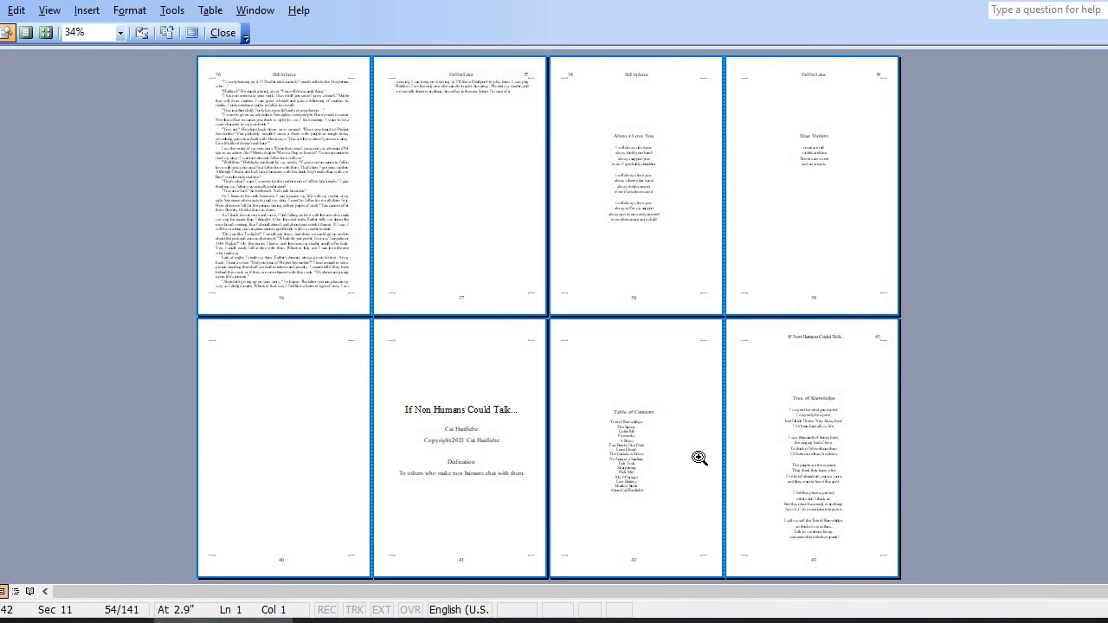
left_click(470, 431)
left_click(470, 431)
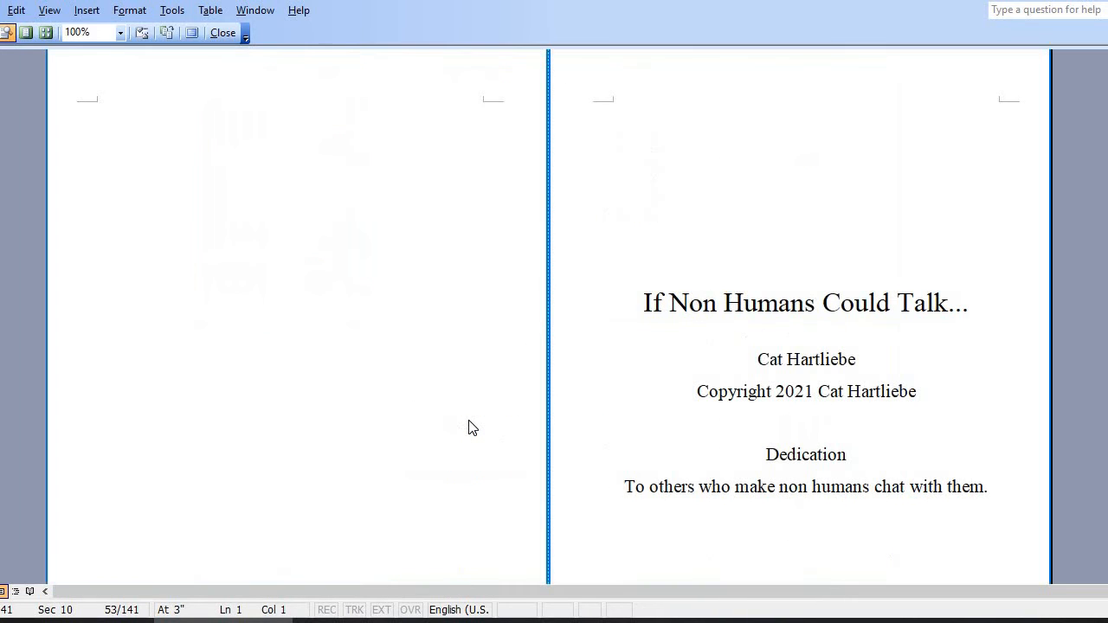
left_click(465, 406)
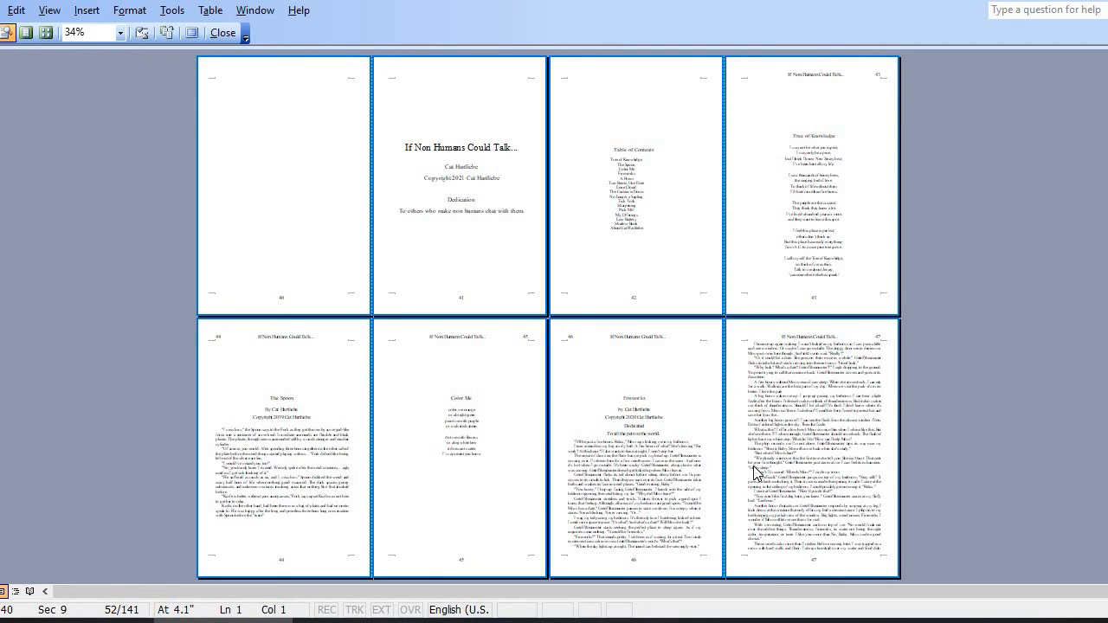
Examine the layout of the remaining "If Non Humans Could Talk..." pages and the New Jersey Favorites section, up to Non Human Best Friend
scroll(755, 472, "down", 1)
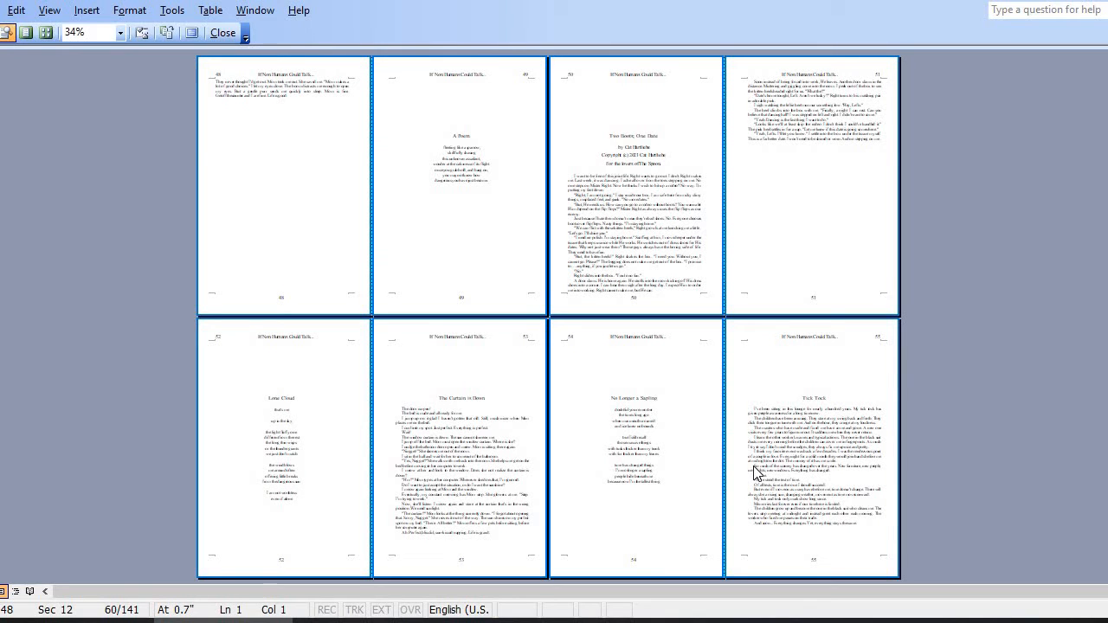
scroll(755, 472, "down", 1)
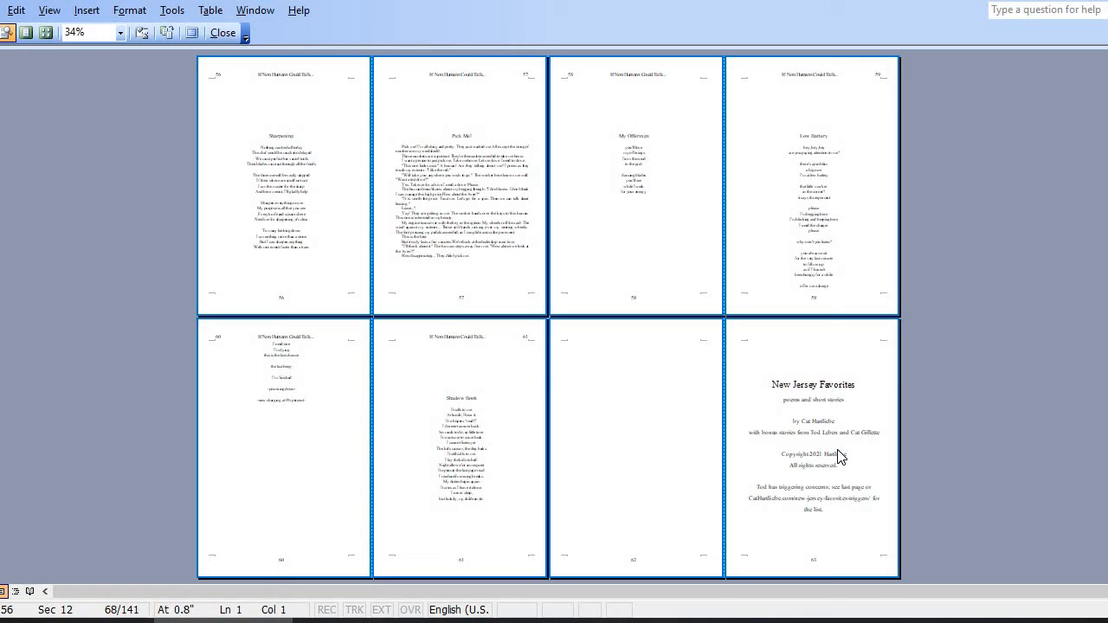
scroll(837, 452, "down", 2)
scroll(838, 452, "up", 1)
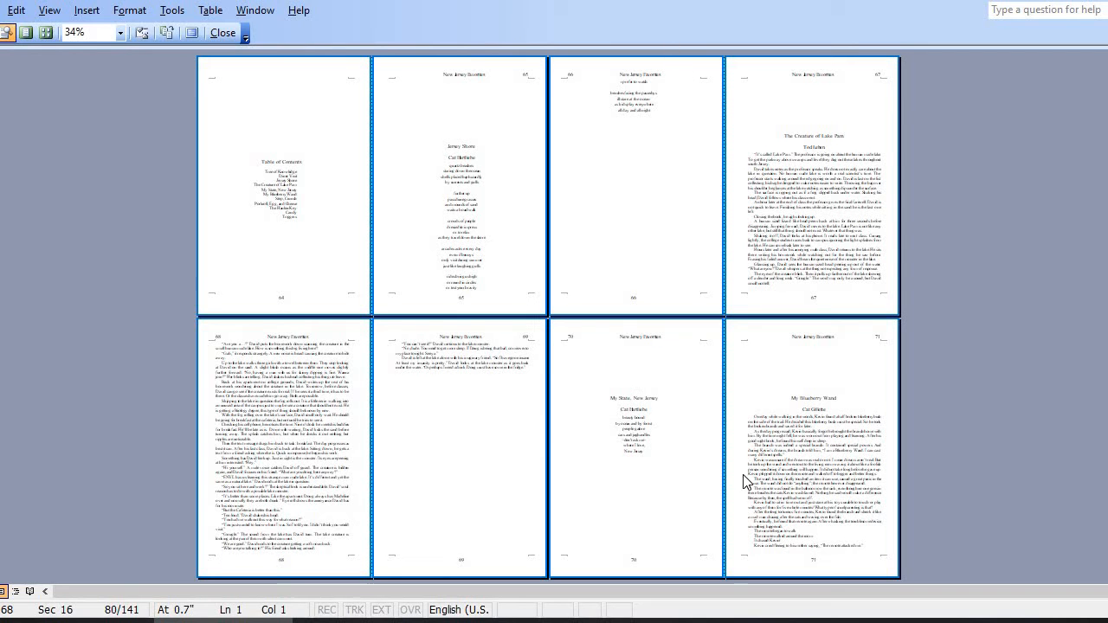
scroll(747, 483, "down", 1)
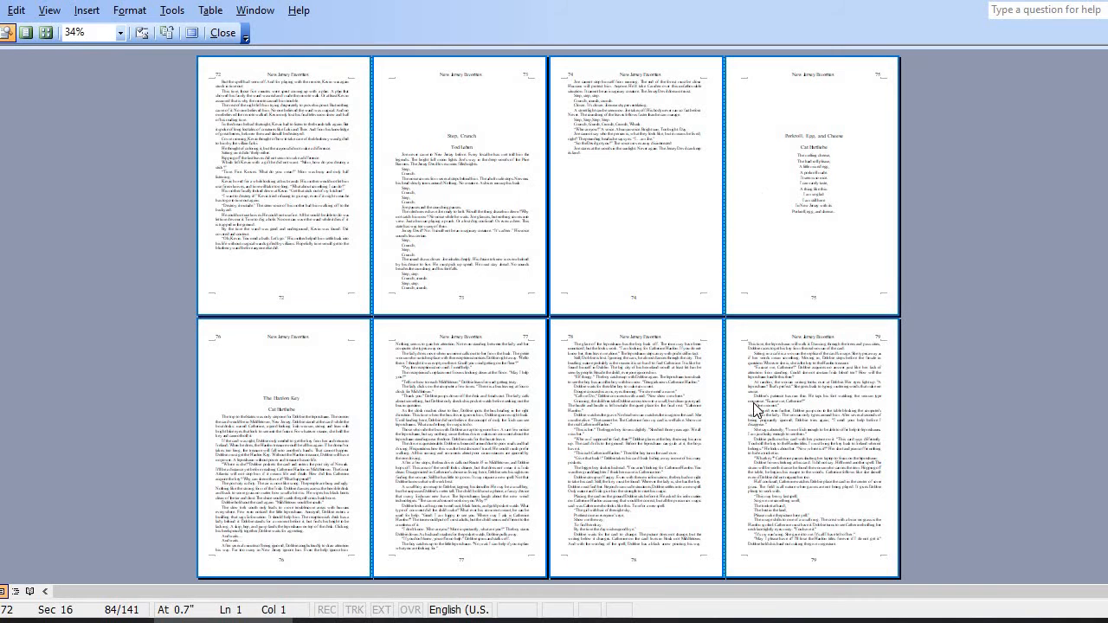
scroll(719, 412, "down", 1)
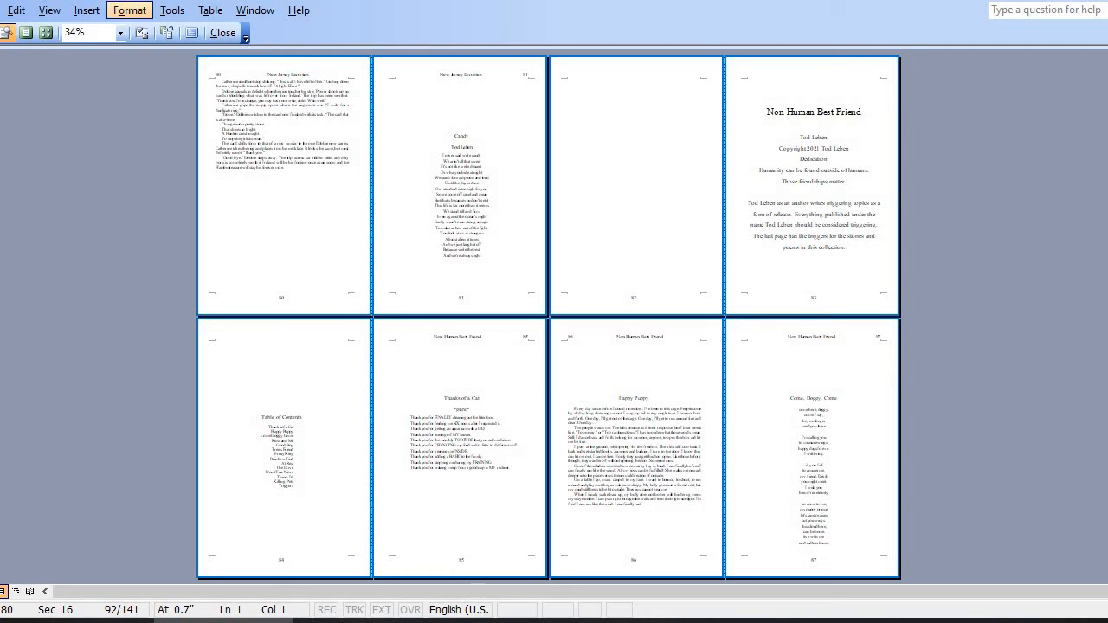
Insert a blank line between the title and the author's name on the "Non Human Best Friend" title page
left_click(823, 117)
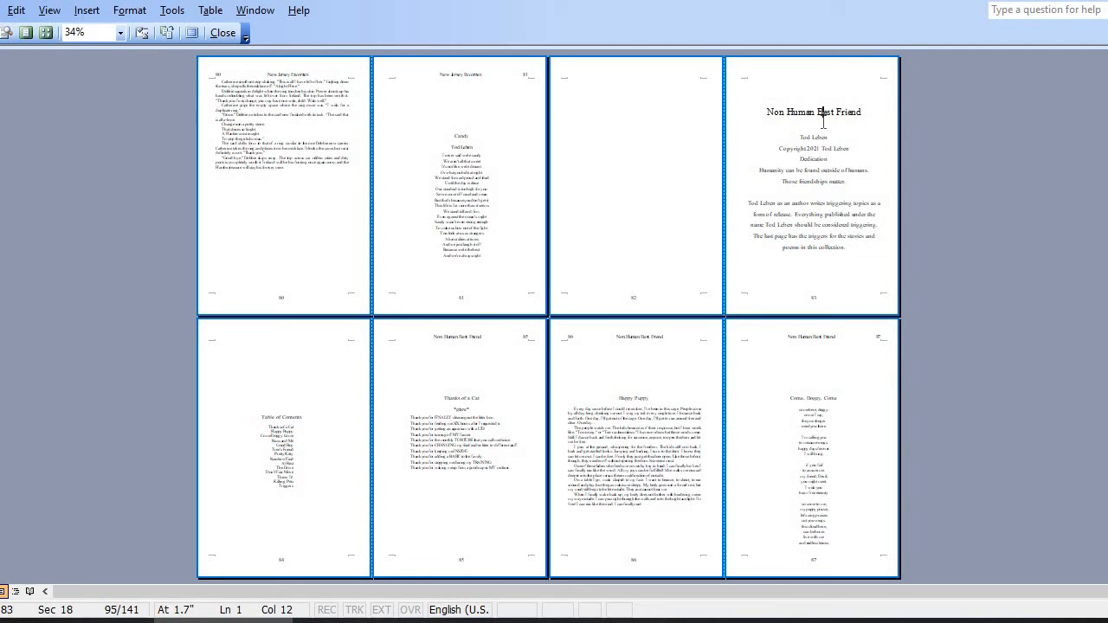
left_click(823, 129)
key("Return")
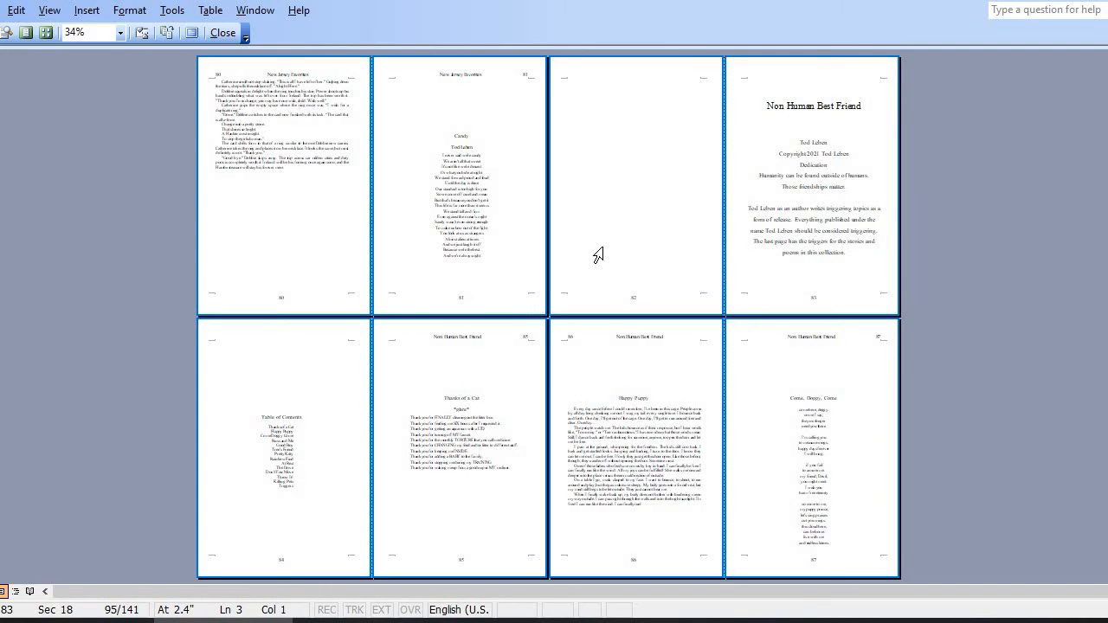
Add blank lines between the title and the author's name on the "If Non Humans Could Talk..." title page
scroll(604, 248, "up", 20)
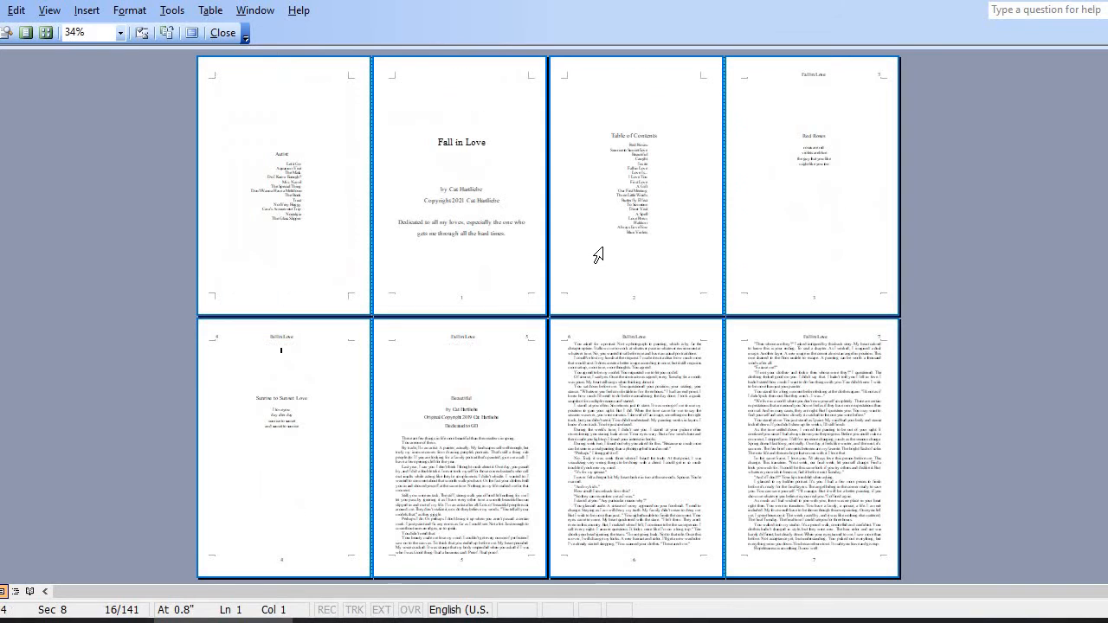
scroll(597, 255, "down", 10)
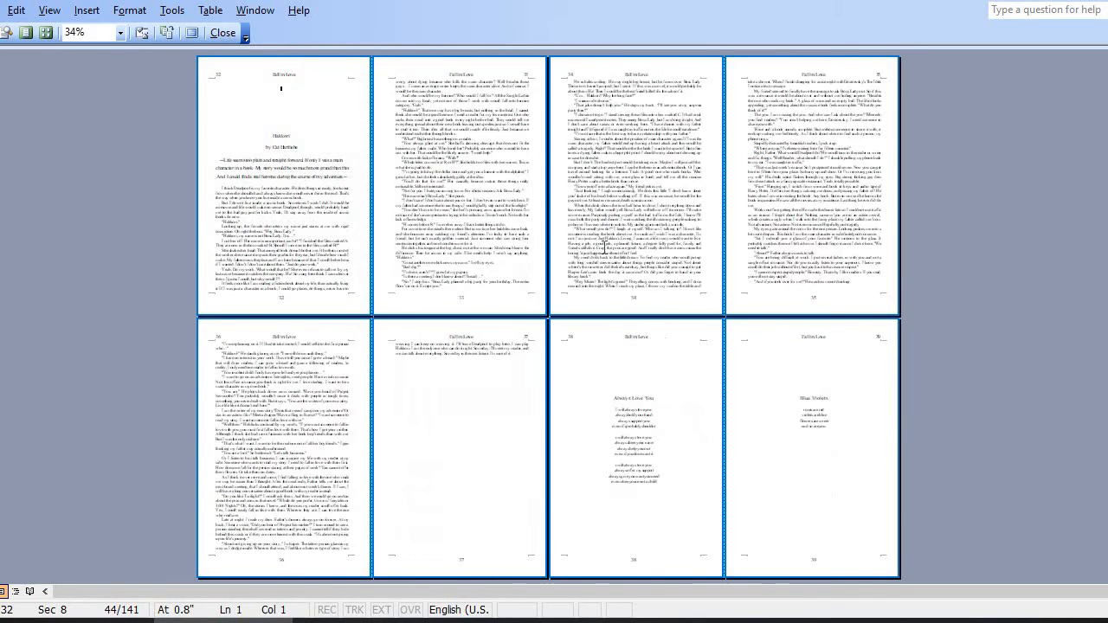
left_click(471, 158)
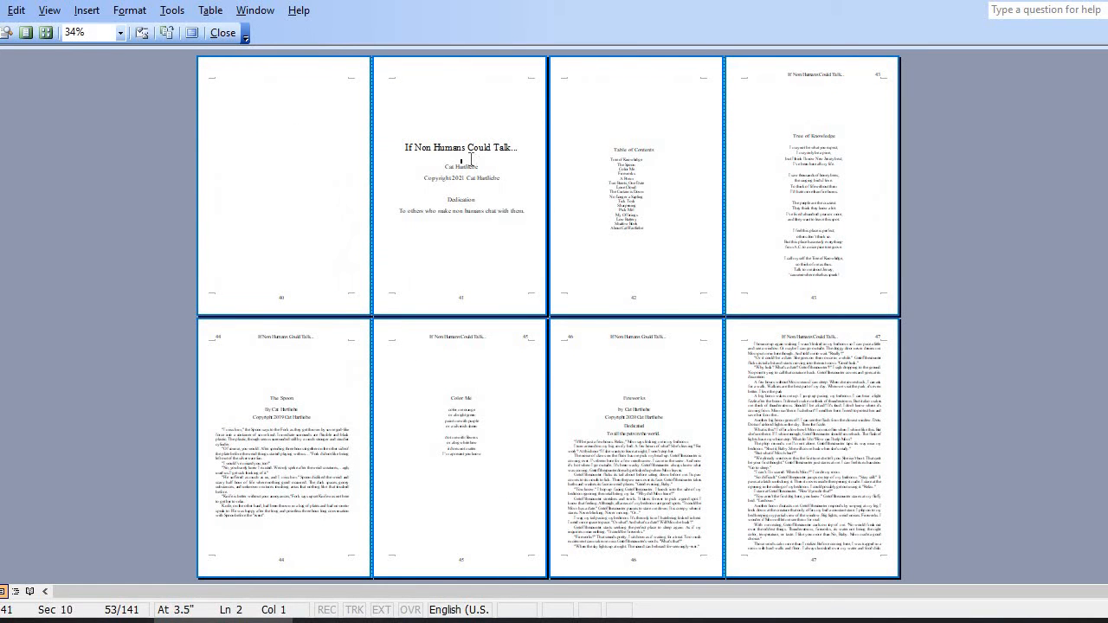
key("Return")
key("Return")
key("Return")
key("Return")
key("Return")
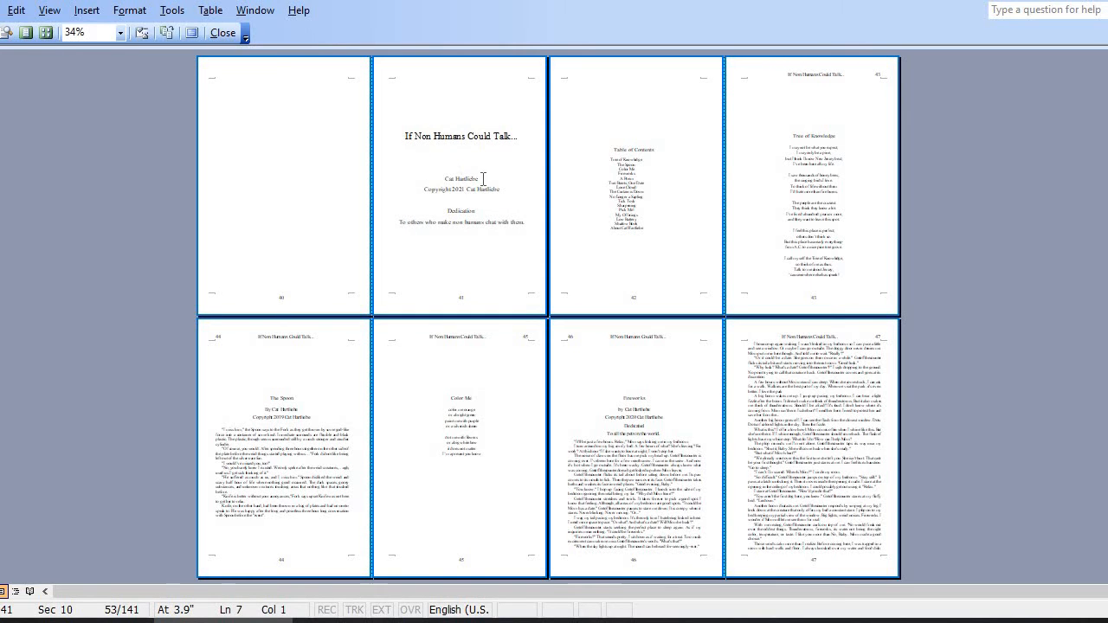
Examine the page layout and headers of the Non Human Best Friend and Autist sections through to the document's last page
scroll(519, 260, "down", 5)
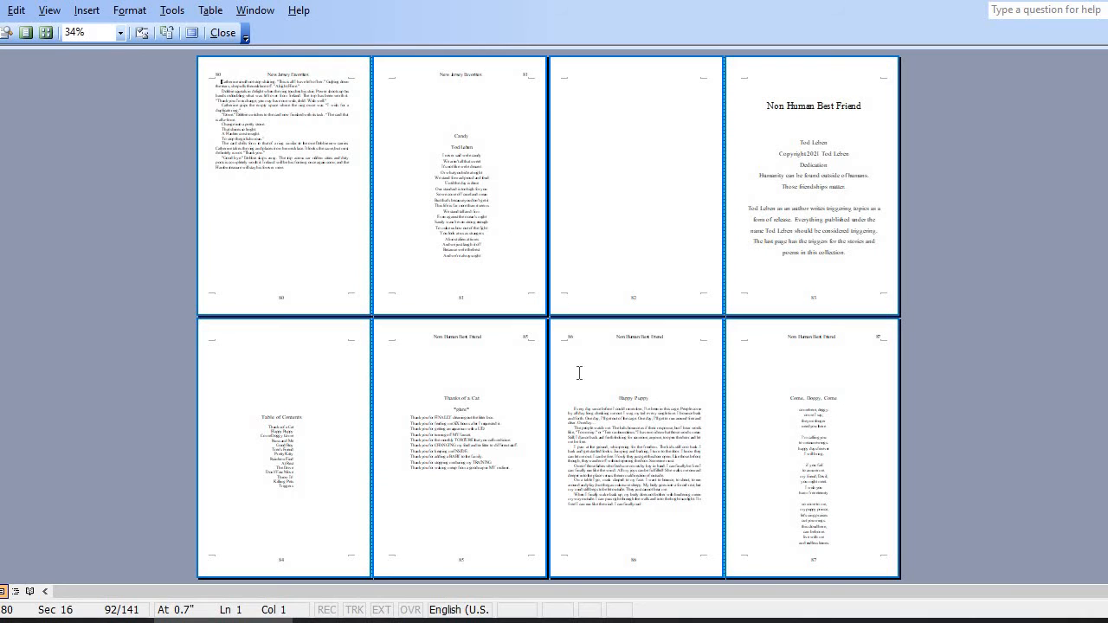
scroll(597, 376, "down", 2)
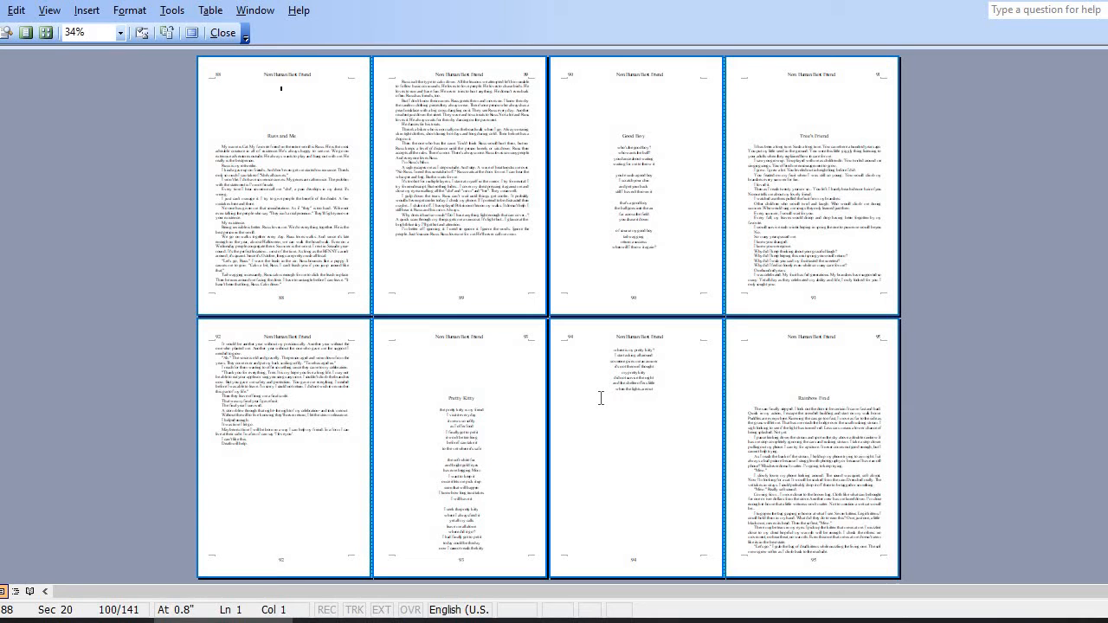
key("Page_Down")
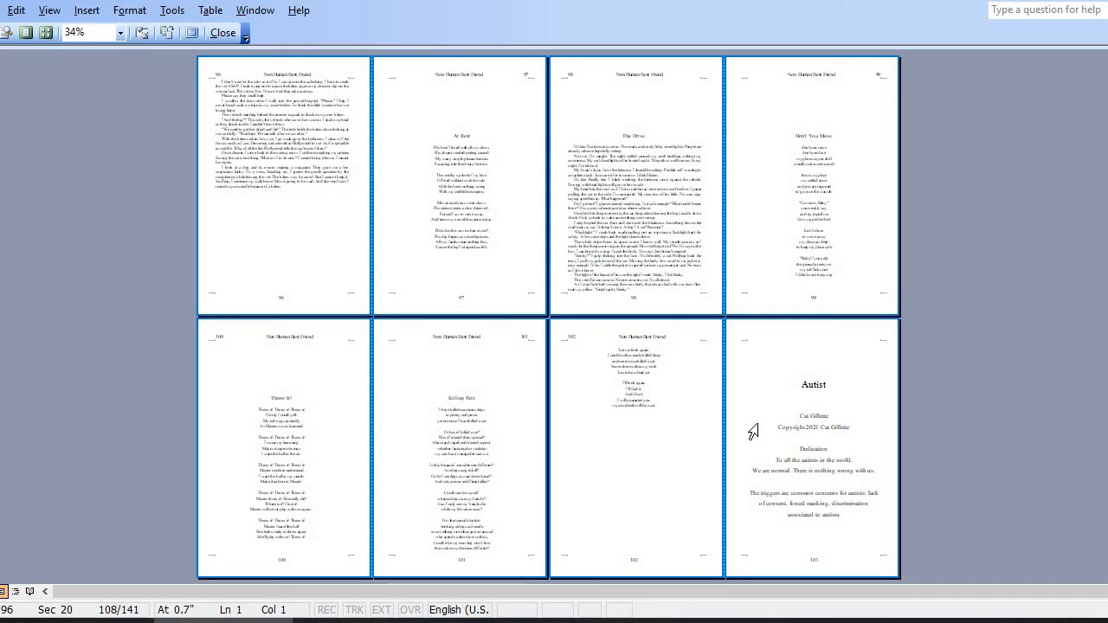
key("Page_Down")
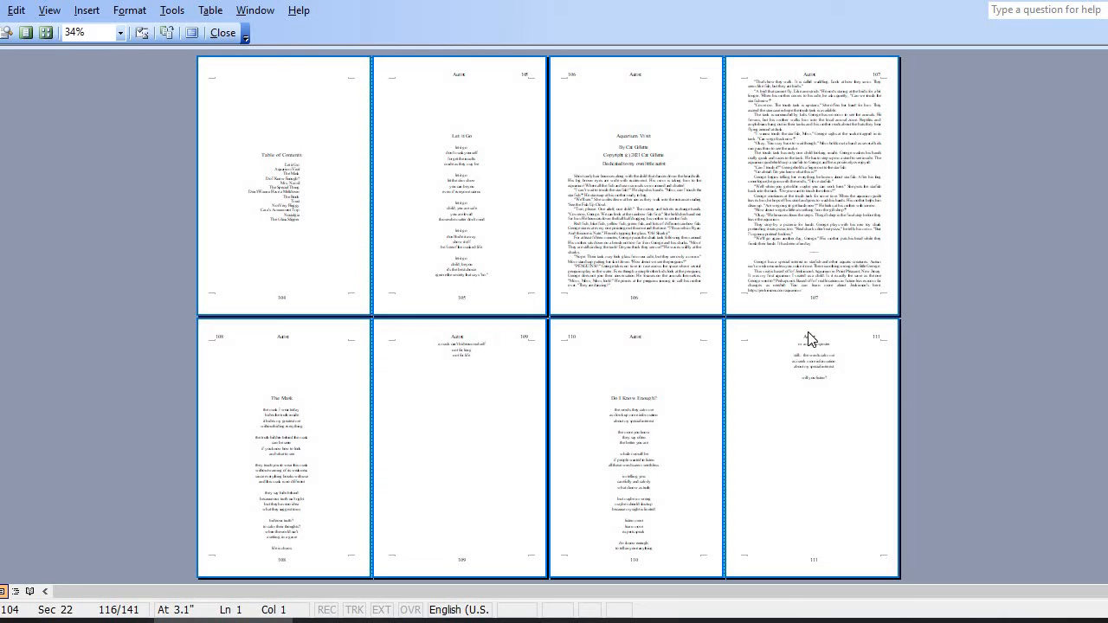
key("Page_Down")
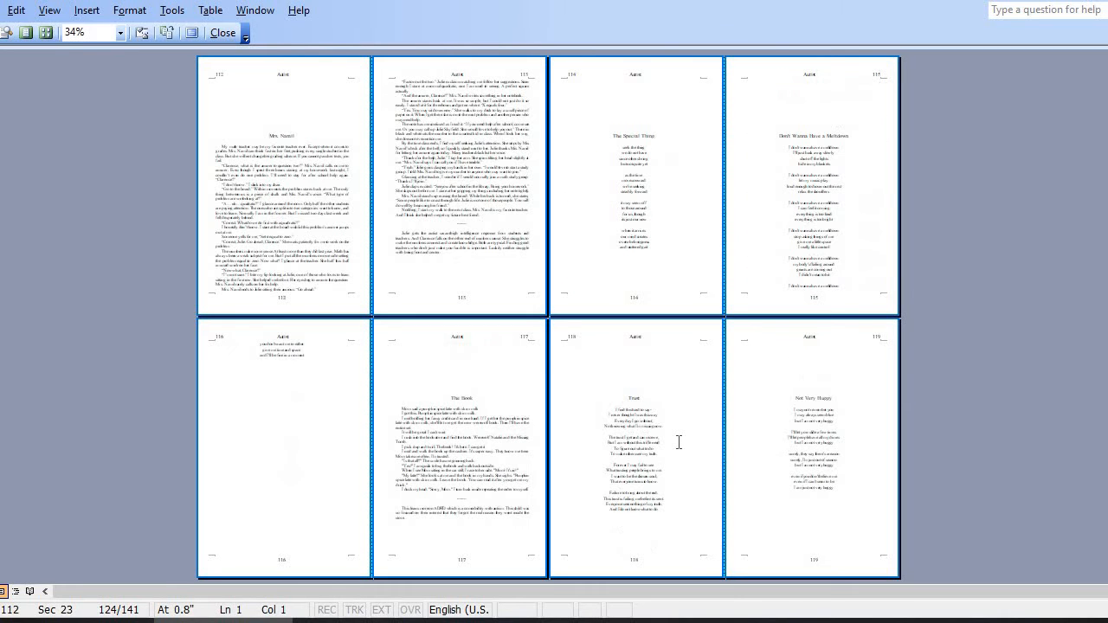
key("Page_Up")
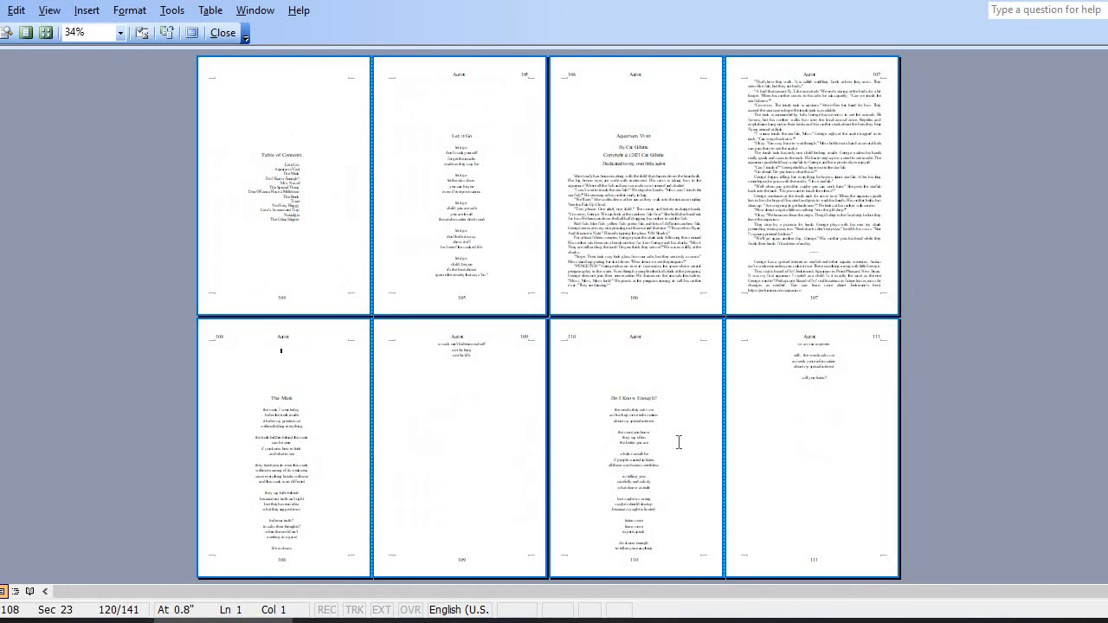
key("Page_Down")
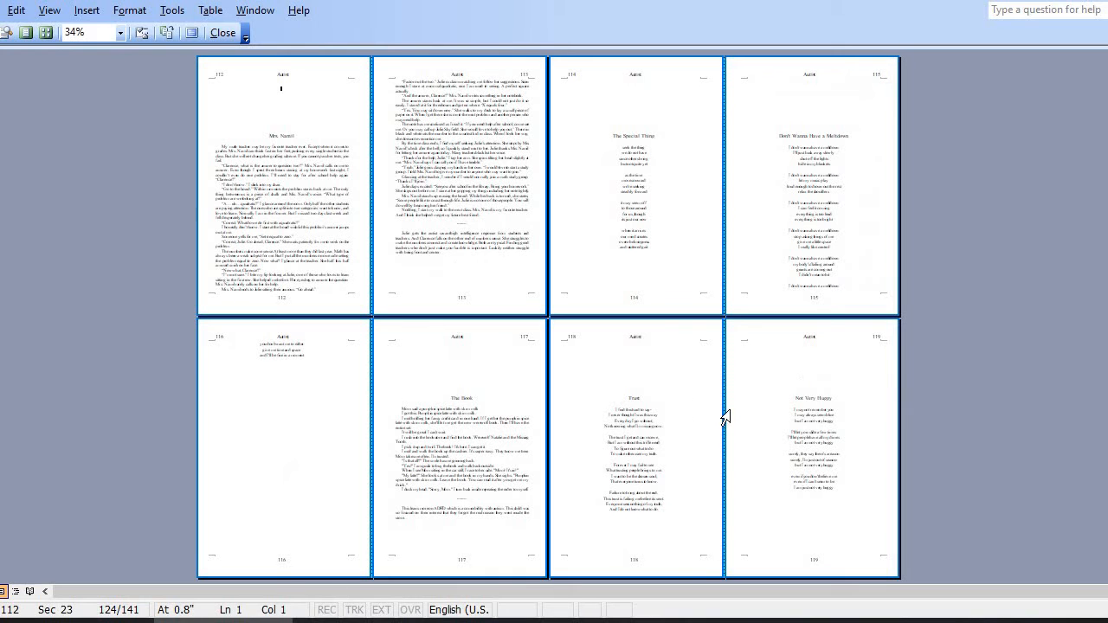
key("Page_Down")
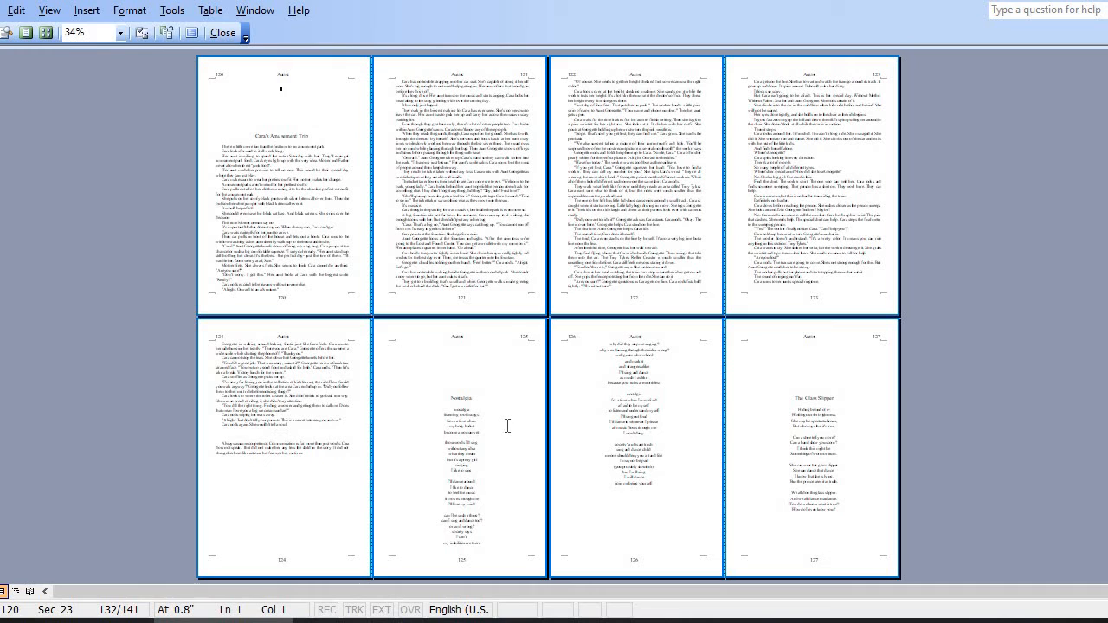
key("Page_Down")
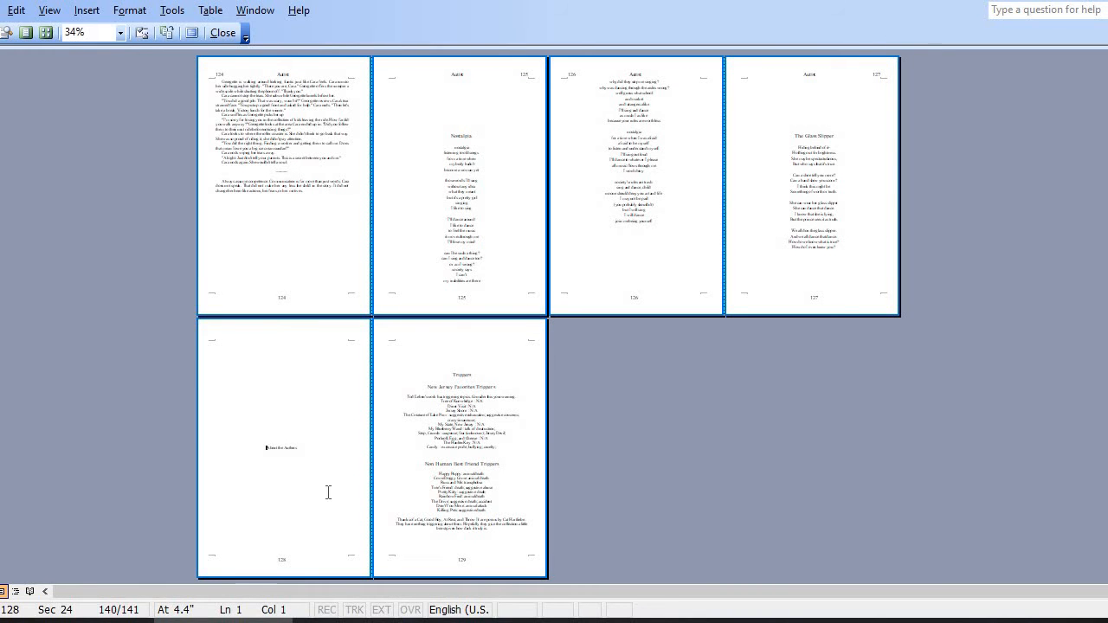
Inspect the About the Authors and Triggers pages at 100% zoom, including the closing note below the Non Human Best Friend Triggers
left_click(249, 452)
left_click(7, 32)
left_click(287, 448)
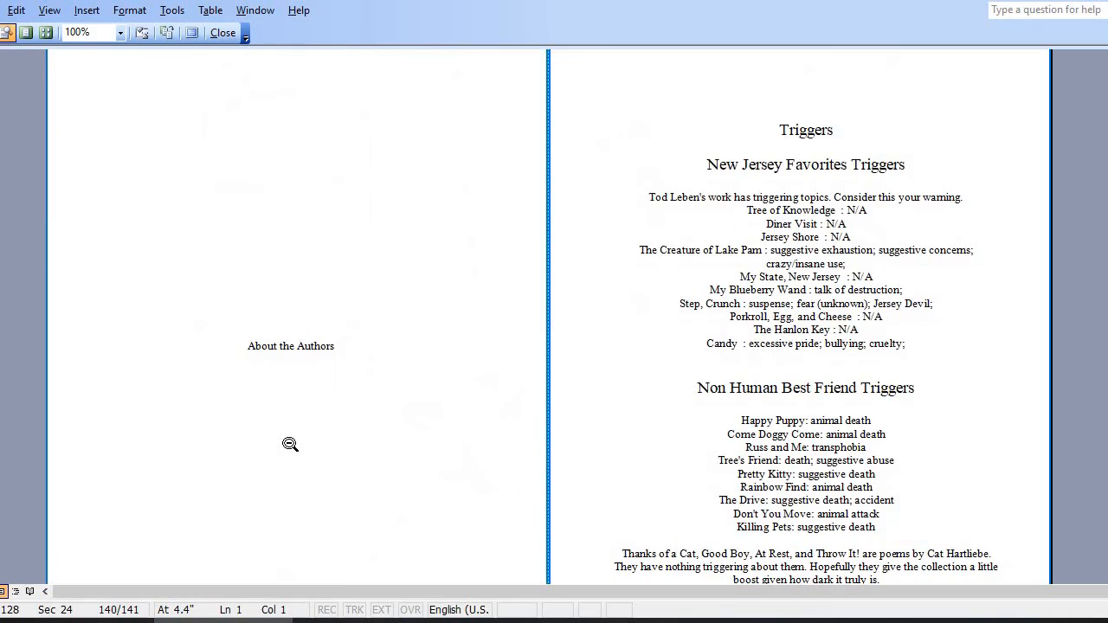
left_click(289, 445)
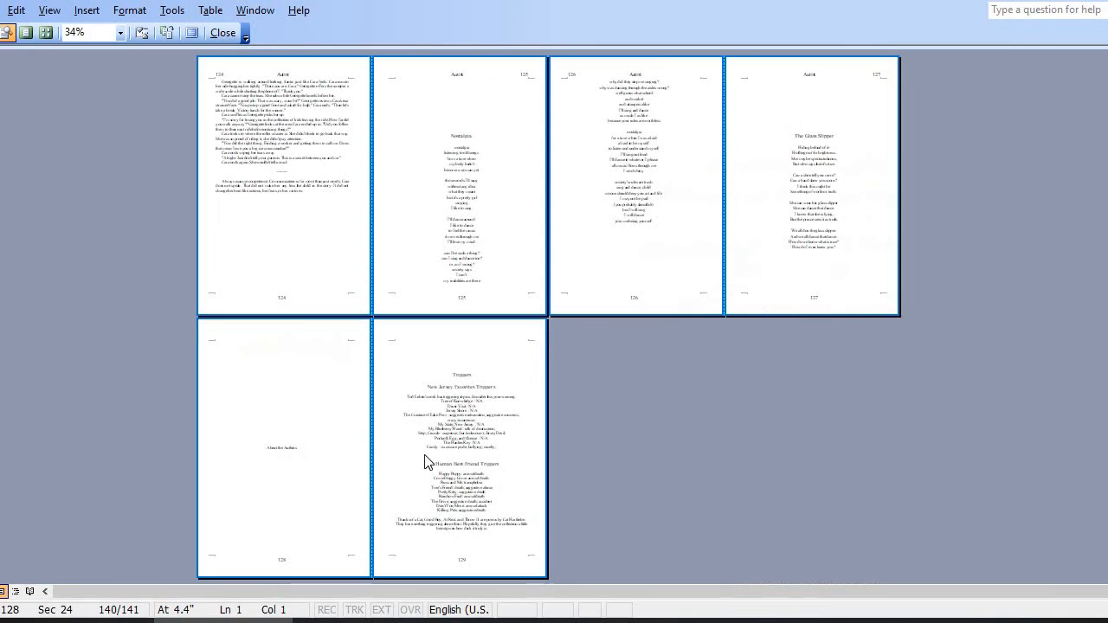
left_click(465, 405)
scroll(931, 446, "down", 3)
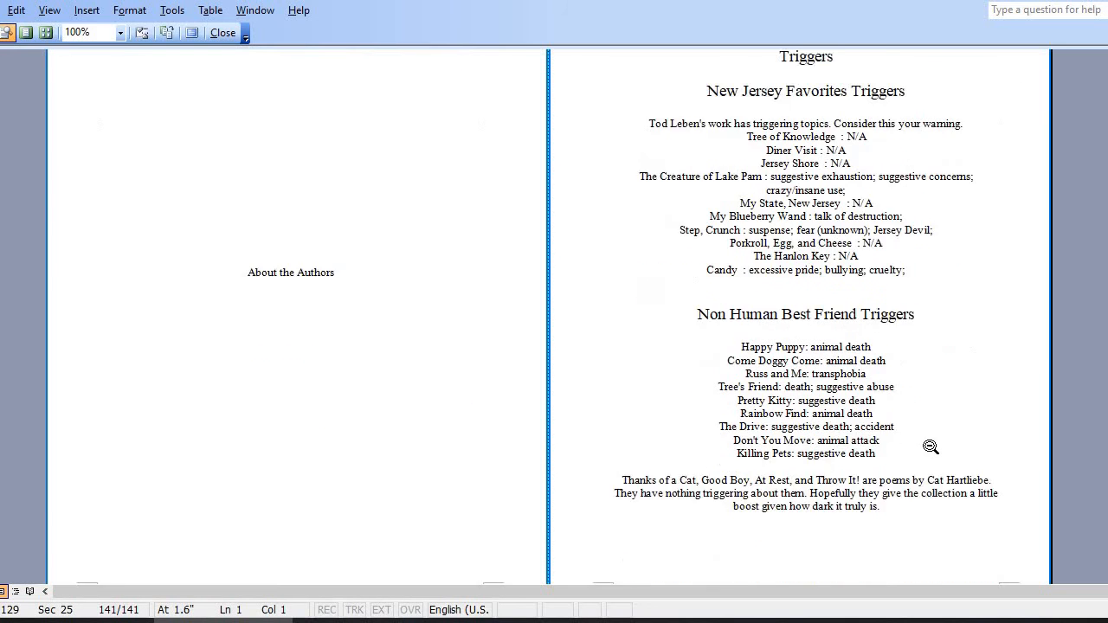
scroll(931, 446, "down", 1)
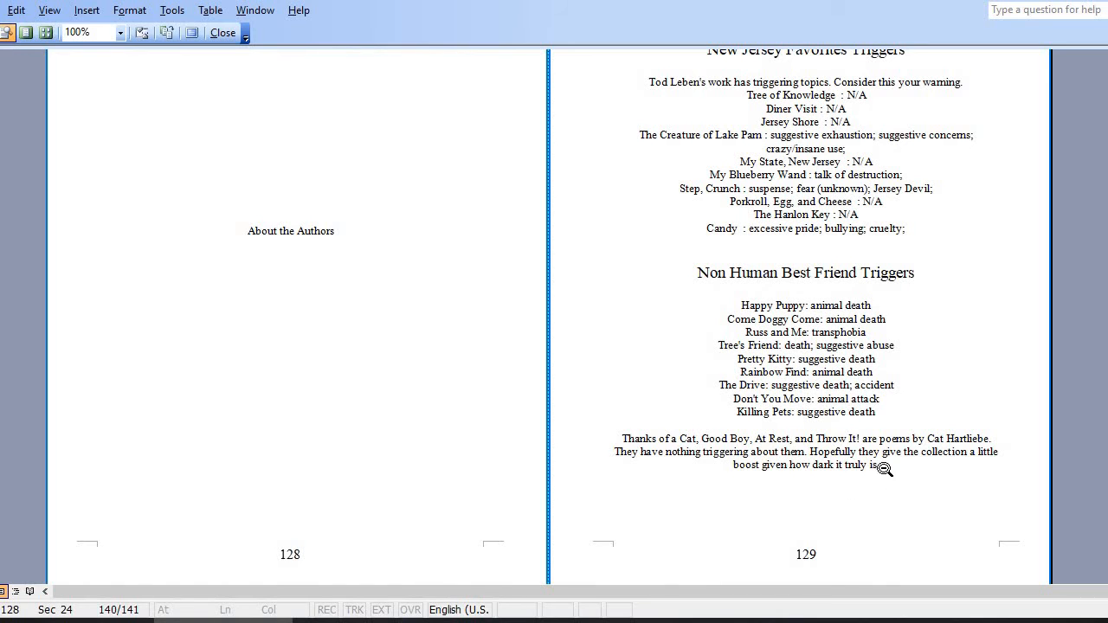
left_click(7, 34)
left_click_drag(857, 464, 622, 439)
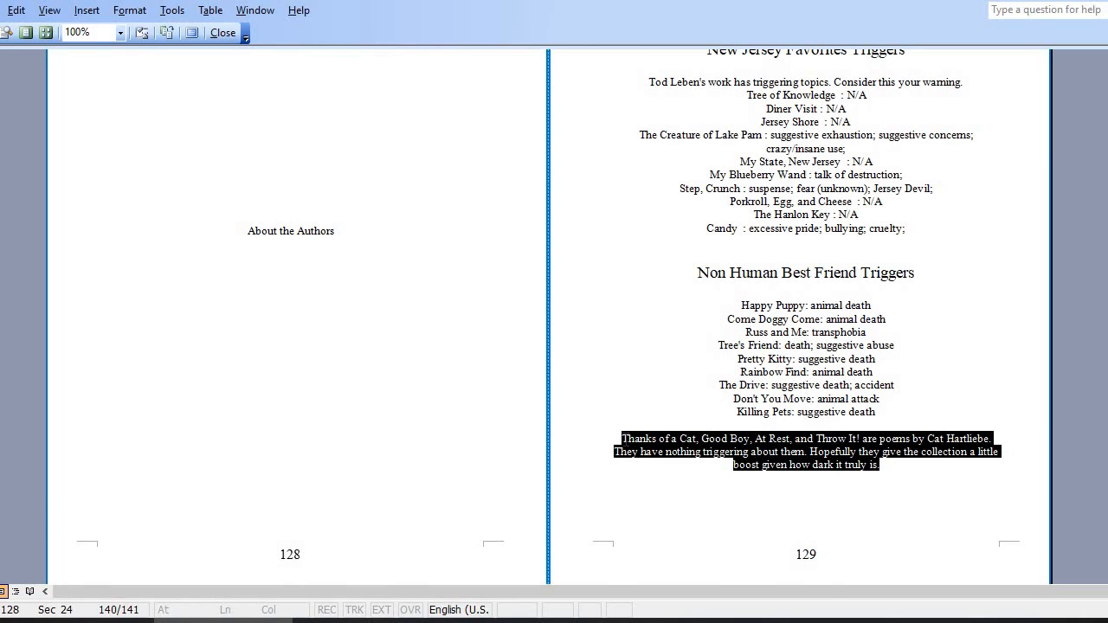
key("Up")
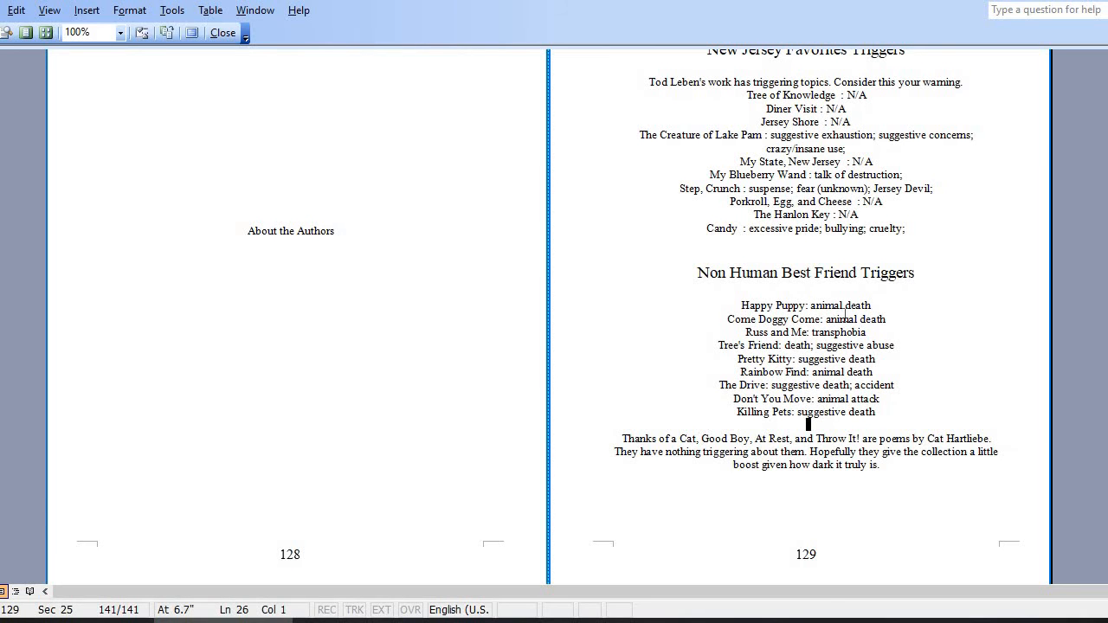
left_click(859, 345)
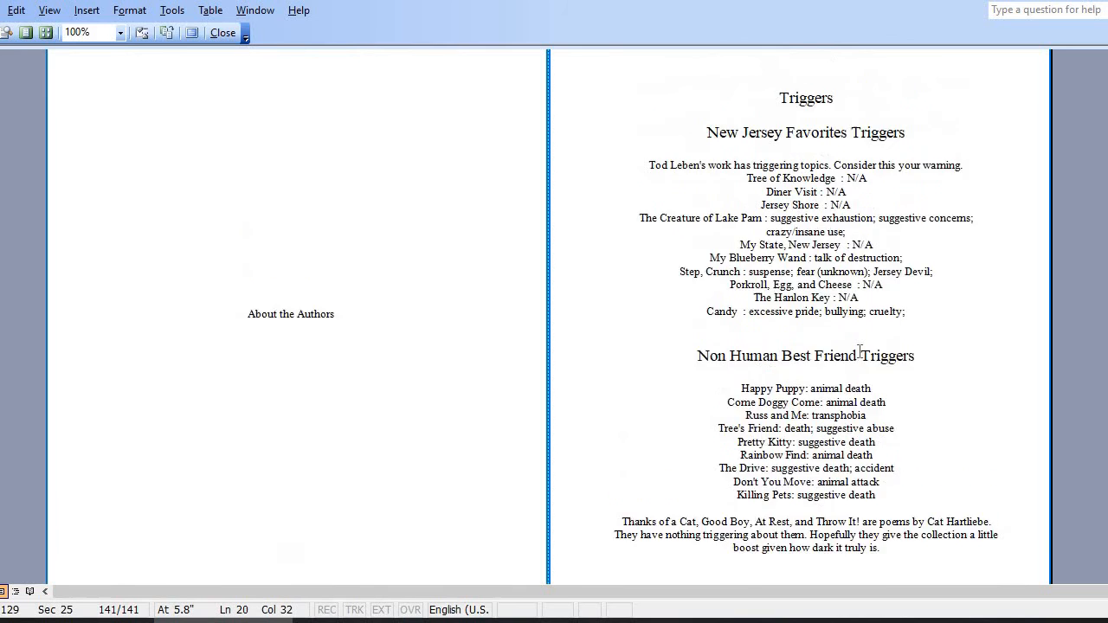
Close the print preview and place the cursor at the start of the "About the Authors" line
left_click(232, 33)
triple_click(584, 386)
left_click(585, 382)
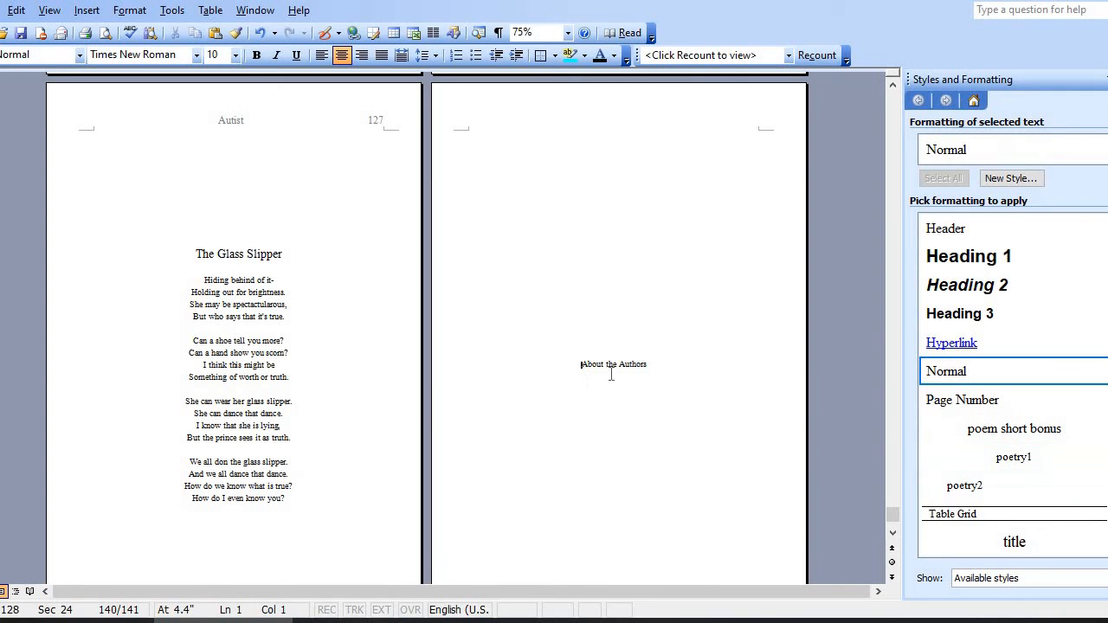
Examine the front matter from the book's title page through the trigger warning and contents tables to the Red Roses poem
scroll(631, 381, "up", 7)
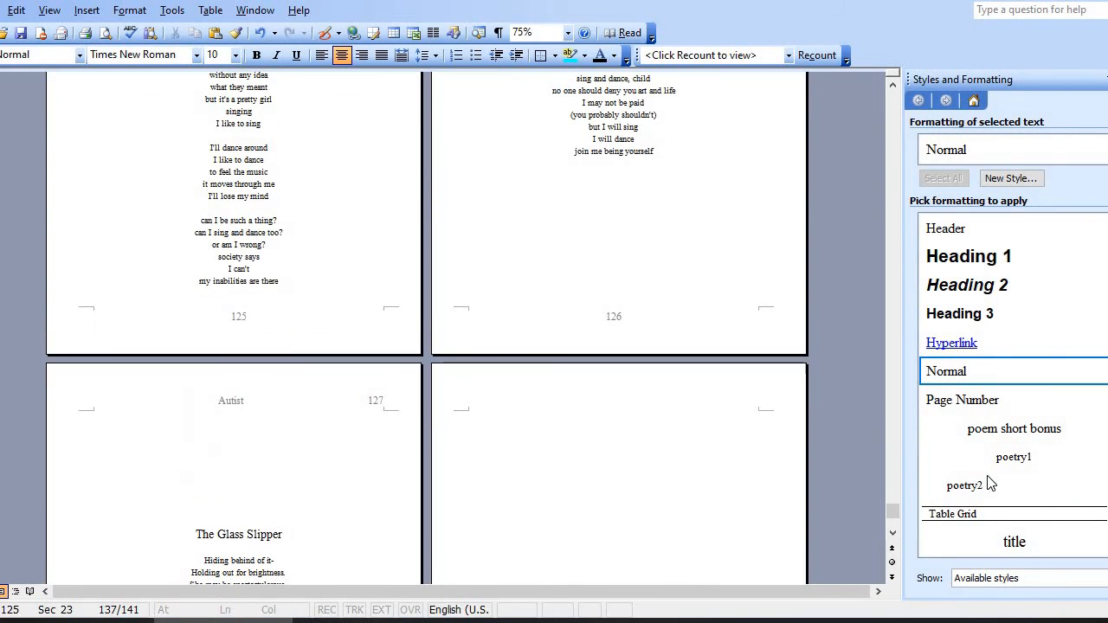
left_click_drag(892, 515, 892, 99)
scroll(473, 304, "down", 12)
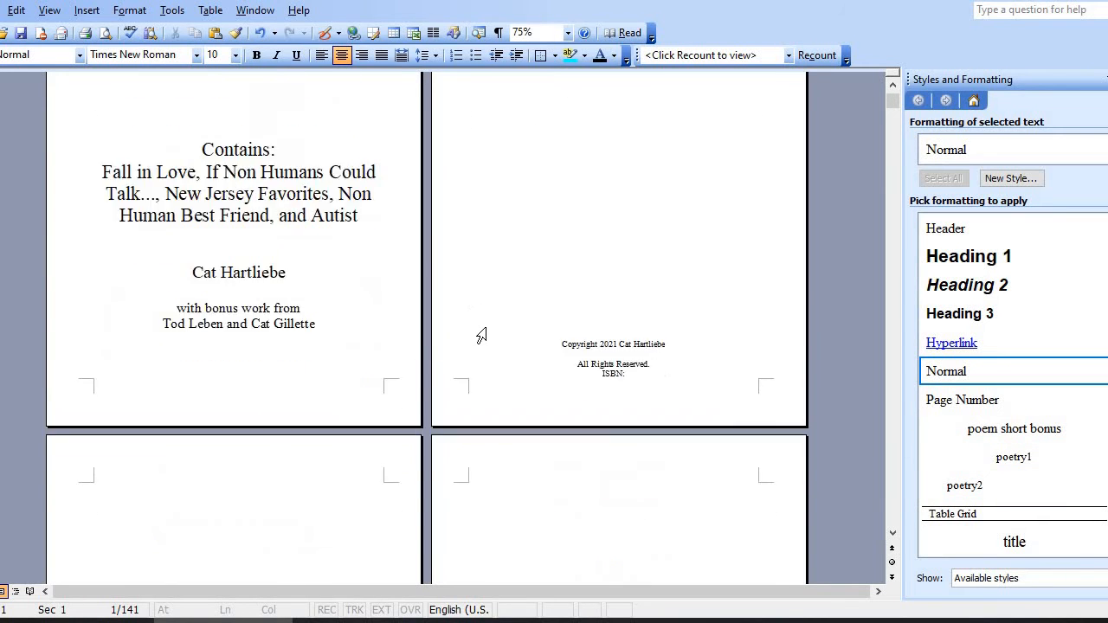
scroll(482, 336, "down", 12)
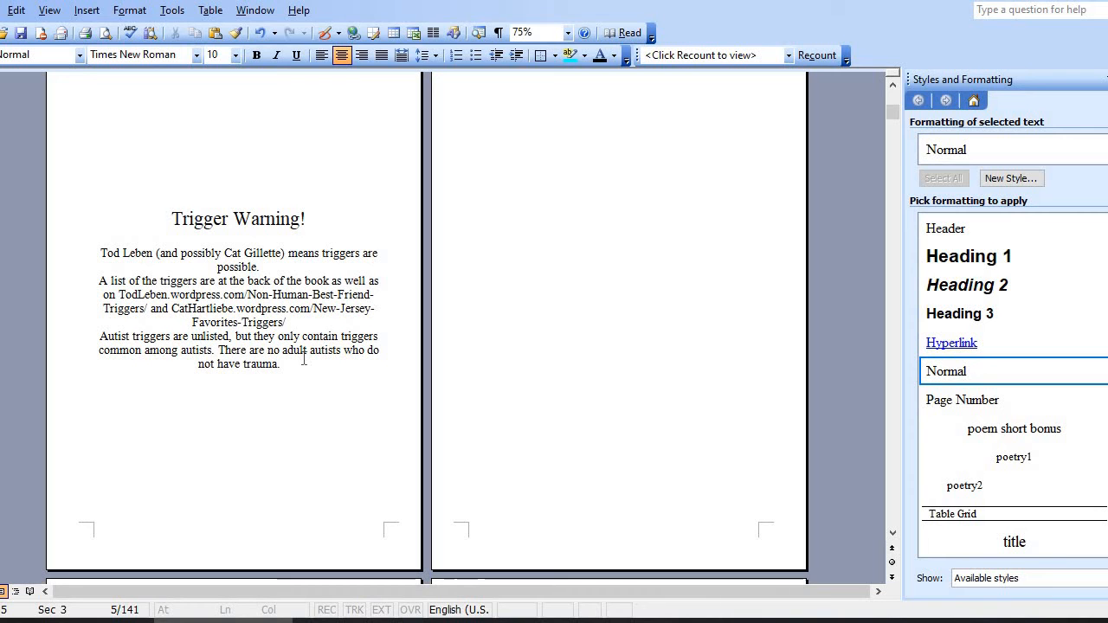
scroll(303, 358, "down", 15)
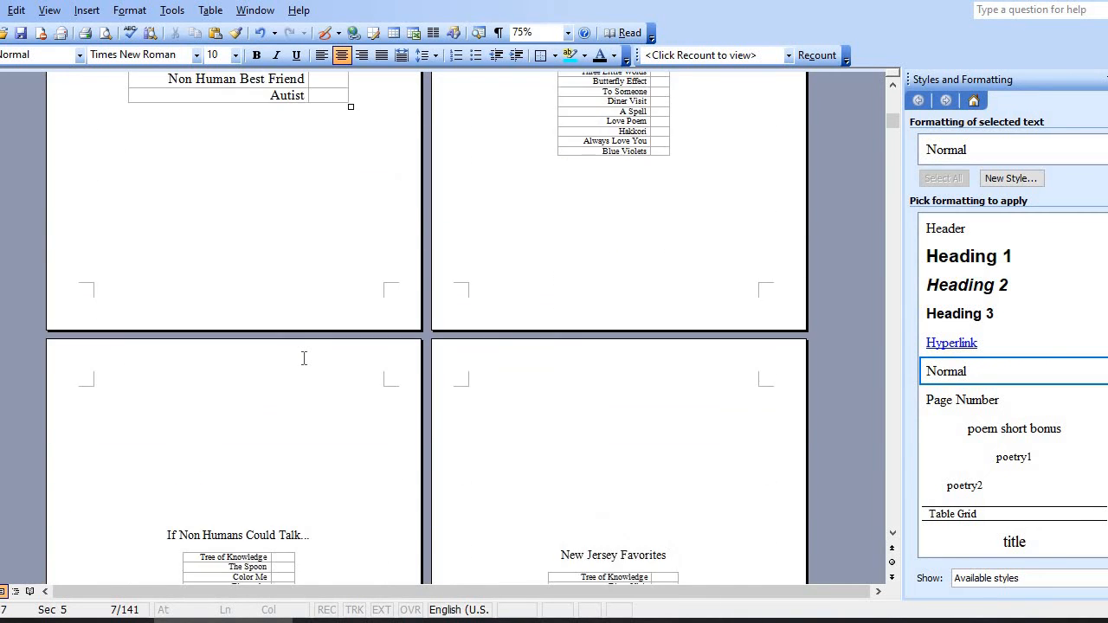
scroll(304, 358, "down", 15)
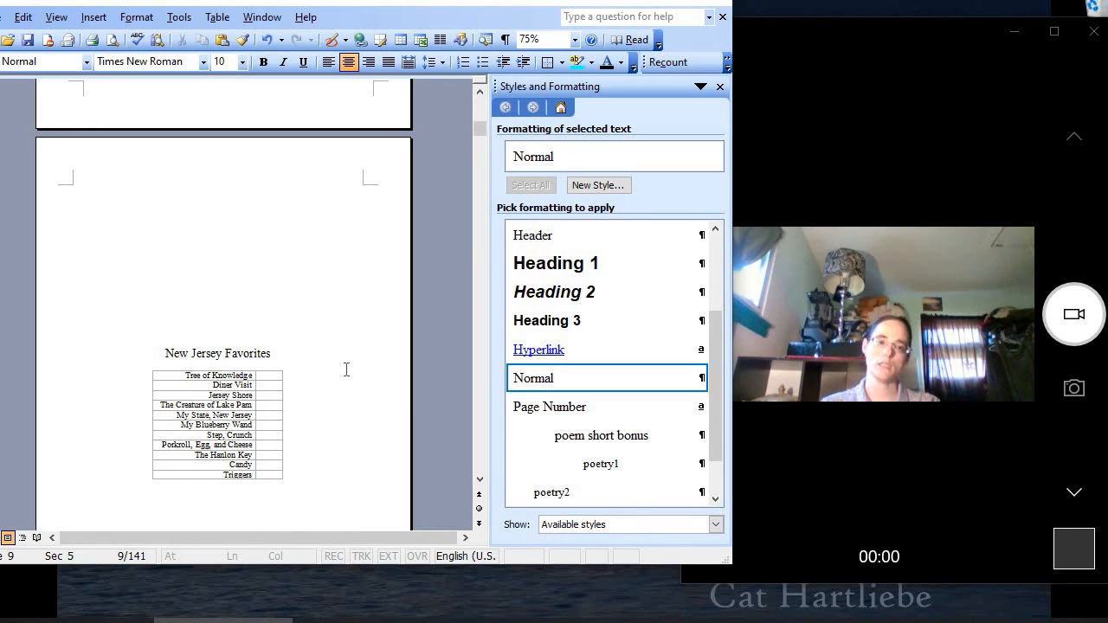
scroll(346, 370, "down", 10)
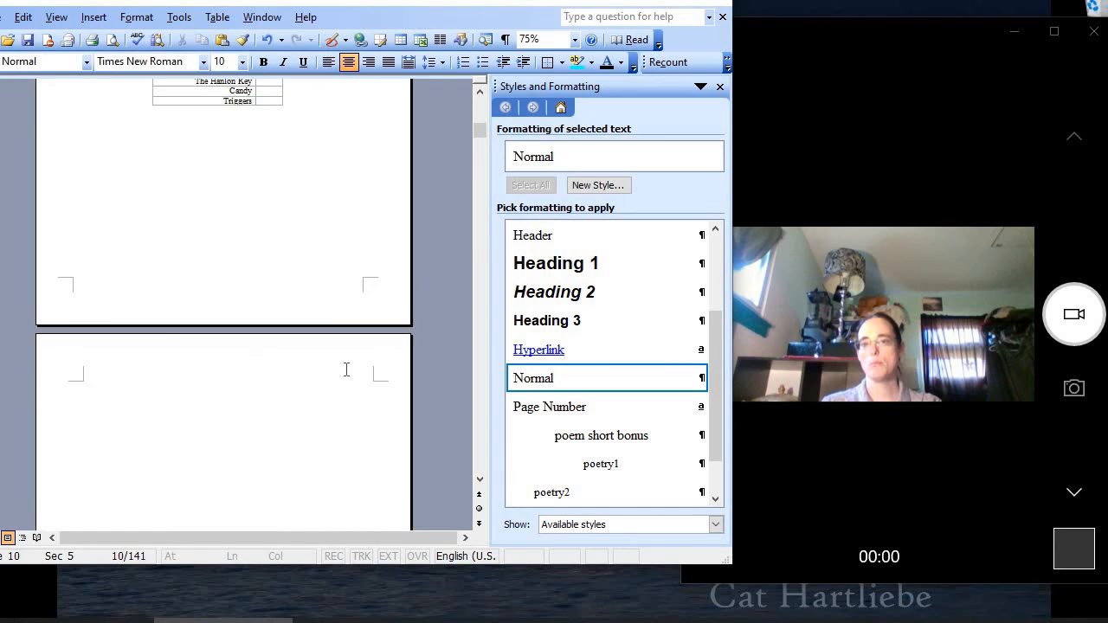
scroll(346, 370, "down", 20)
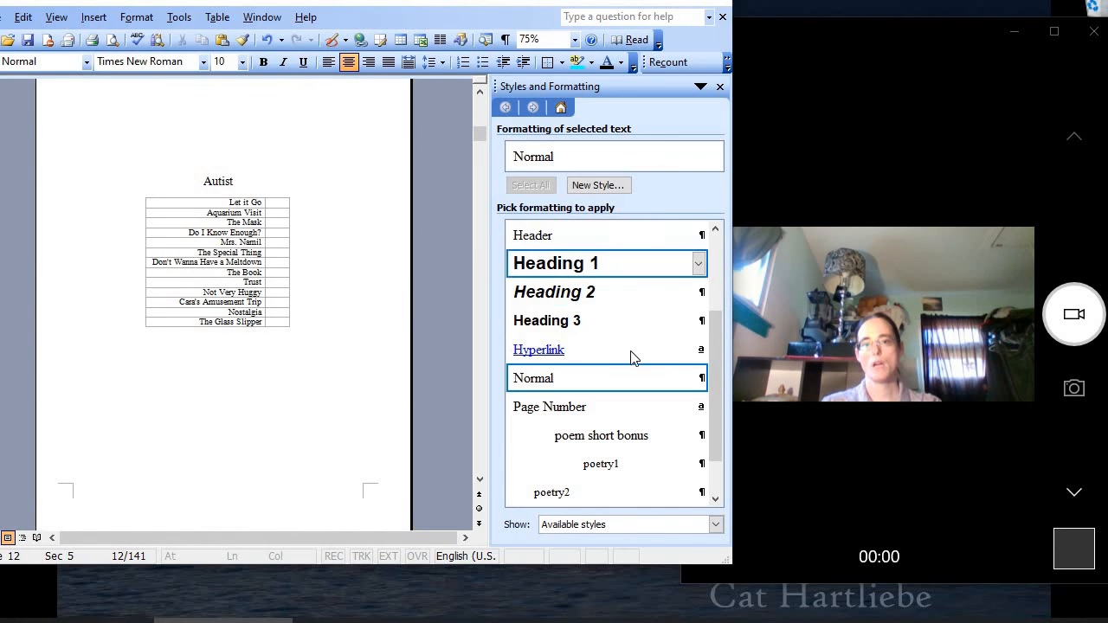
left_click_drag(718, 441, 718, 370)
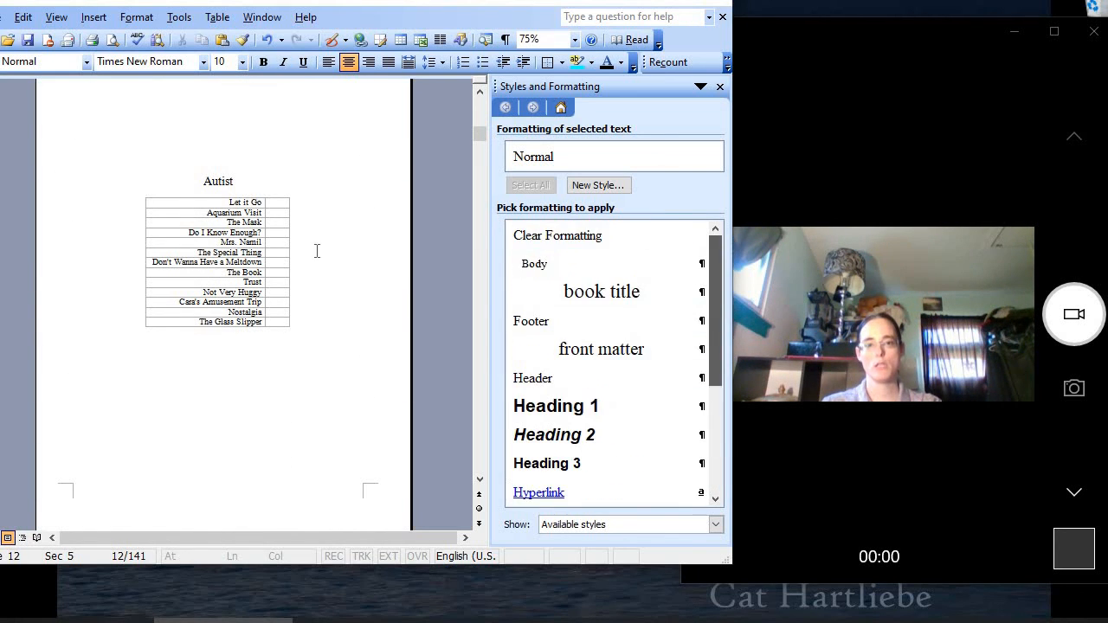
scroll(195, 390, "down", 15)
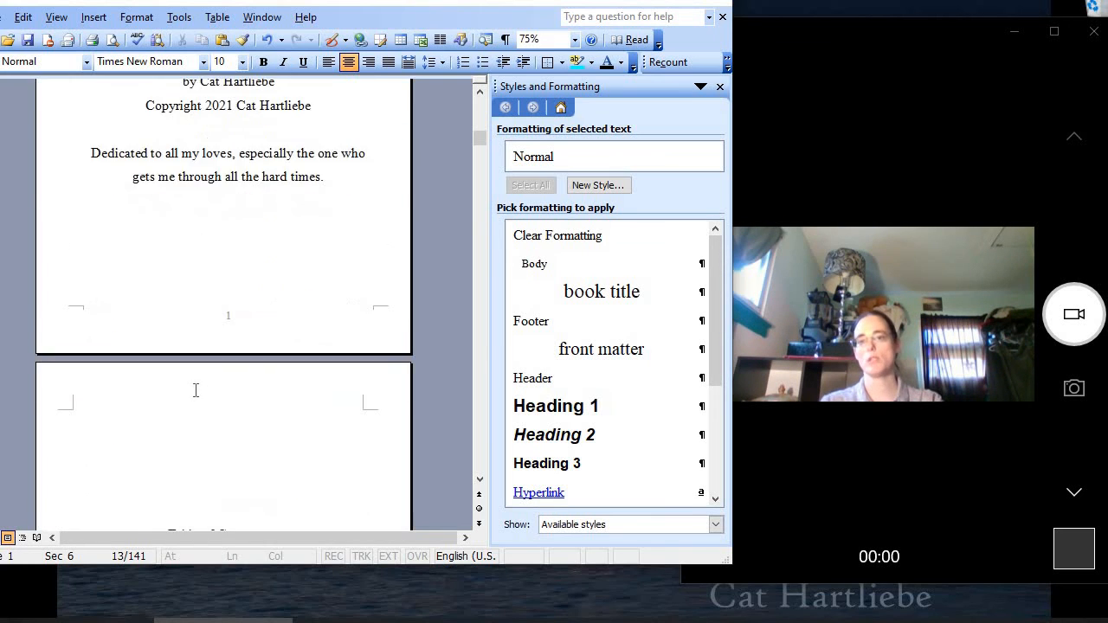
scroll(189, 397, "down", 10)
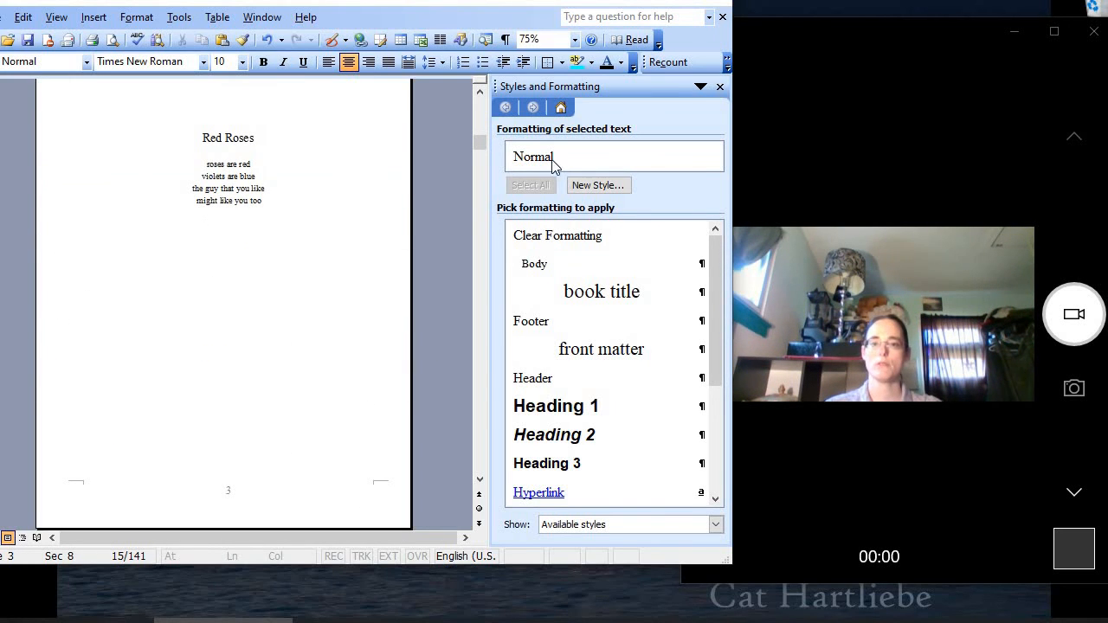
Right-align the title column of the contents table in the "If Non Humans Could Talk..." section
left_click_drag(487, 139, 500, 248)
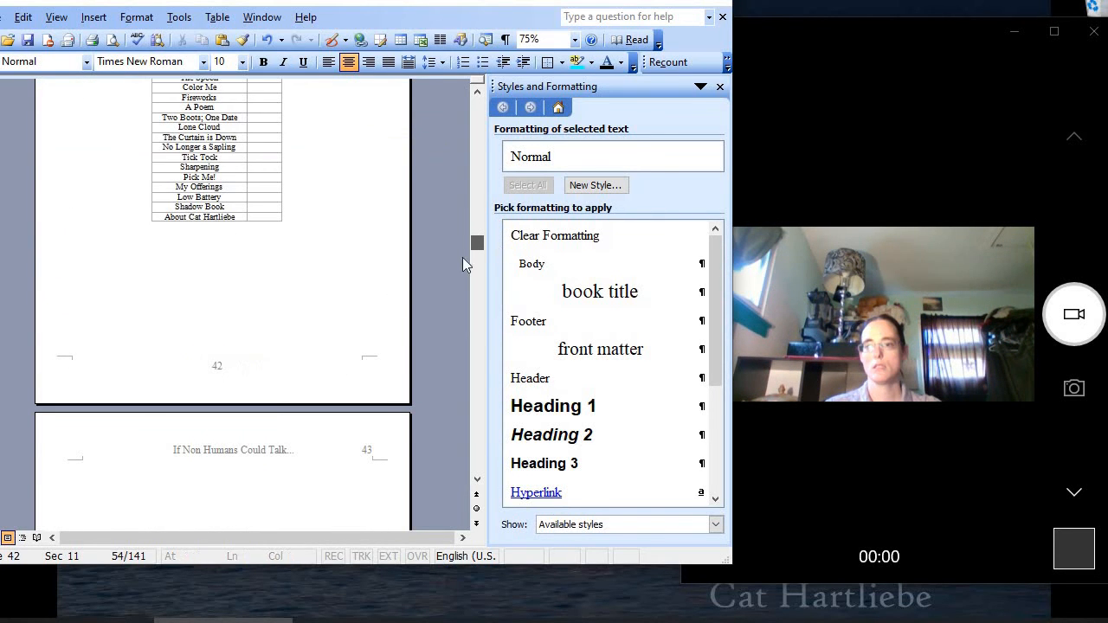
scroll(195, 166, "up", 3)
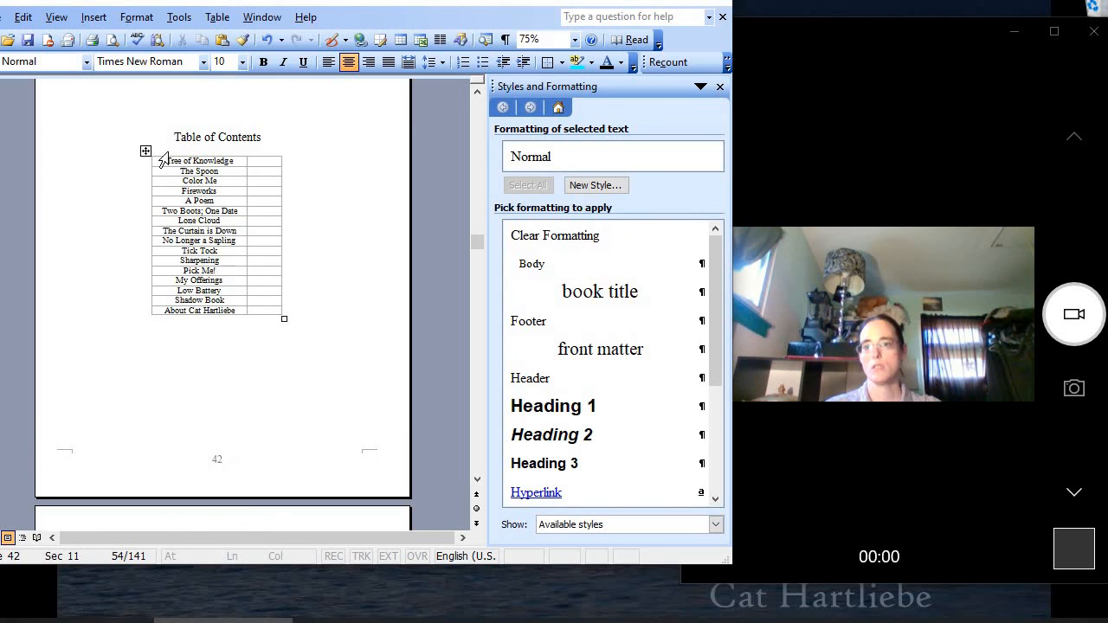
left_click_drag(163, 160, 165, 310)
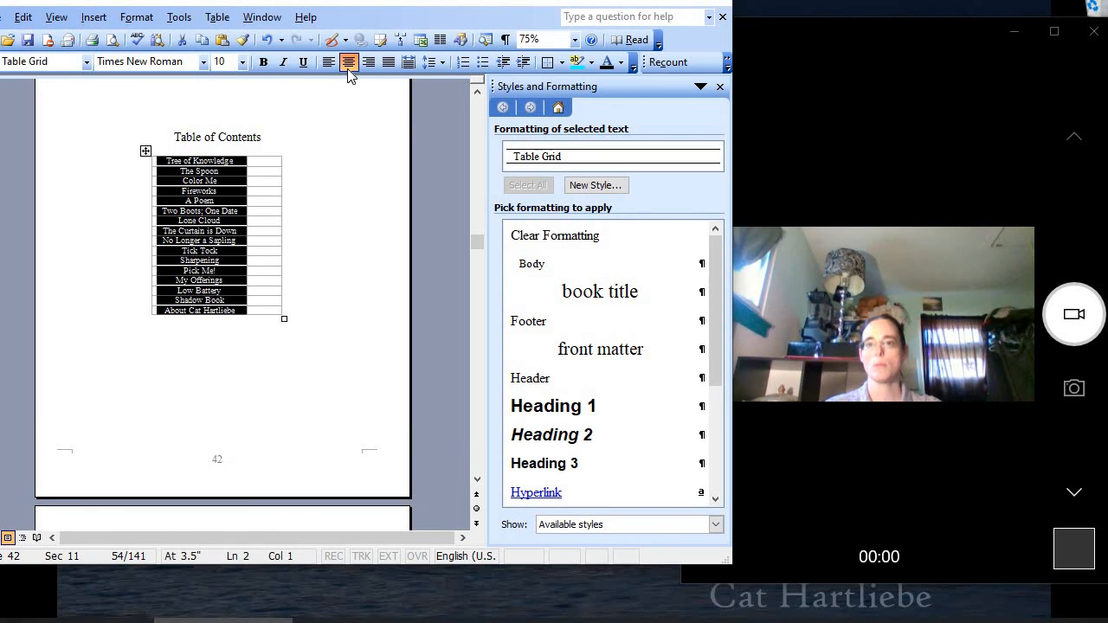
left_click(369, 62)
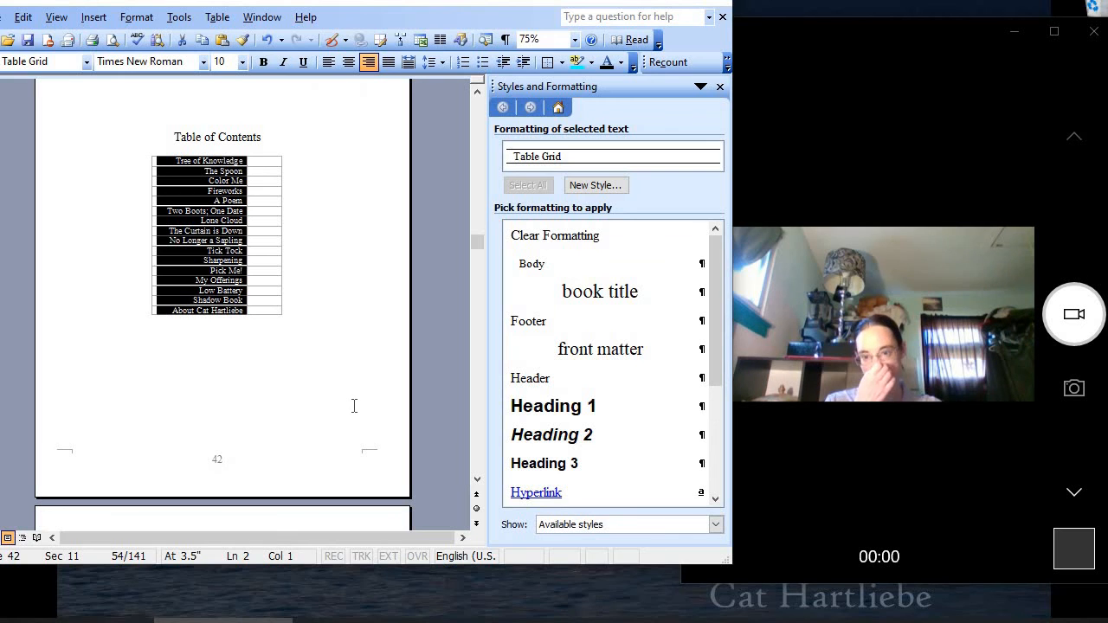
Examine the "If Non Humans Could Talk..." pages and the front matter, checking the web addresses in the Trigger Warning! text
left_click(355, 406)
scroll(357, 407, "down", 6)
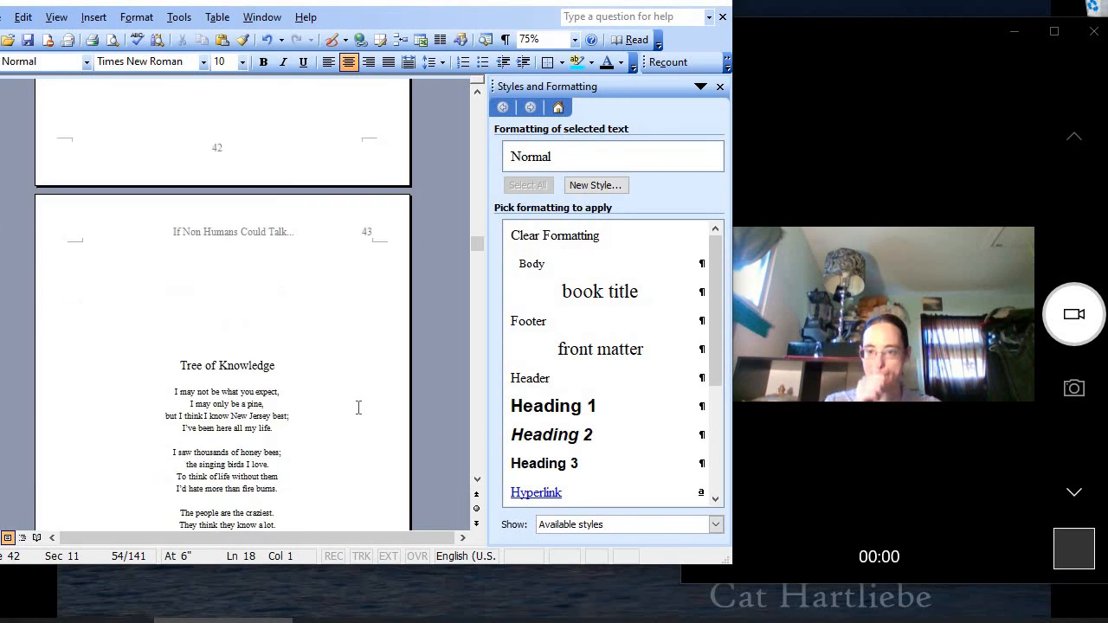
scroll(359, 406, "down", 10)
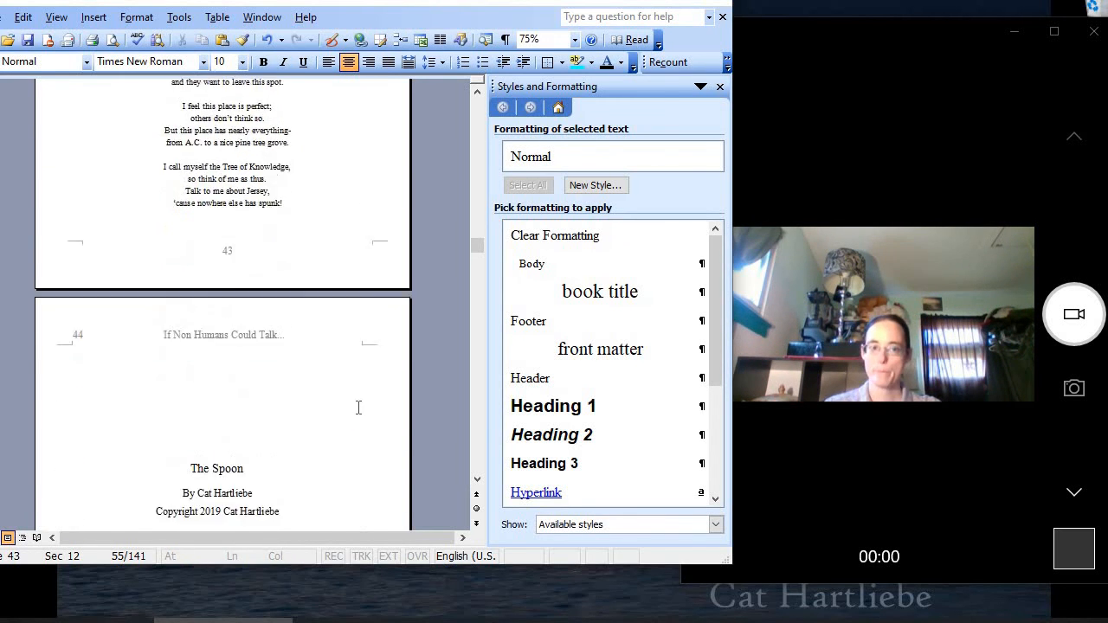
scroll(358, 407, "down", 10)
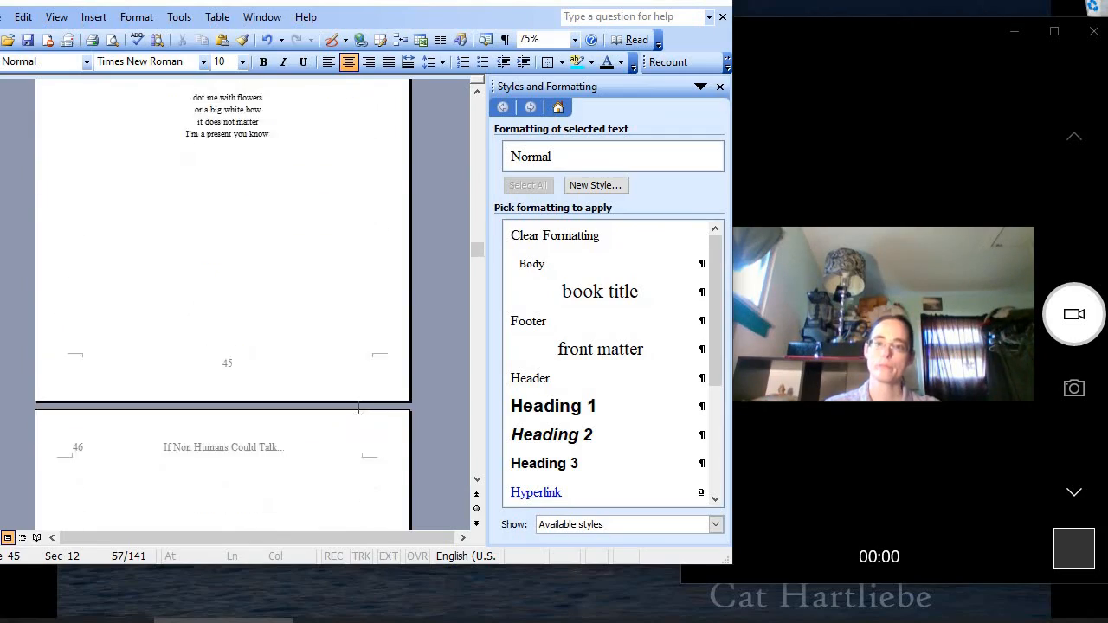
scroll(358, 407, "down", 8)
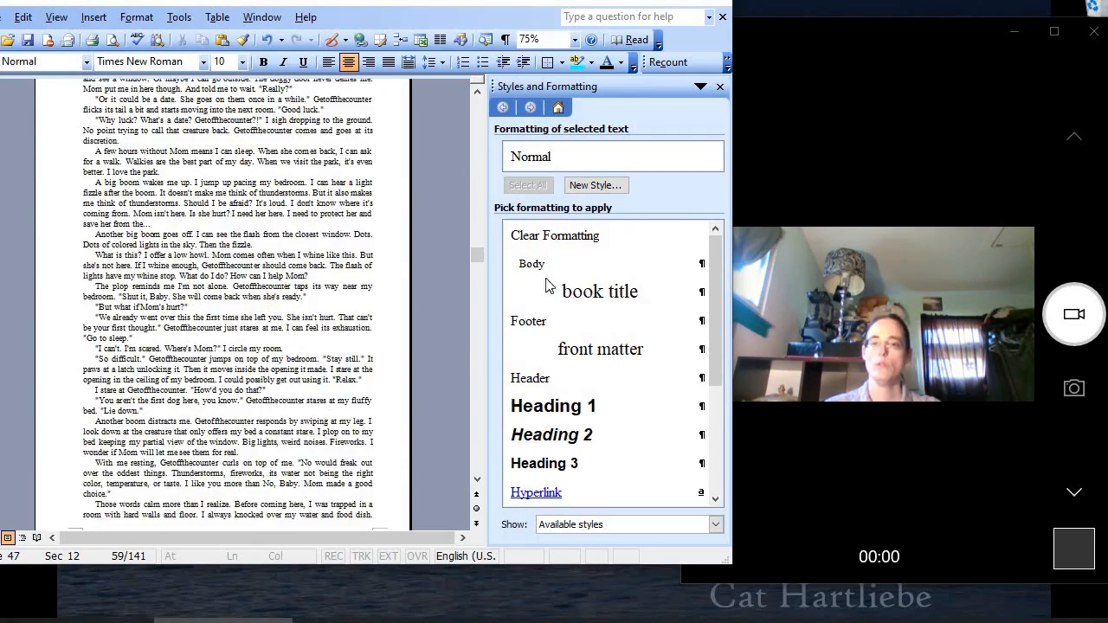
left_click_drag(476, 256, 545, 102)
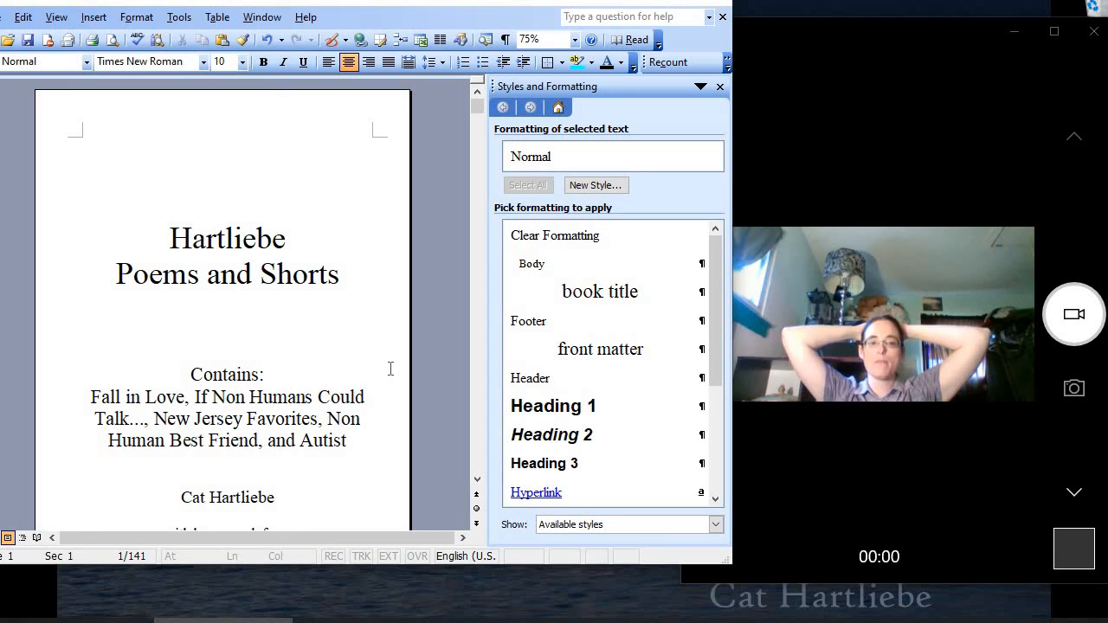
scroll(390, 369, "down", 20)
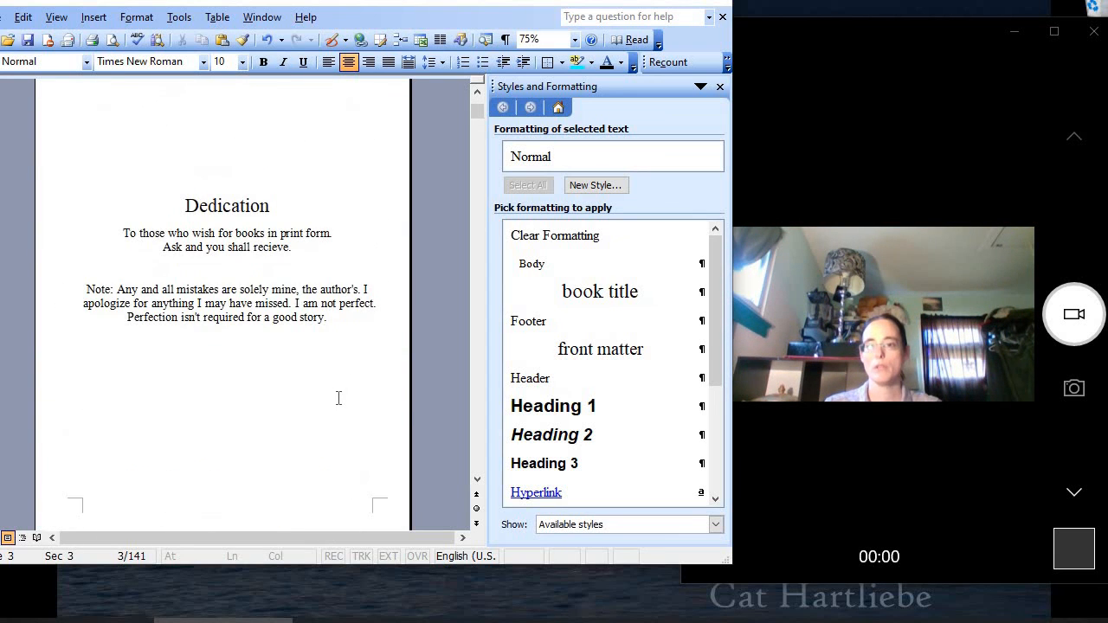
scroll(338, 399, "down", 18)
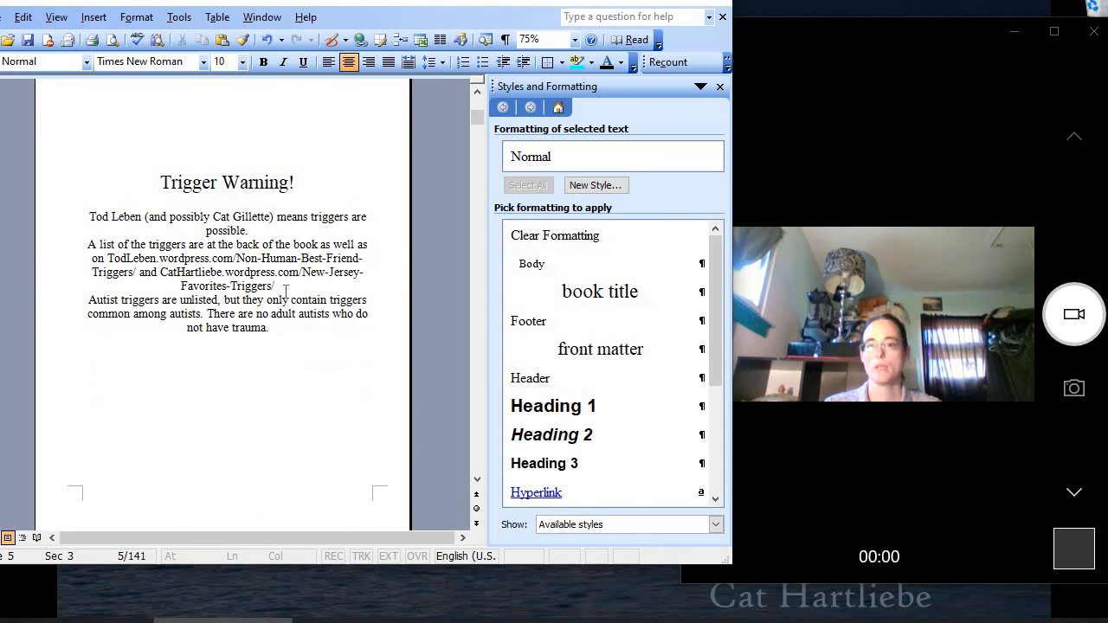
left_click(286, 287)
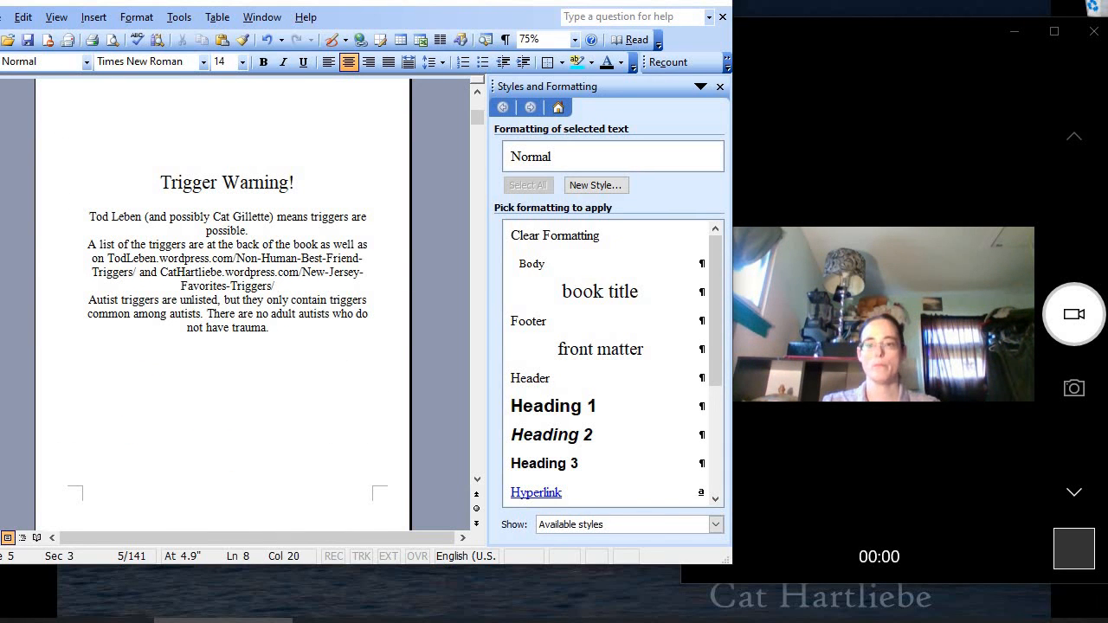
key("BackSpace")
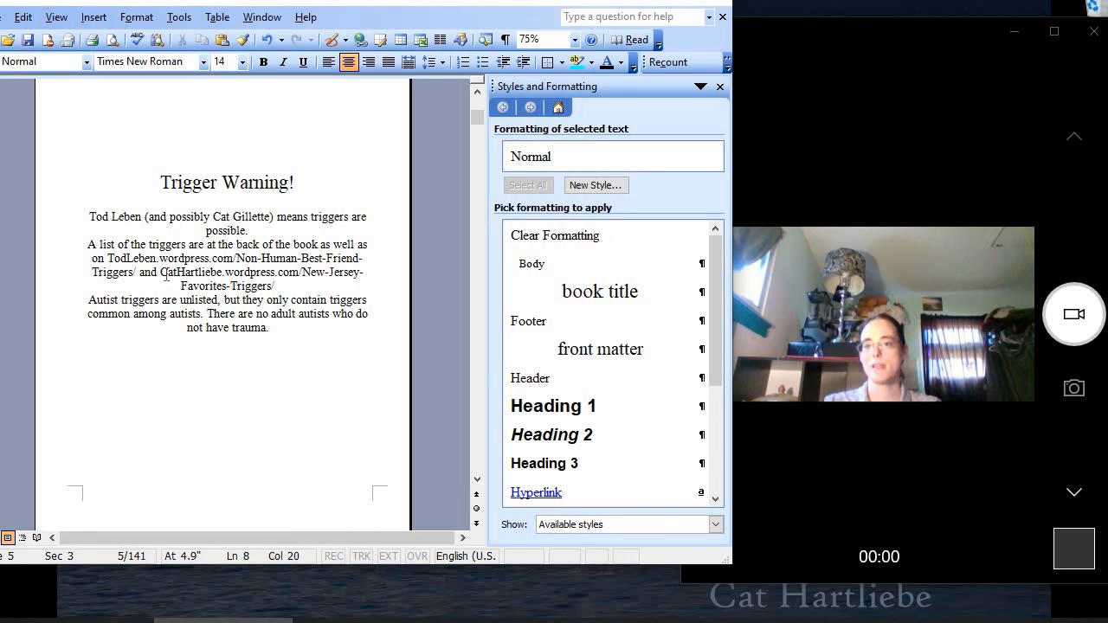
Inspect the New Jersey Favorites and Non Human Best Friend trigger lists at the end of the book
scroll(428, 384, "down", 12)
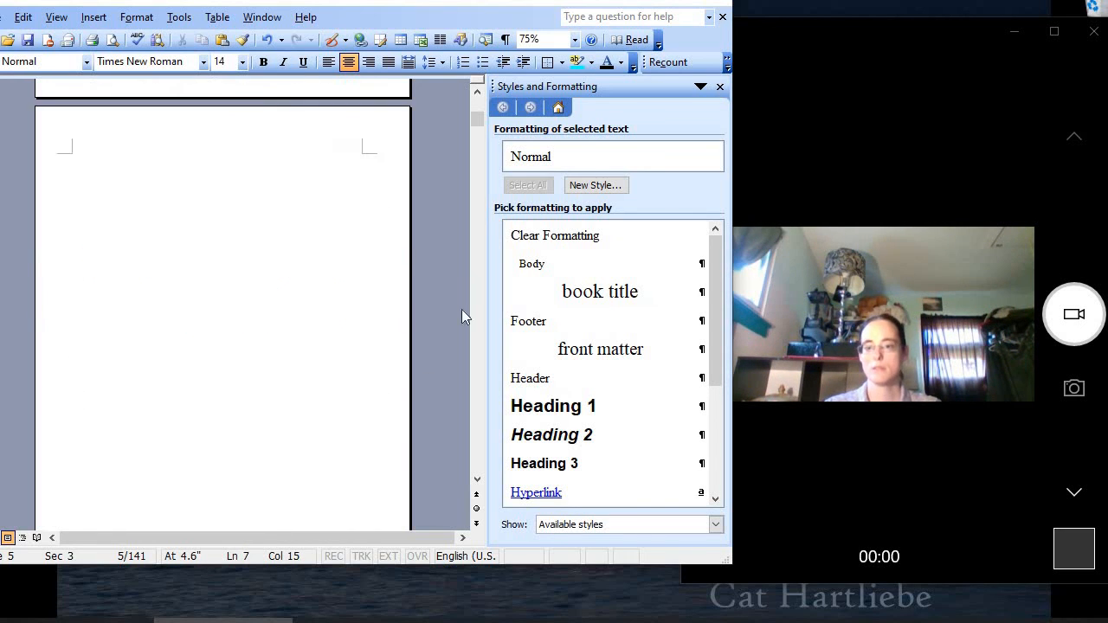
left_click_drag(477, 120, 478, 389)
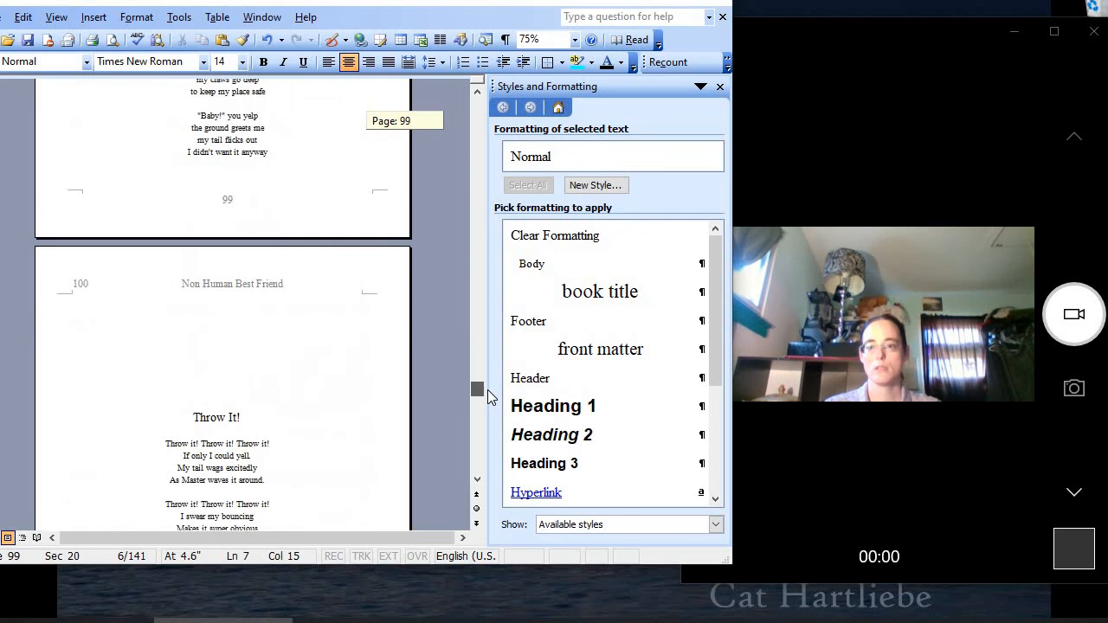
left_click_drag(495, 483, 477, 465)
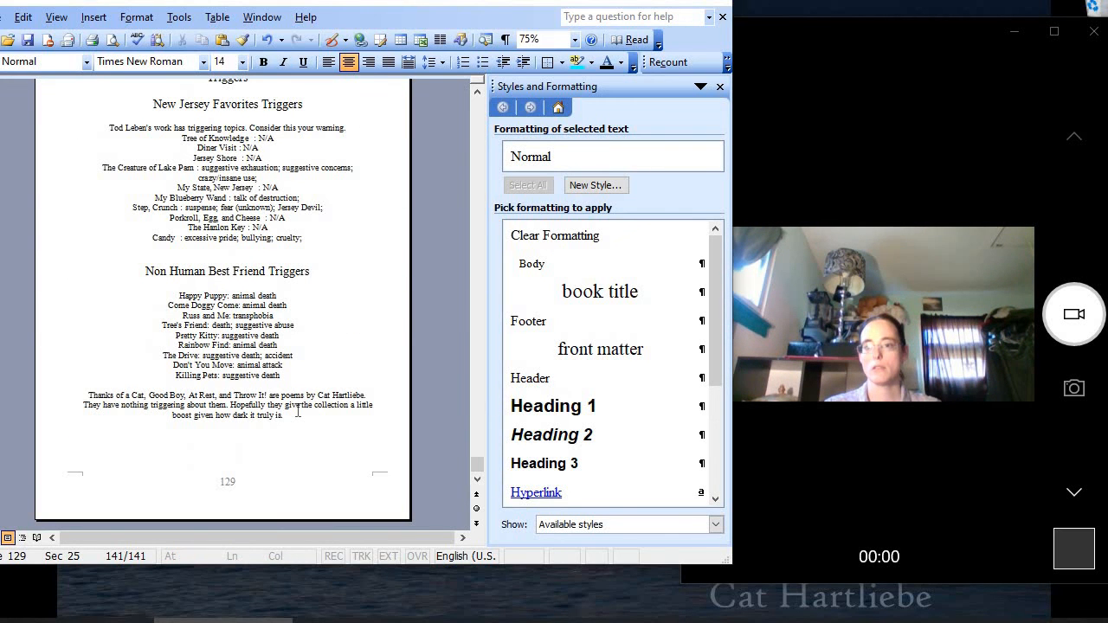
scroll(297, 411, "up", 2)
scroll(297, 410, "up", 20)
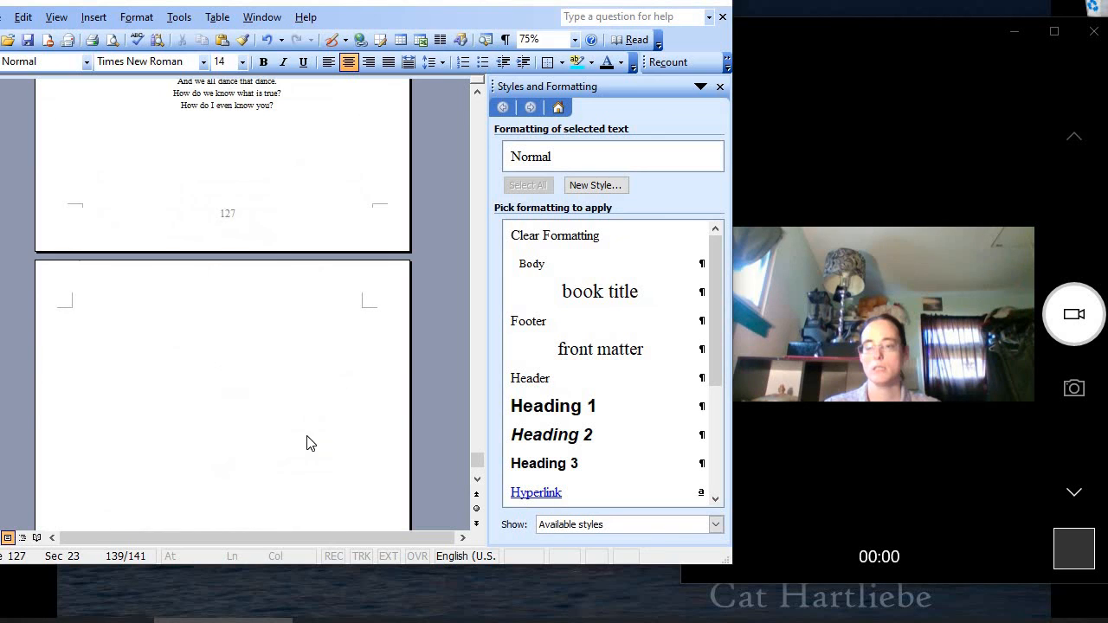
Undo the automatic hyperlink formatting of the aquarium web address in the closing note of "Aquarium Visit"
left_click_drag(477, 460, 497, 406)
scroll(364, 394, "down", 10)
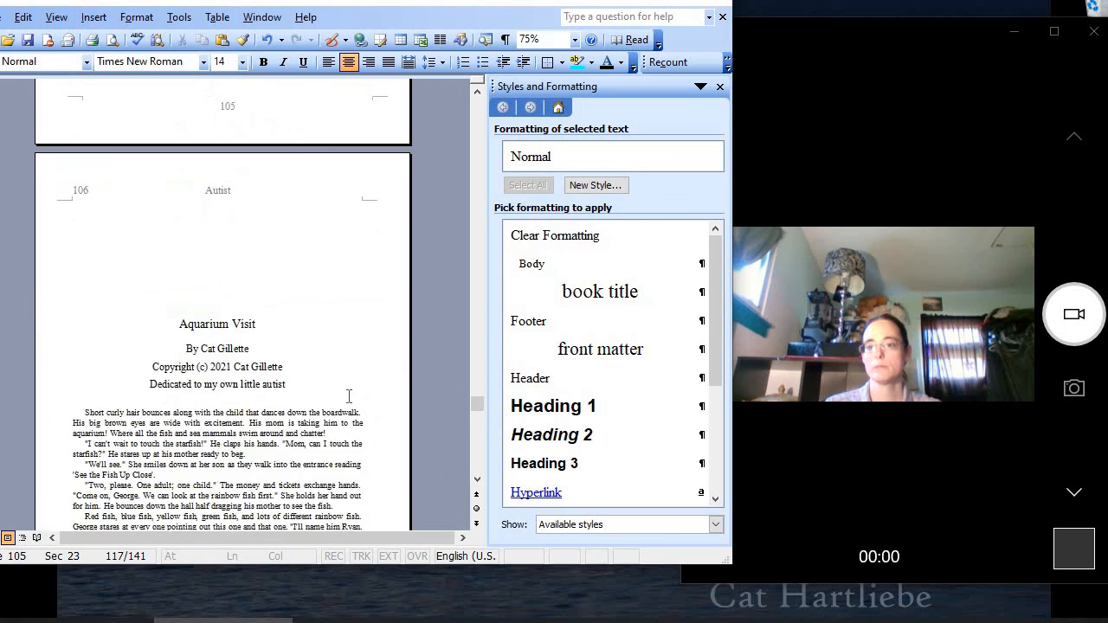
scroll(347, 404, "down", 10)
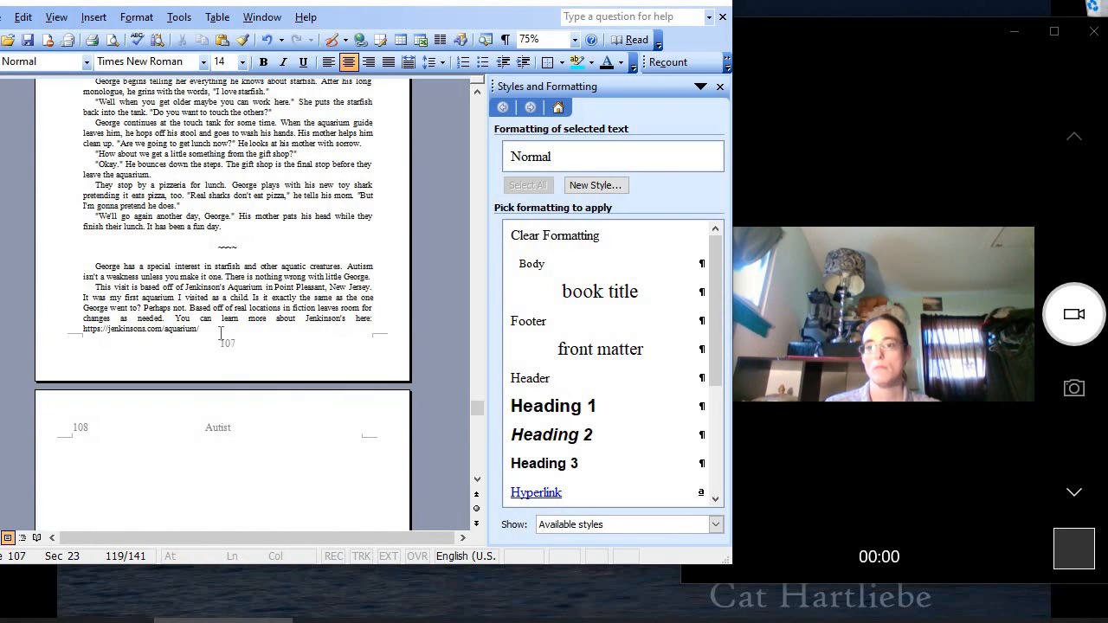
left_click(220, 329)
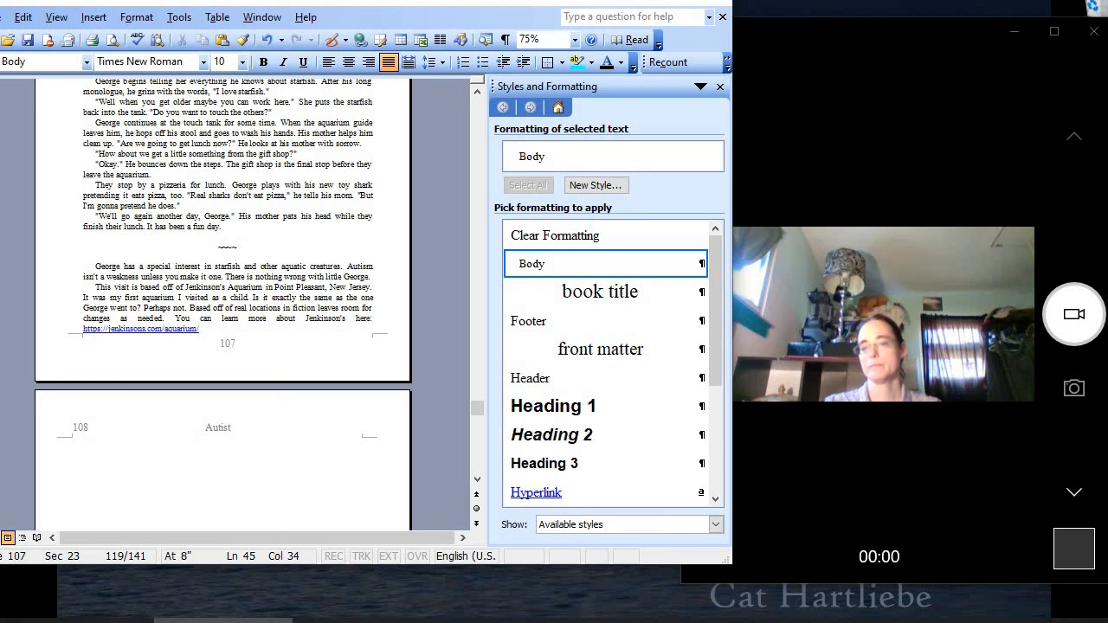
key("ctrl+z")
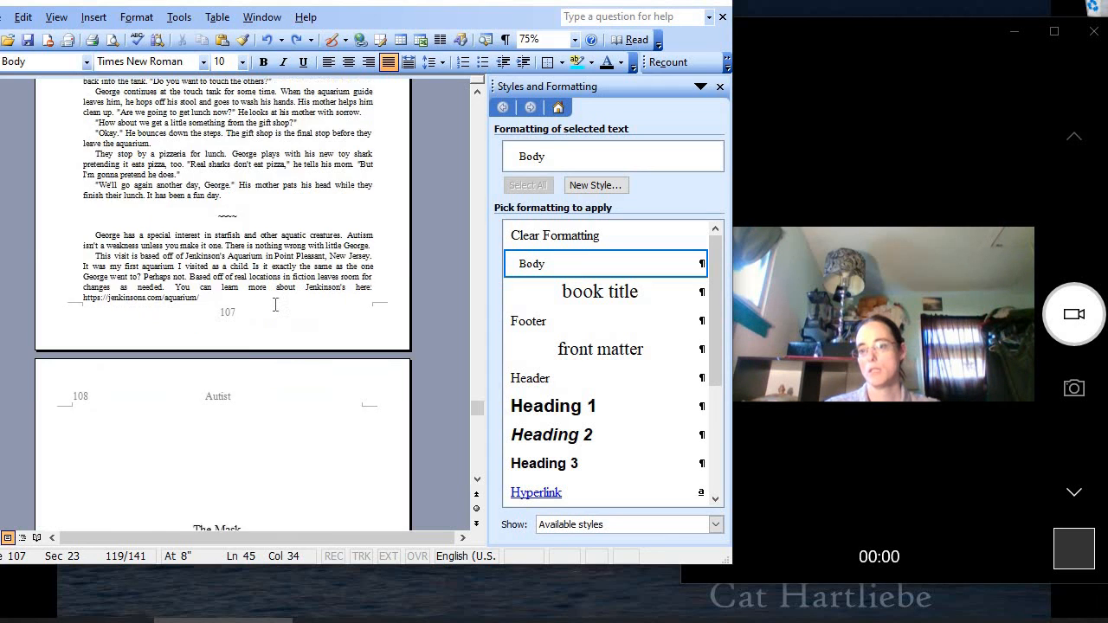
Apply the title style to the "About the Authors" line near the end of the book
scroll(272, 304, "down", 10)
scroll(276, 310, "down", 5)
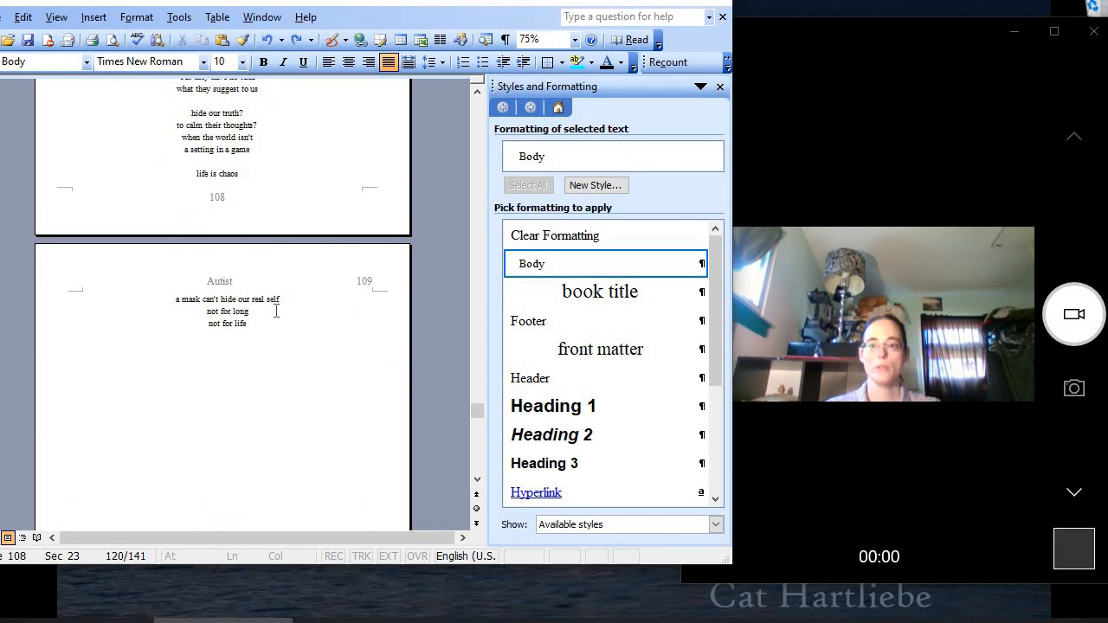
scroll(276, 310, "down", 15)
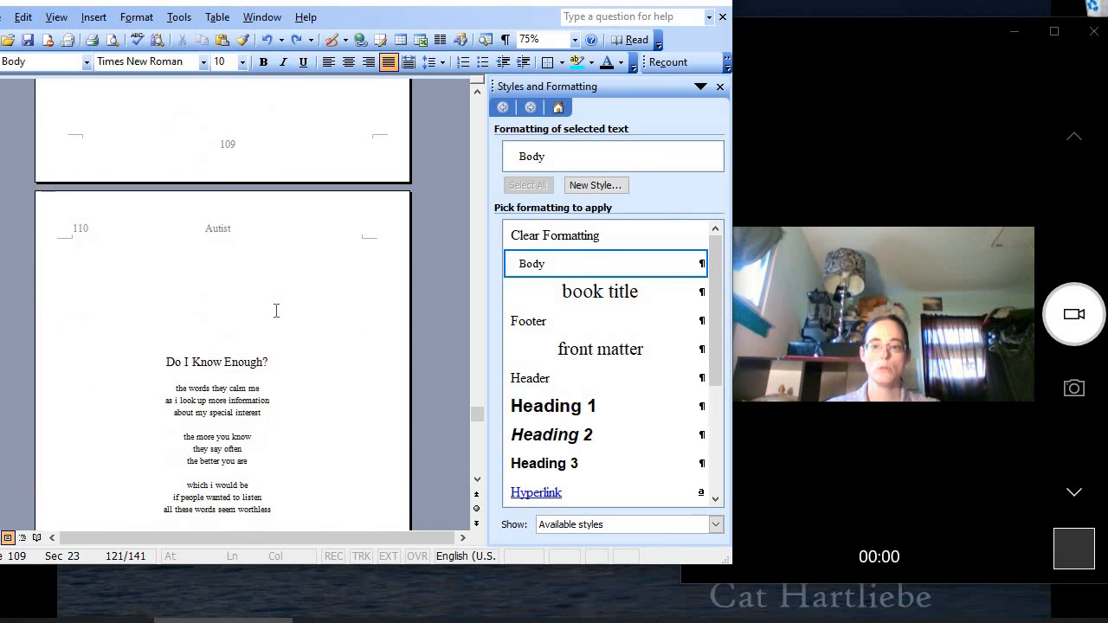
scroll(277, 310, "down", 6)
left_click_drag(468, 413, 475, 465)
scroll(295, 354, "up", 15)
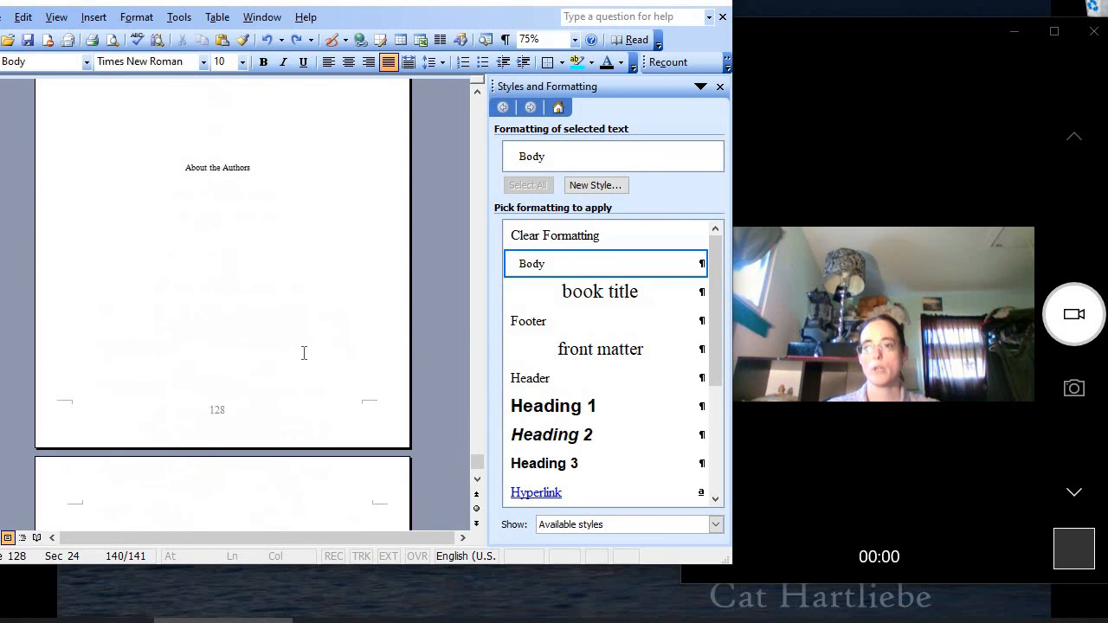
left_click(301, 344)
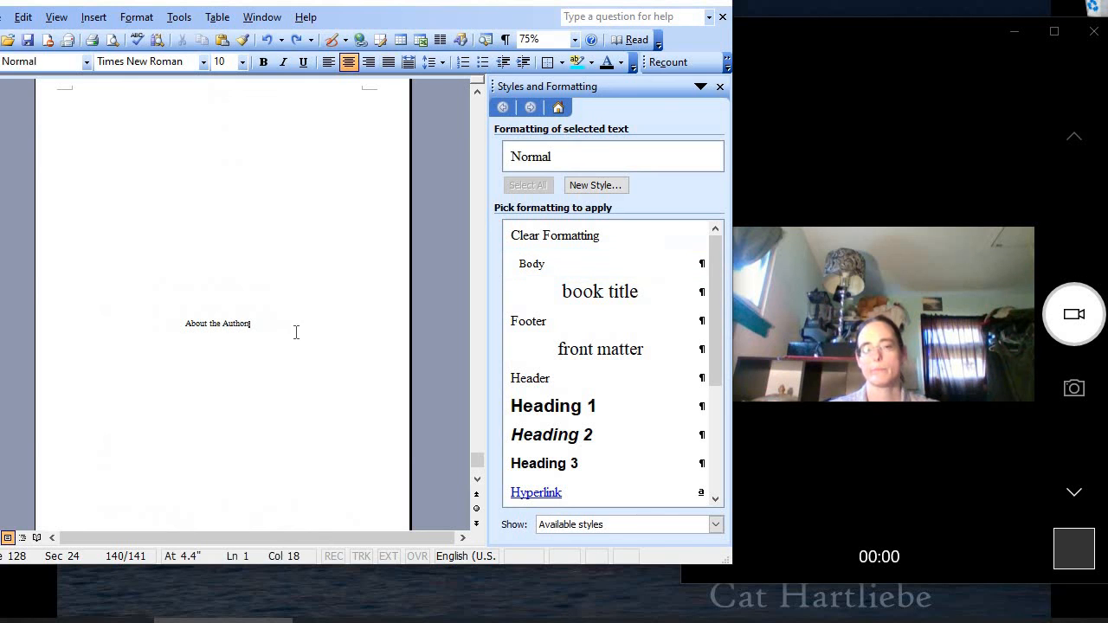
left_click_drag(263, 327, 178, 318)
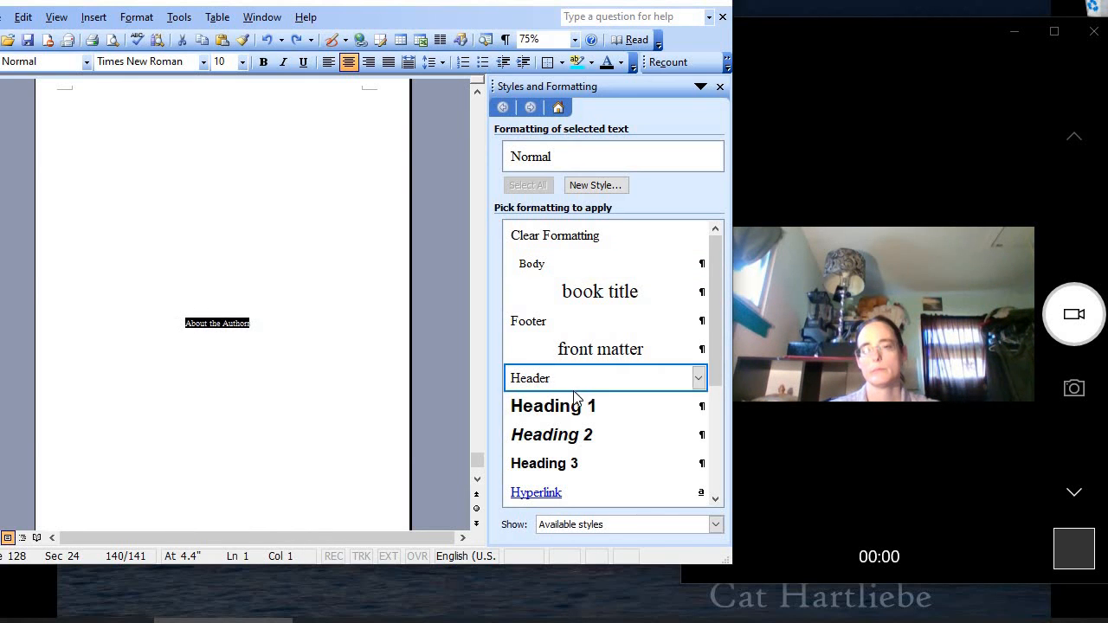
scroll(574, 413, "down", 3)
left_click(603, 492)
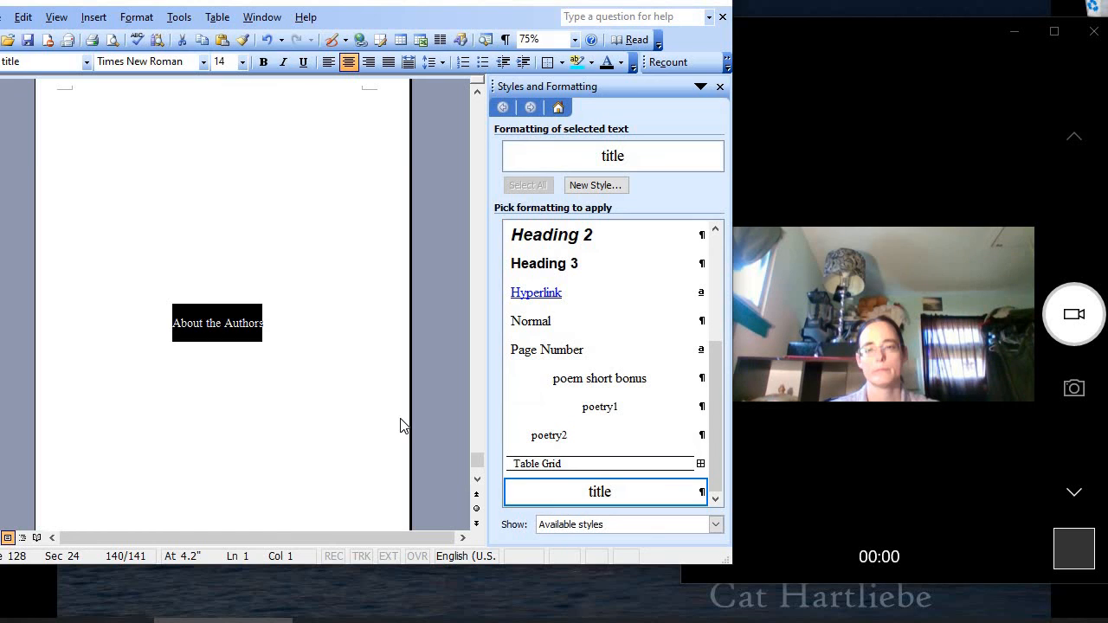
Start a new line below the "About the Authors" heading
scroll(402, 423, "up", 3)
scroll(401, 419, "down", 3)
left_click(193, 327)
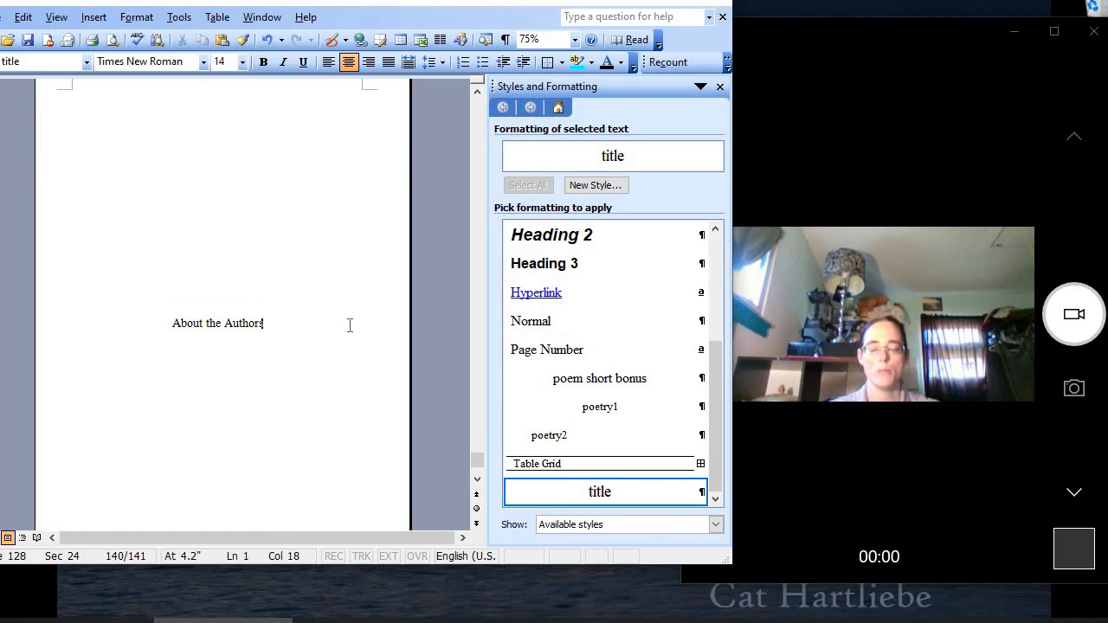
key("Return")
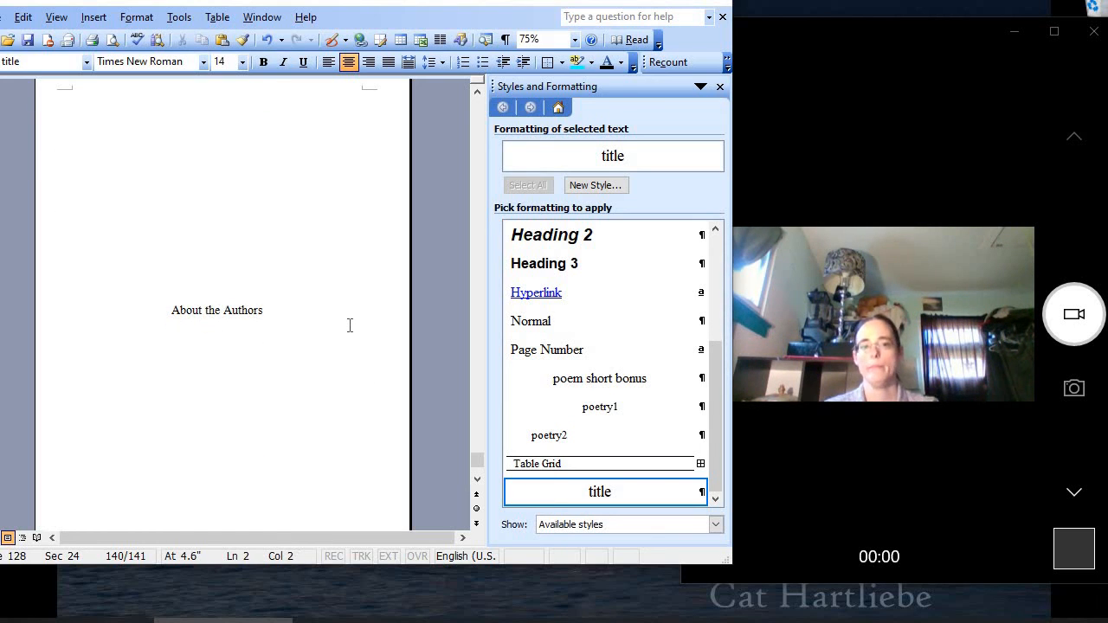